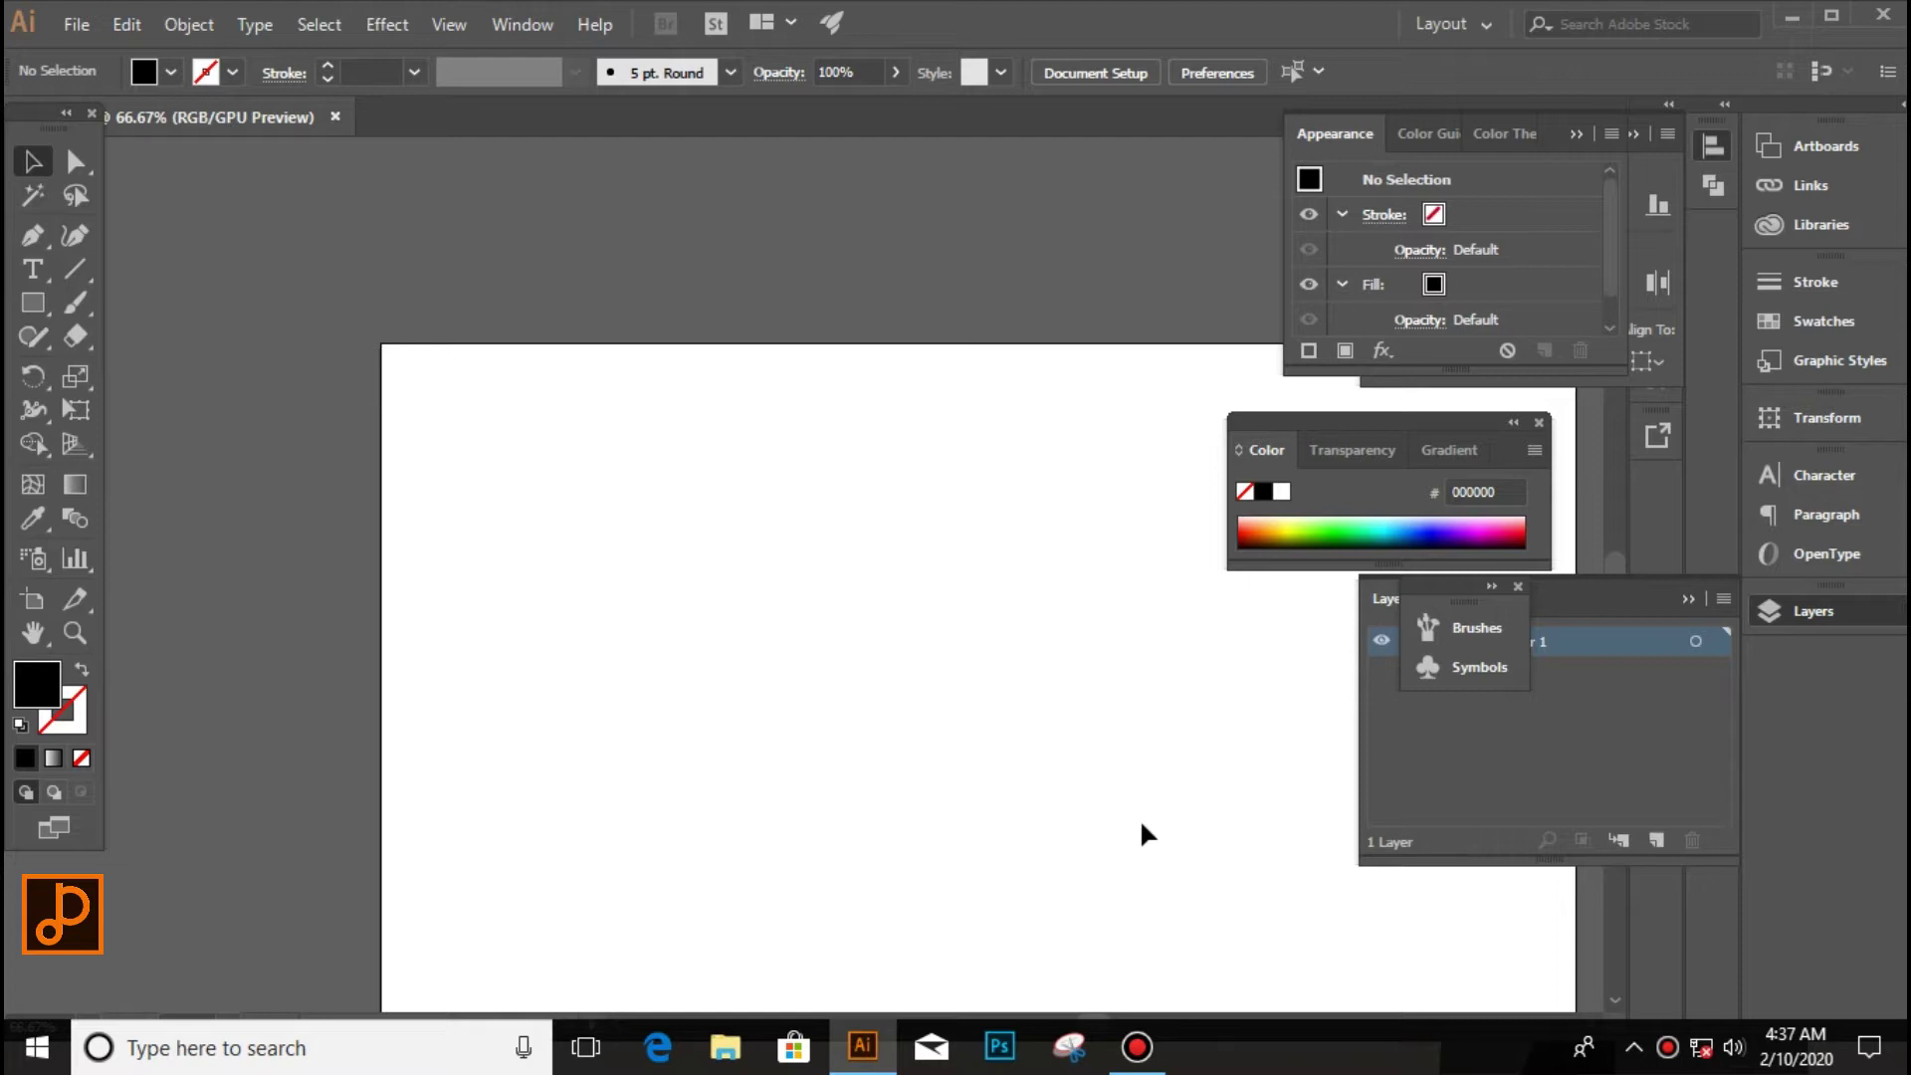
# Add a Lorem ipsum placeholder text line and set its font size to 60 pt.
pyautogui.click(33, 269)
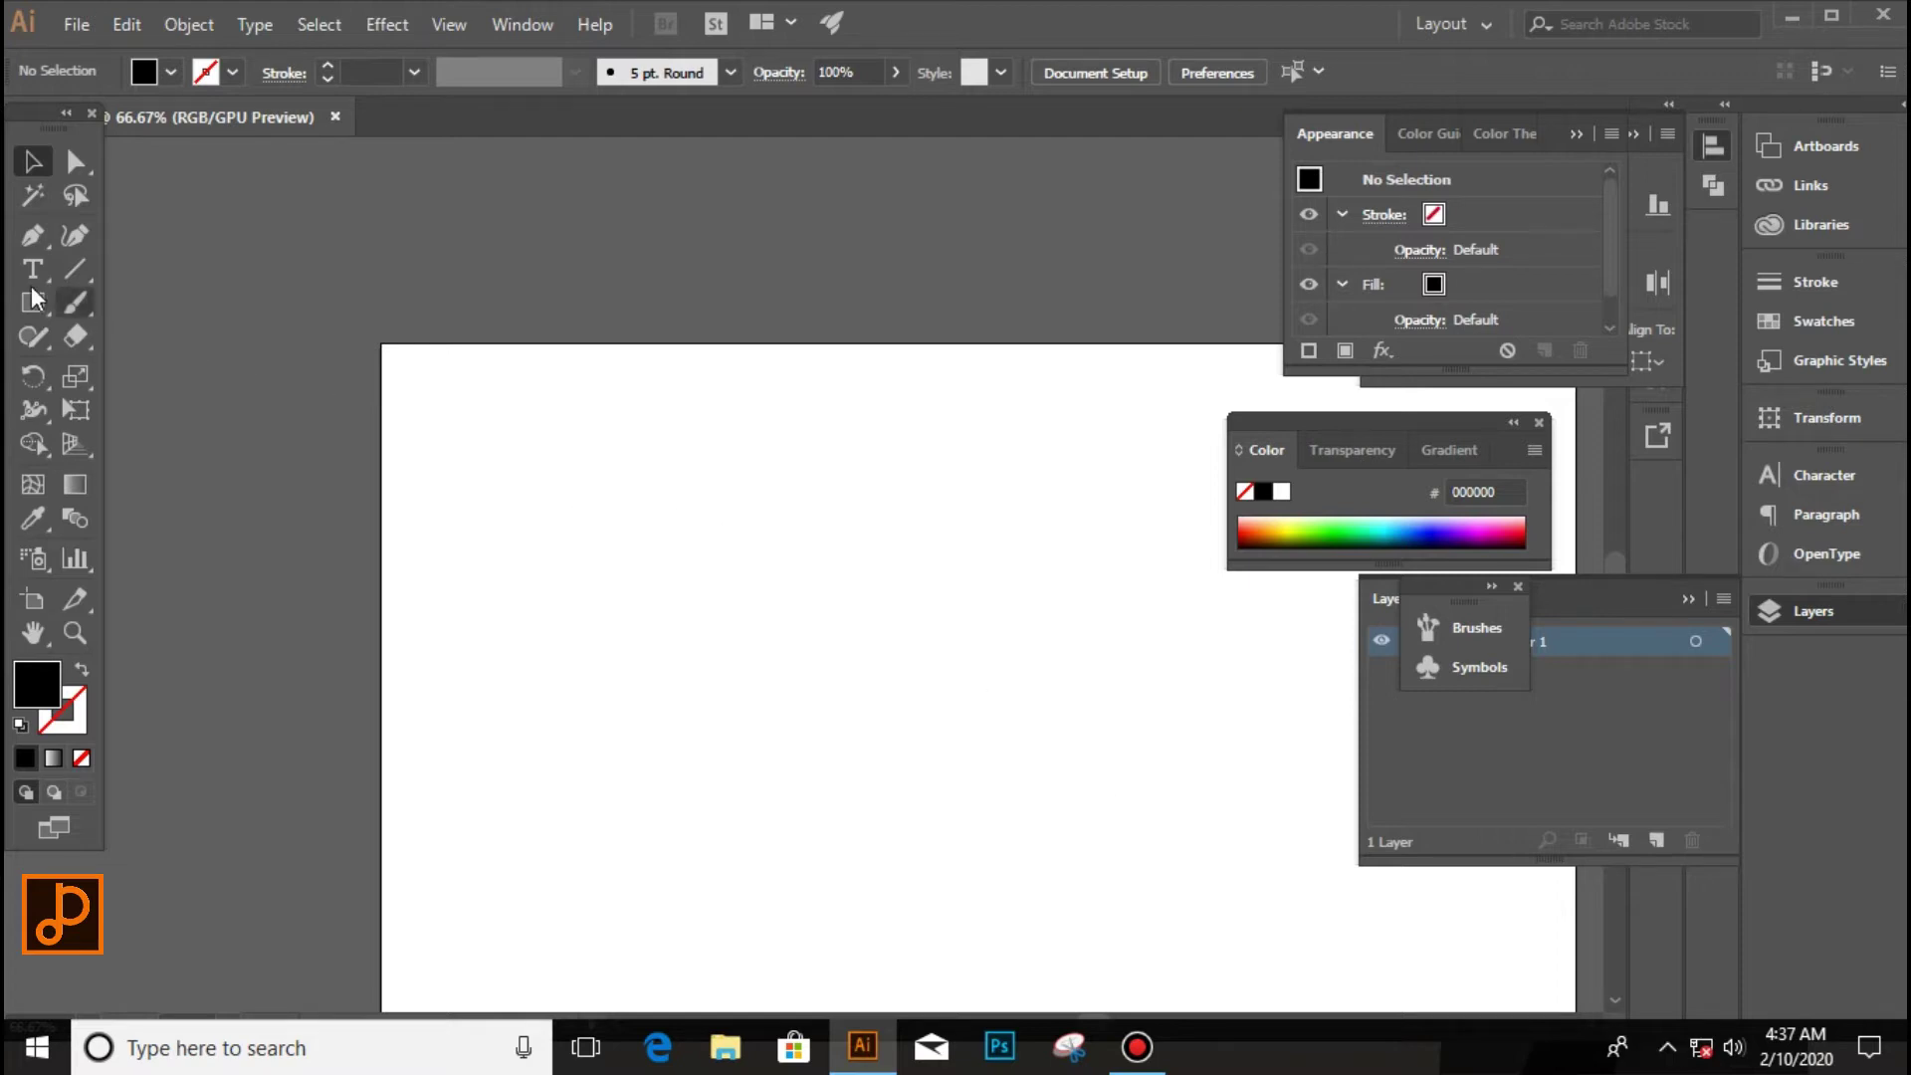
pyautogui.click(665, 476)
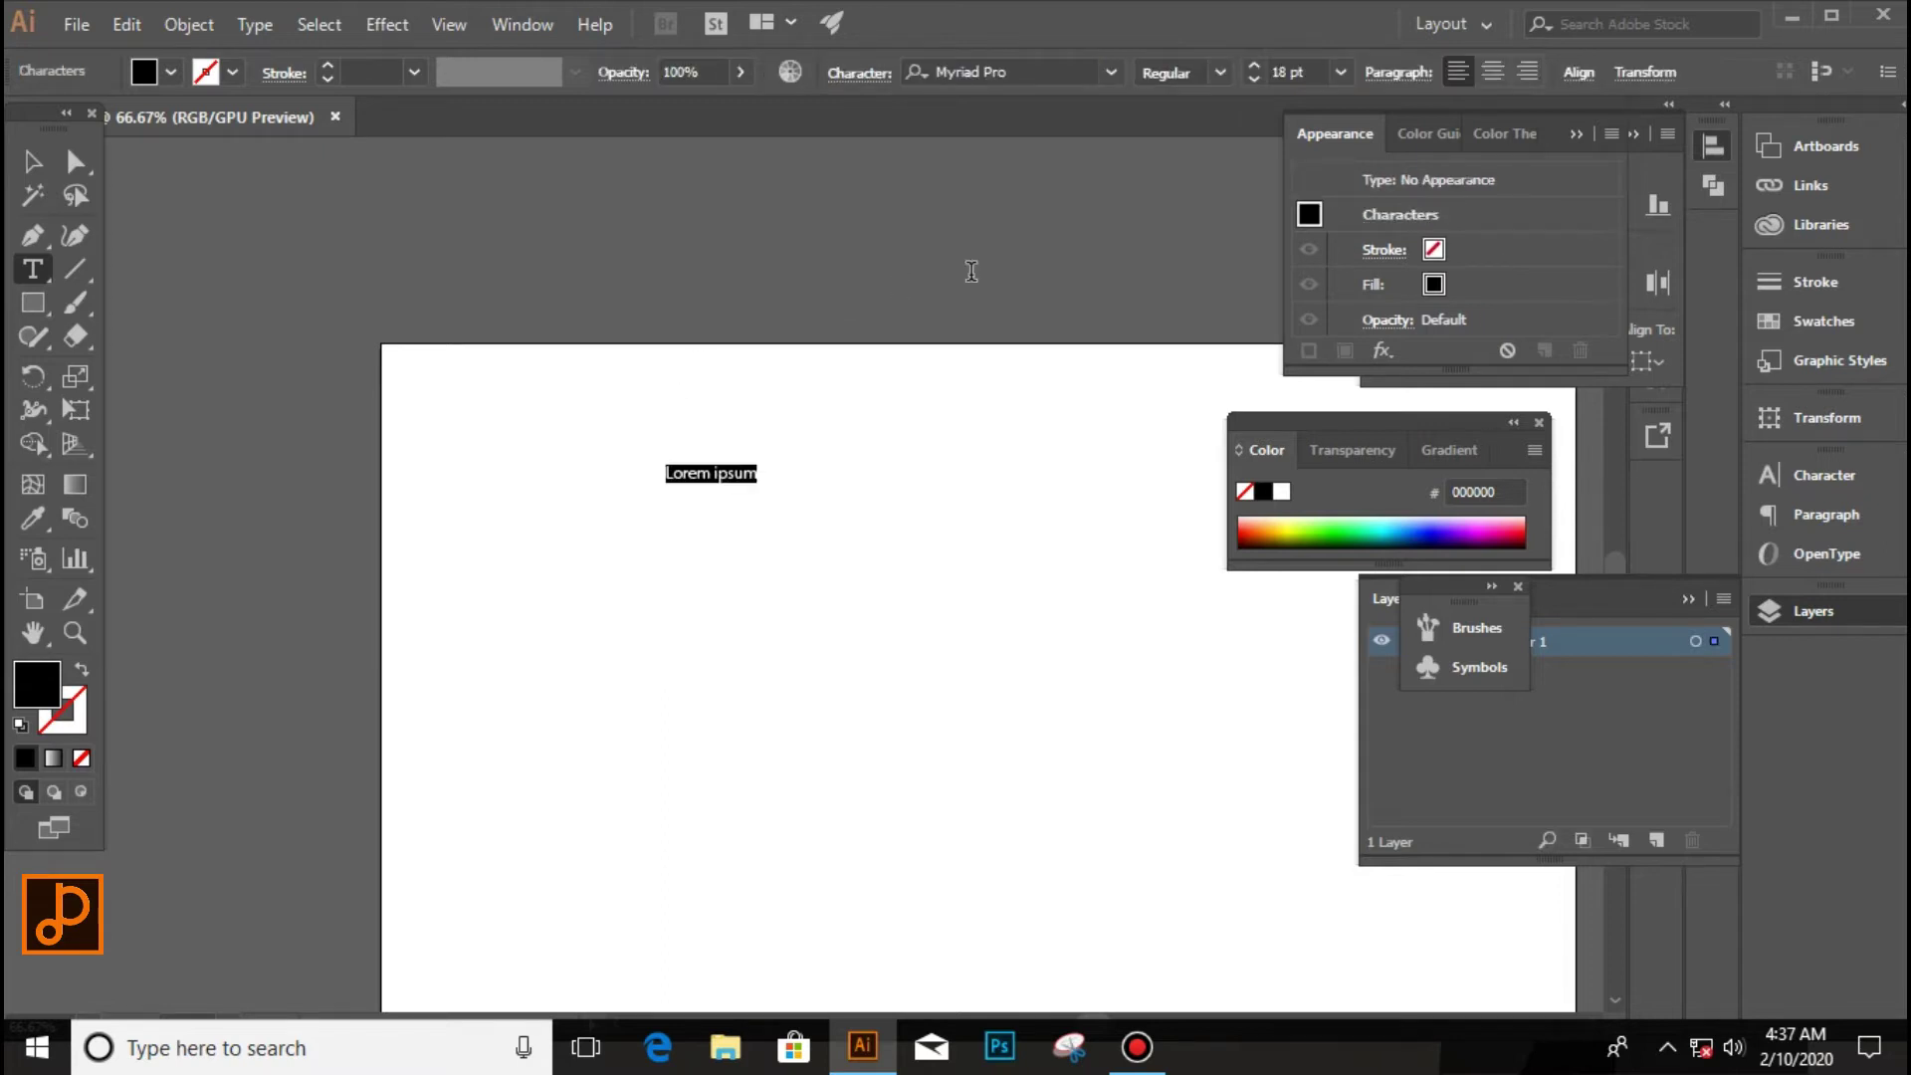
pyautogui.click(1340, 72)
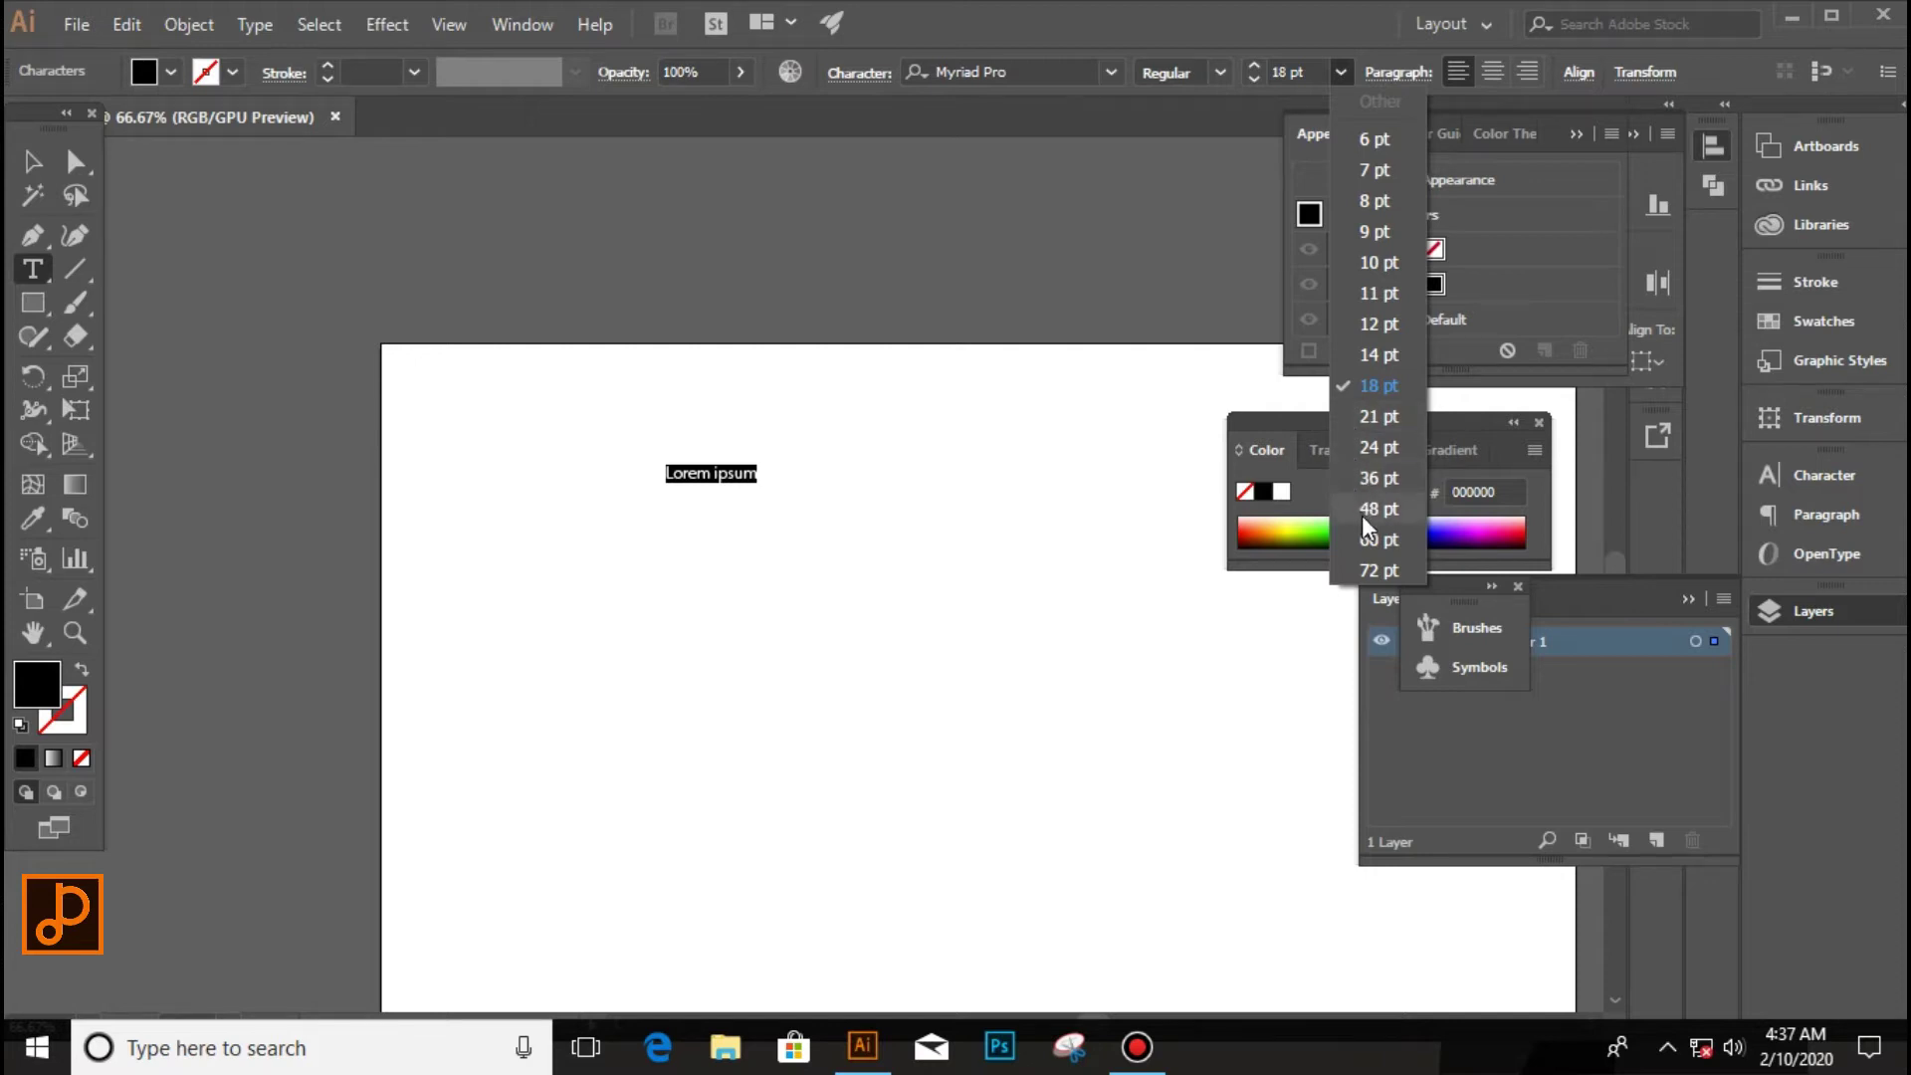
pyautogui.click(1369, 540)
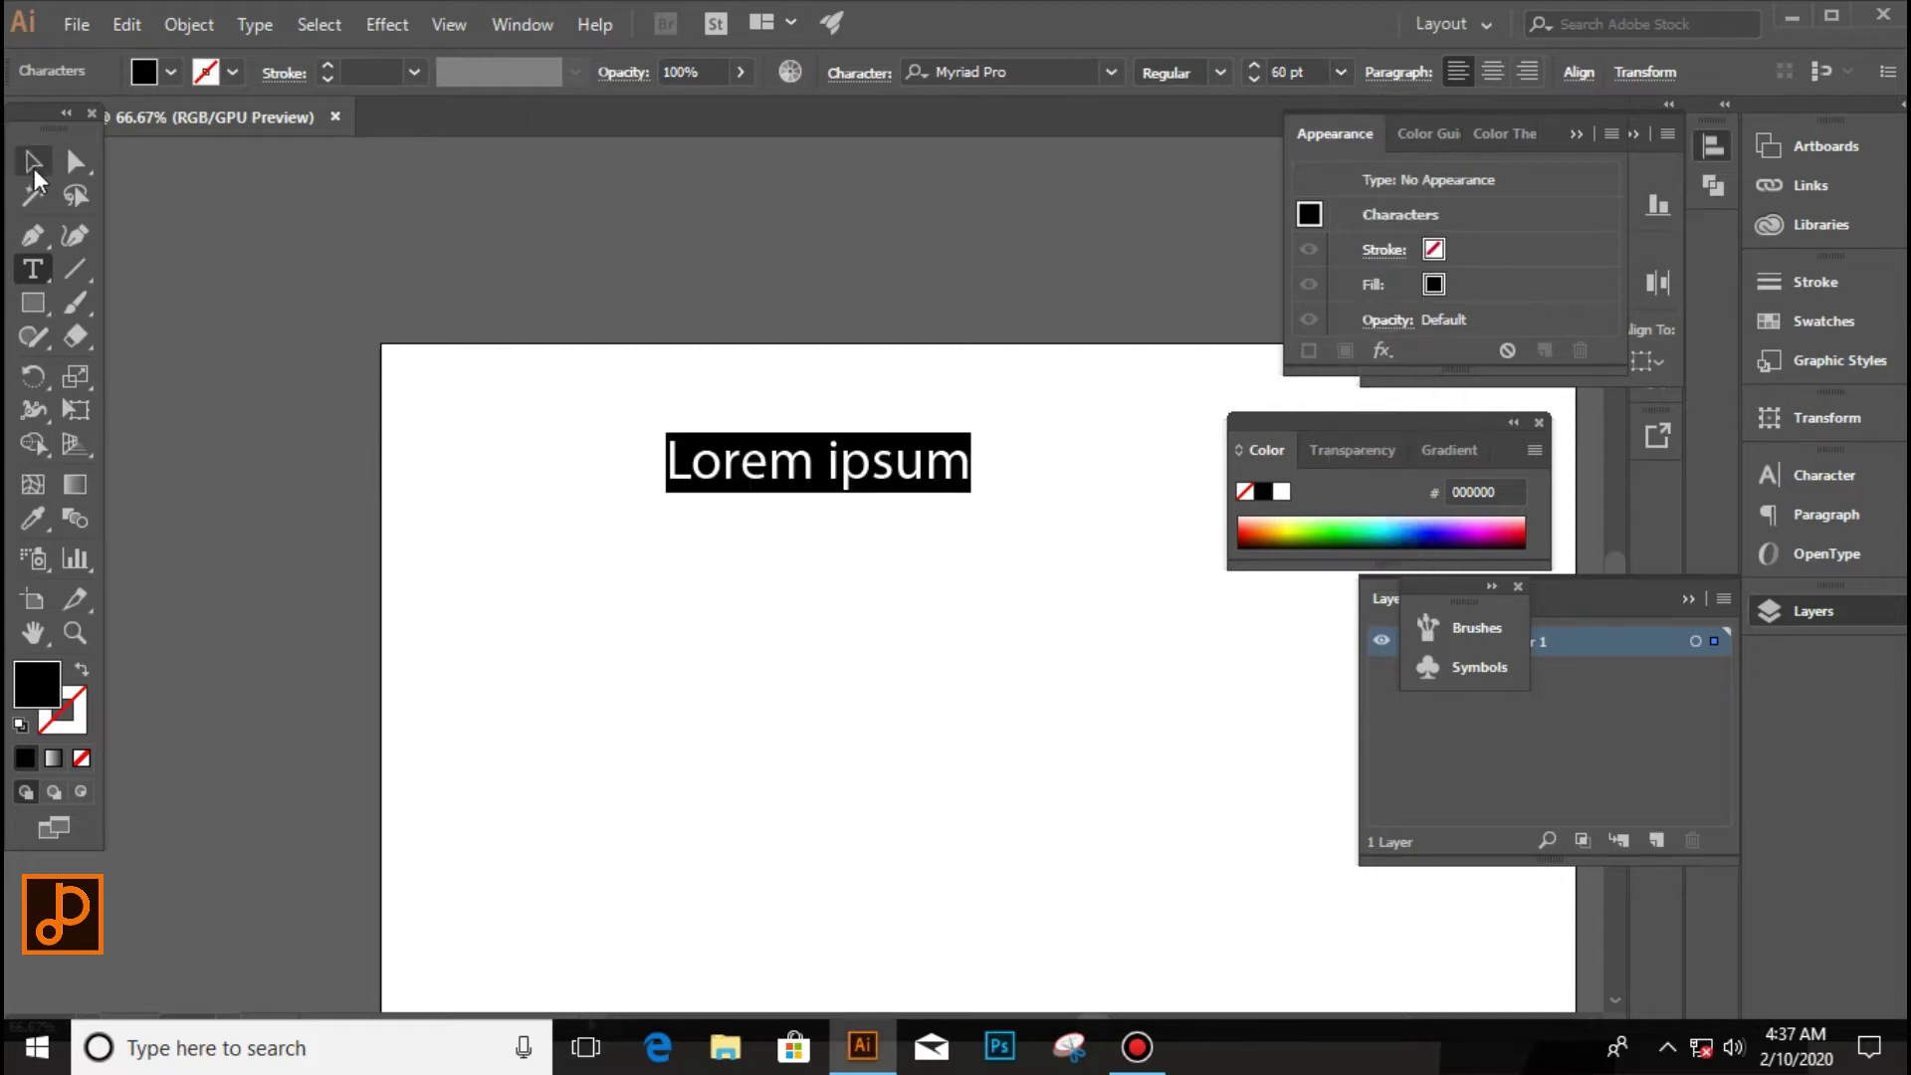
# Select the text object and move it lower and to the right.
pyautogui.click(33, 162)
pyautogui.scroll(-1, 547, 470)
pyautogui.scroll(-1, 555, 487)
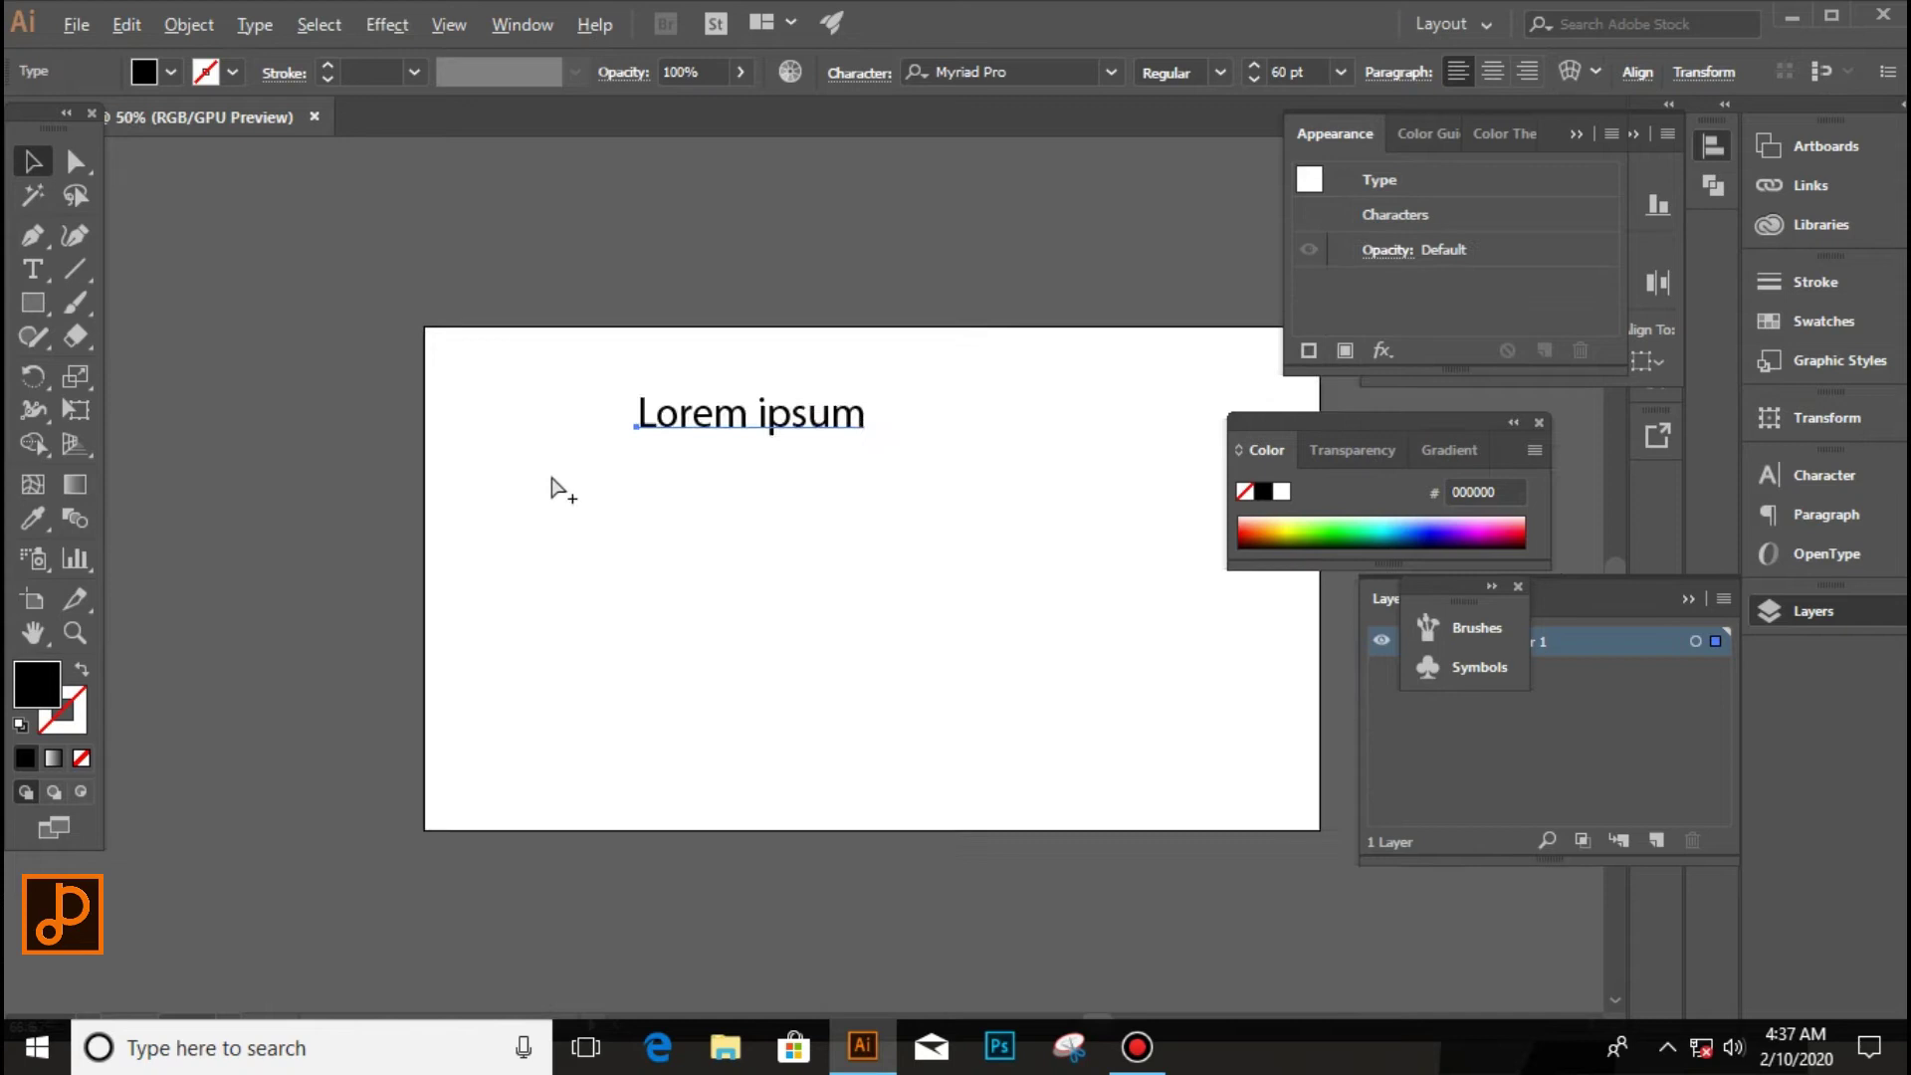
pyautogui.scroll(-1, 554, 487)
pyautogui.moveTo(722, 448); pyautogui.dragTo(769, 498)
# Select the Lorem ipsum text object.
pyautogui.click(772, 516)
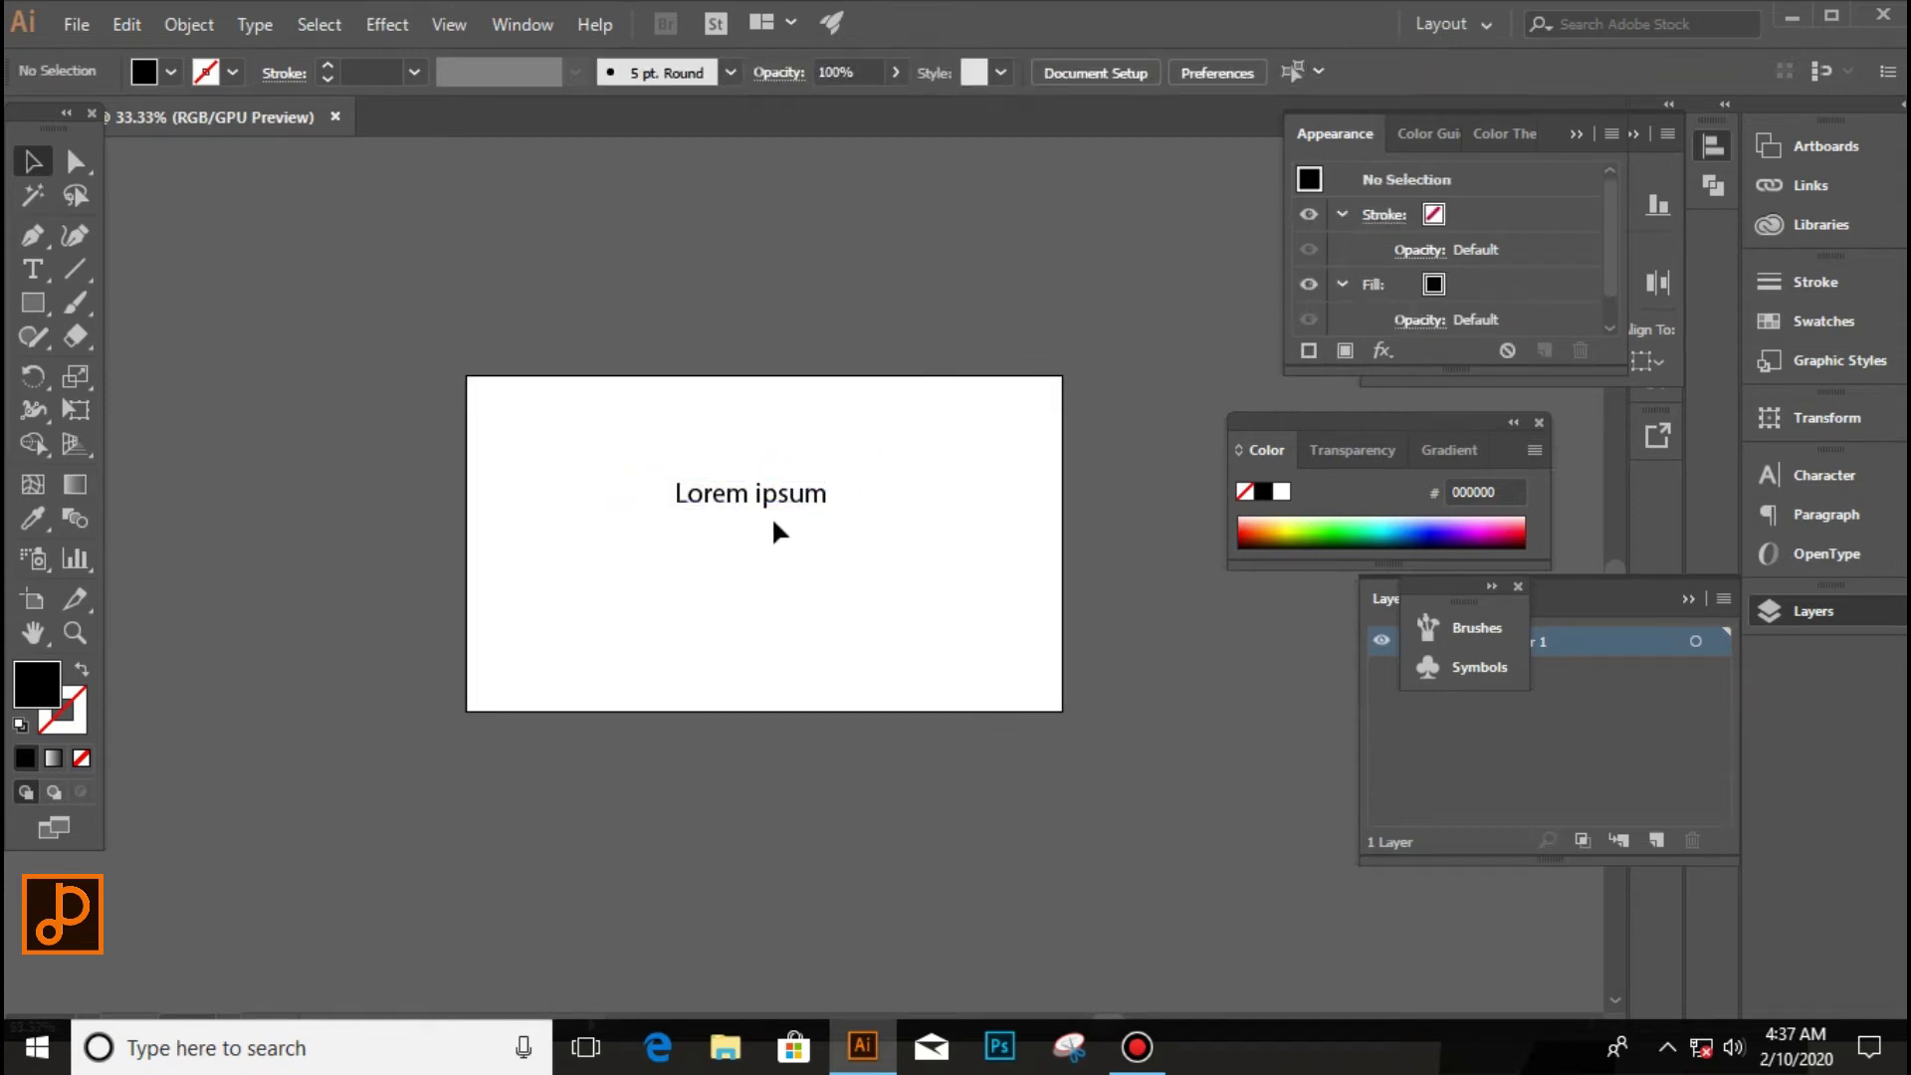
pyautogui.scroll(1, 756, 517)
pyautogui.scroll(1, 854, 482)
pyautogui.click(803, 496)
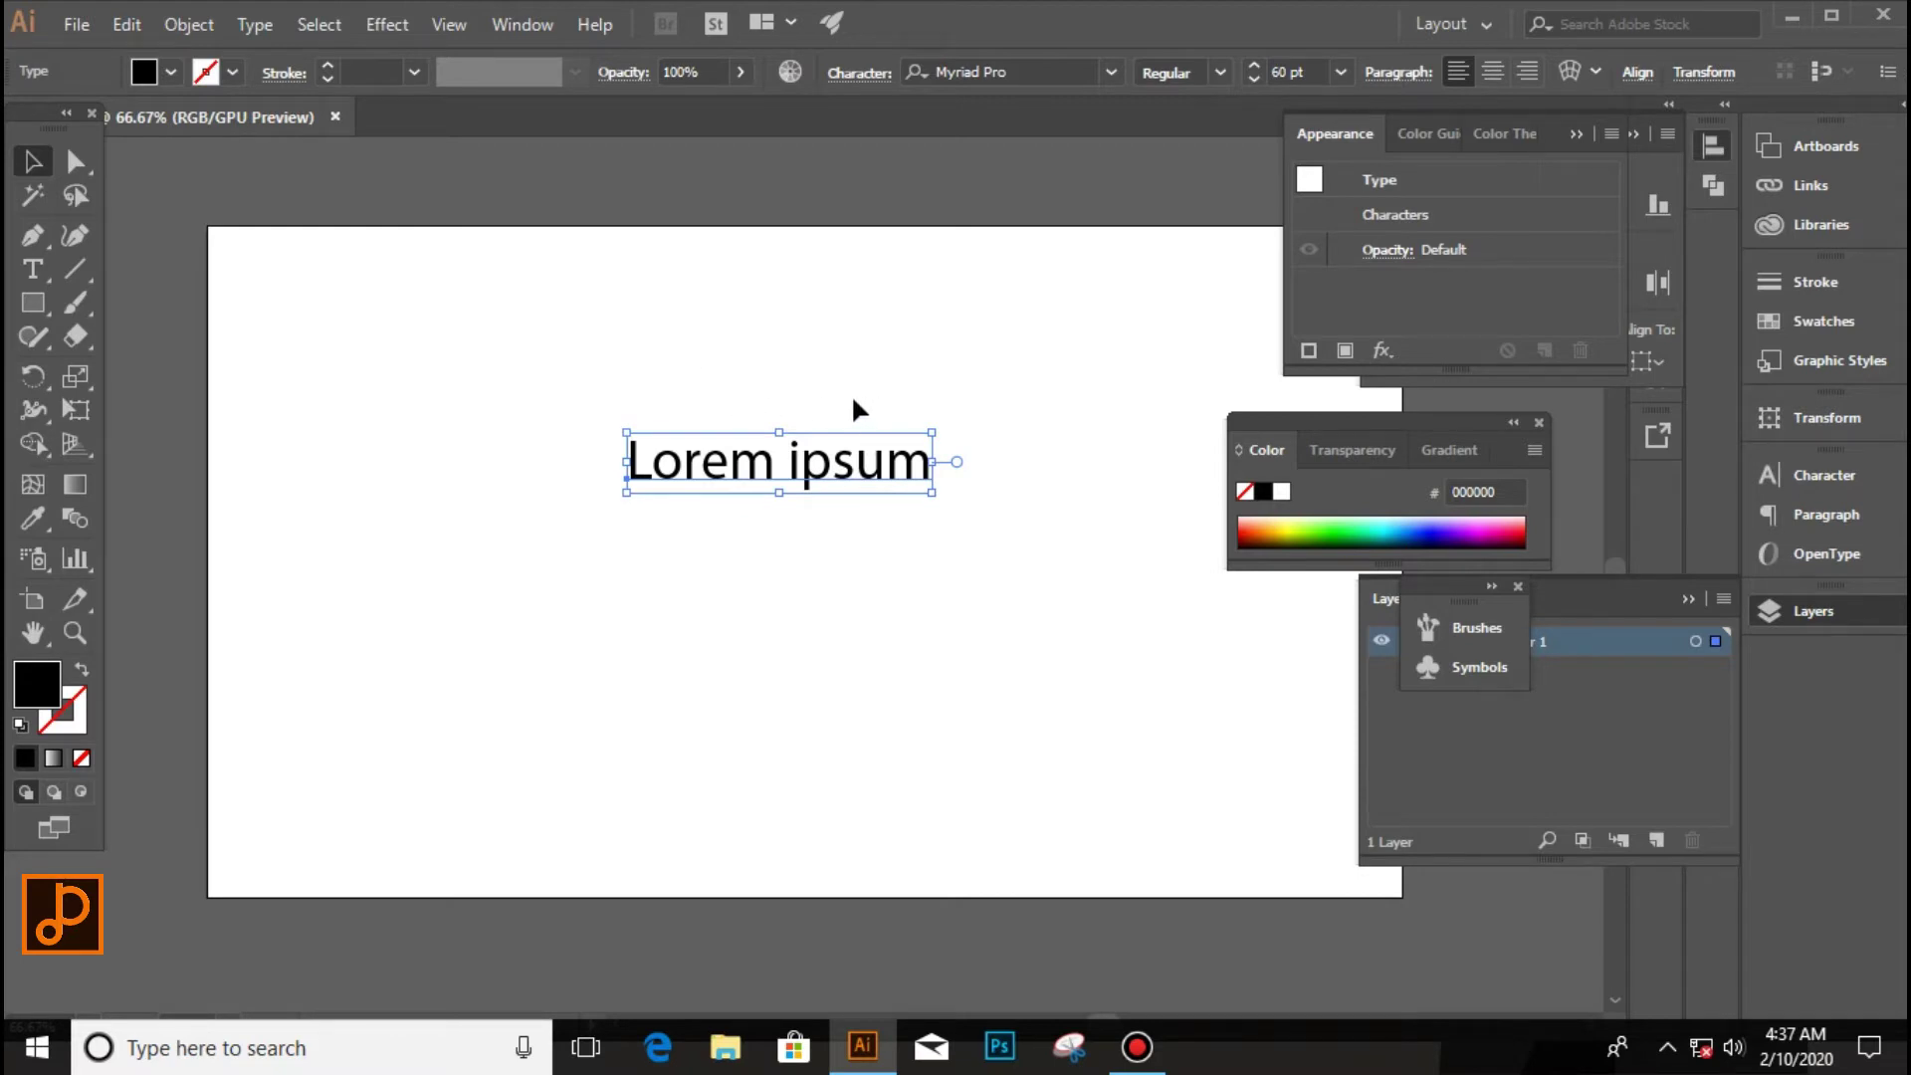
pyautogui.click(669, 498)
pyautogui.click(467, 458)
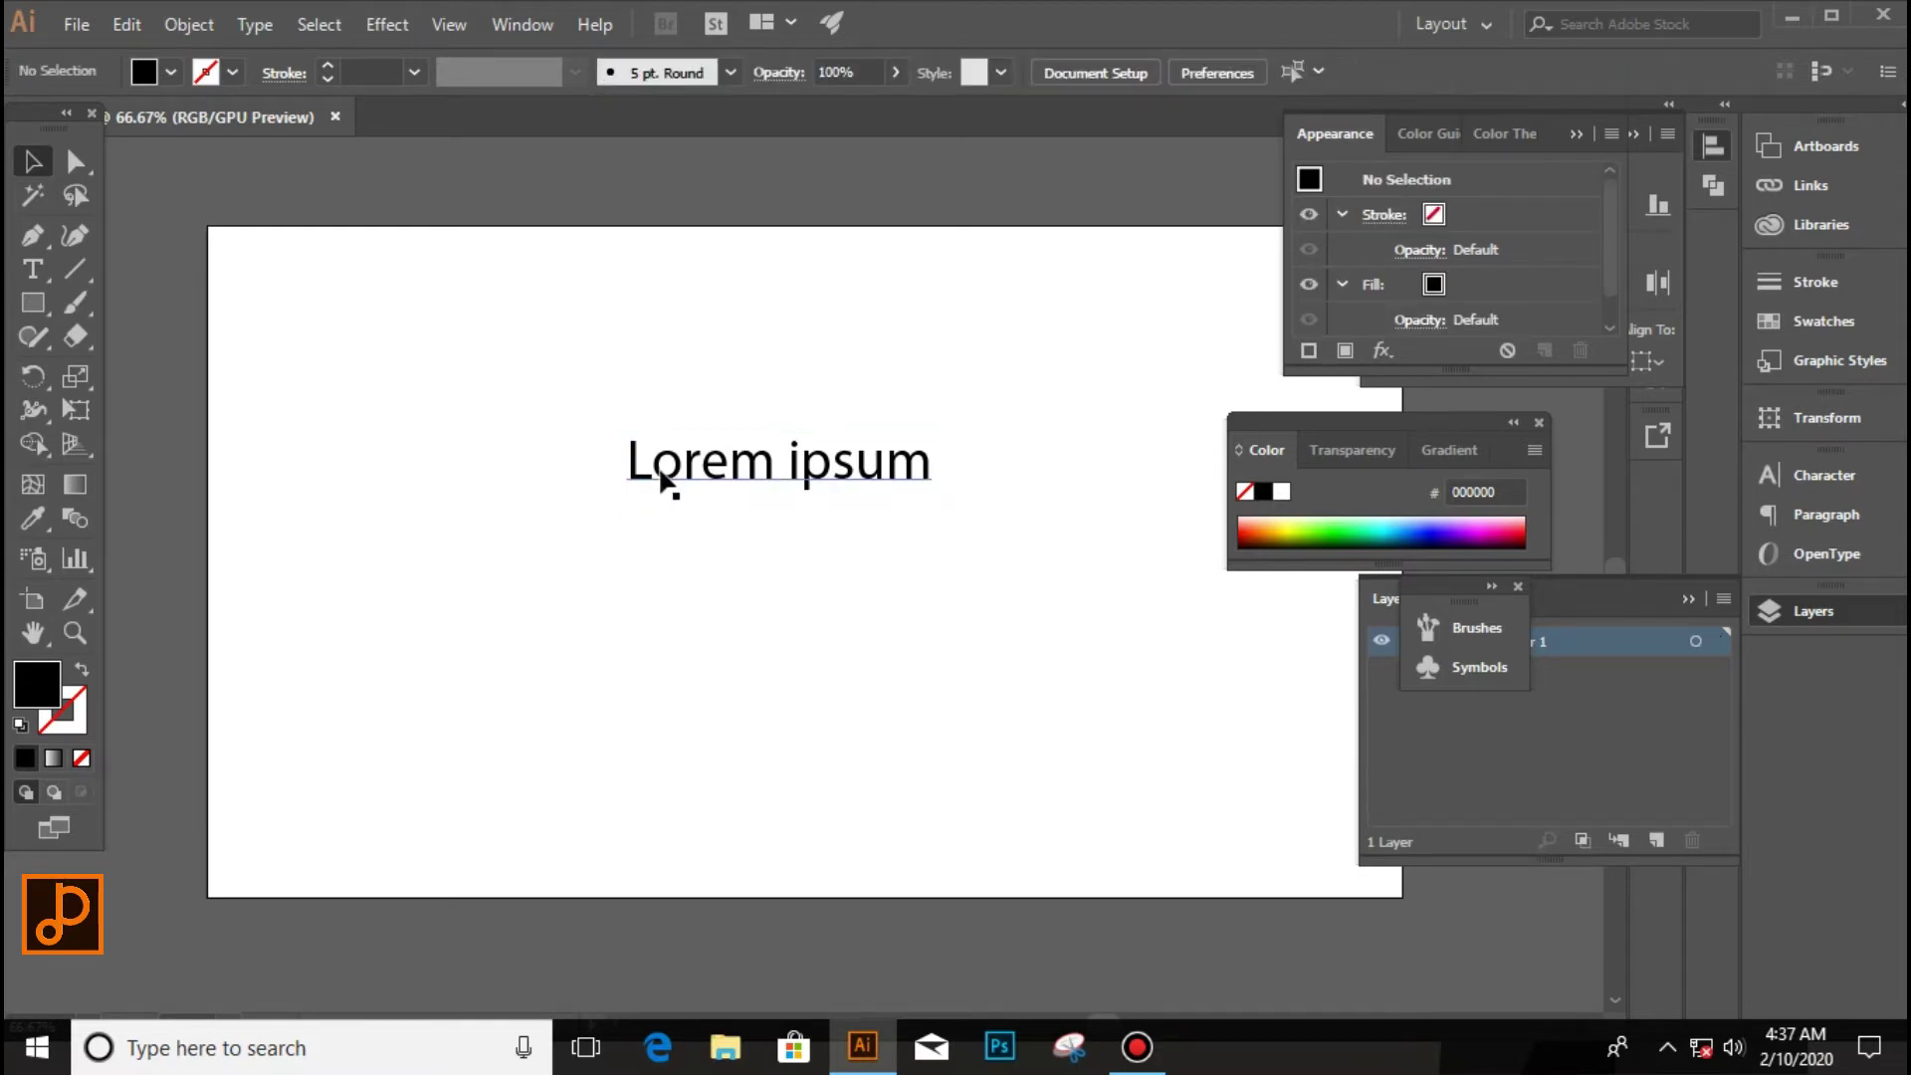
pyautogui.click(647, 478)
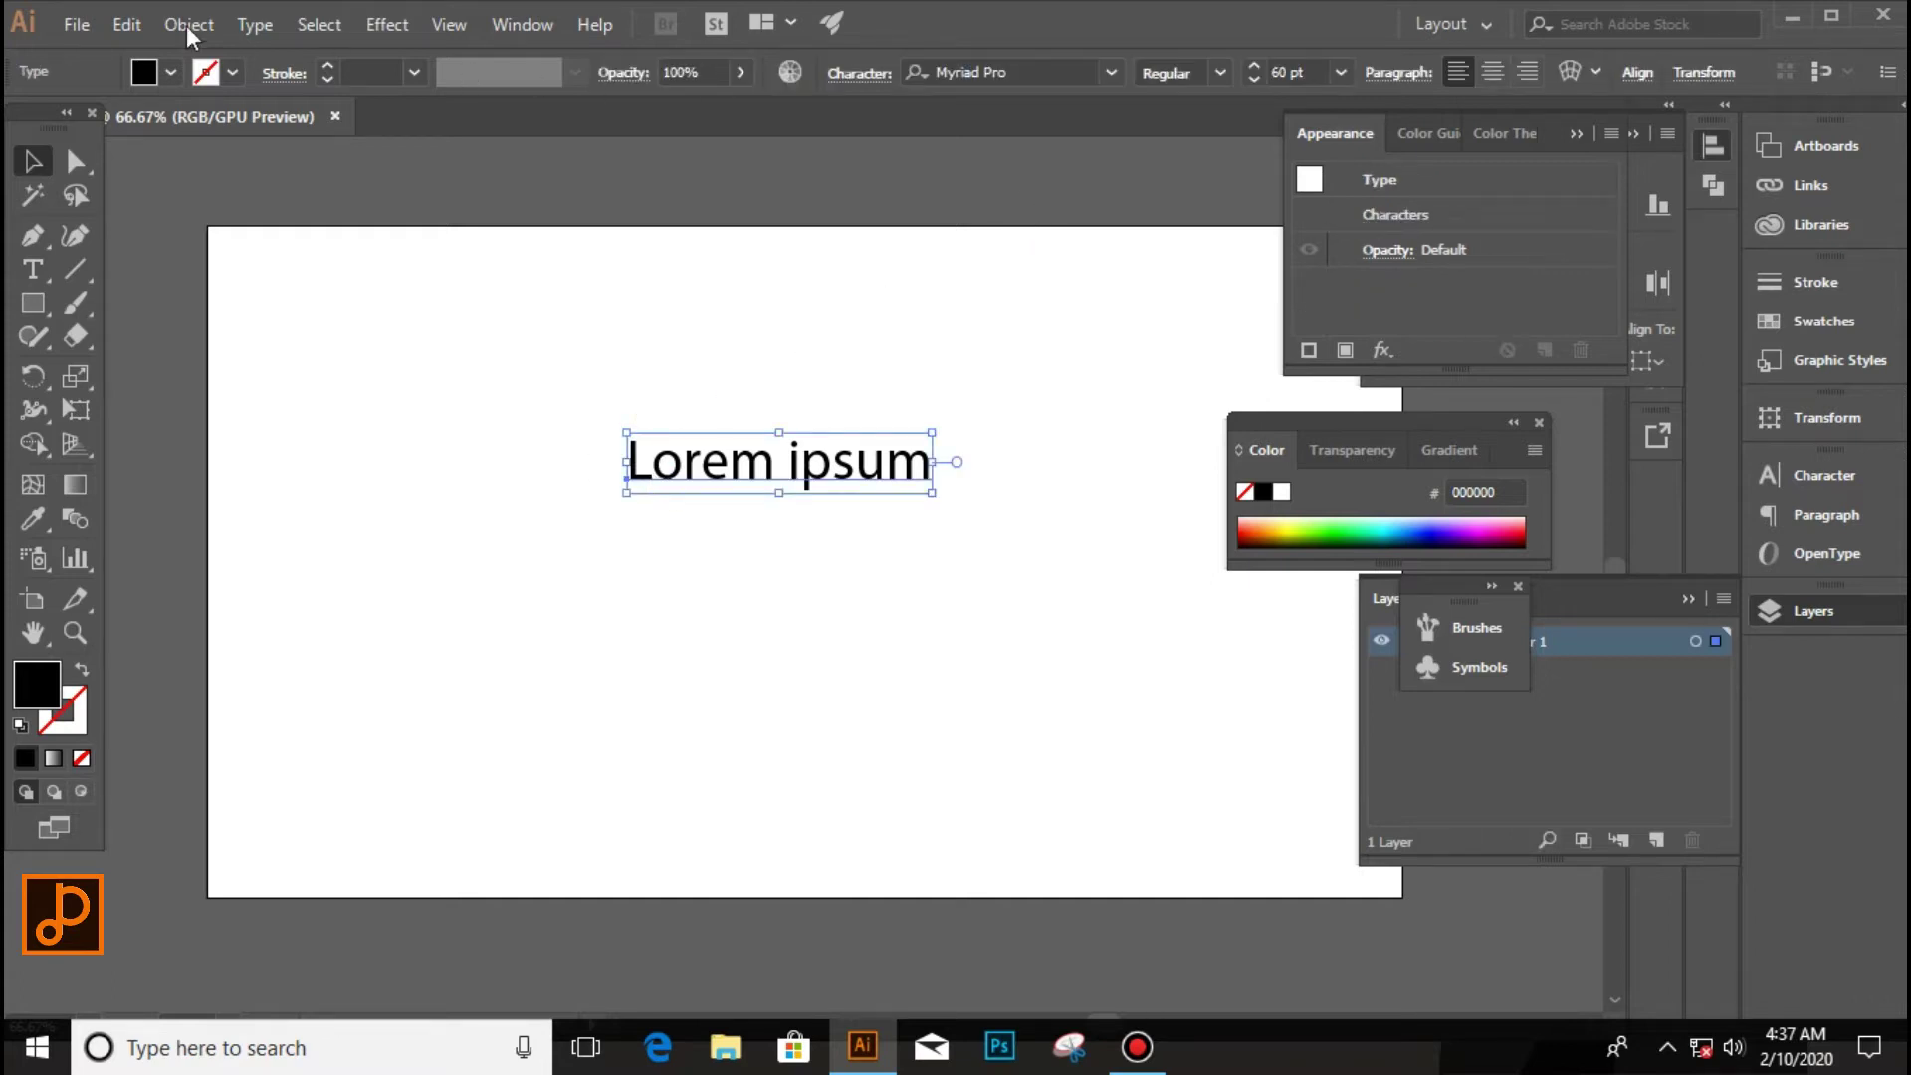
# Convert the text to UPPERCASE via Type > Change Case so it reads LOREM IPSUM.
pyautogui.click(256, 25)
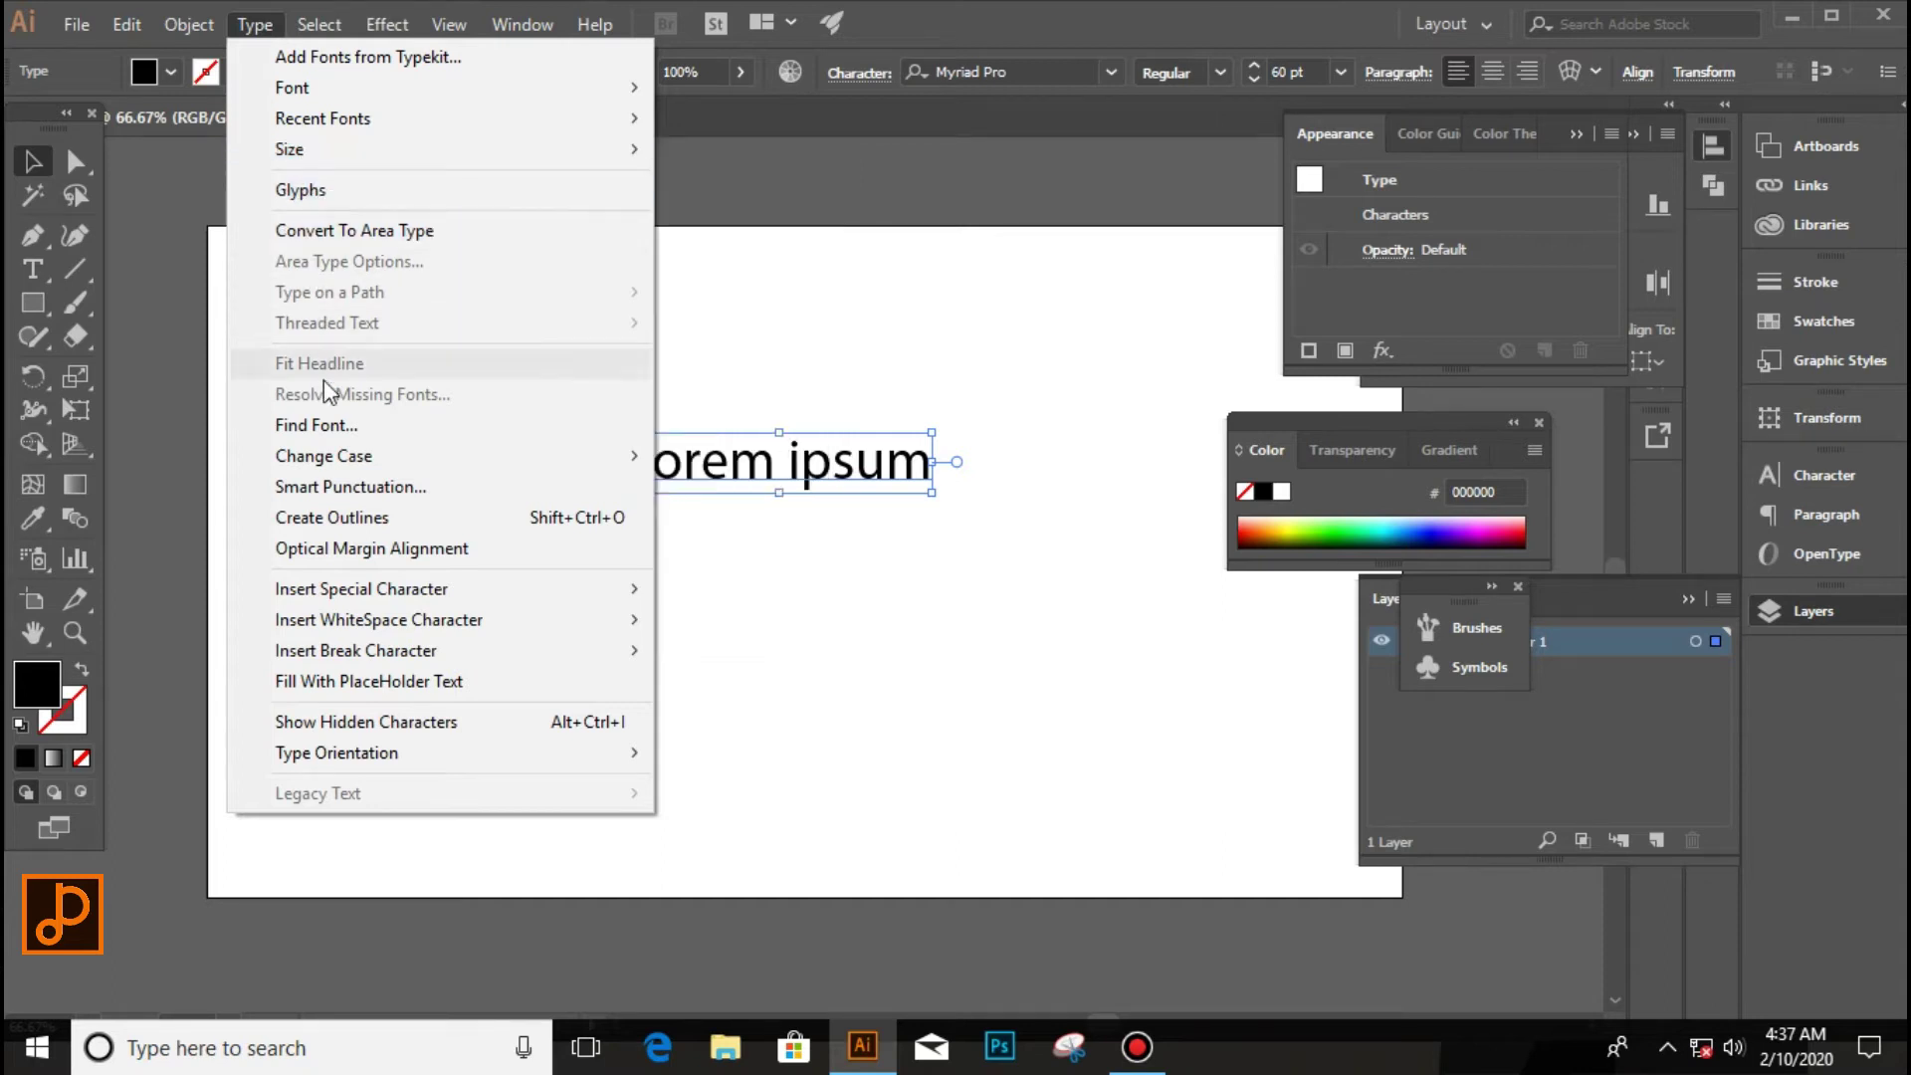
pyautogui.moveTo(323, 455)
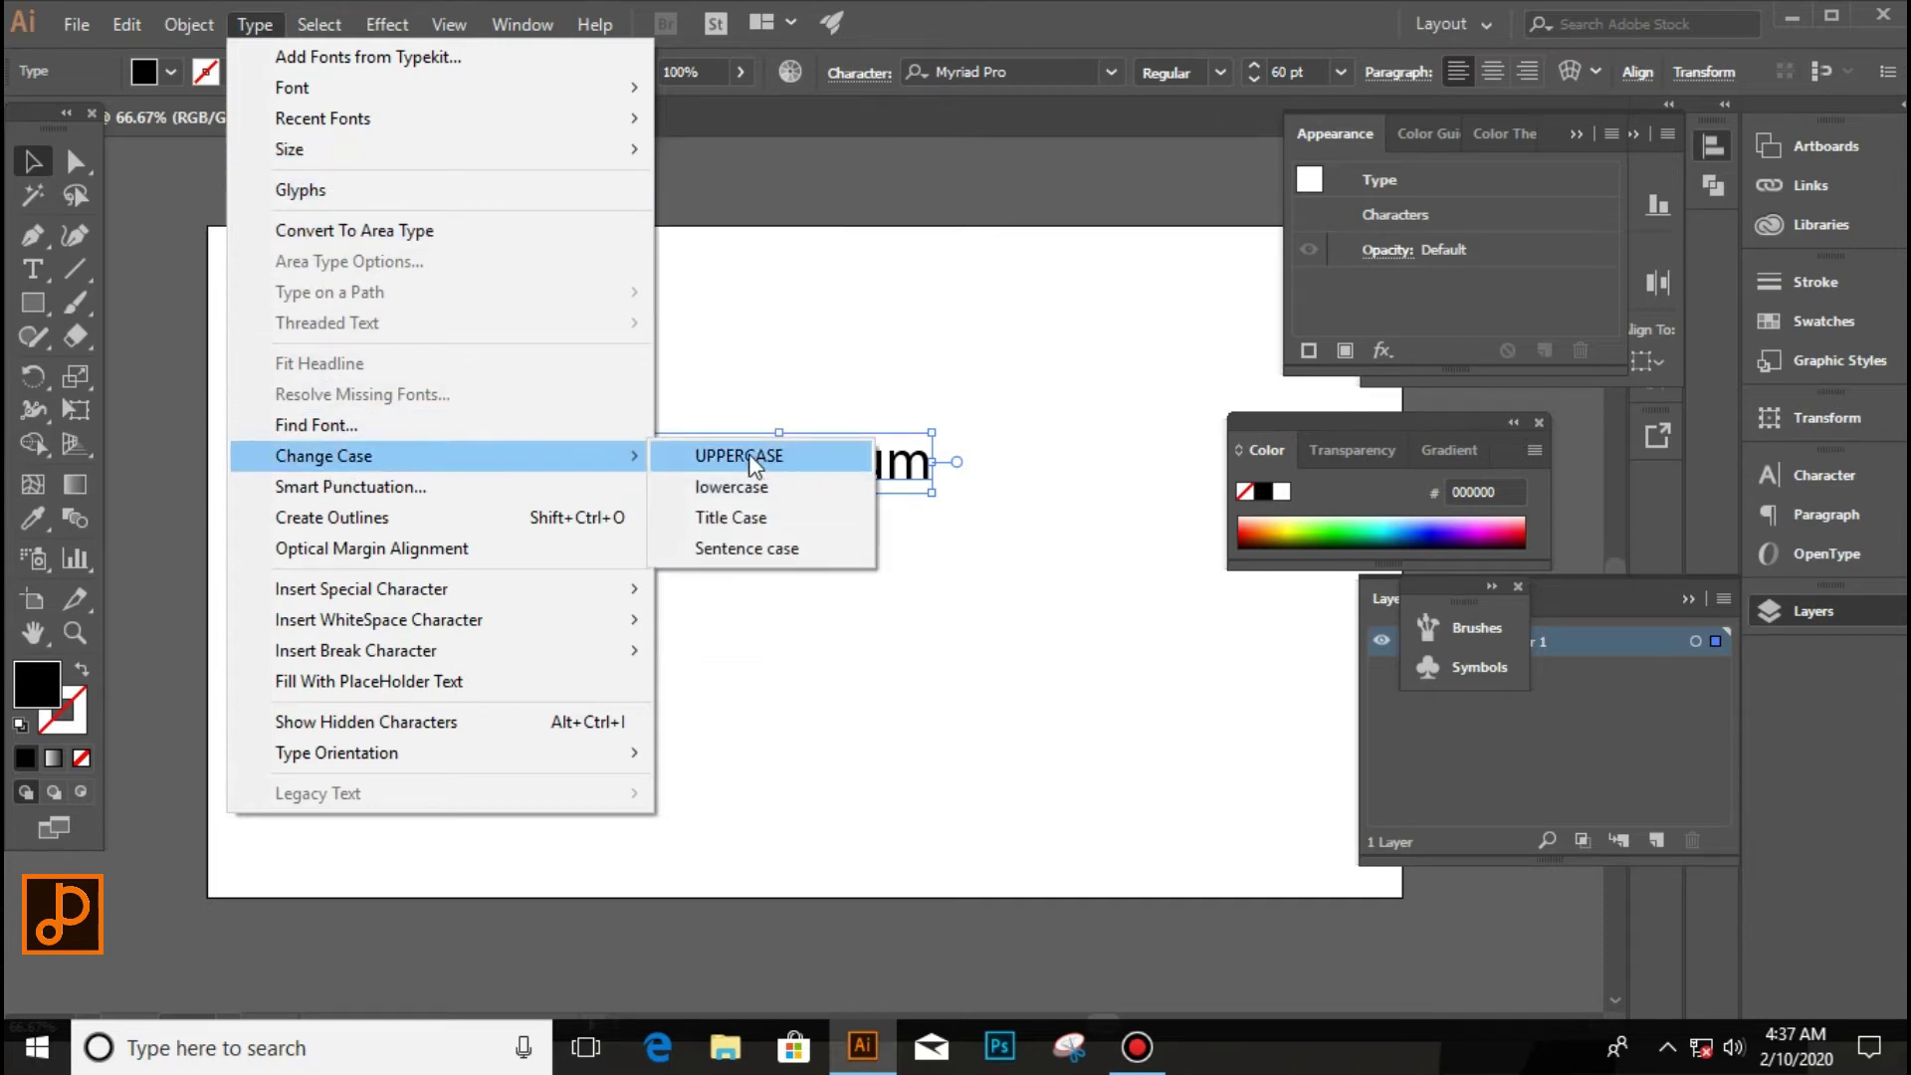
pyautogui.click(753, 460)
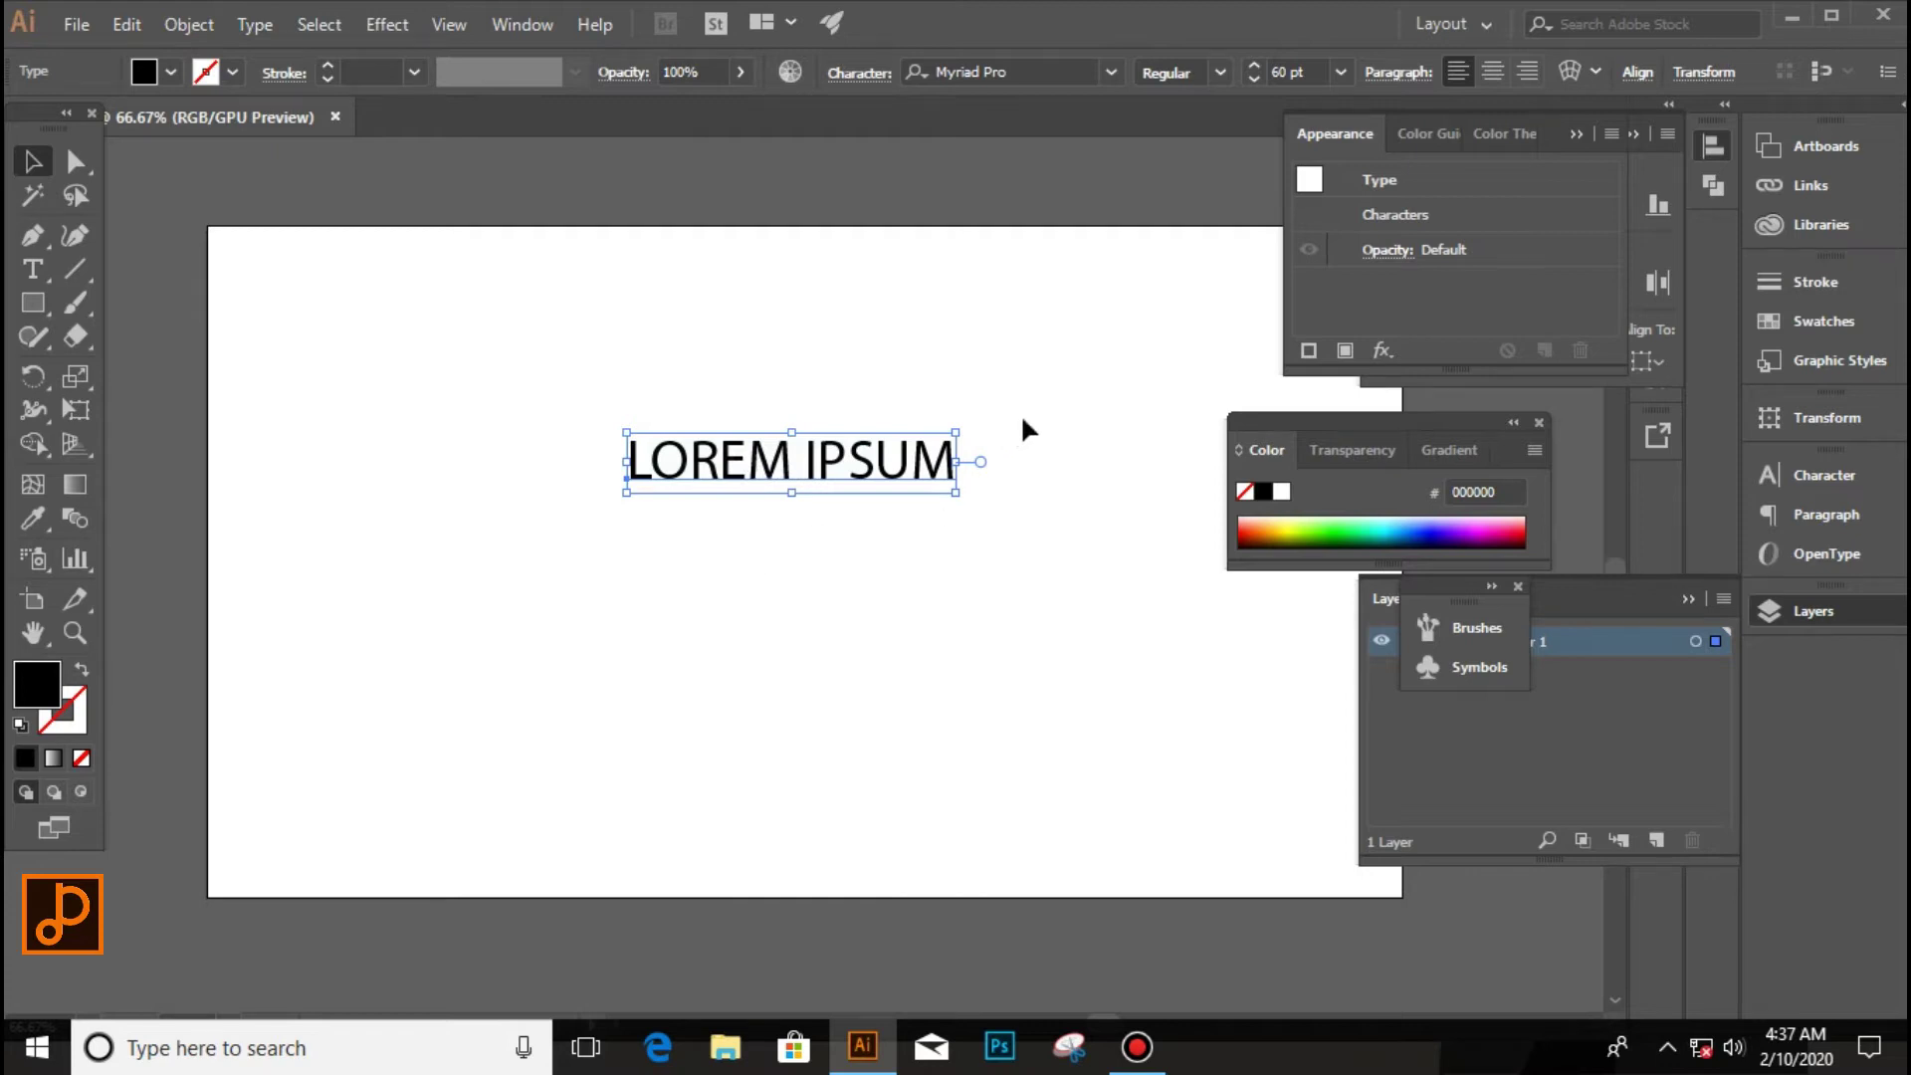
pyautogui.click(1220, 76)
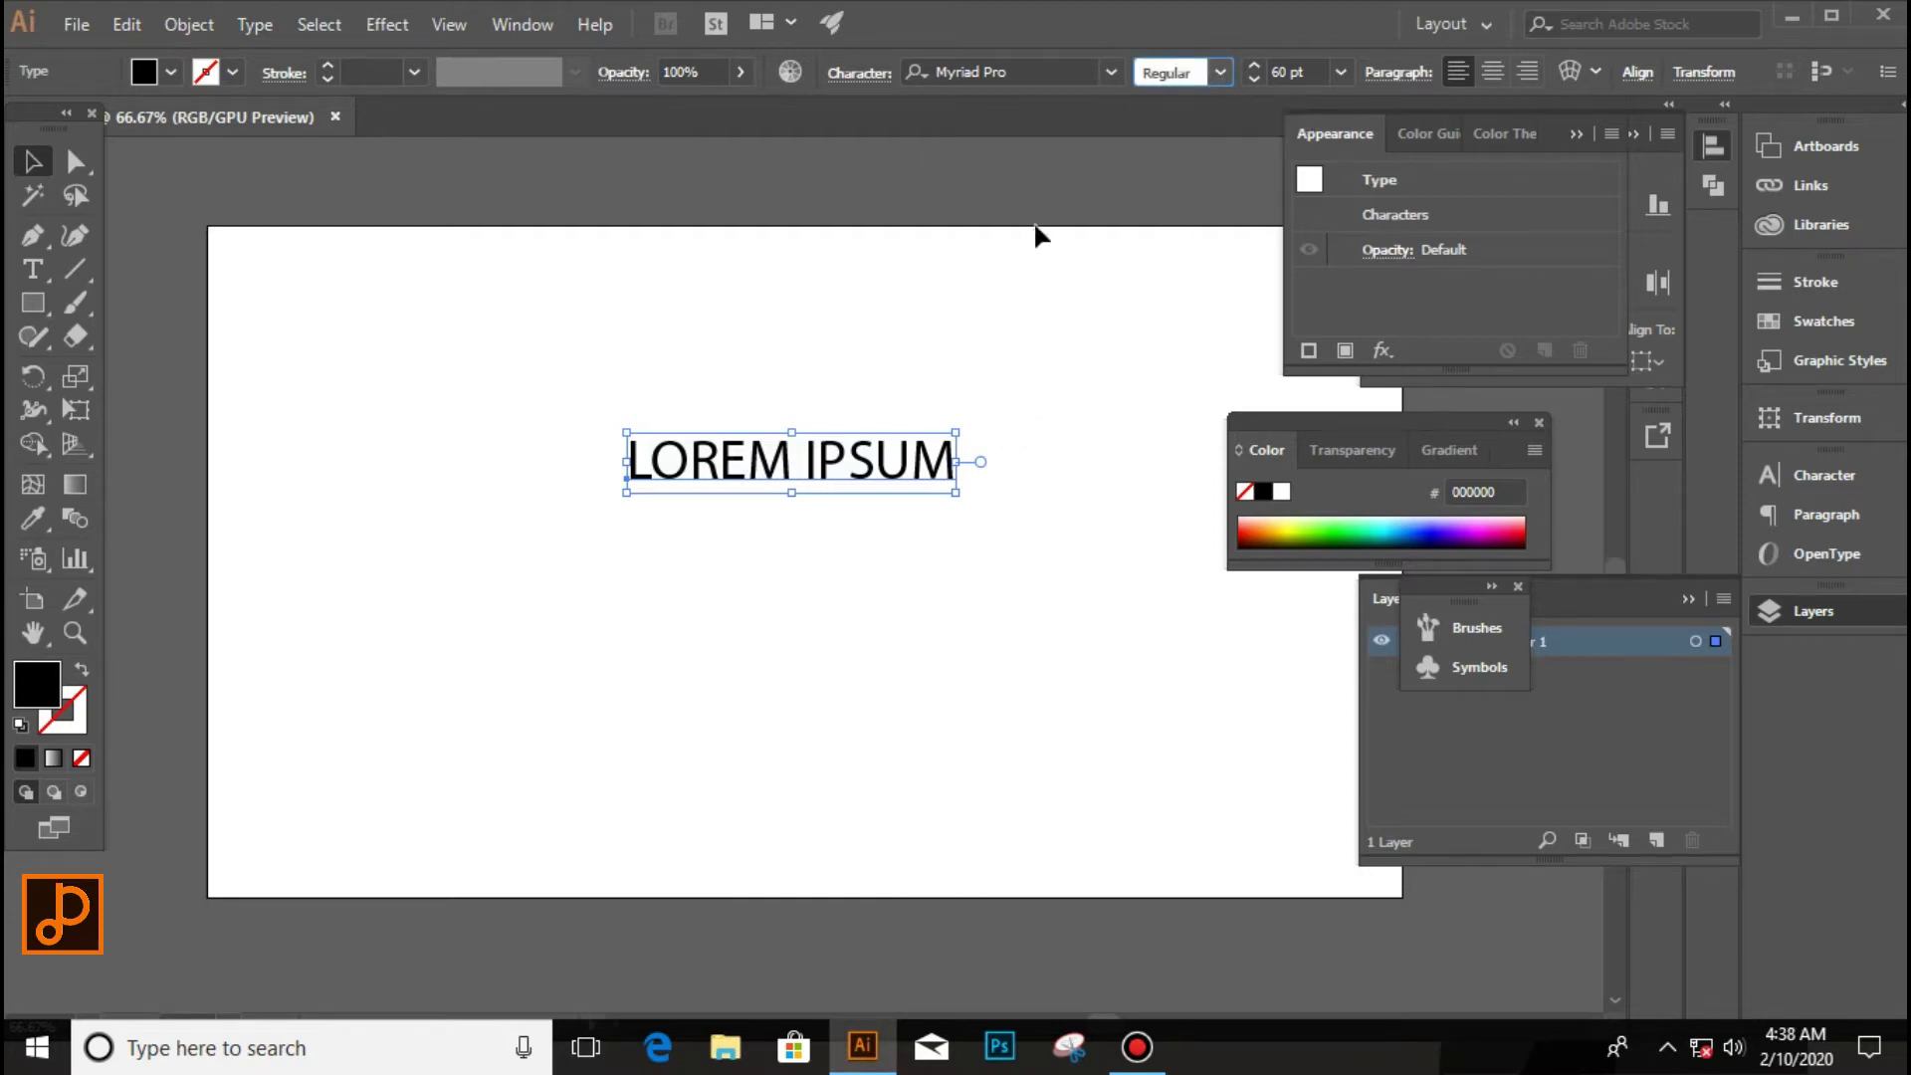
# Show the Character panel from Window > Type.
pyautogui.click(530, 22)
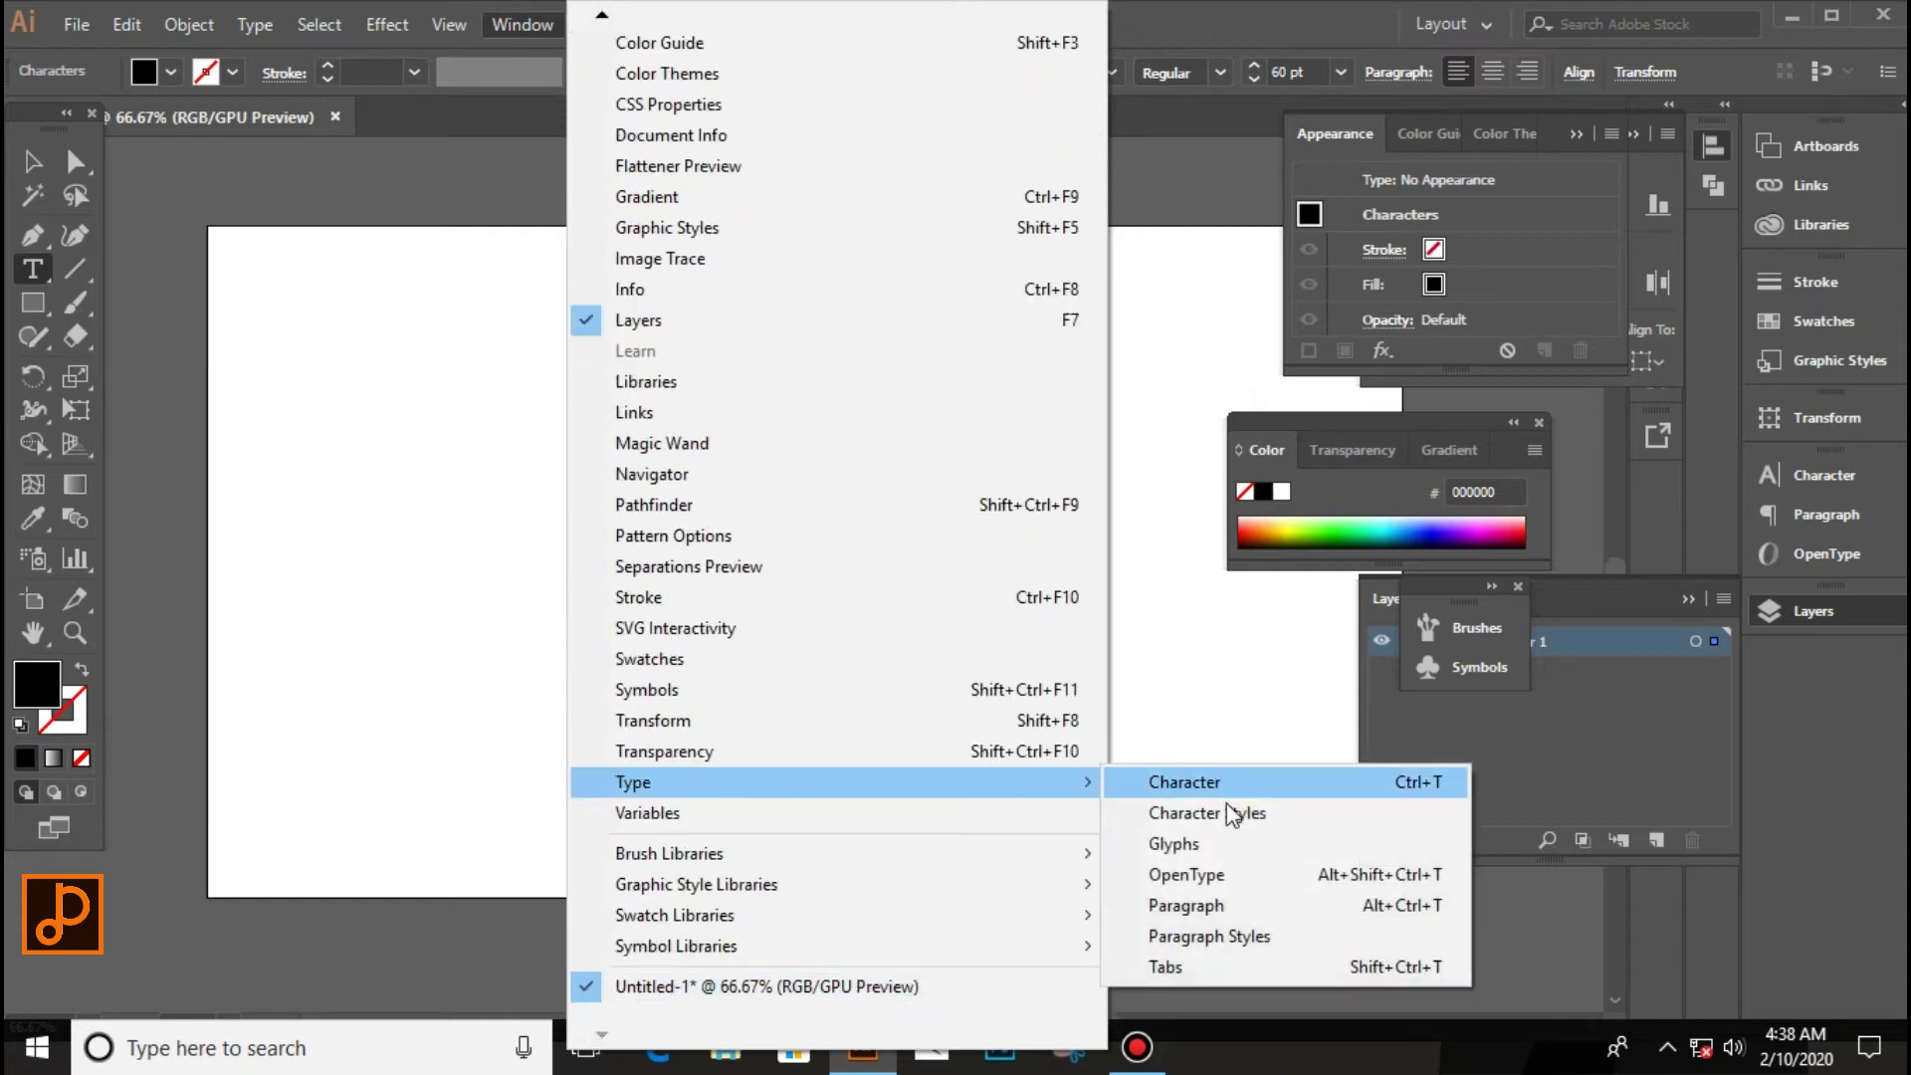
pyautogui.moveTo(836, 783)
pyautogui.click(1229, 779)
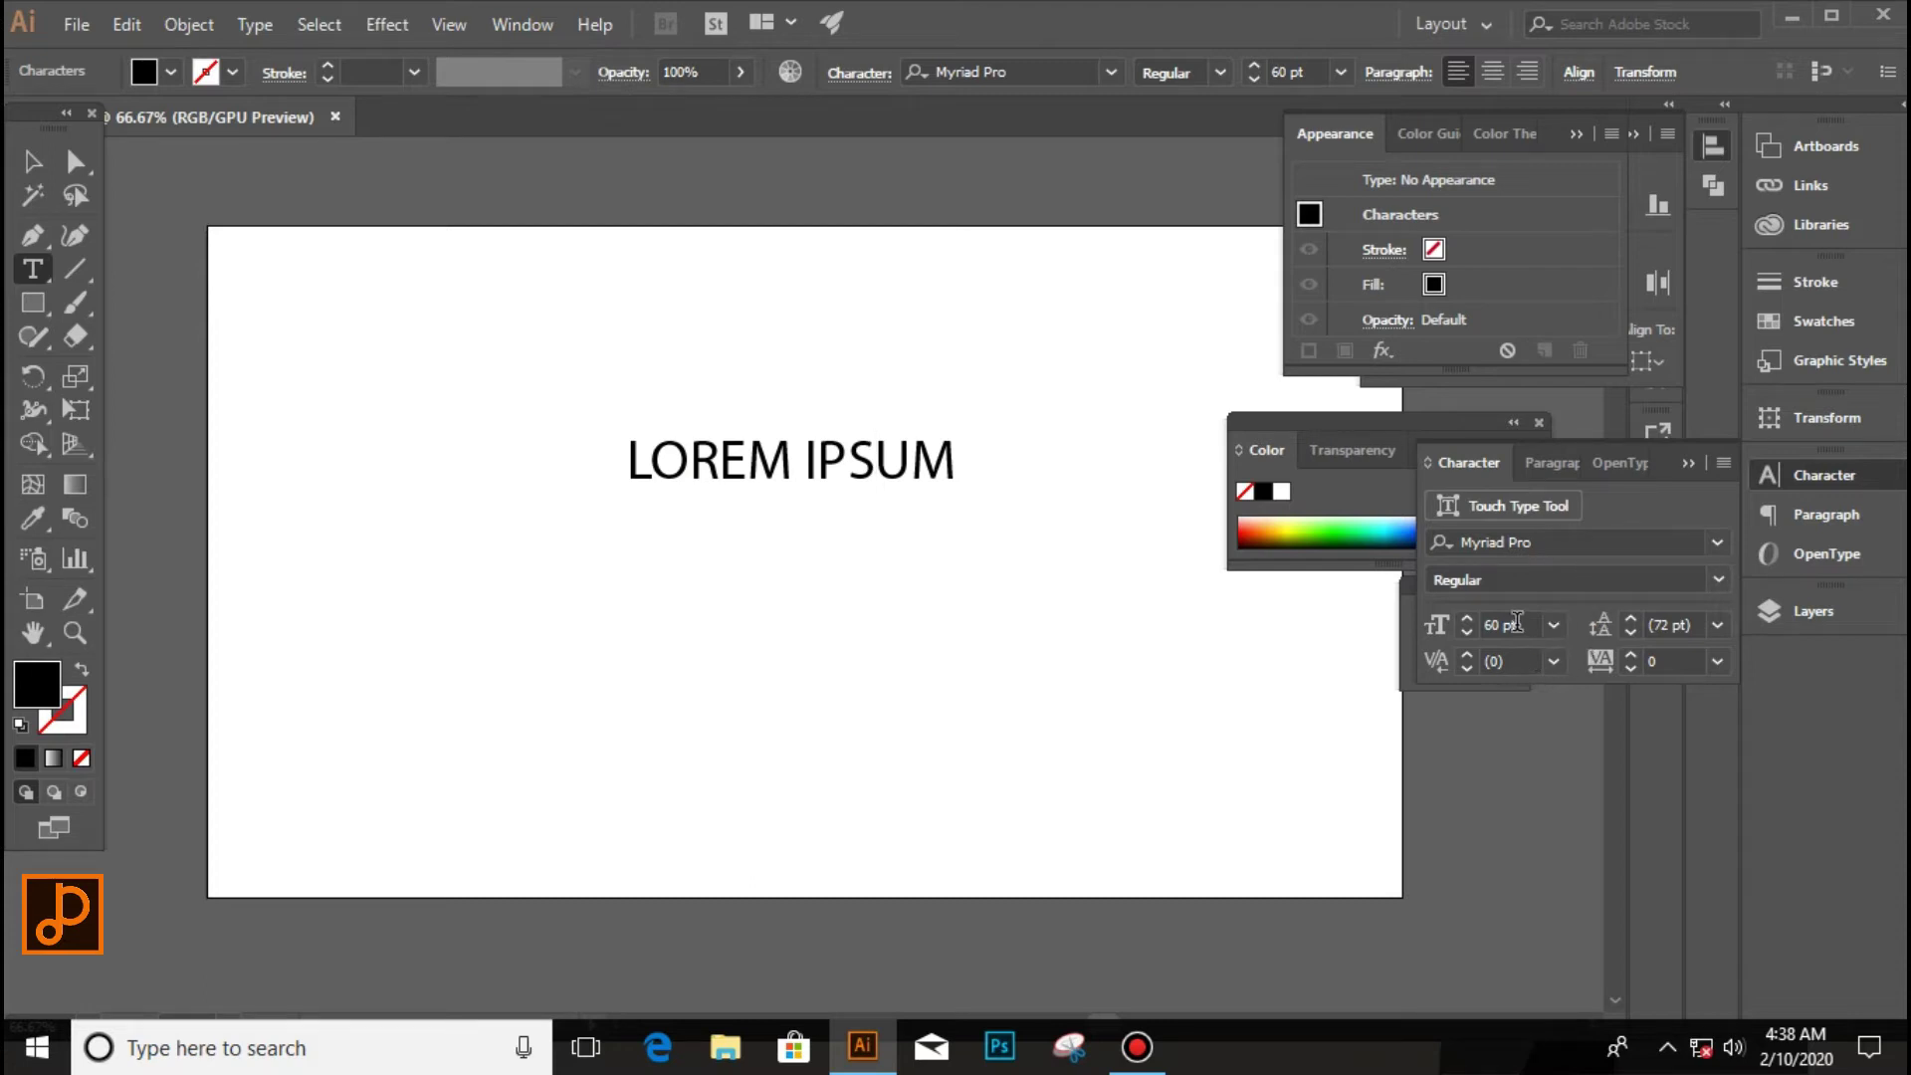
# Select all the text and set tracking to 200, after trying 100 and -100.
pyautogui.hotkey('ctrl', 'a')
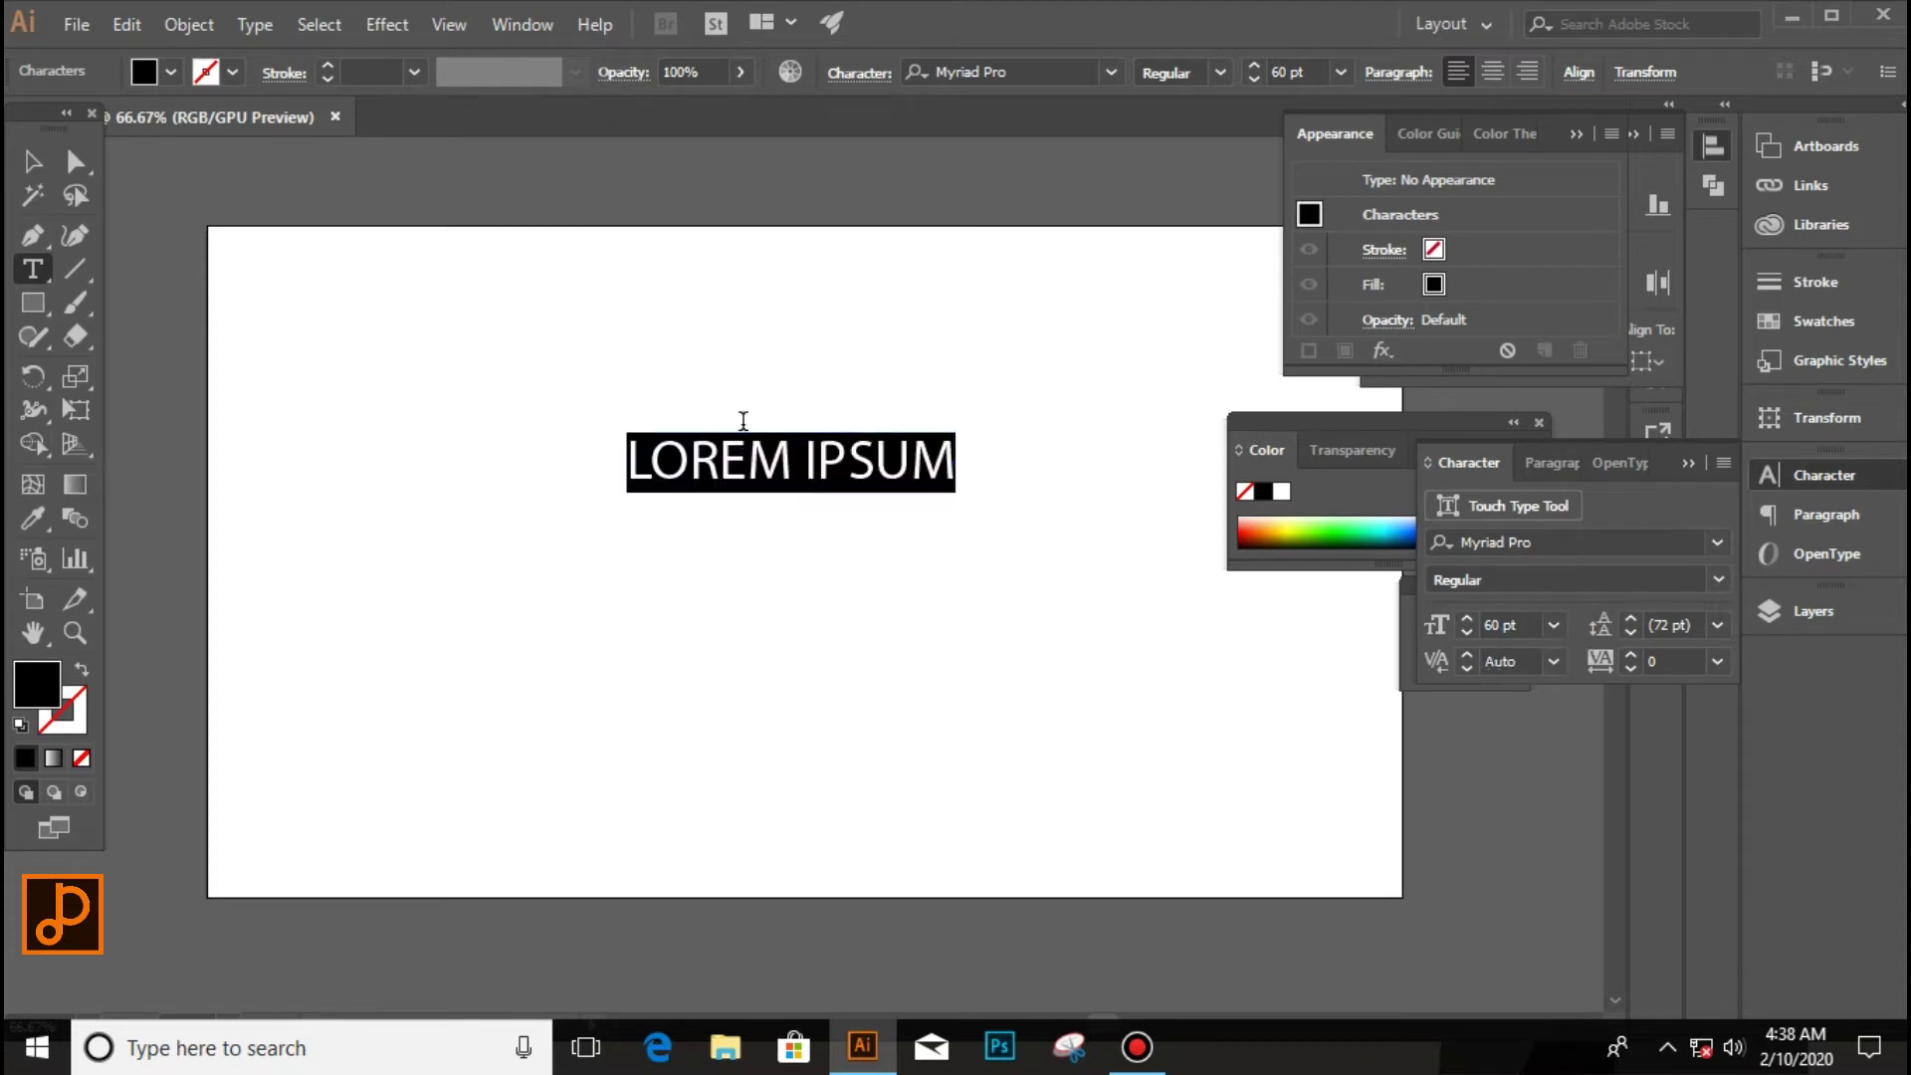
pyautogui.click(1664, 662)
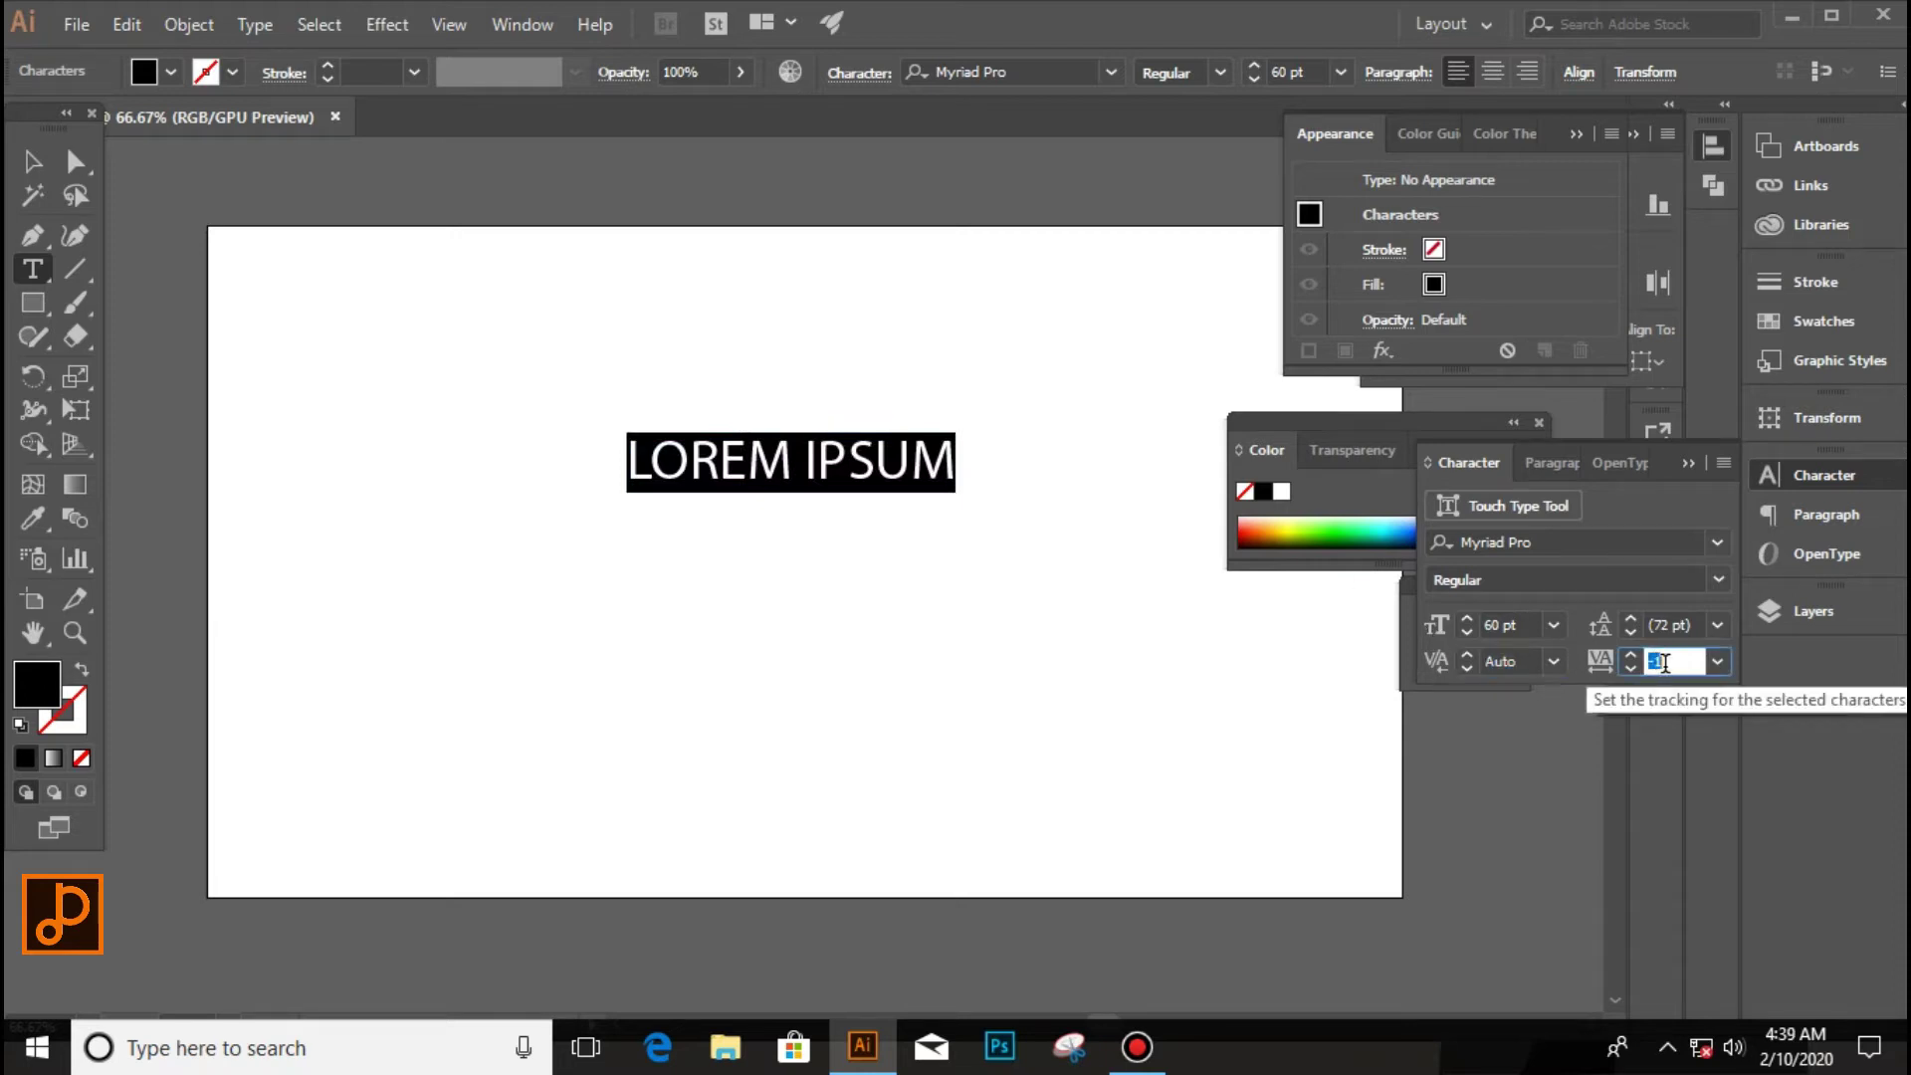
pyautogui.press('Down')
pyautogui.press('Down')
pyautogui.press('Down')
pyautogui.press('Down')
pyautogui.press('Down')
pyautogui.press('Down')
pyautogui.press('Down')
pyautogui.press('Down')
pyautogui.press('Down')
pyautogui.click(1728, 659)
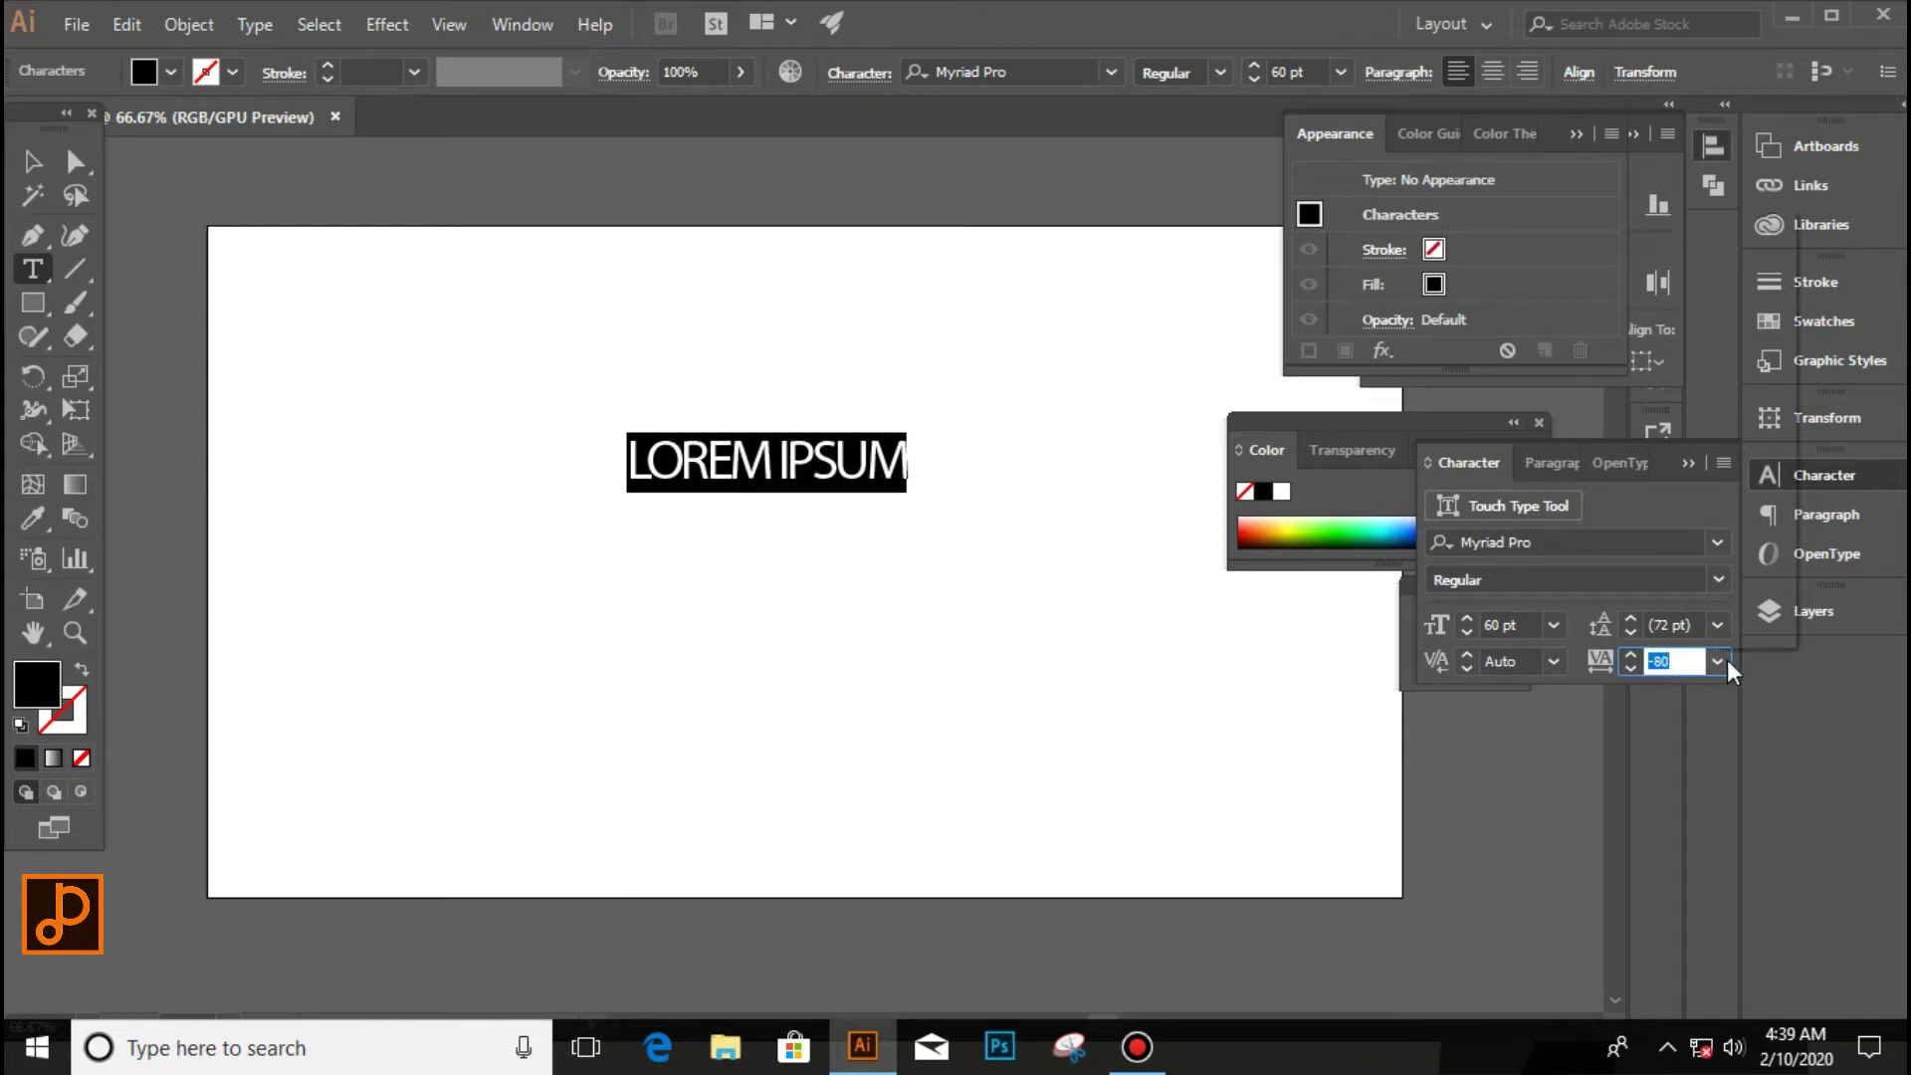
pyautogui.click(1736, 612)
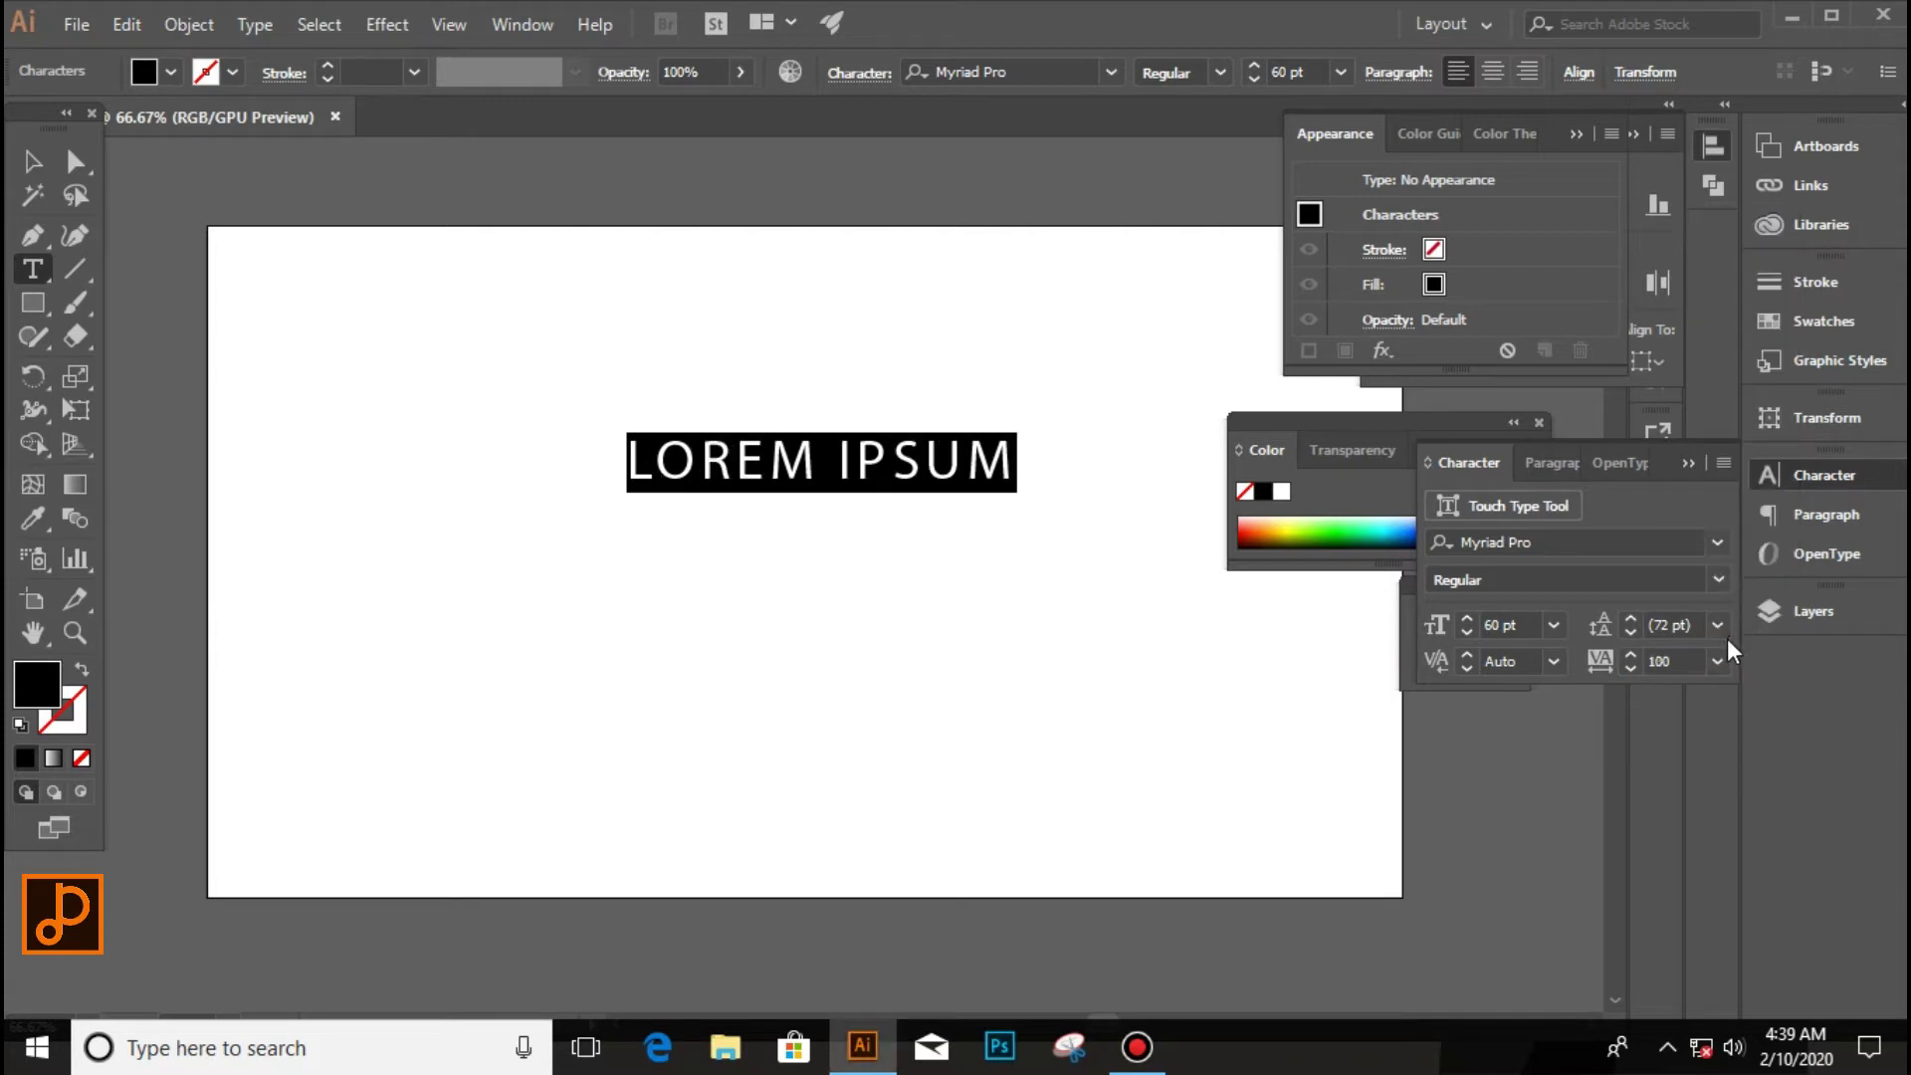
pyautogui.click(1716, 661)
pyautogui.click(1770, 418)
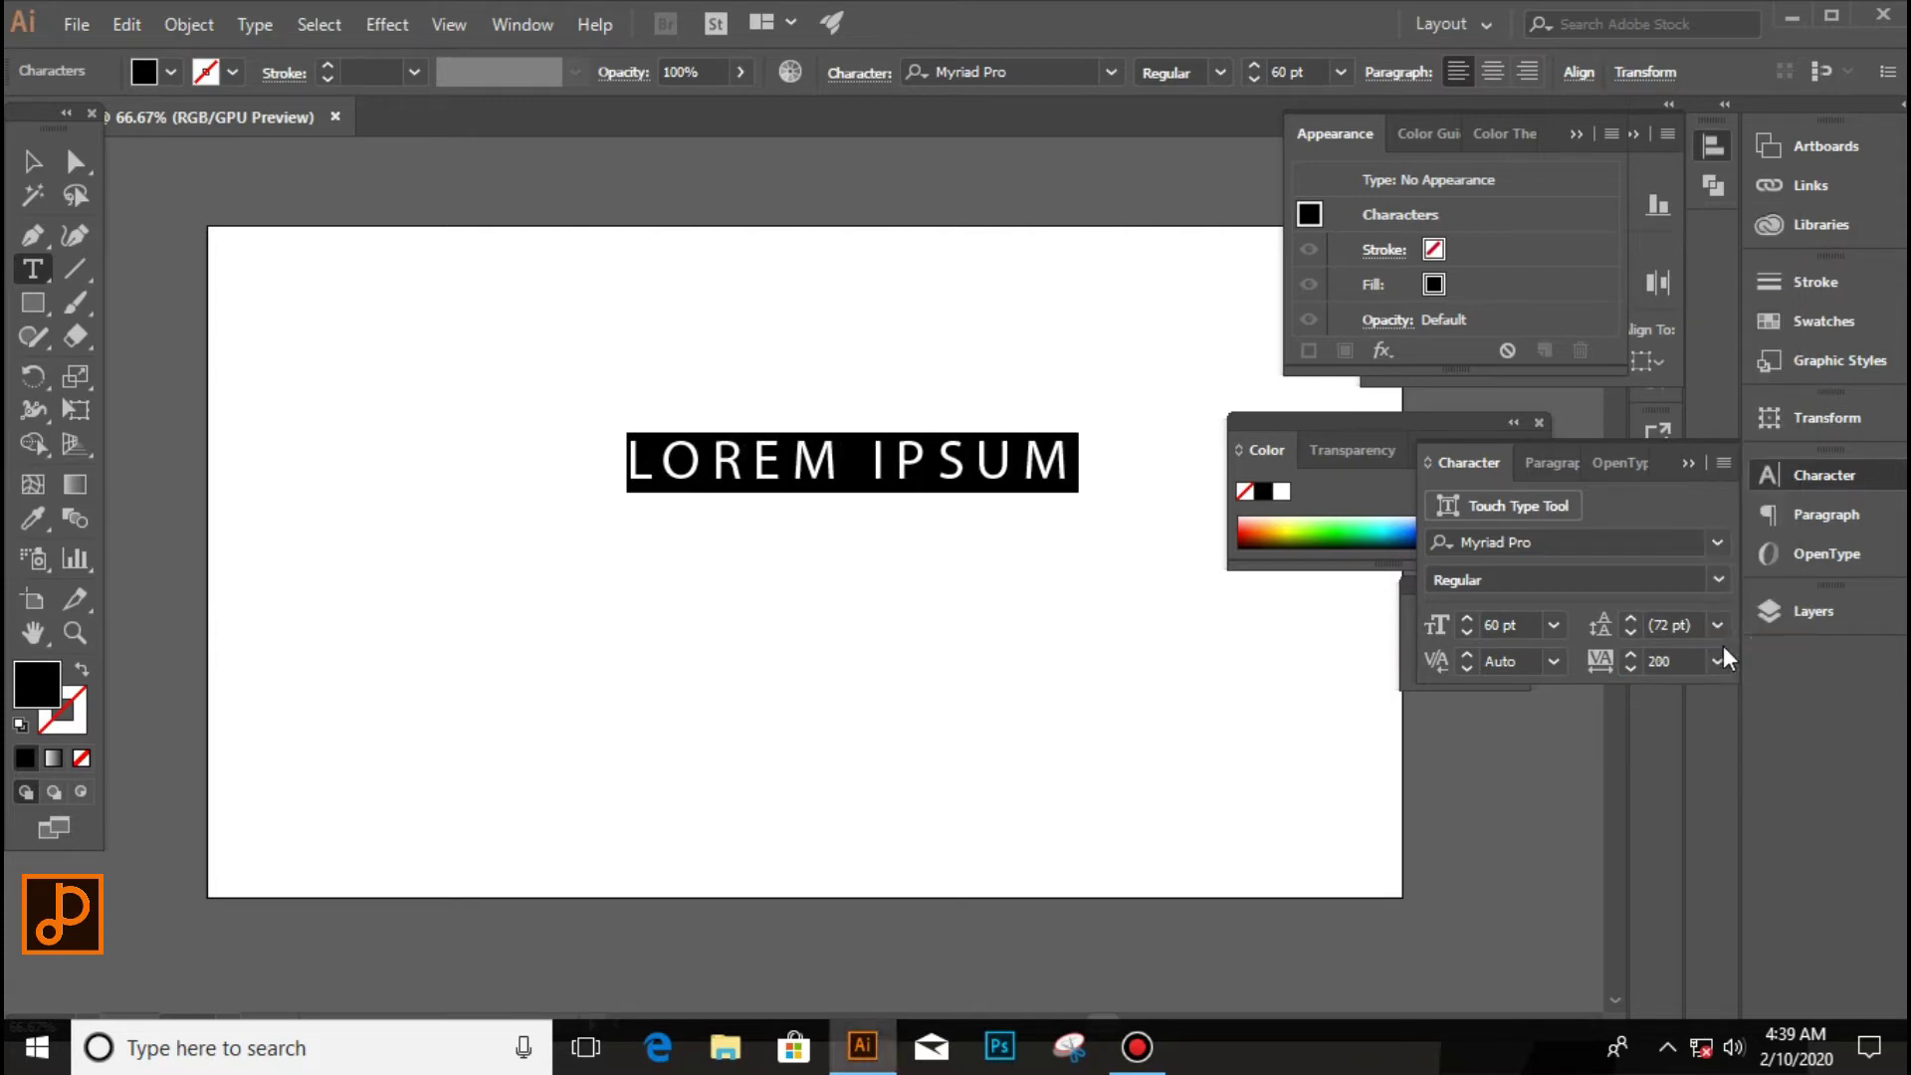
pyautogui.click(1716, 662)
pyautogui.click(1782, 219)
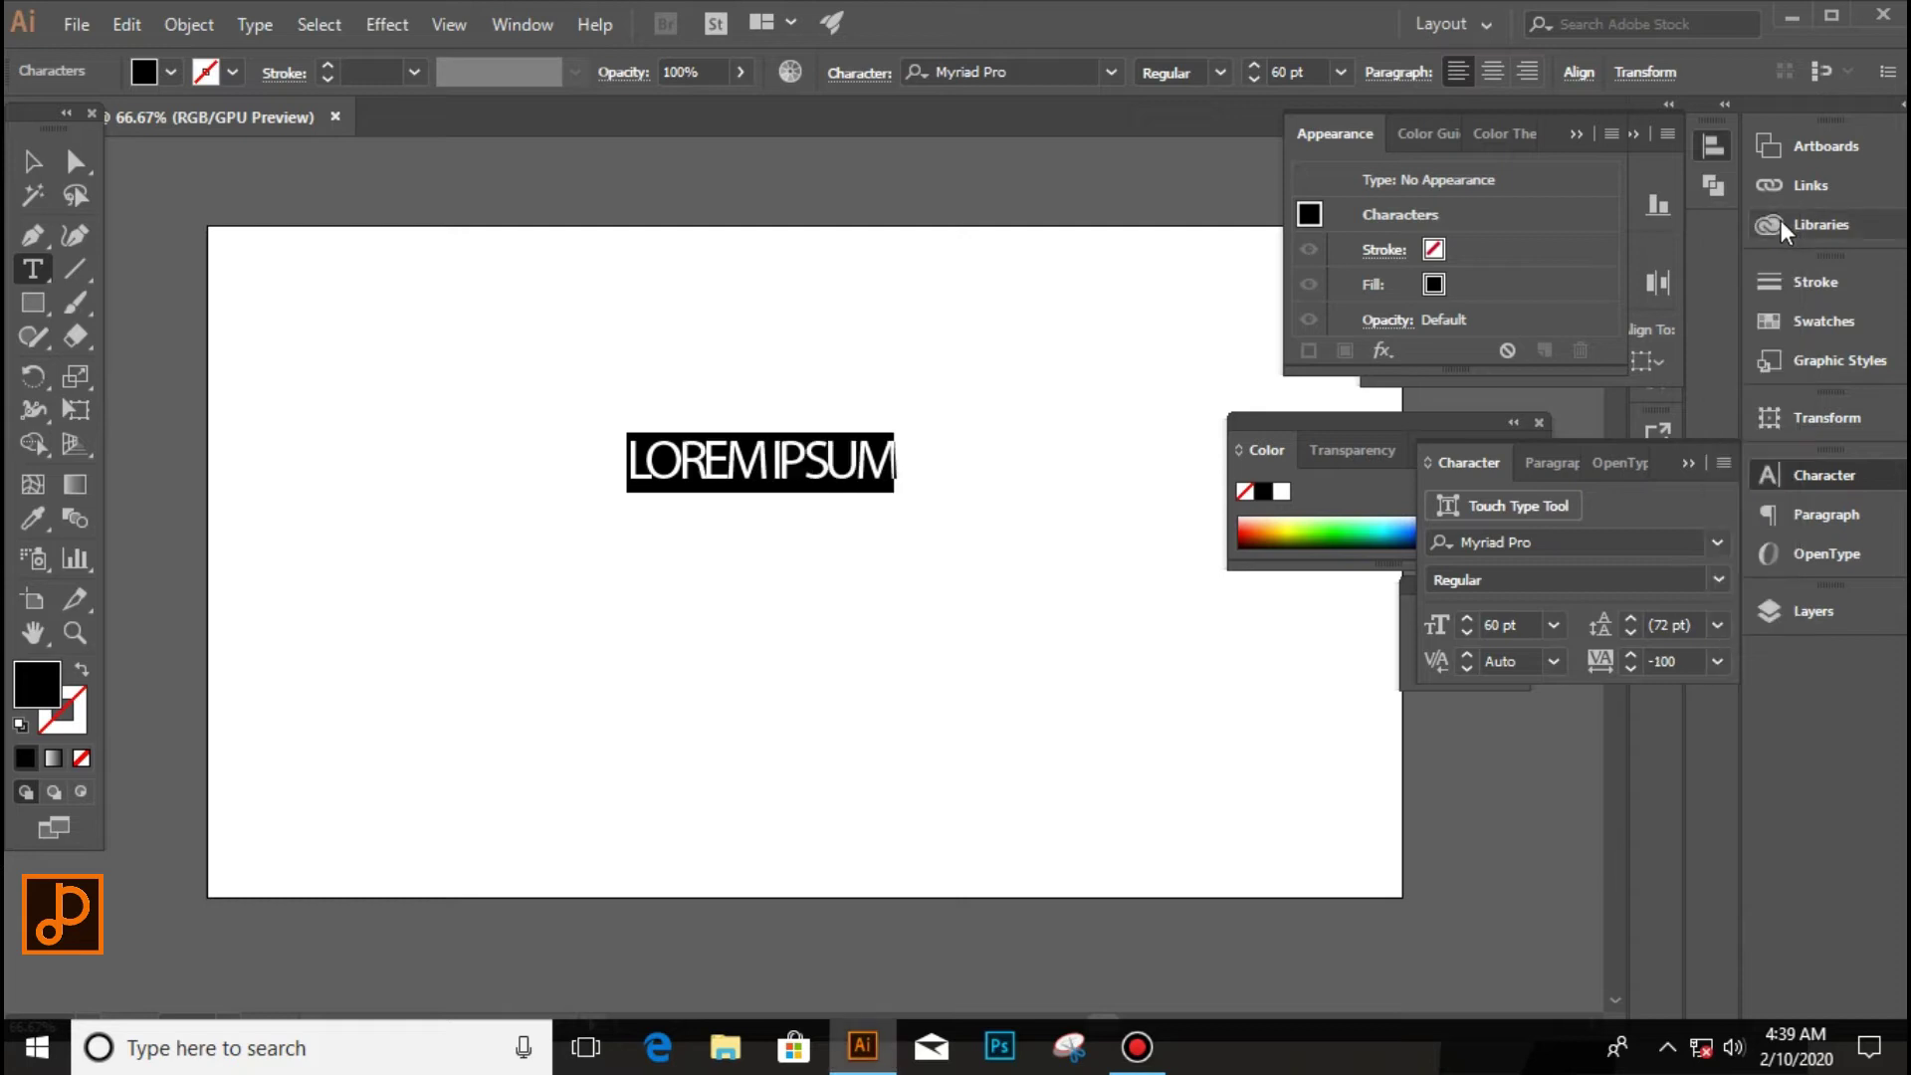
pyautogui.click(1718, 662)
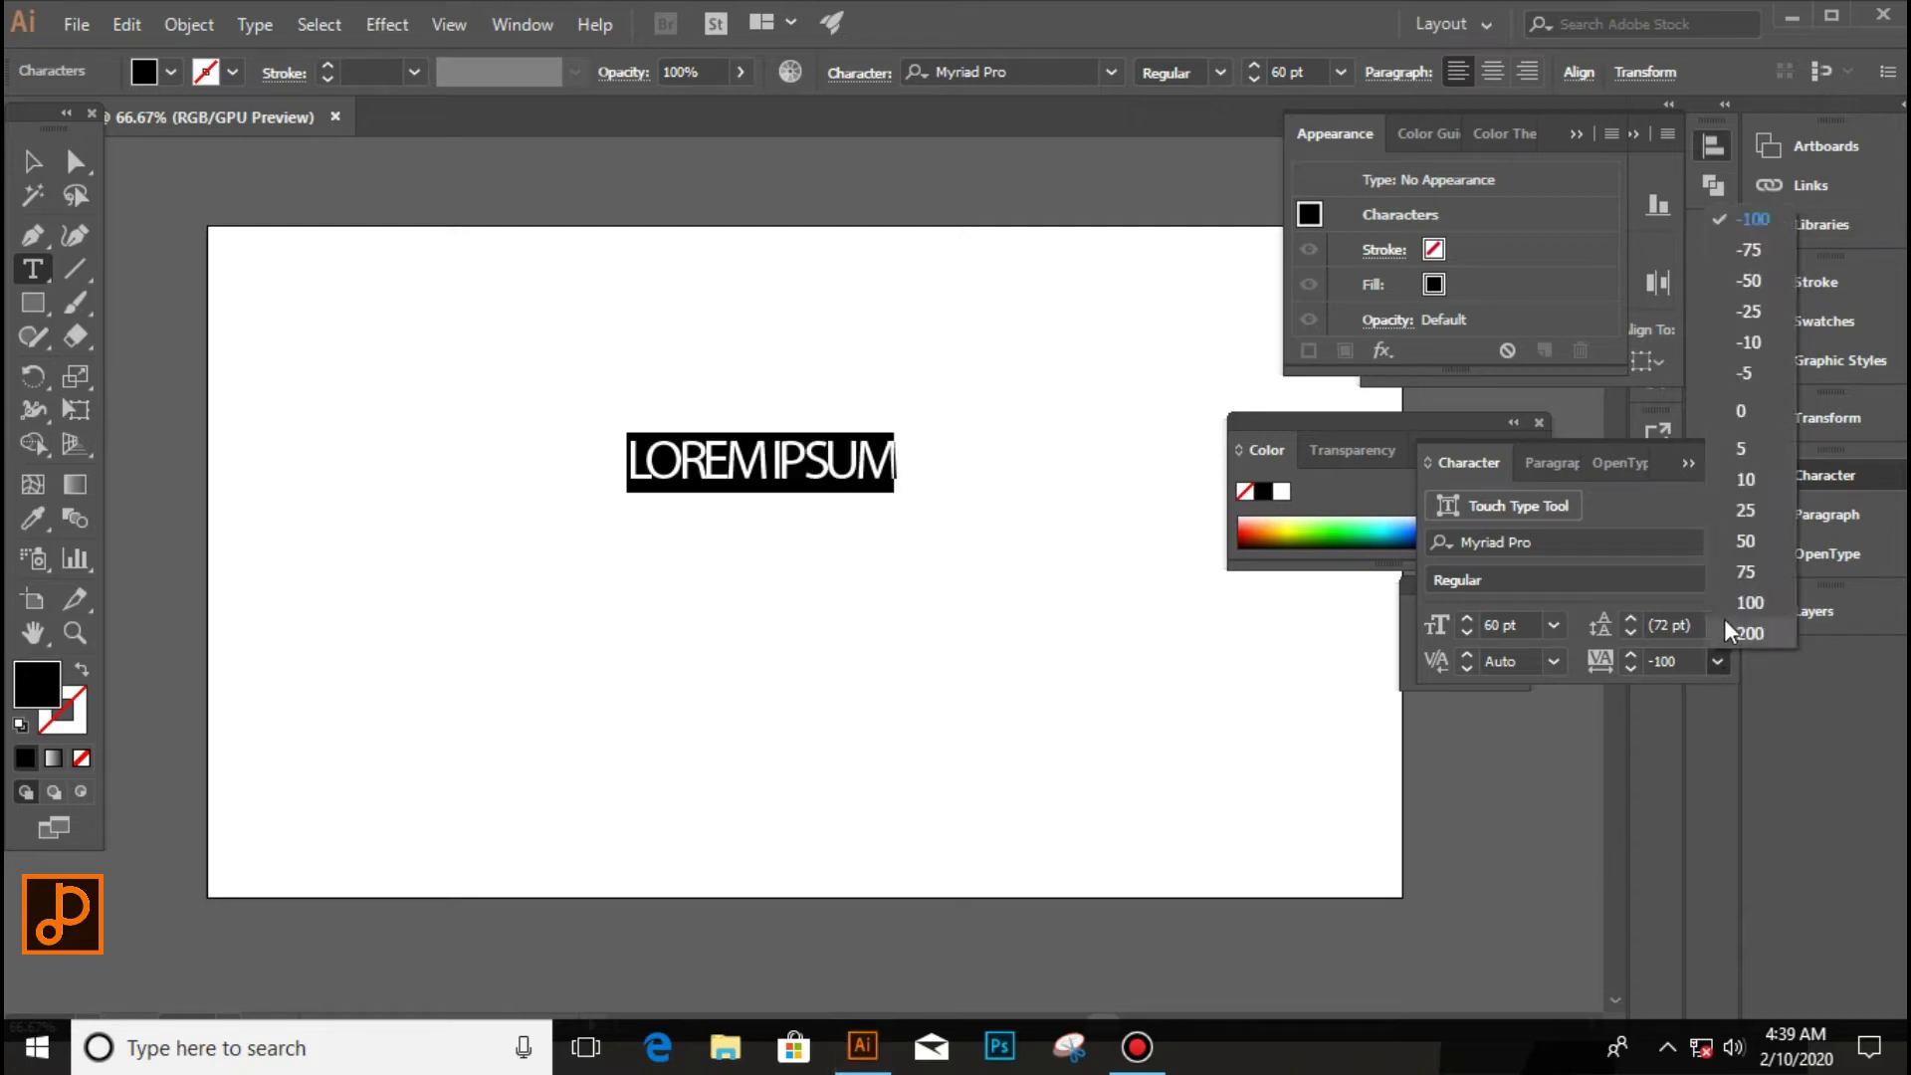
pyautogui.click(1728, 620)
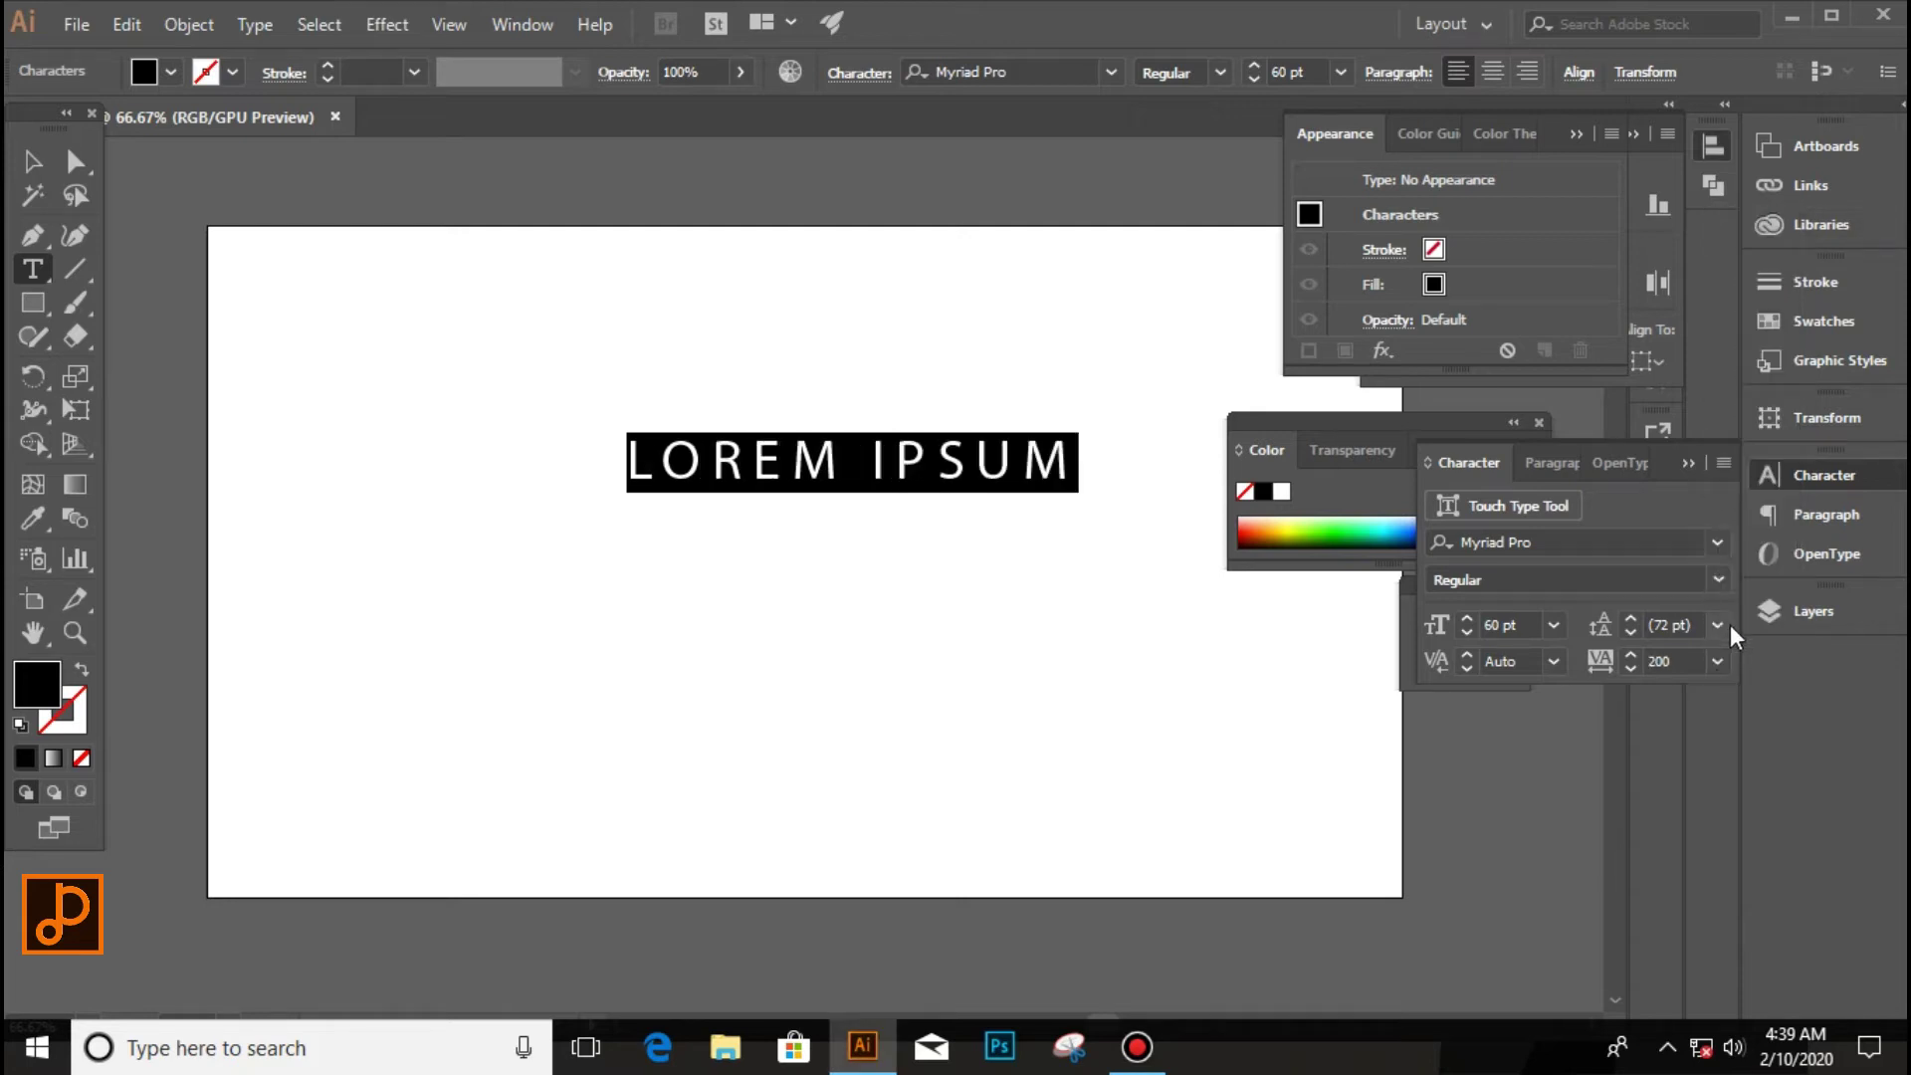
# Select the whole LOREM IPSUM line, then place the insertion point at its end.
pyautogui.click(1075, 468)
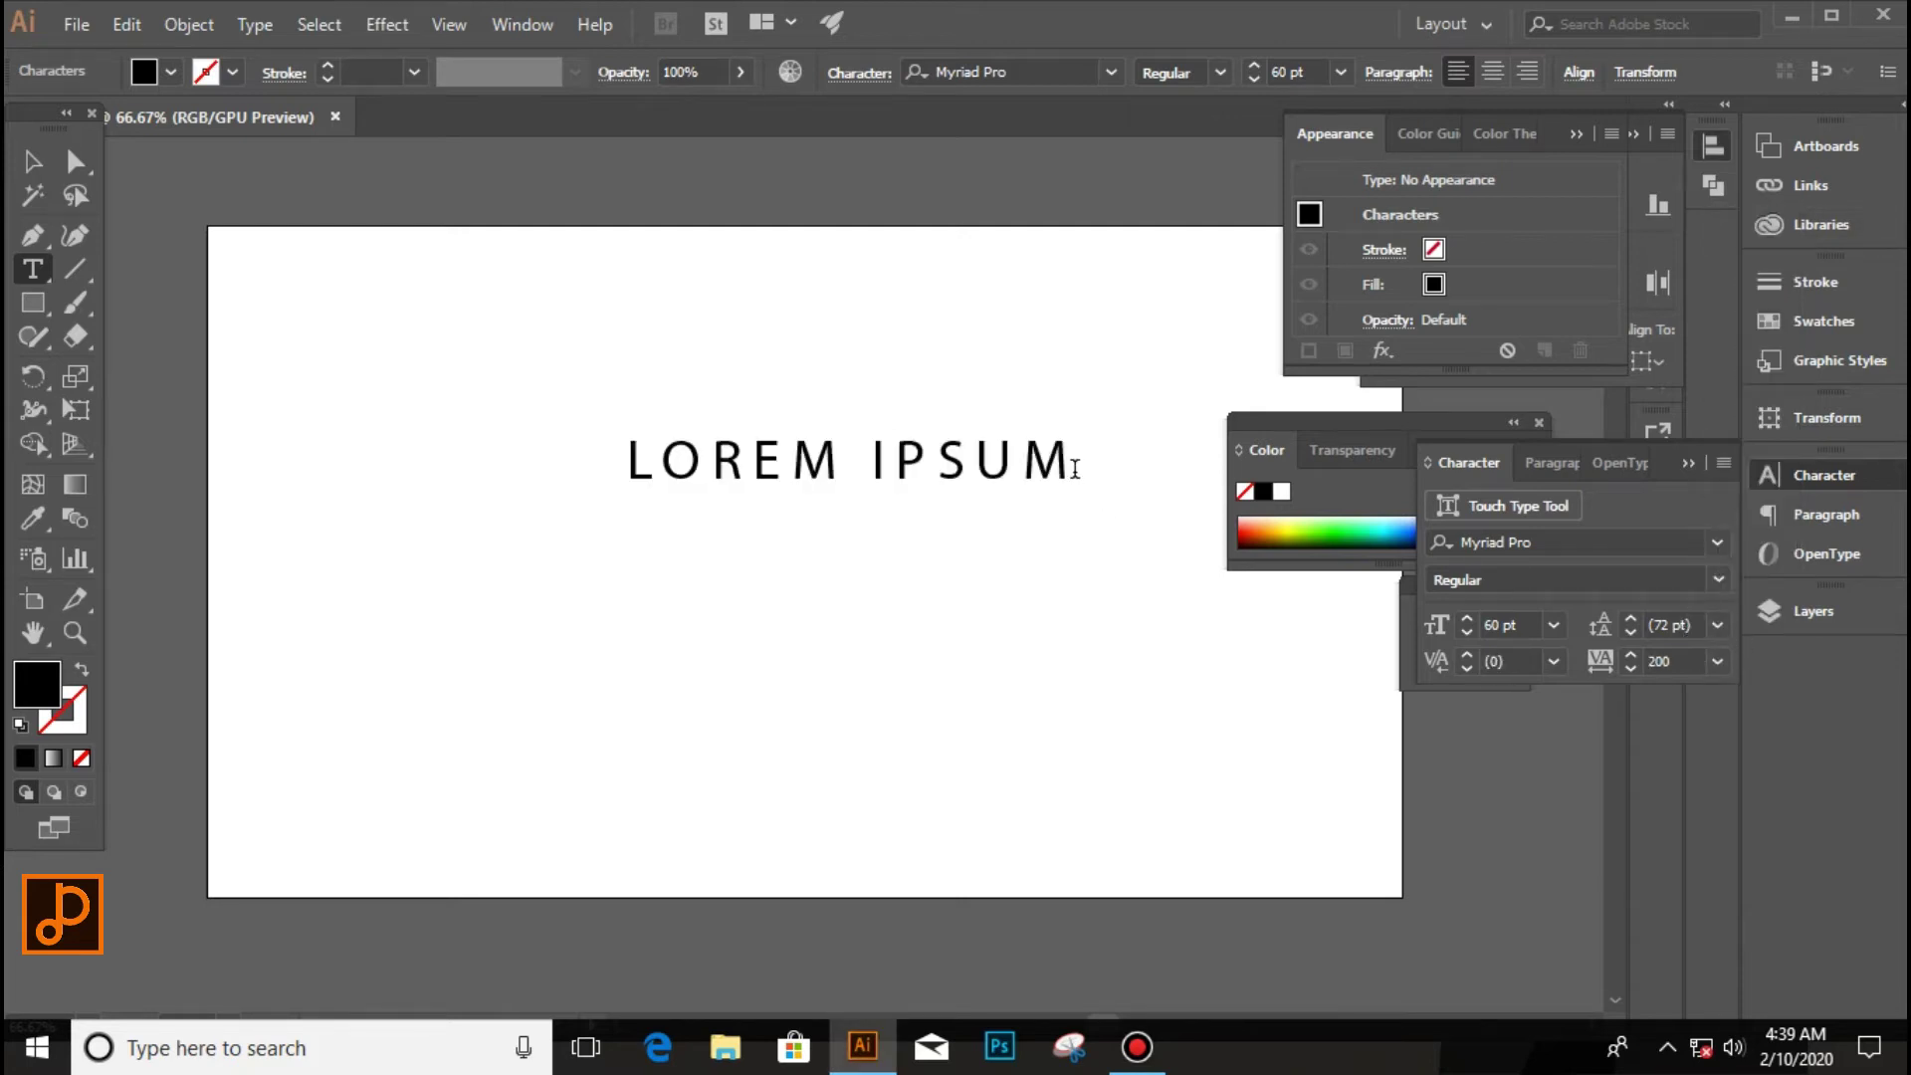
pyautogui.tripleClick(1007, 457)
pyautogui.hotkey('ctrl', 'c')
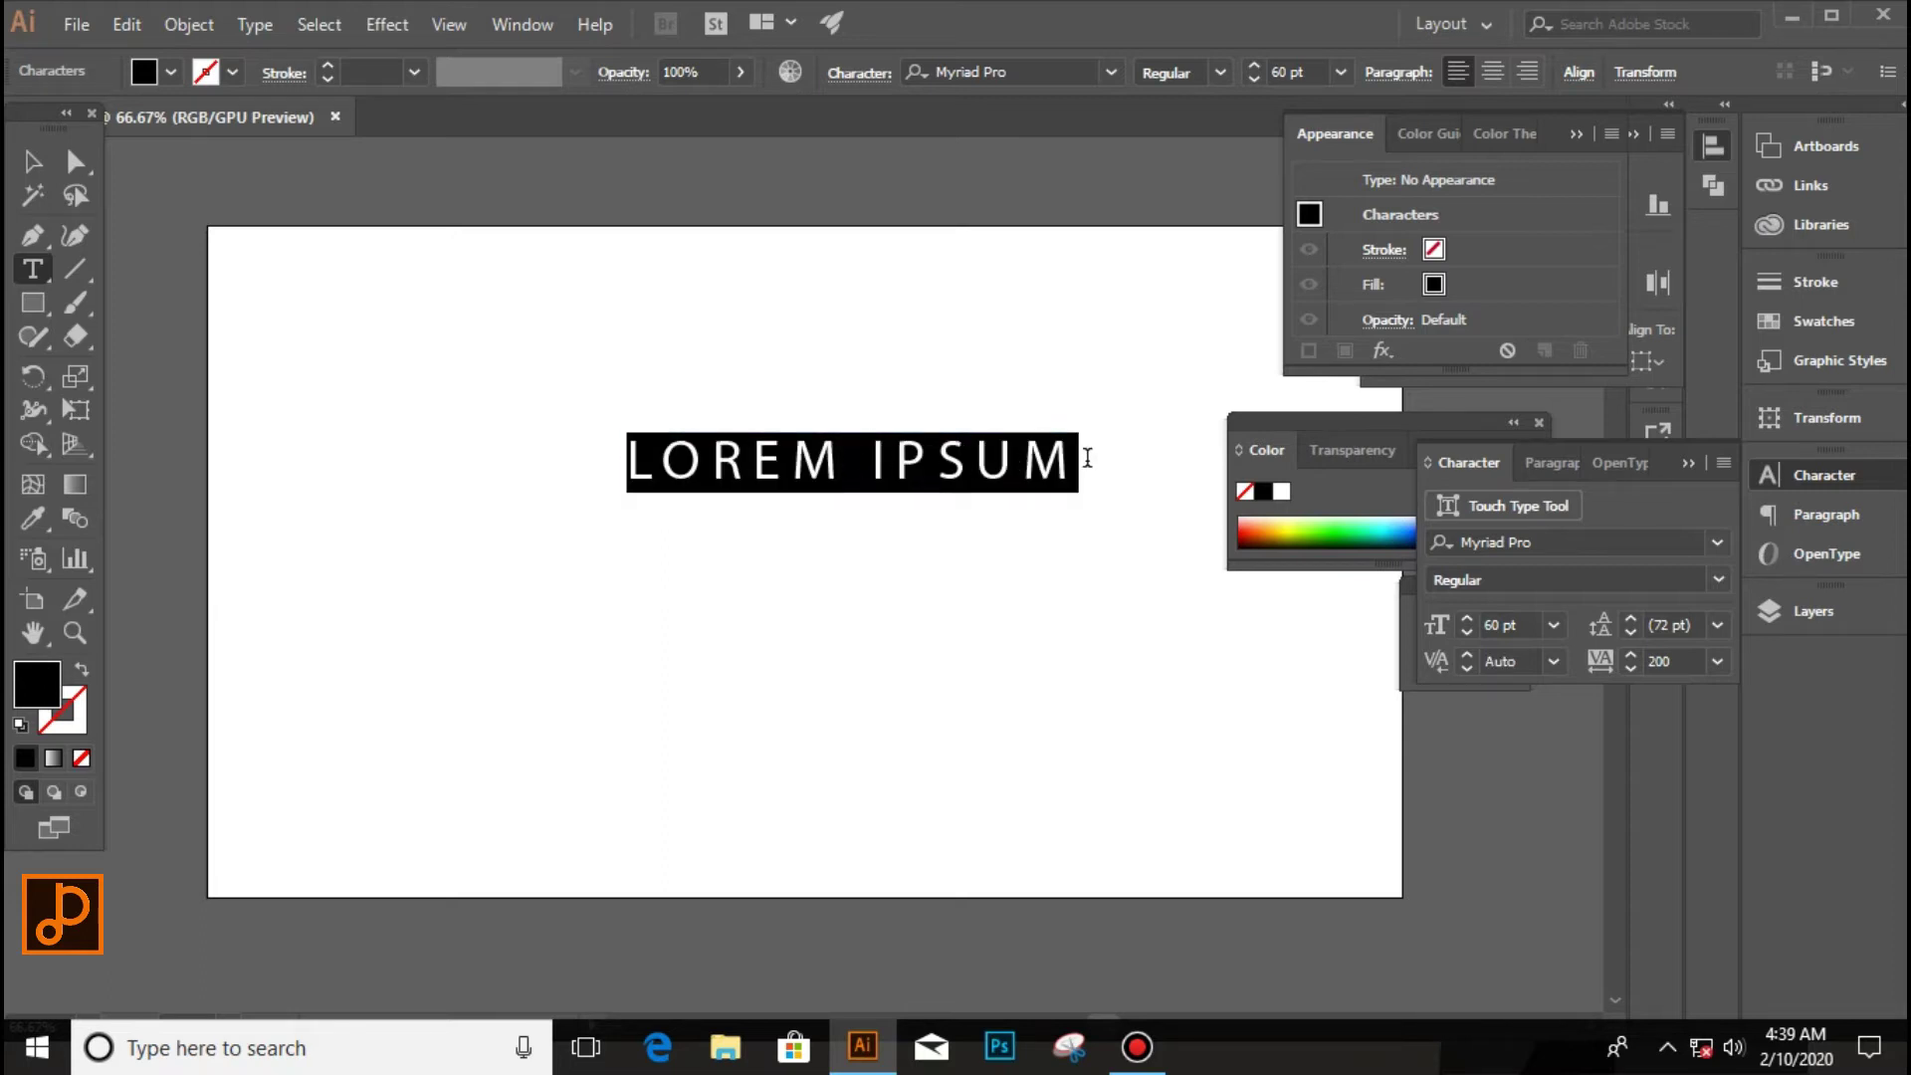
pyautogui.click(1088, 458)
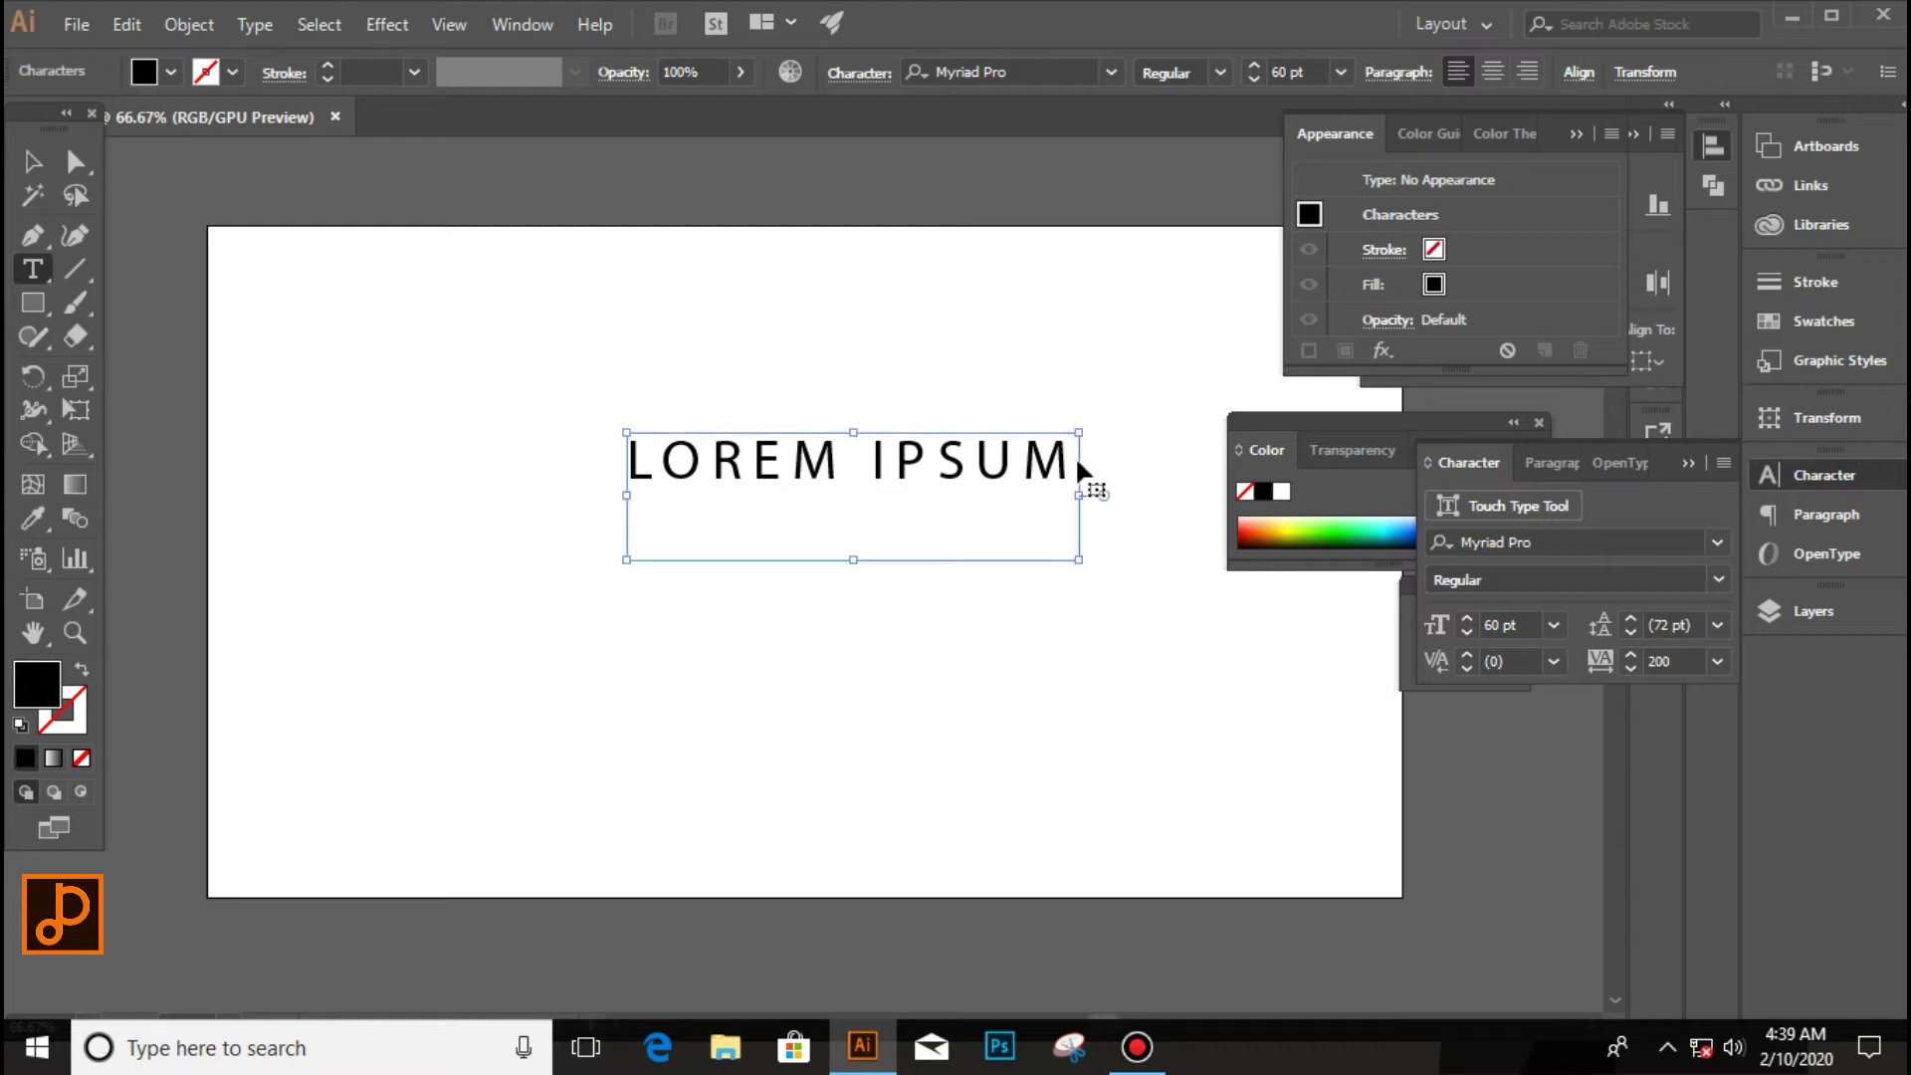
# Paste a second LOREM IPSUM line and set 72 pt leading after trying 6, 11 and 24 pt.
pyautogui.hotkey('ctrl', 'v')
pyautogui.hotkey('ctrl', 'a')
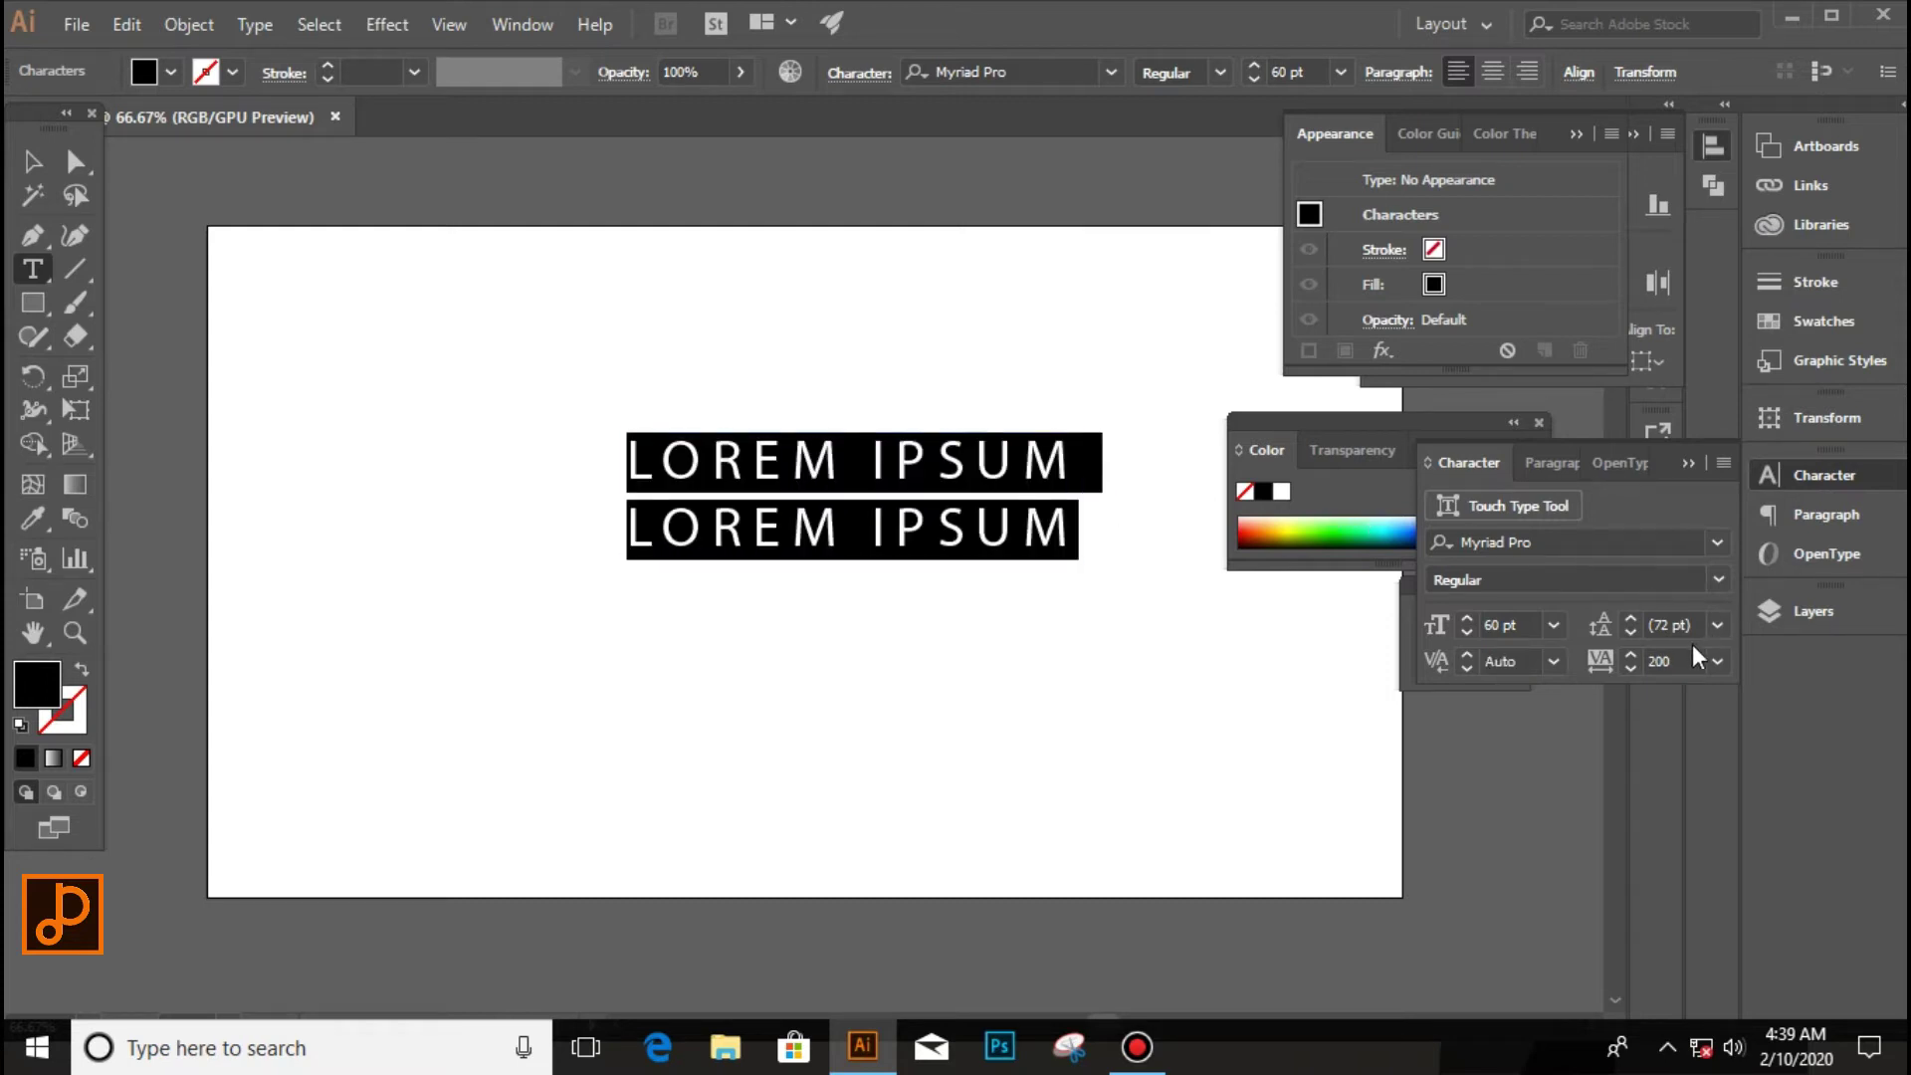
pyautogui.click(1712, 630)
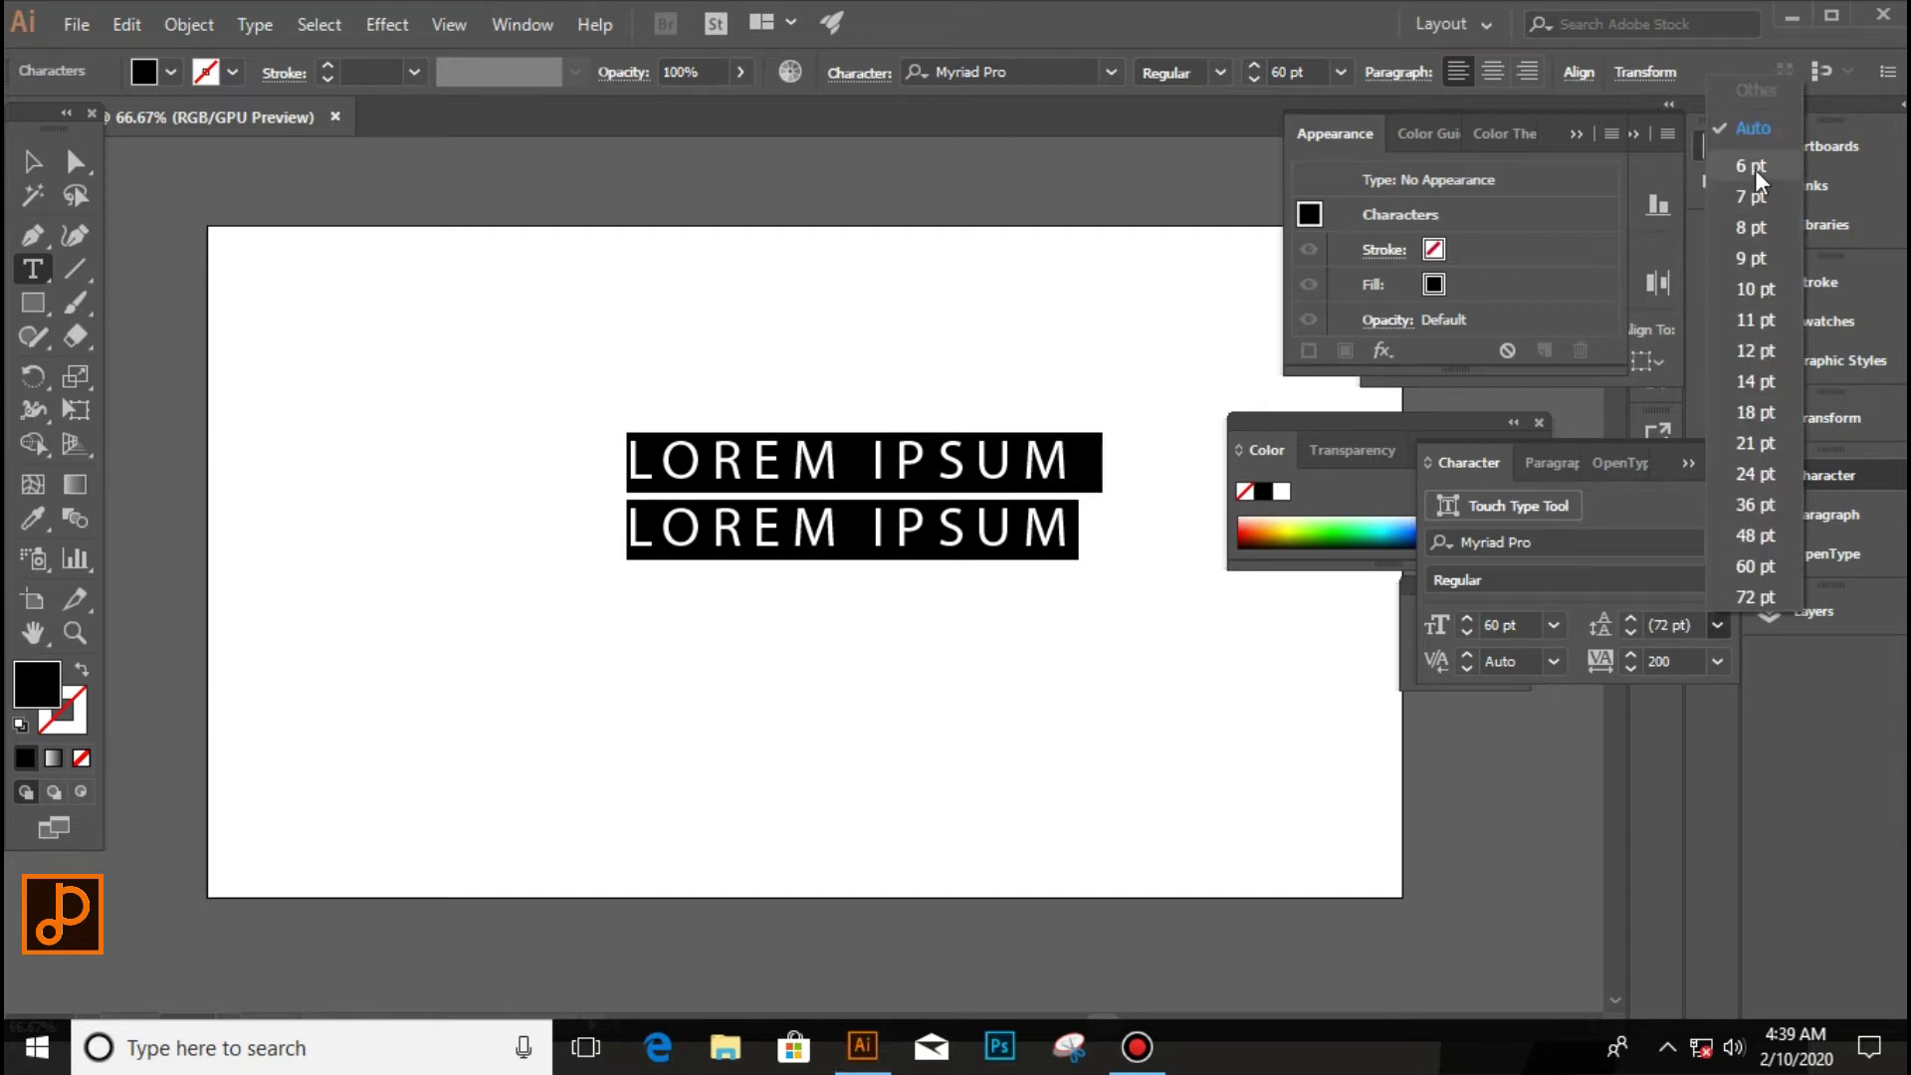
pyautogui.click(1753, 170)
pyautogui.click(1712, 625)
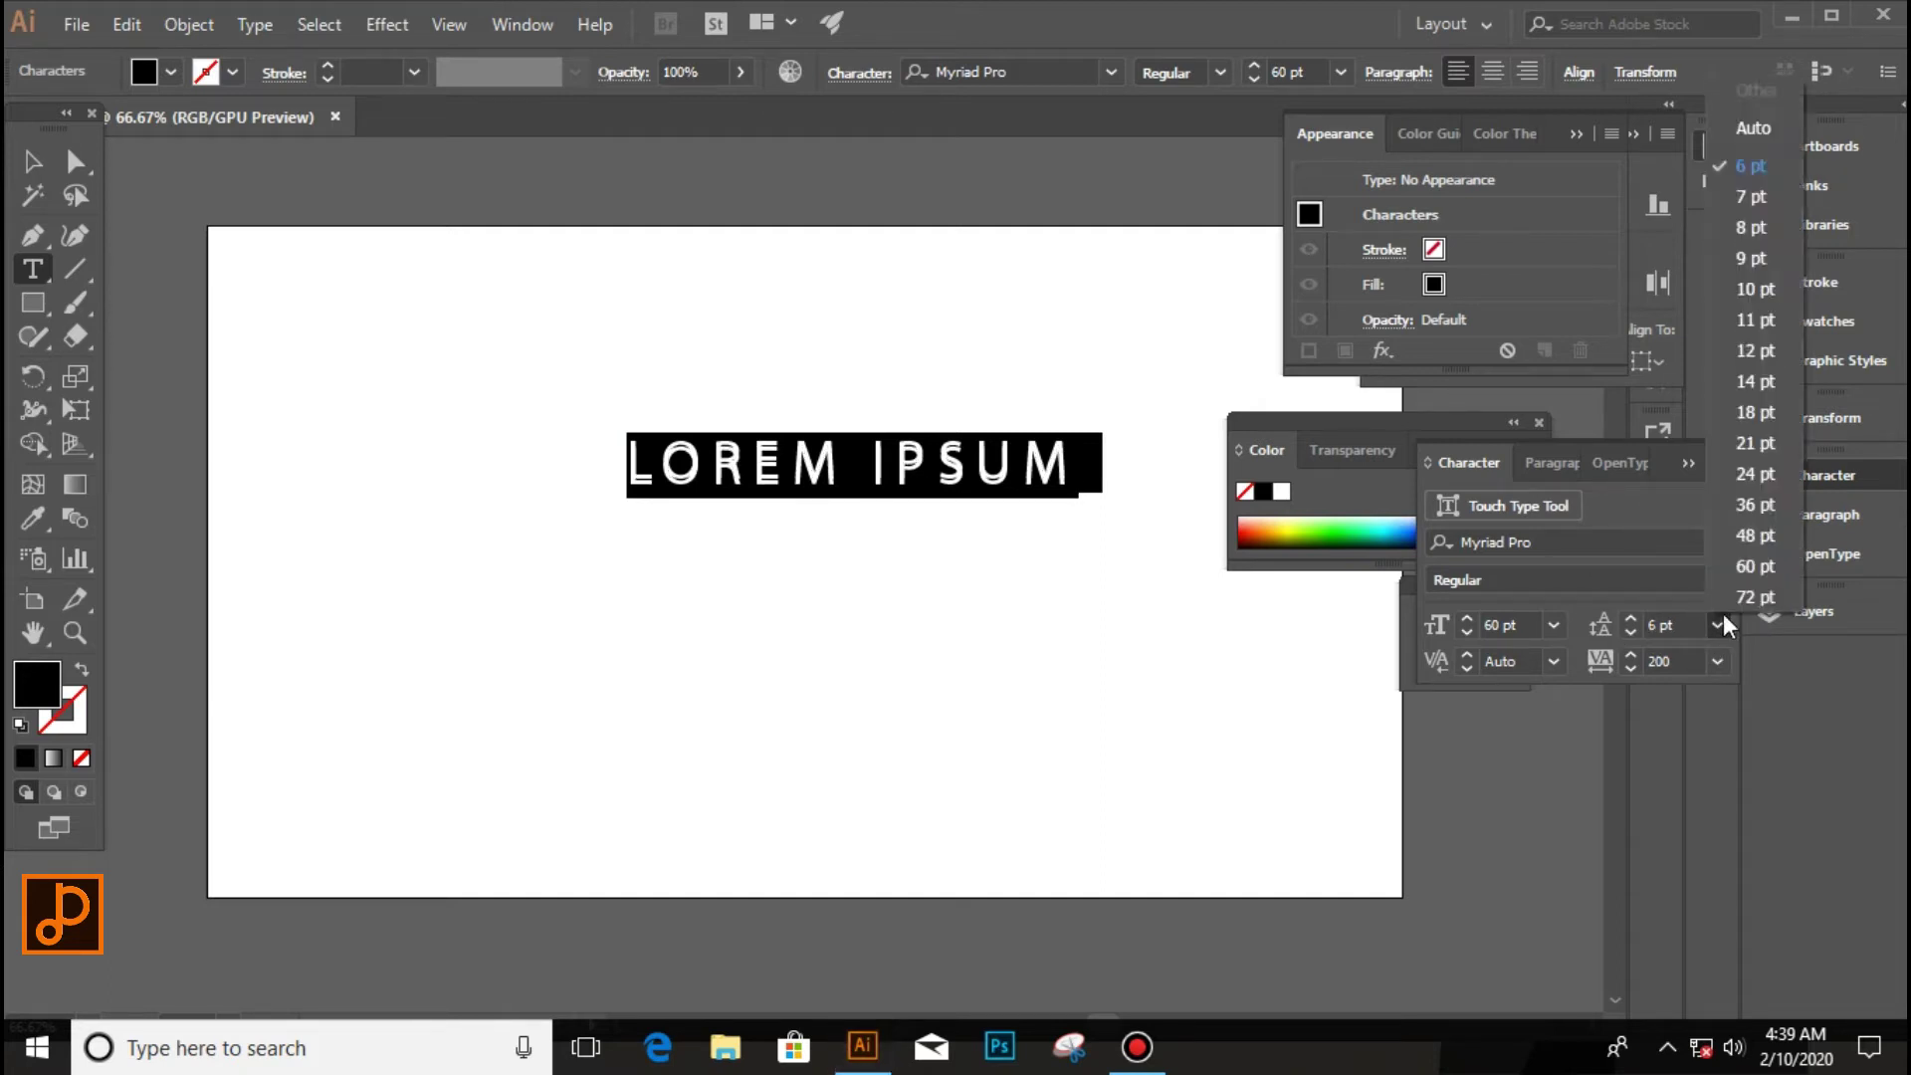
pyautogui.click(1741, 308)
pyautogui.click(1718, 625)
pyautogui.click(1741, 475)
pyautogui.click(1717, 625)
pyautogui.click(1743, 591)
pyautogui.click(1075, 525)
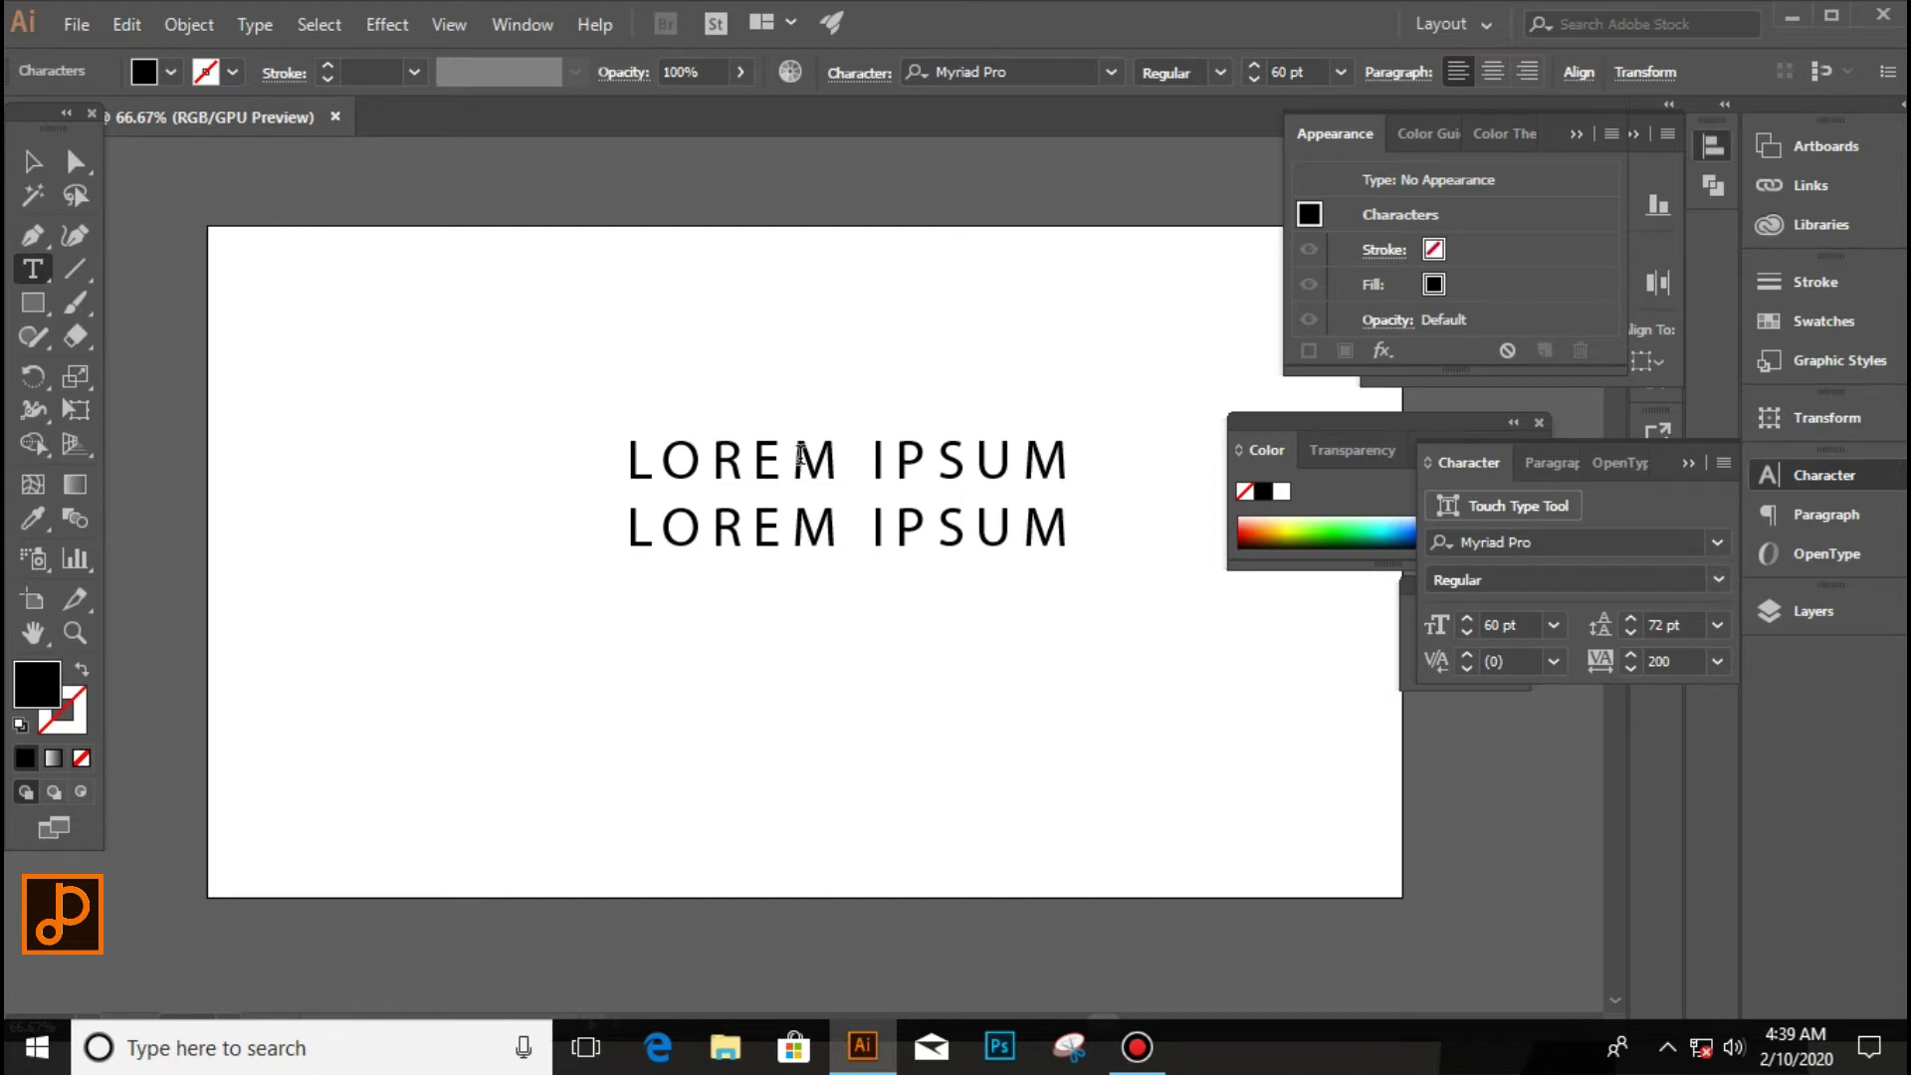
# Delete the two-line LOREM IPSUM text object and pick the Area Type Tool.
pyautogui.click(33, 161)
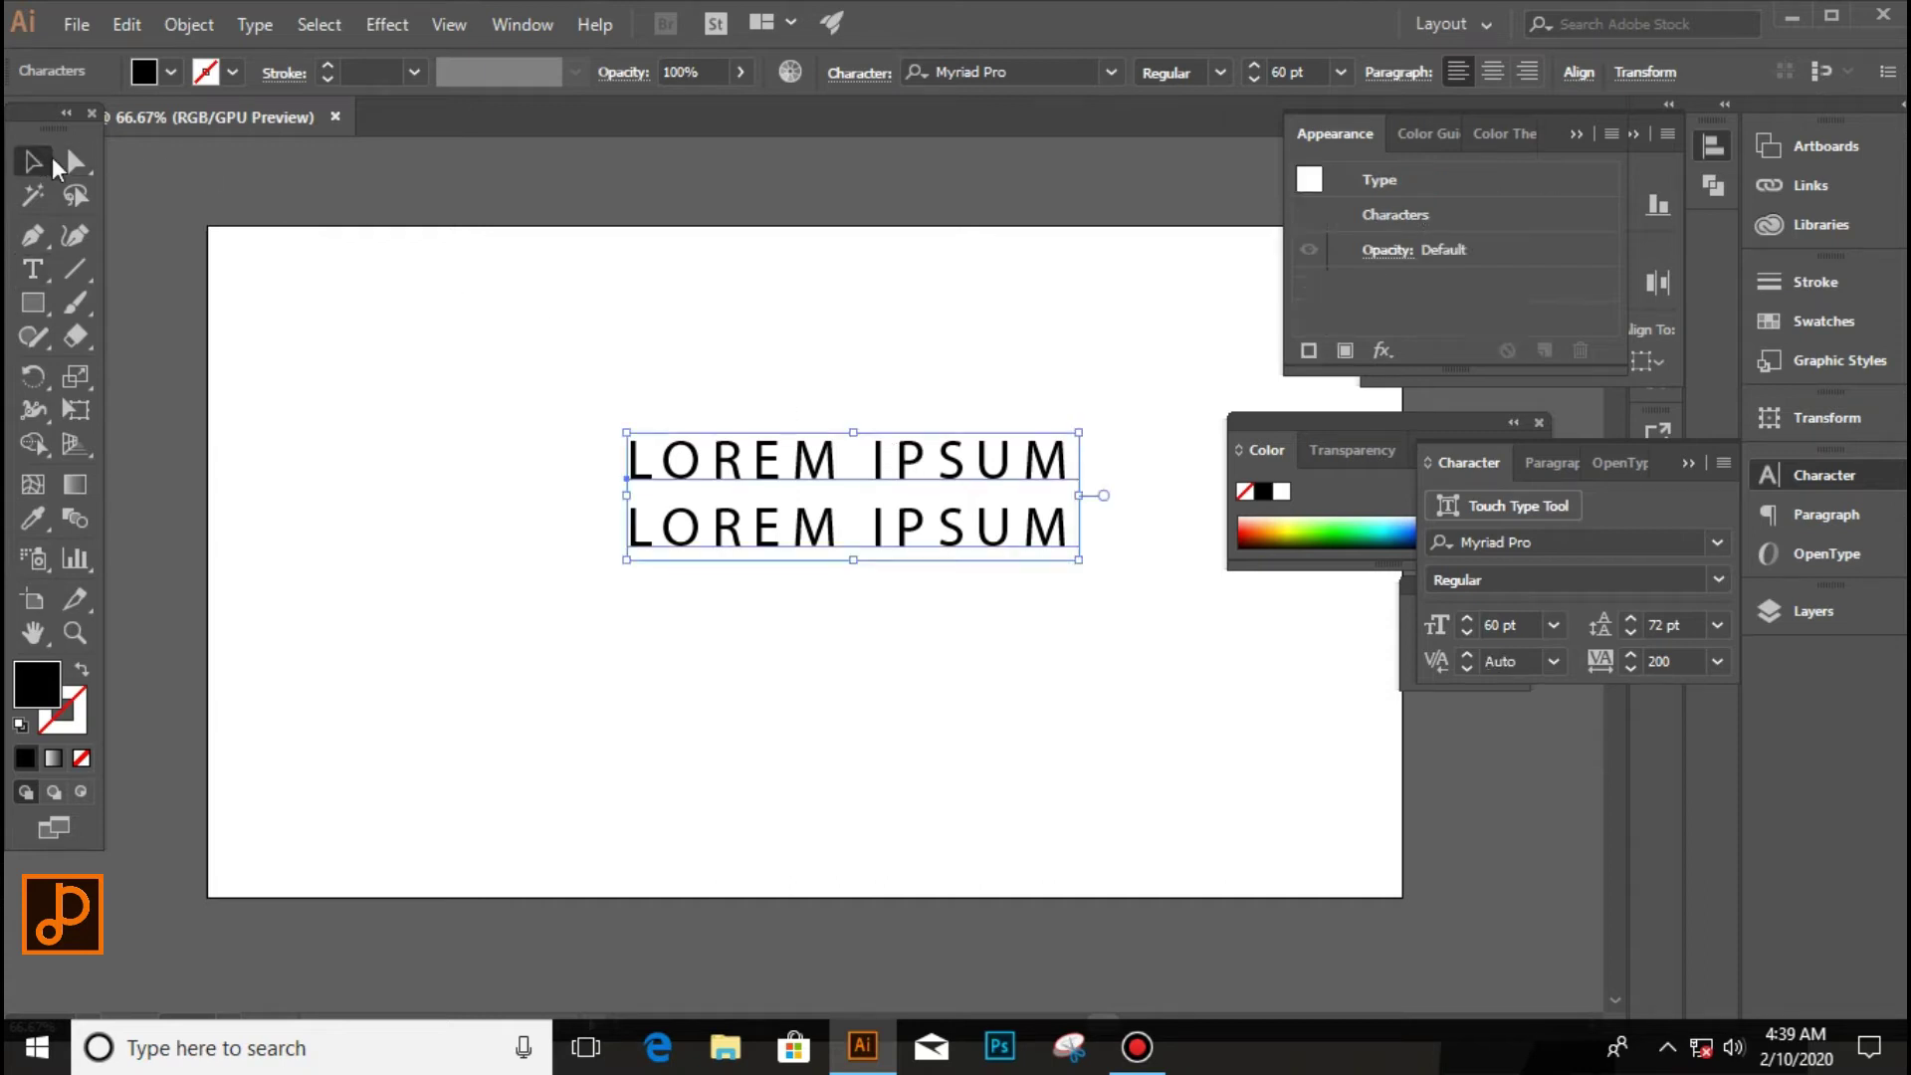
pyautogui.click(856, 607)
pyautogui.click(867, 495)
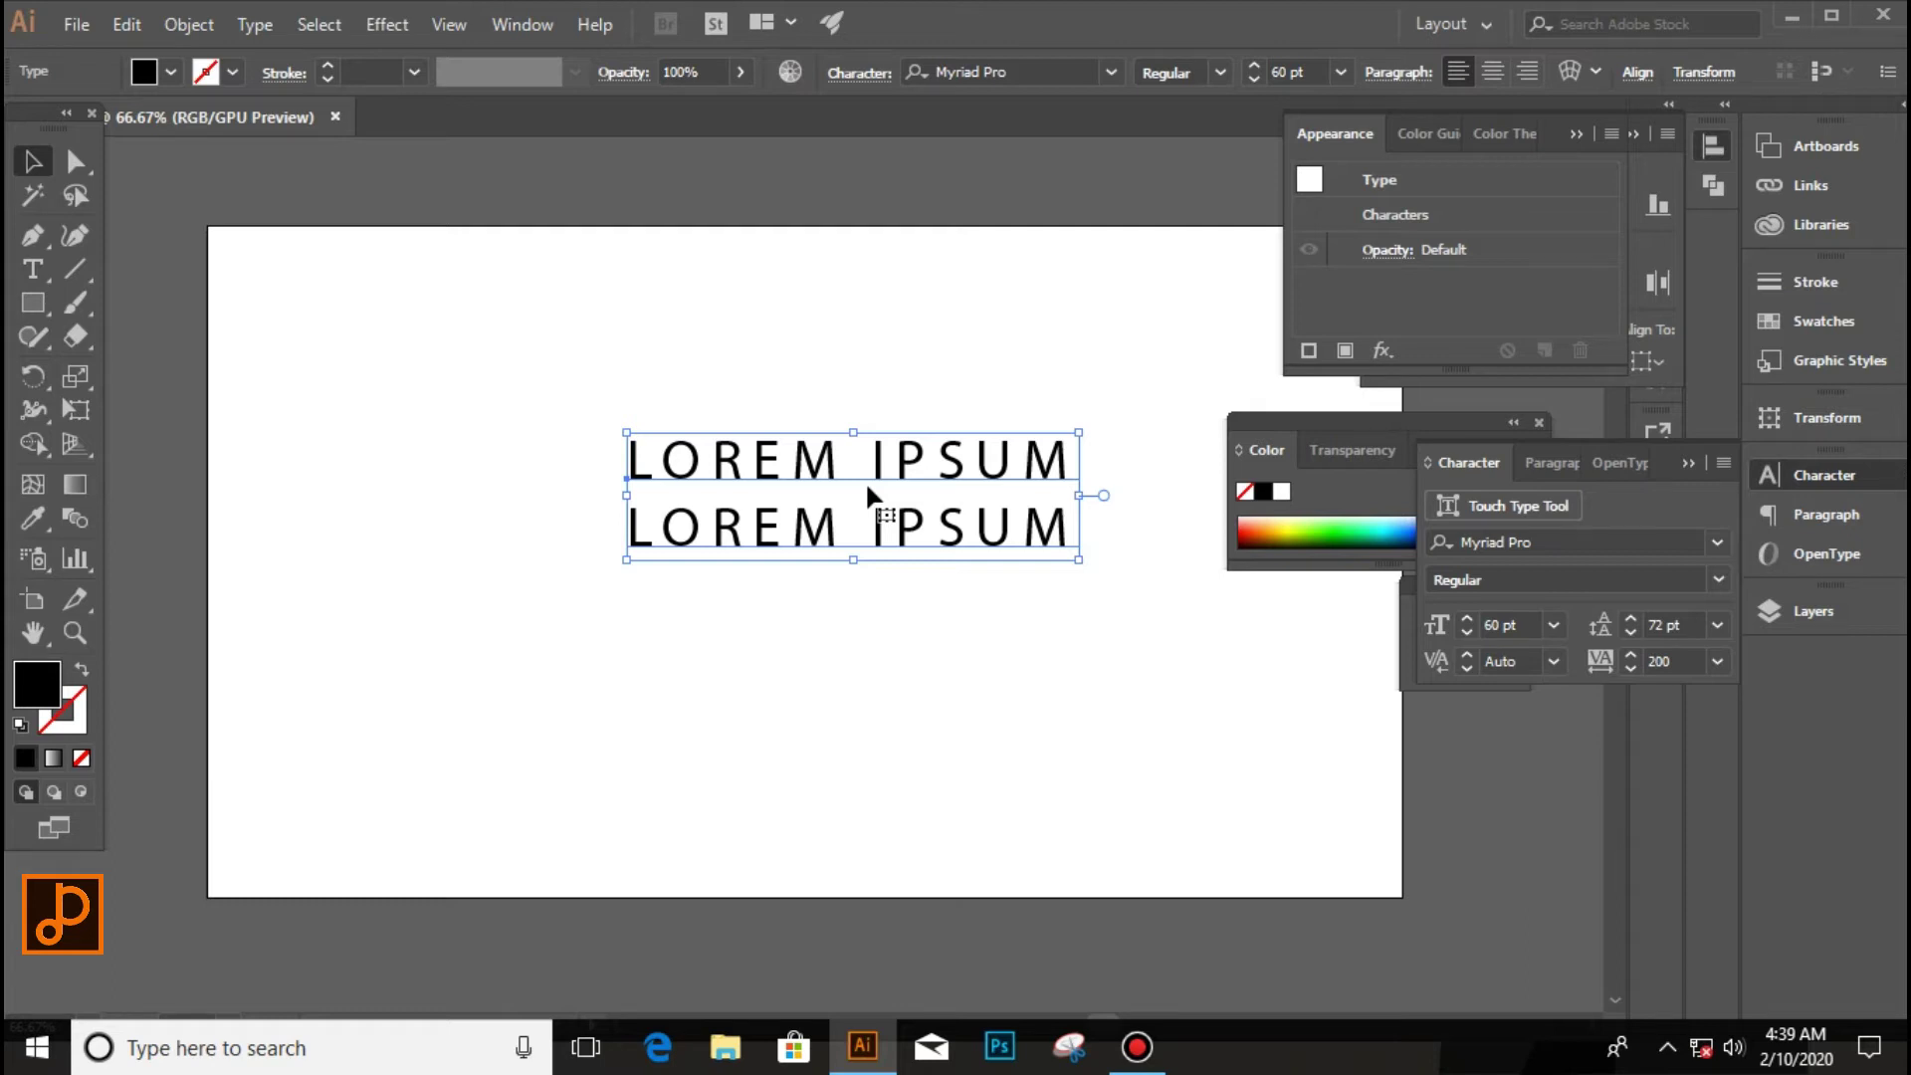
pyautogui.press('Delete')
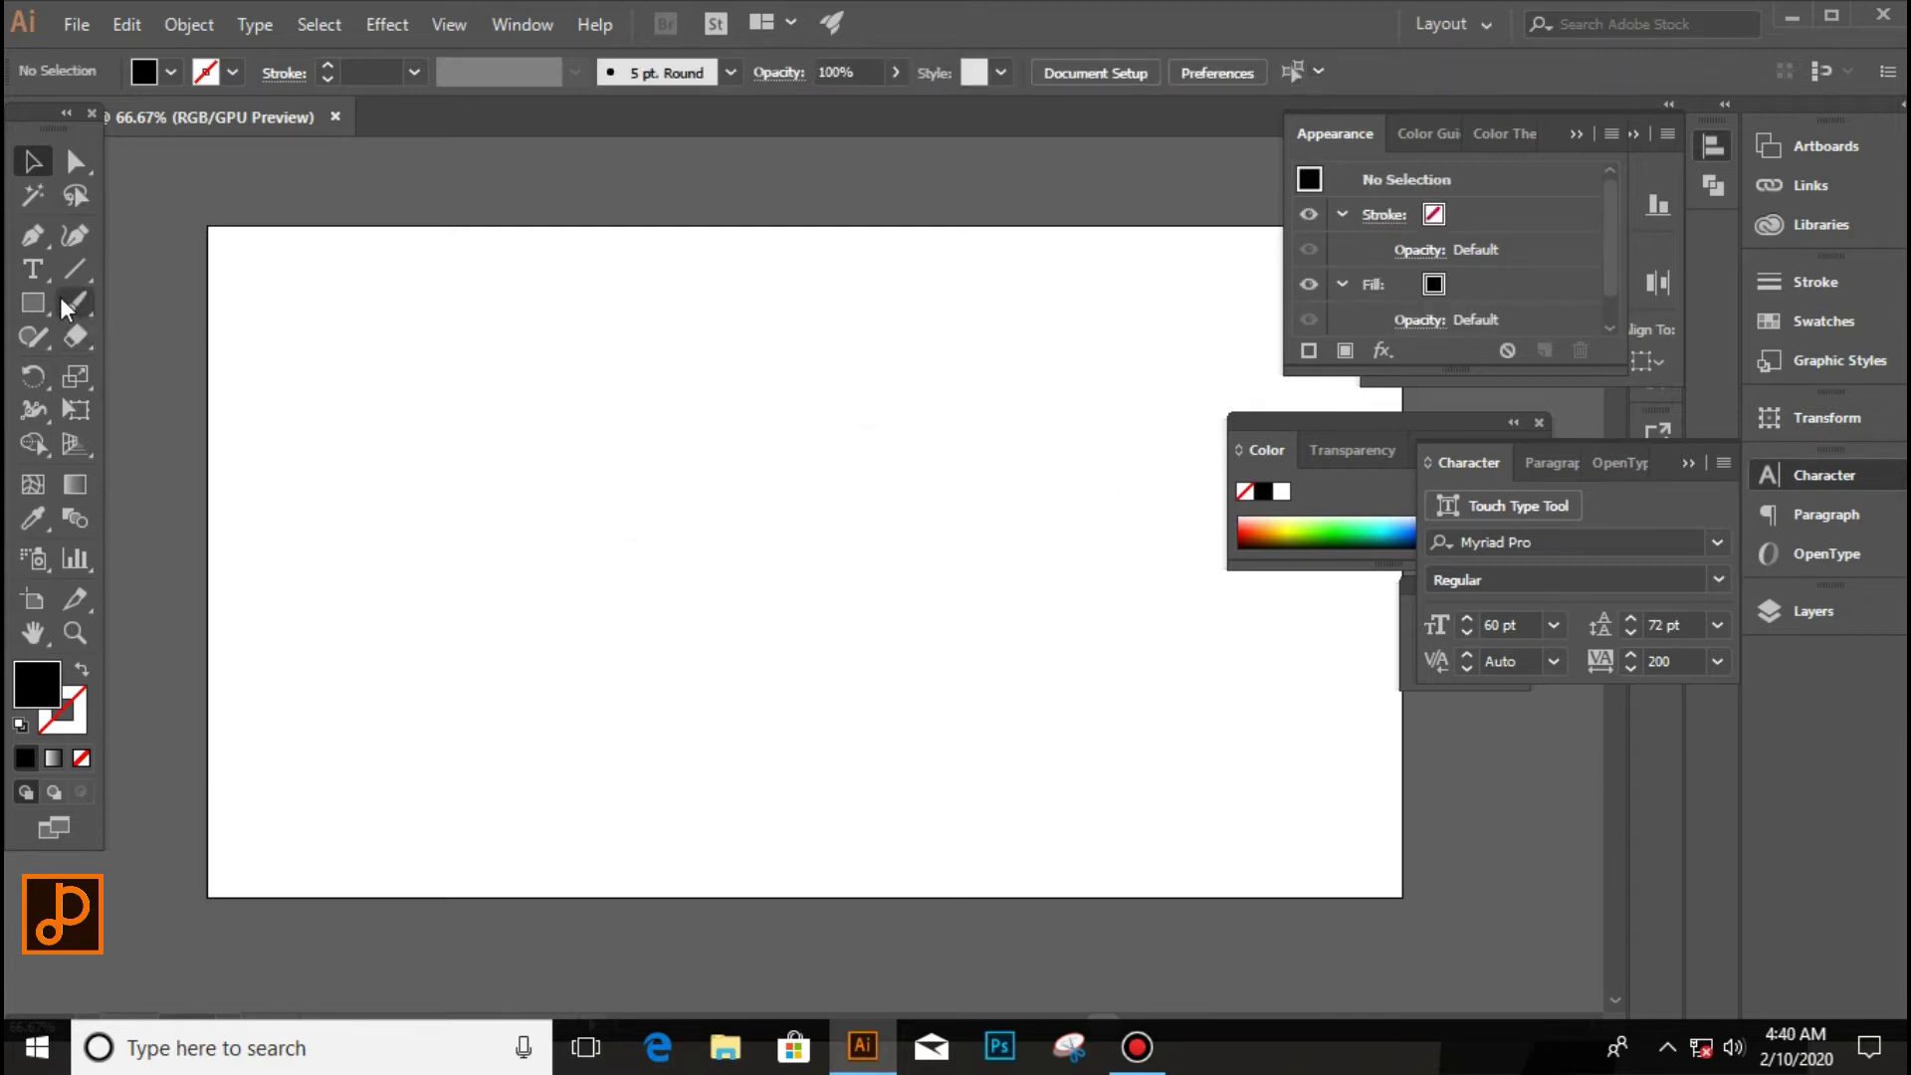
pyautogui.click(36, 269)
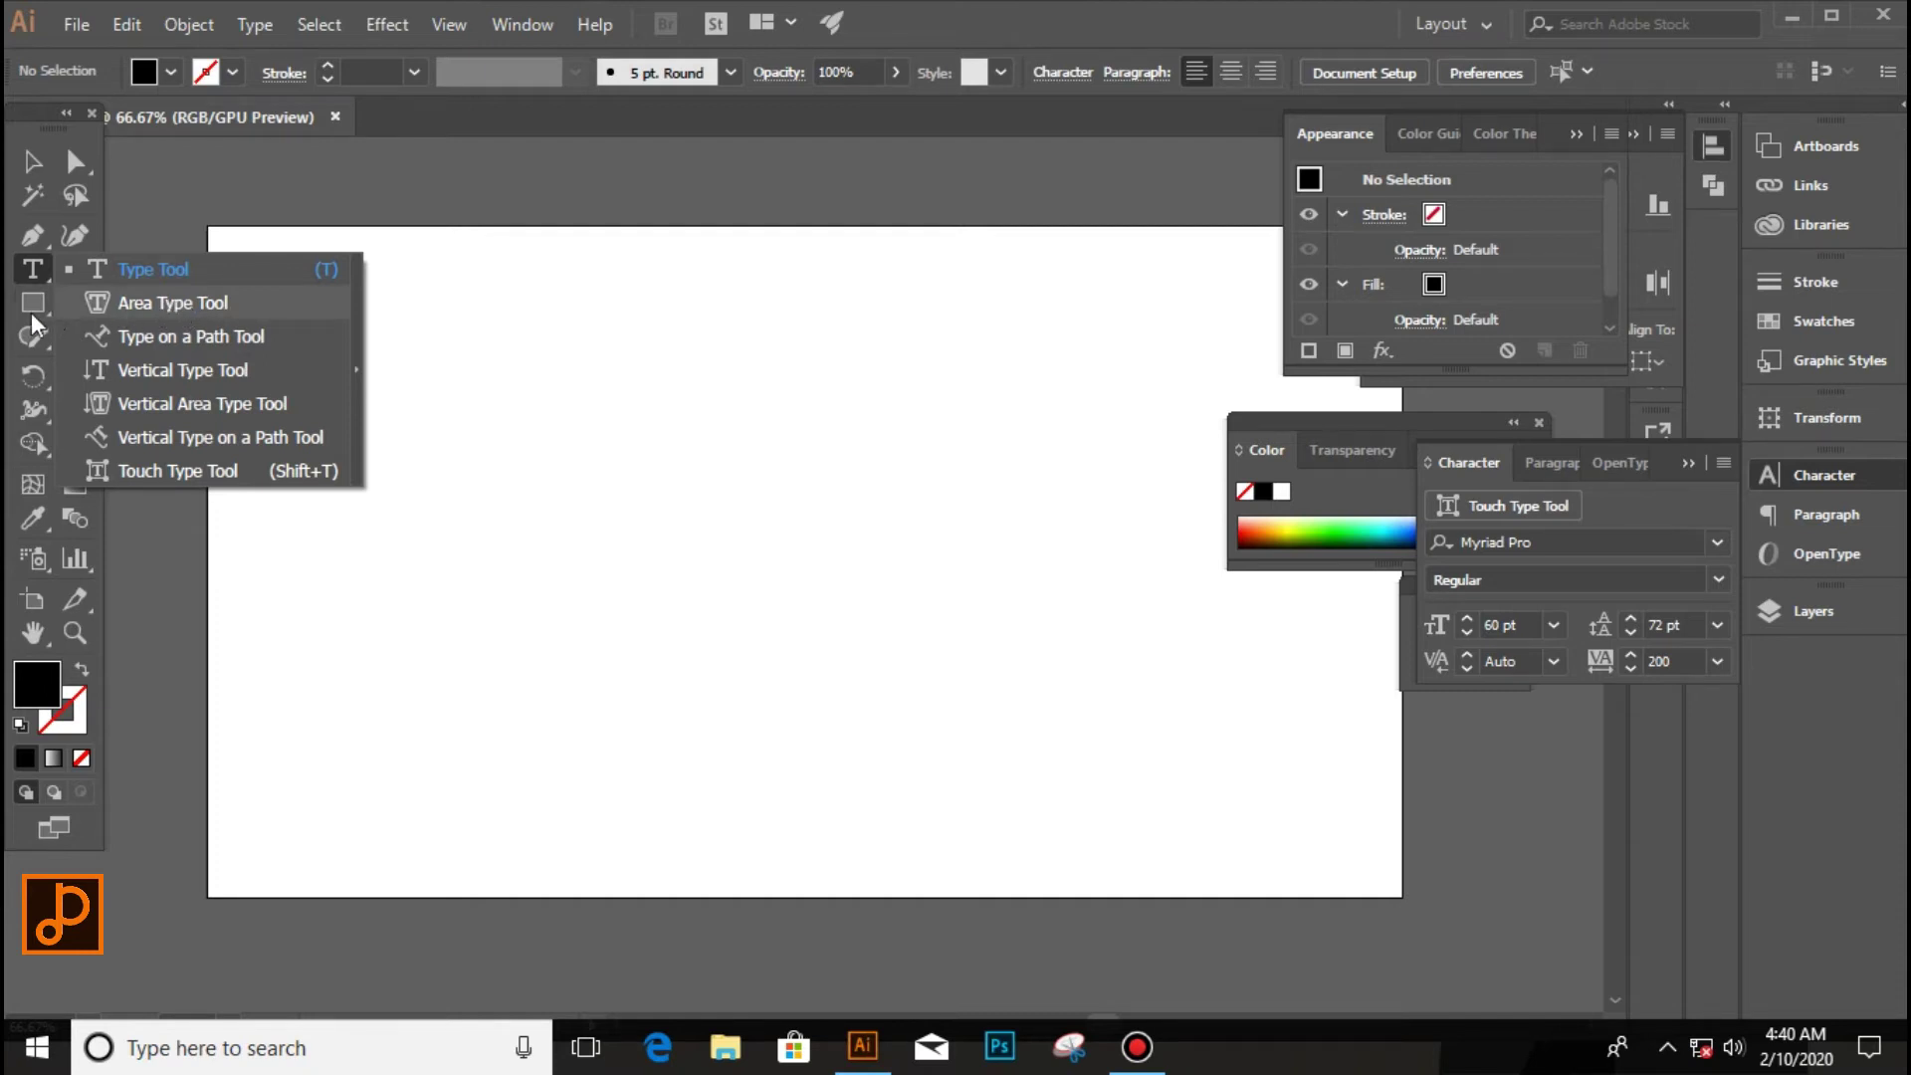
pyautogui.click(171, 303)
# Draw a tall rectangle on the artboard's left side with fill and stroke swapped.
pyautogui.press('v')
pyautogui.click(33, 302)
pyautogui.moveTo(487, 289); pyautogui.dragTo(793, 746)
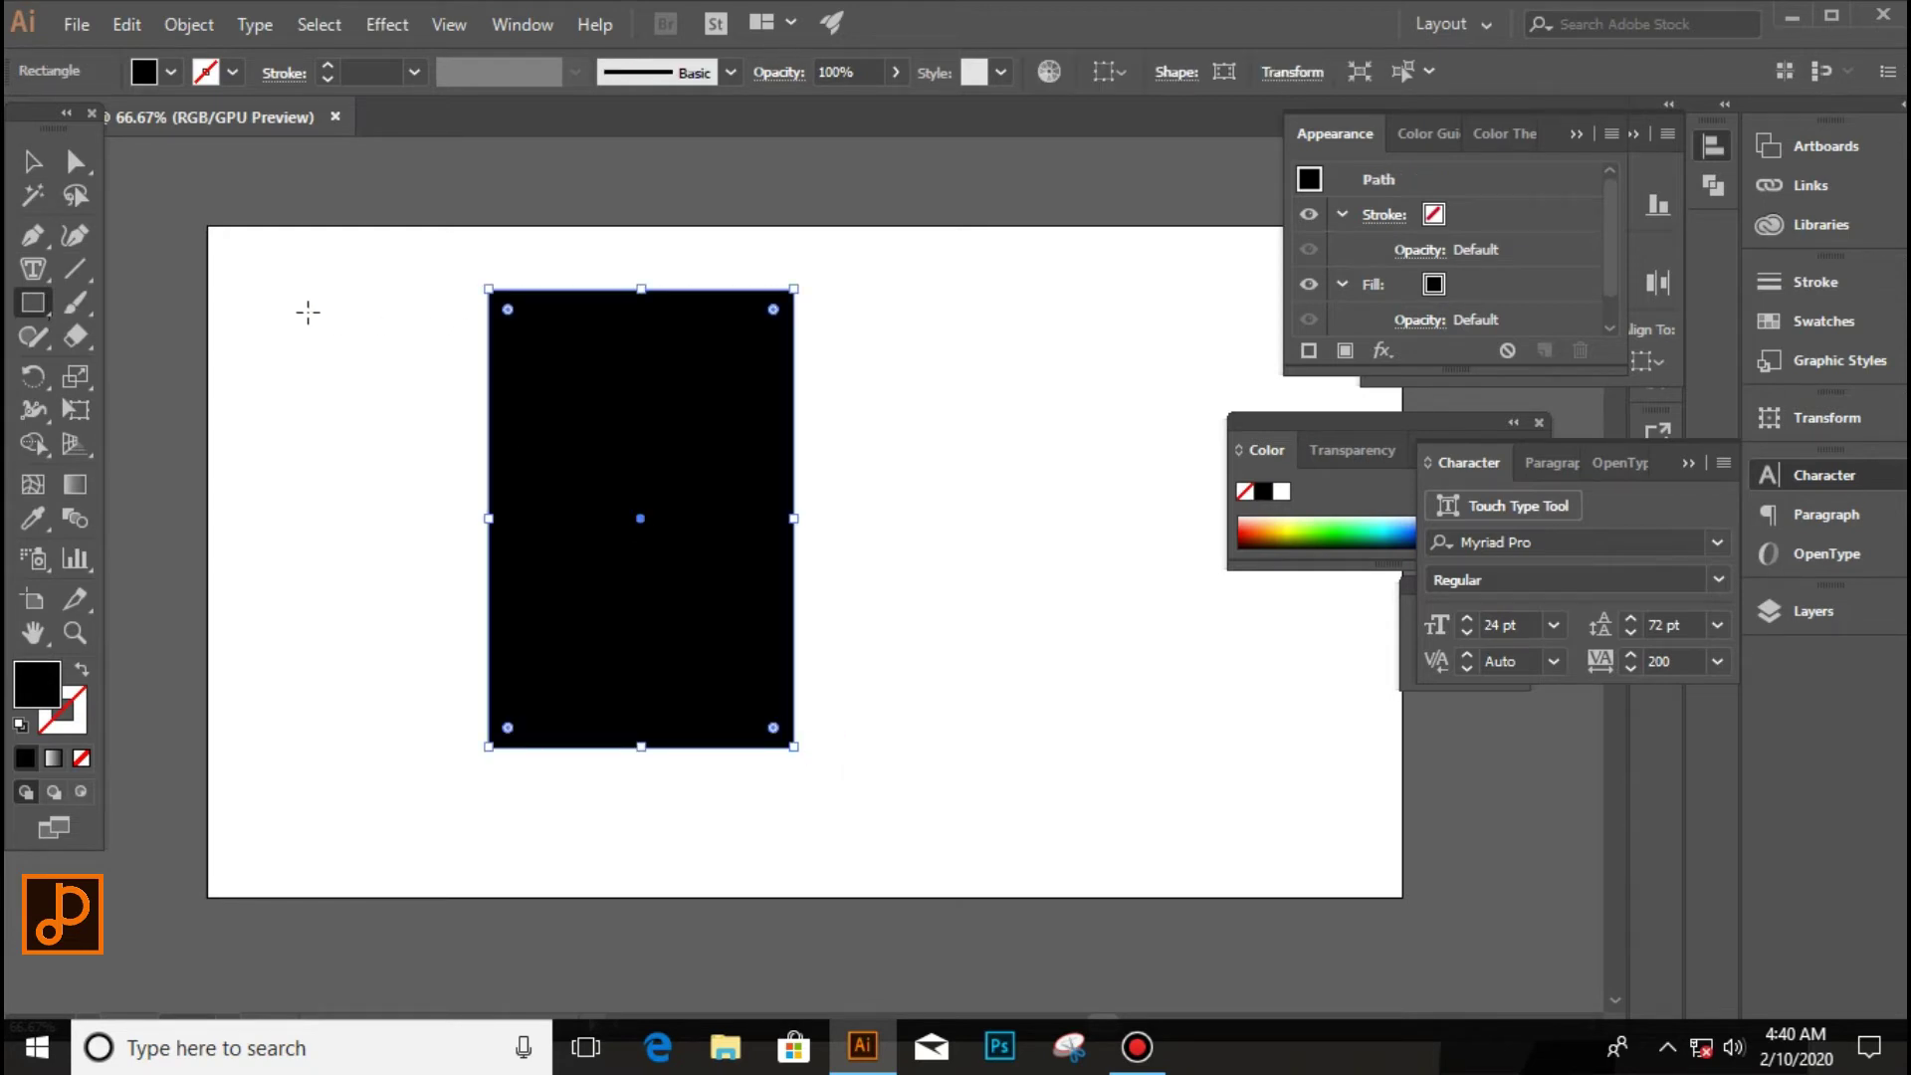
pyautogui.click(82, 668)
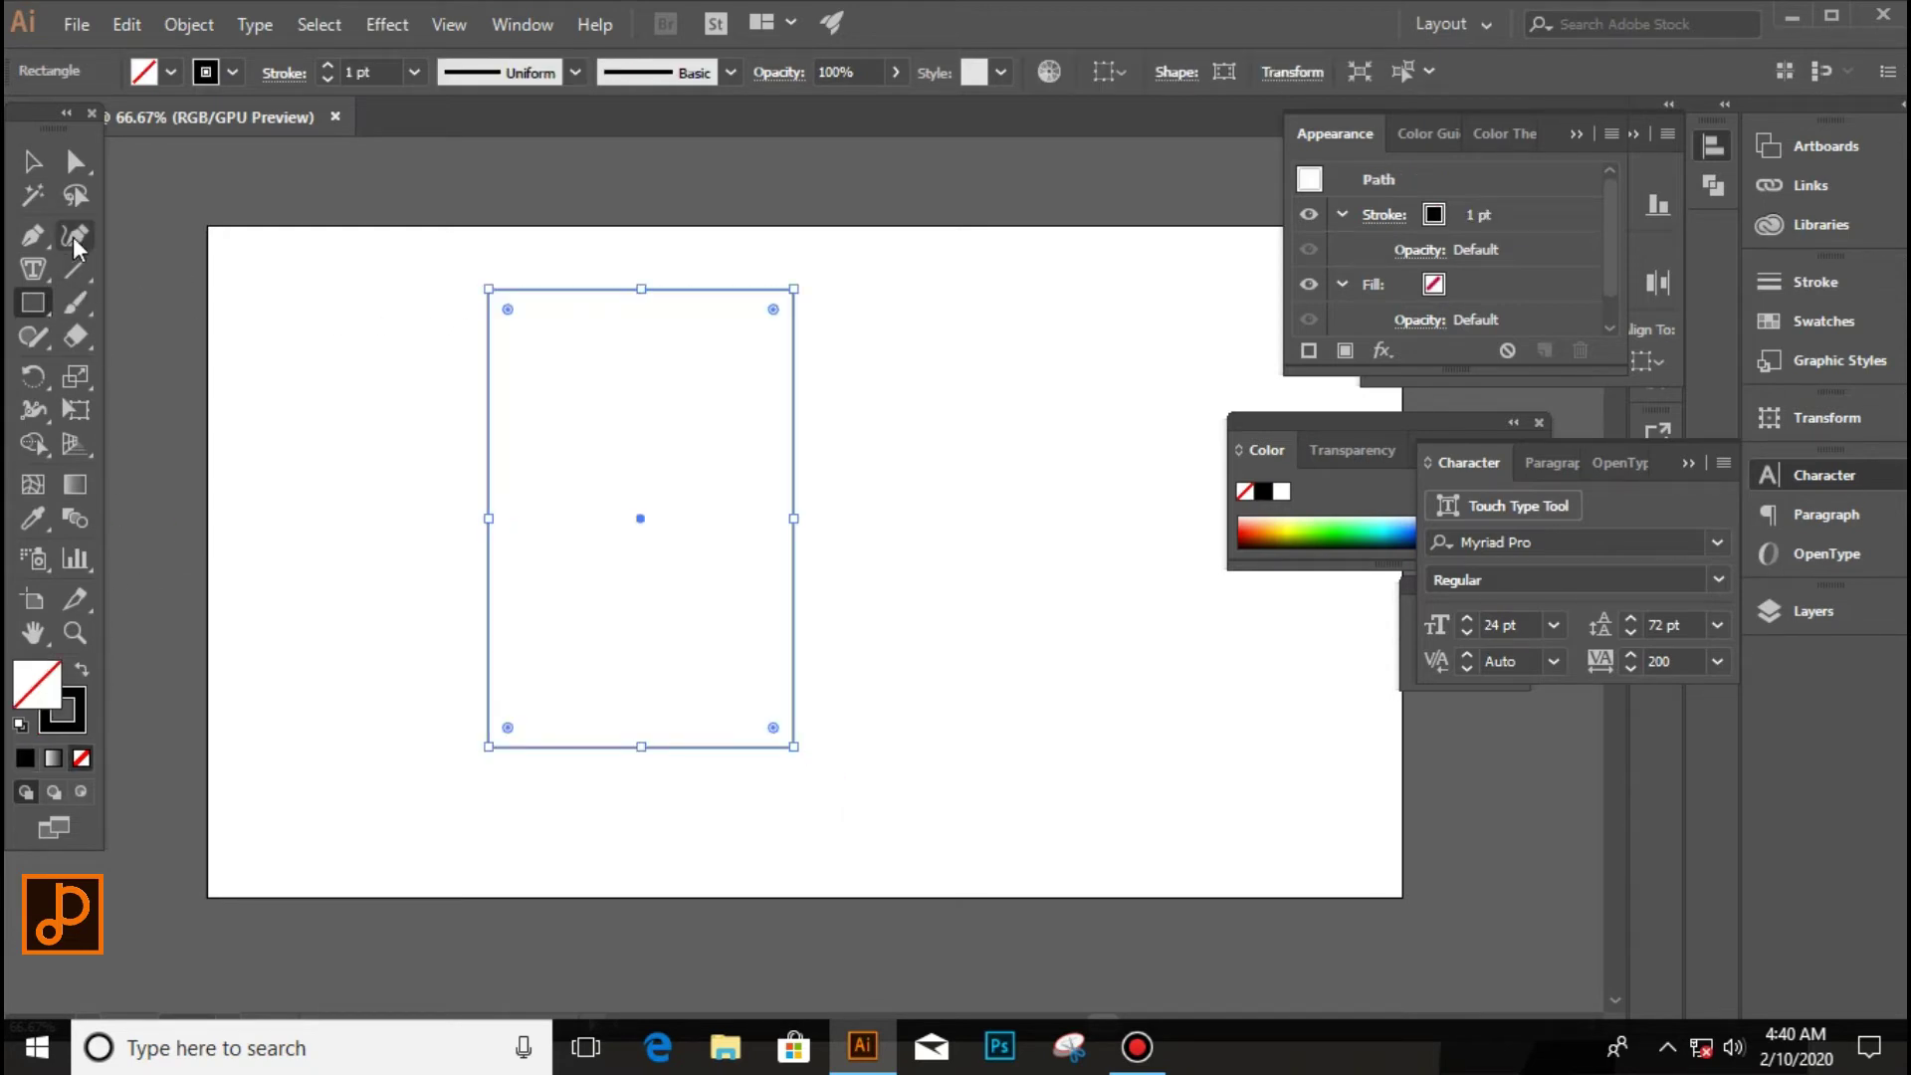
# Fill the rectangle with Lorem ipsum placeholder text using the Area Type Tool.
pyautogui.click(44, 263)
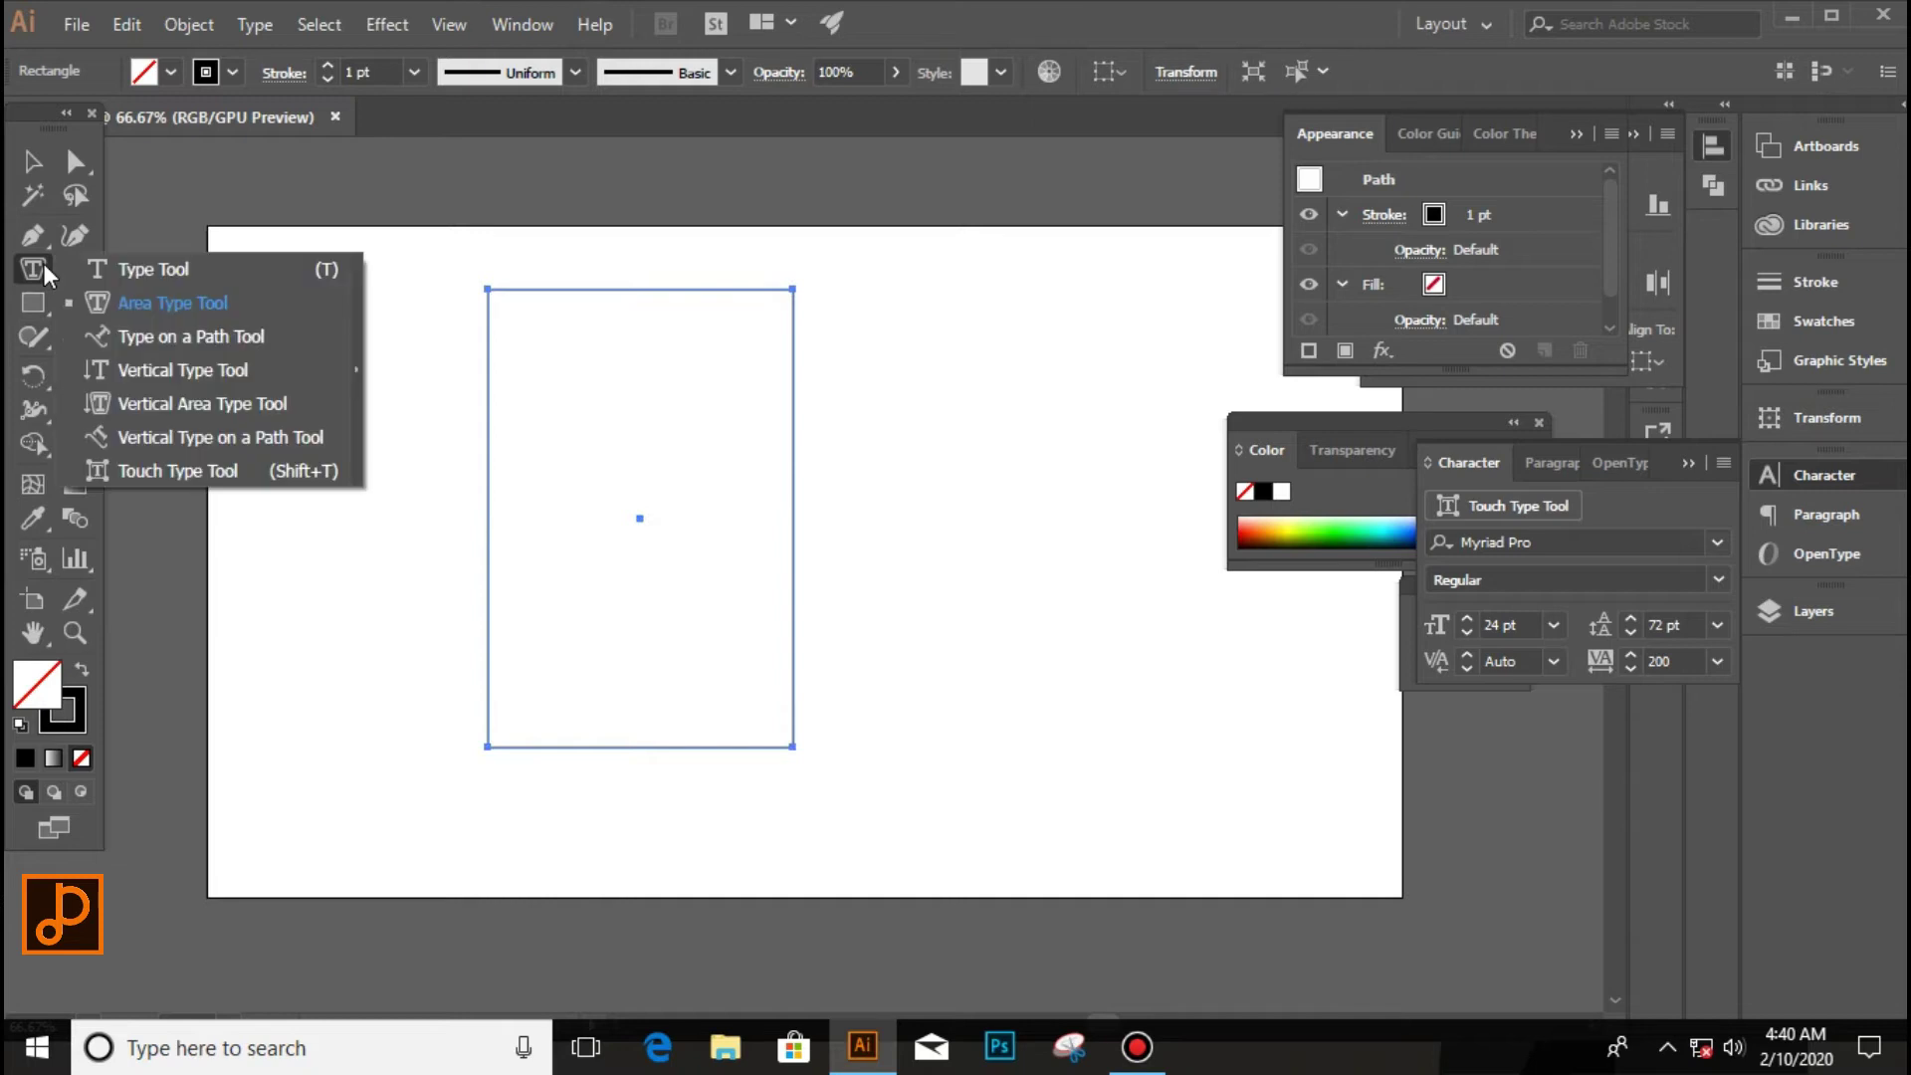
pyautogui.click(145, 306)
pyautogui.click(548, 290)
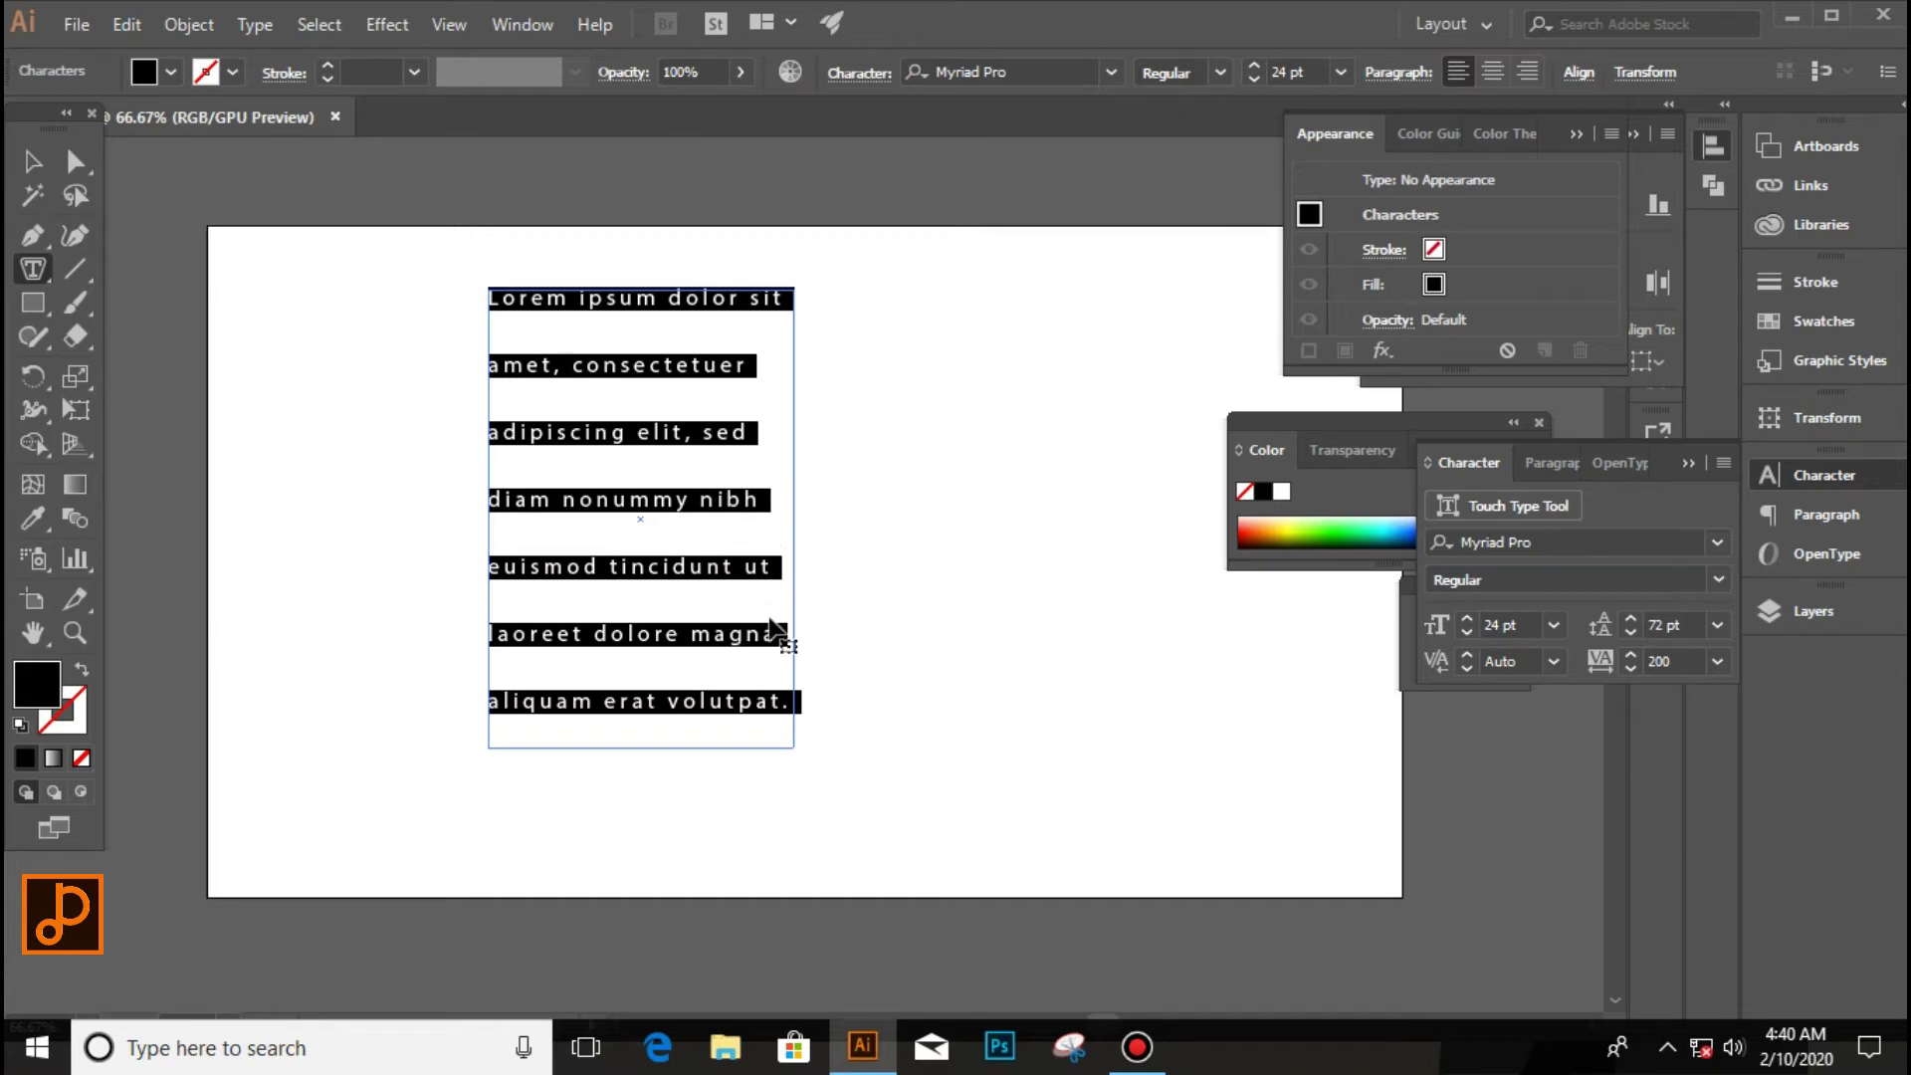
pyautogui.click(1718, 624)
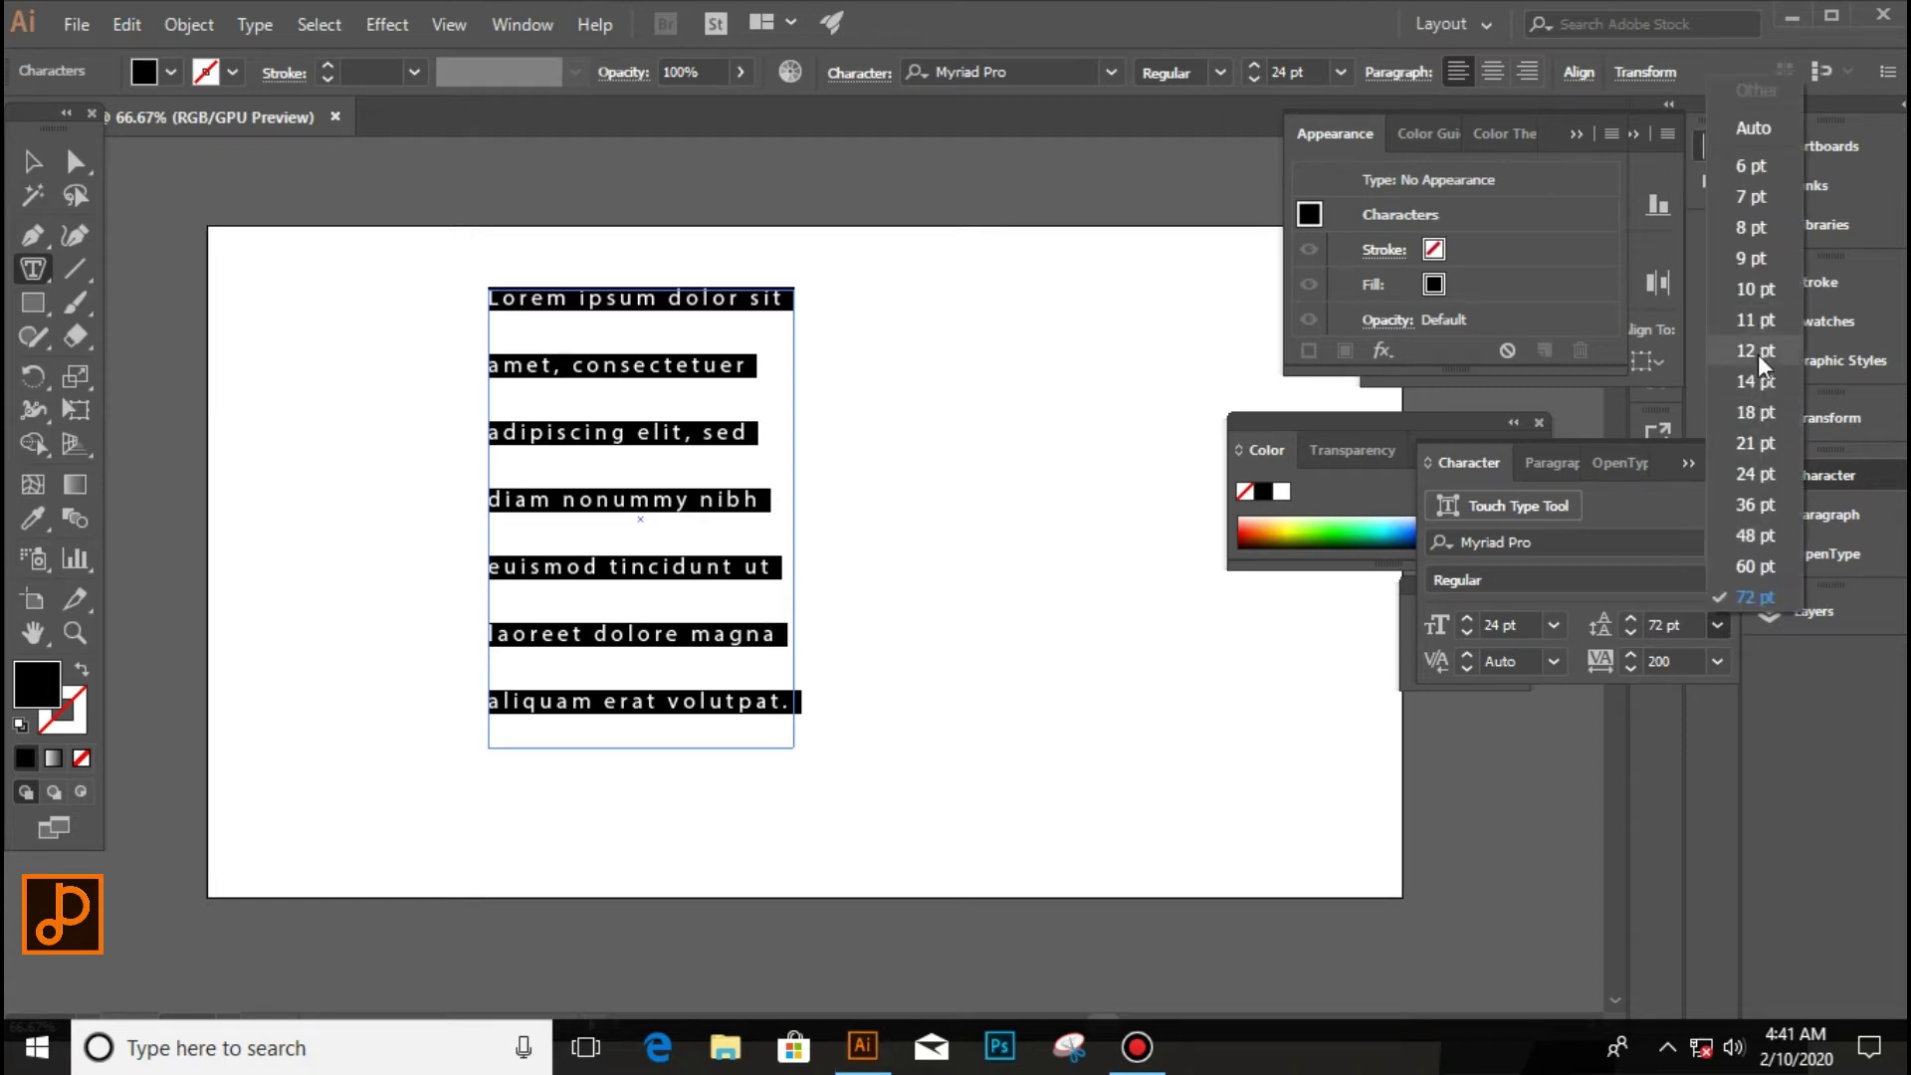
# Set the area text leading to 36 pt after trying 12 and 18 pt, then select all text.
pyautogui.click(1754, 350)
pyautogui.click(1718, 622)
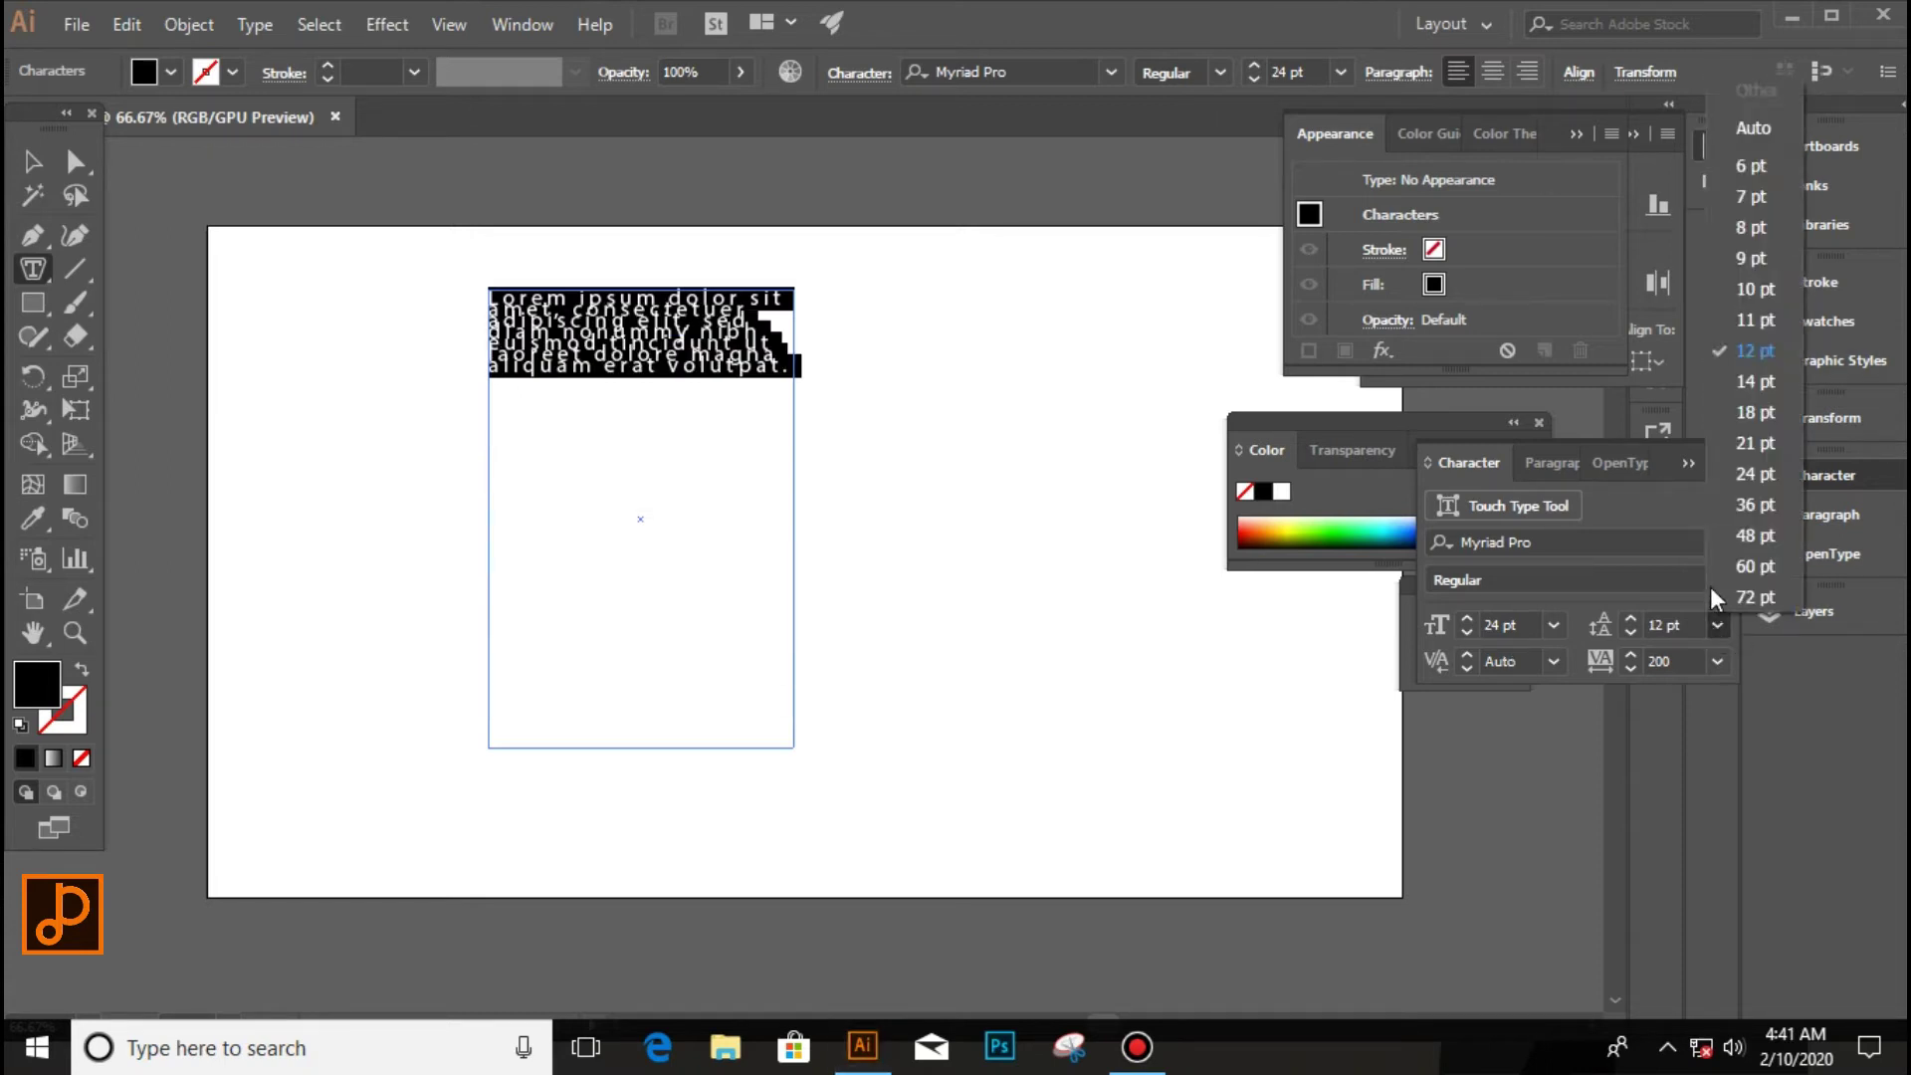
pyautogui.click(1756, 412)
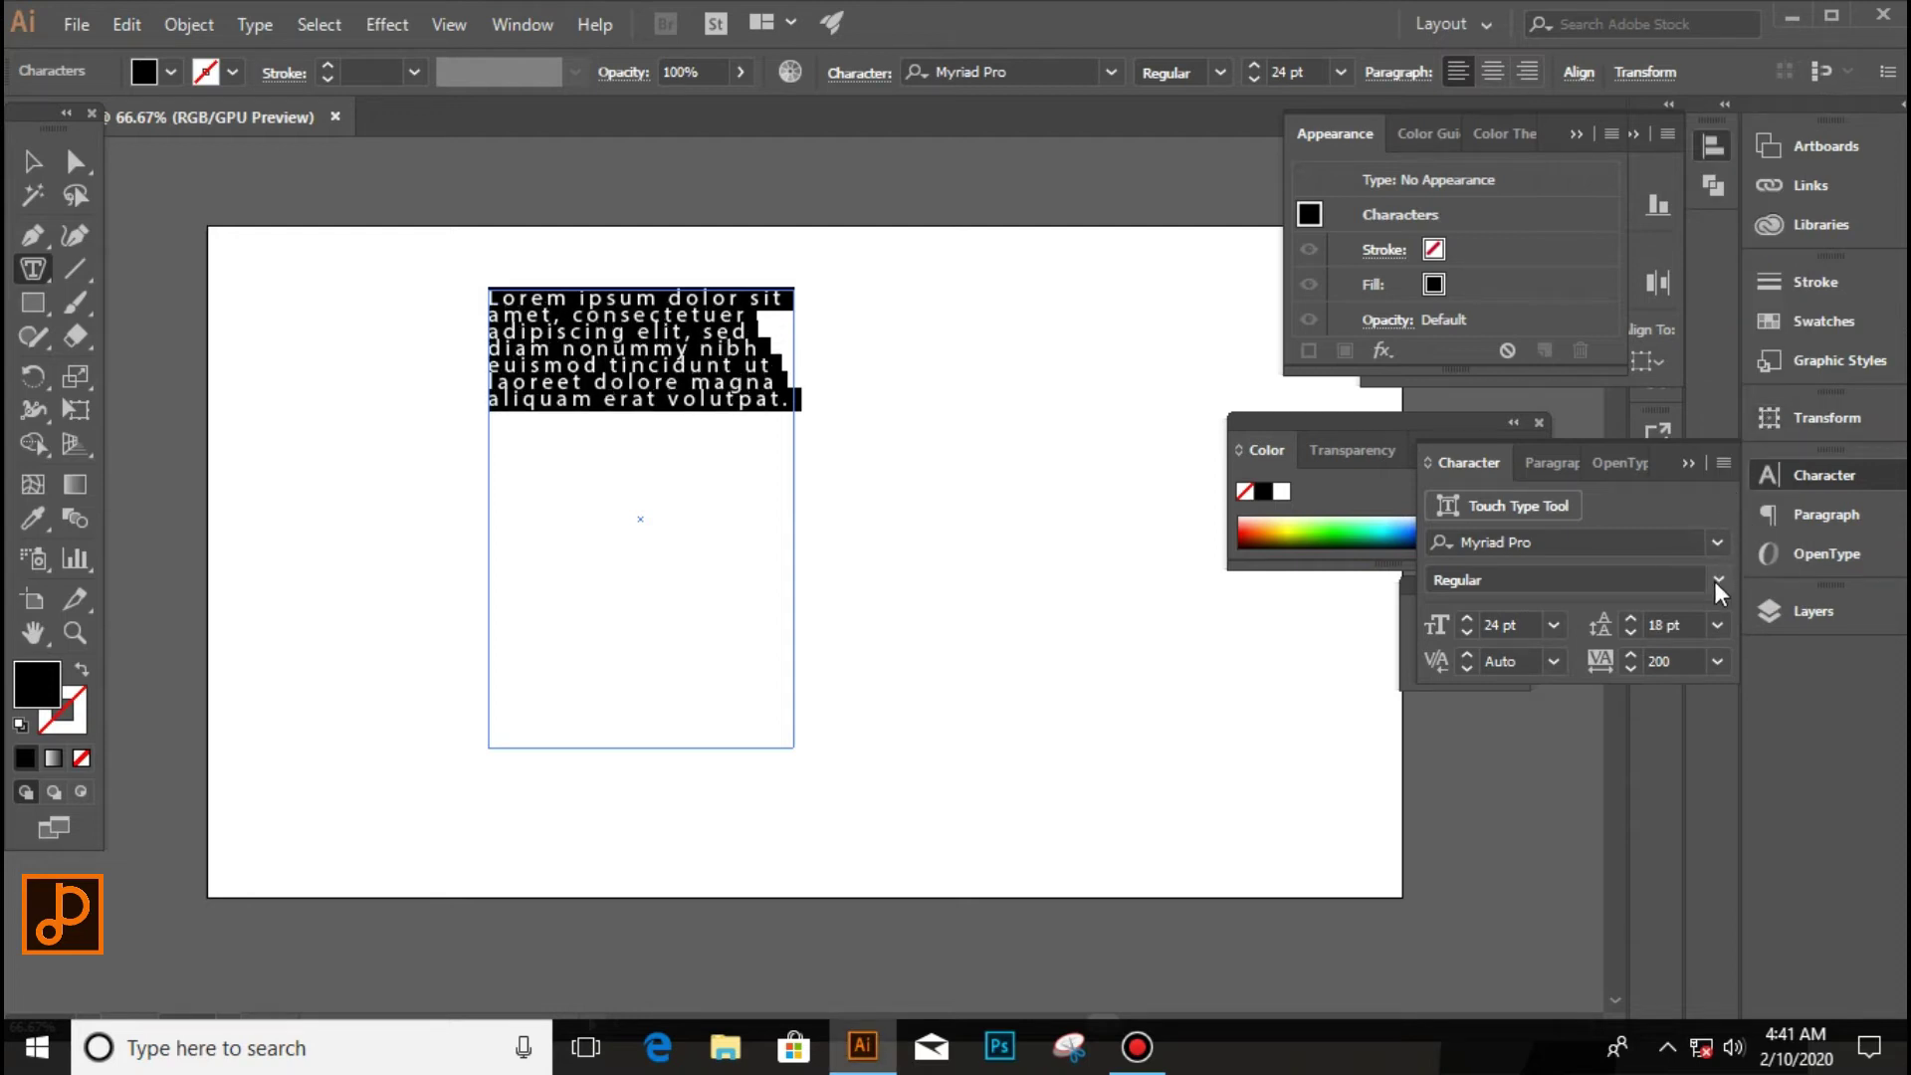
pyautogui.click(1718, 624)
pyautogui.click(1753, 504)
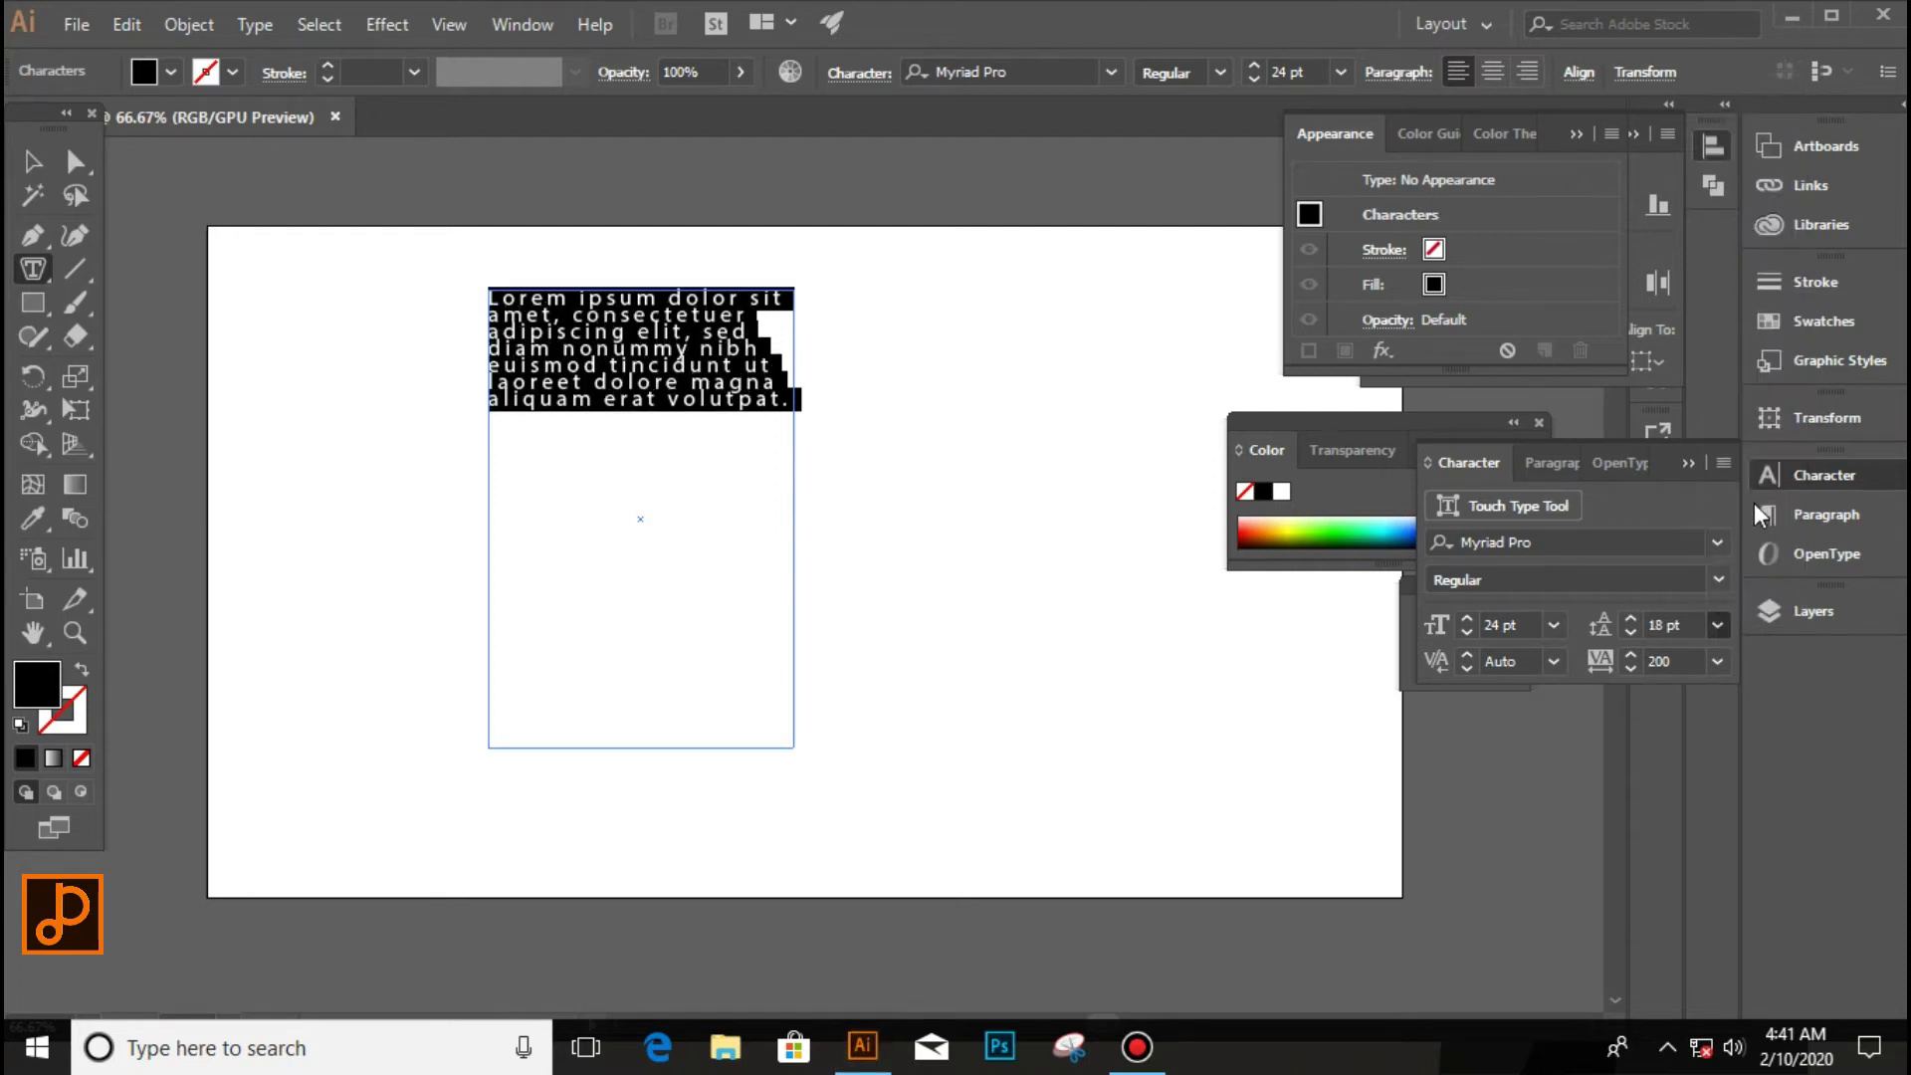
pyautogui.click(773, 497)
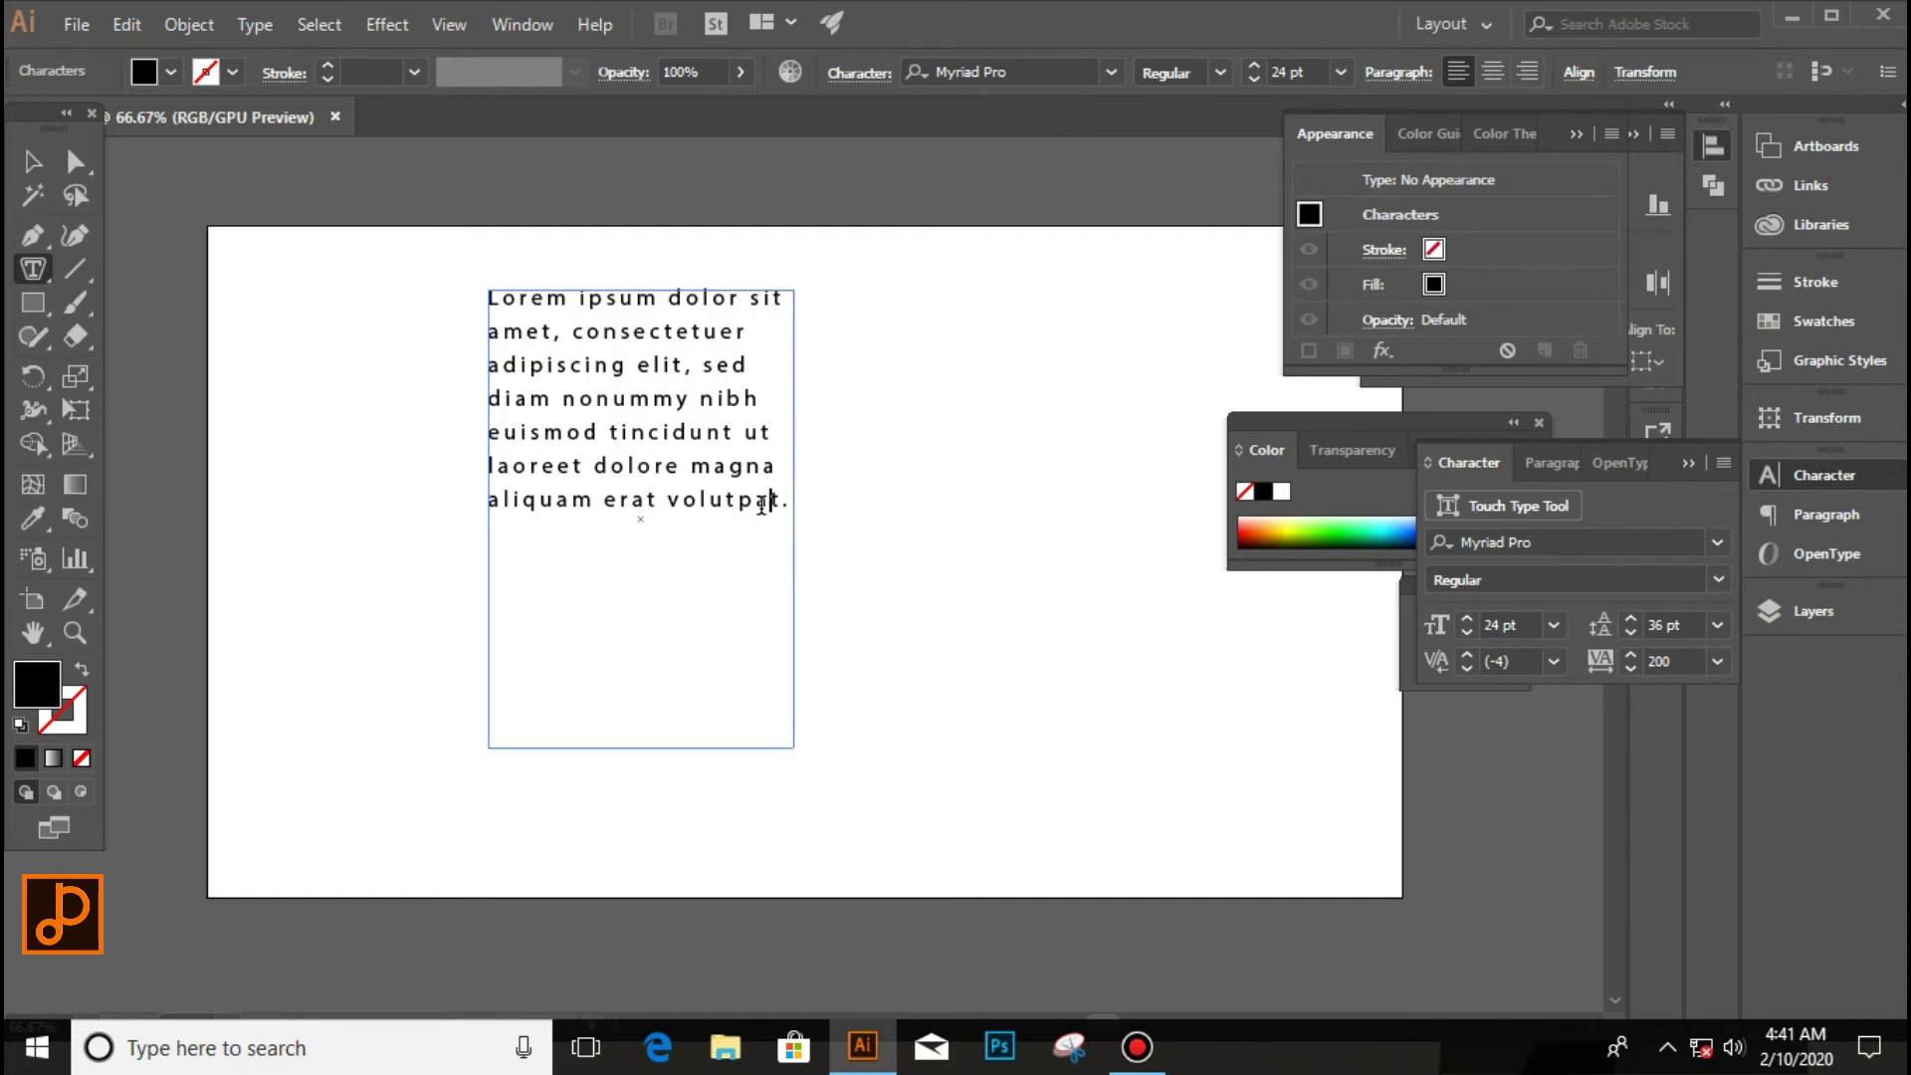
pyautogui.hotkey('ctrl', 'a')
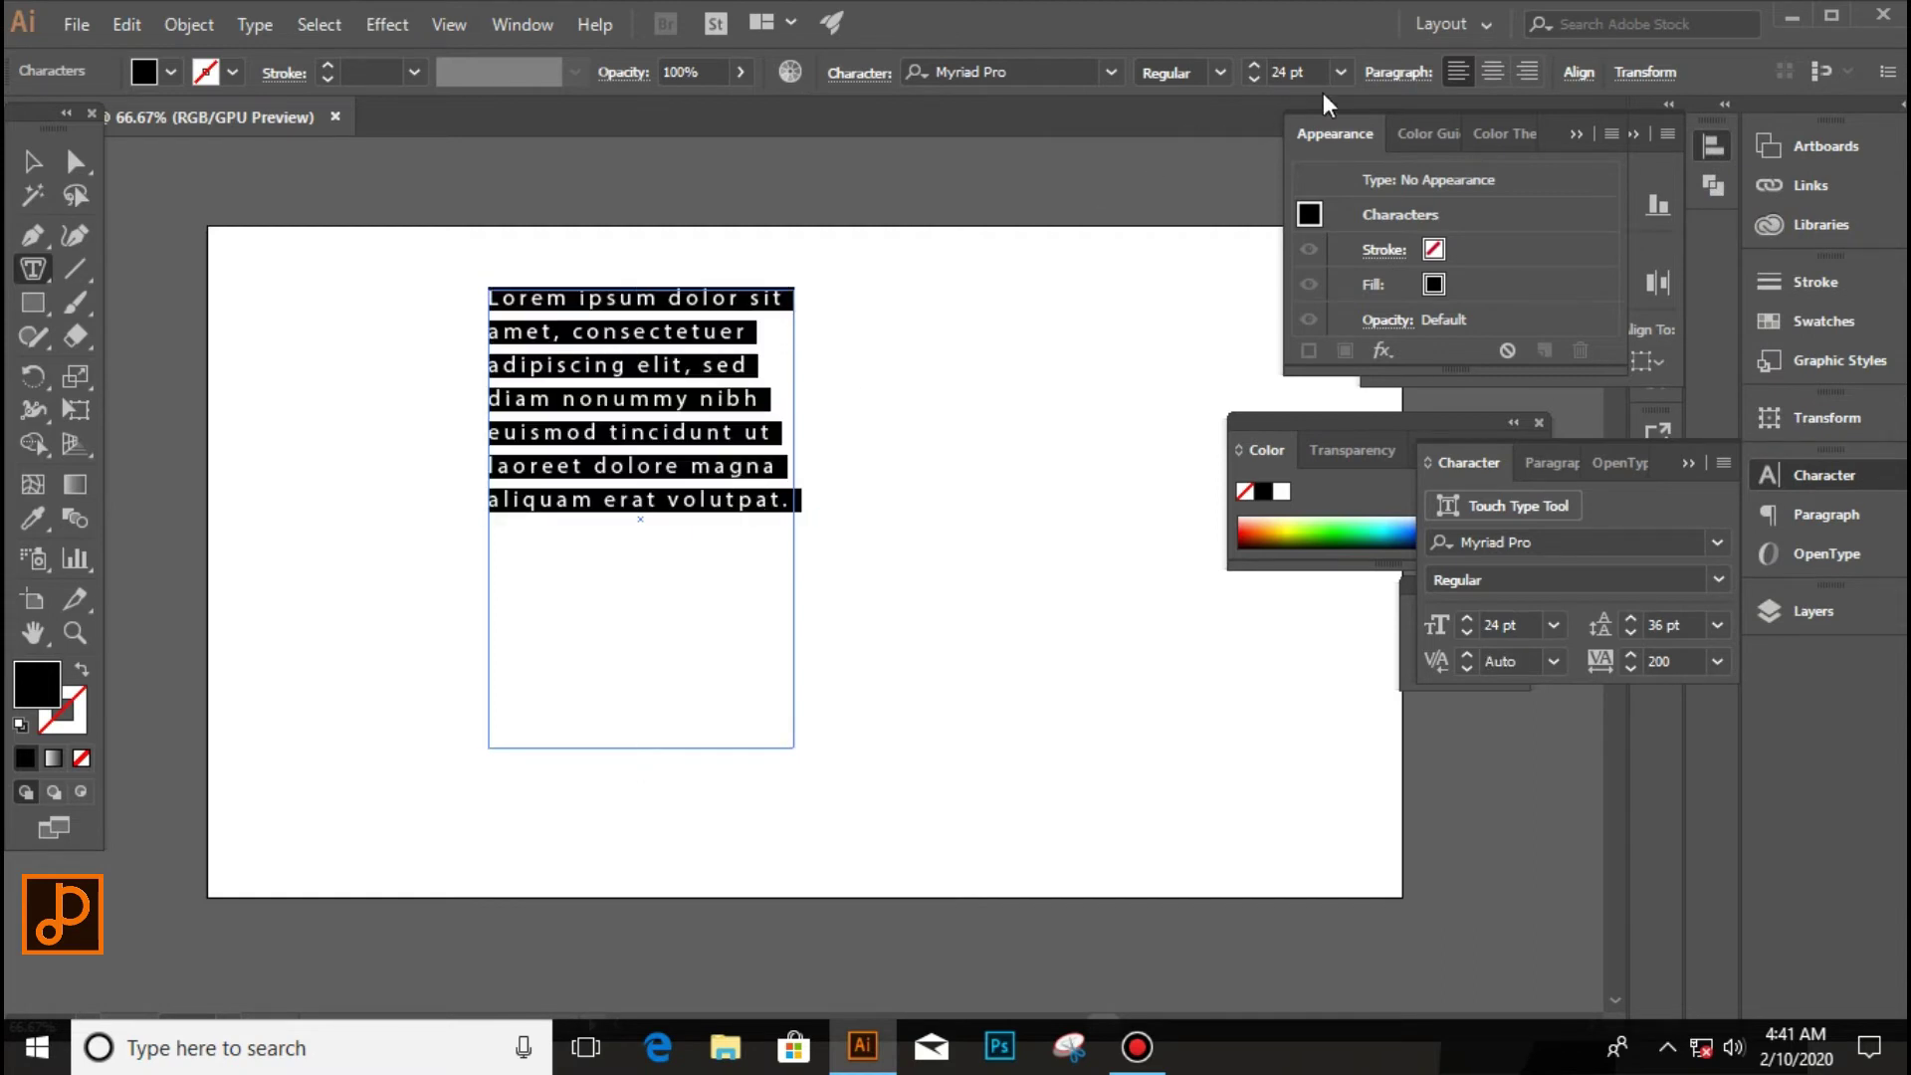
pyautogui.click(789, 497)
pyautogui.hotkey('ctrl', 'a')
# Justify the Lorem ipsum text with the last line aligned left.
pyautogui.click(1398, 72)
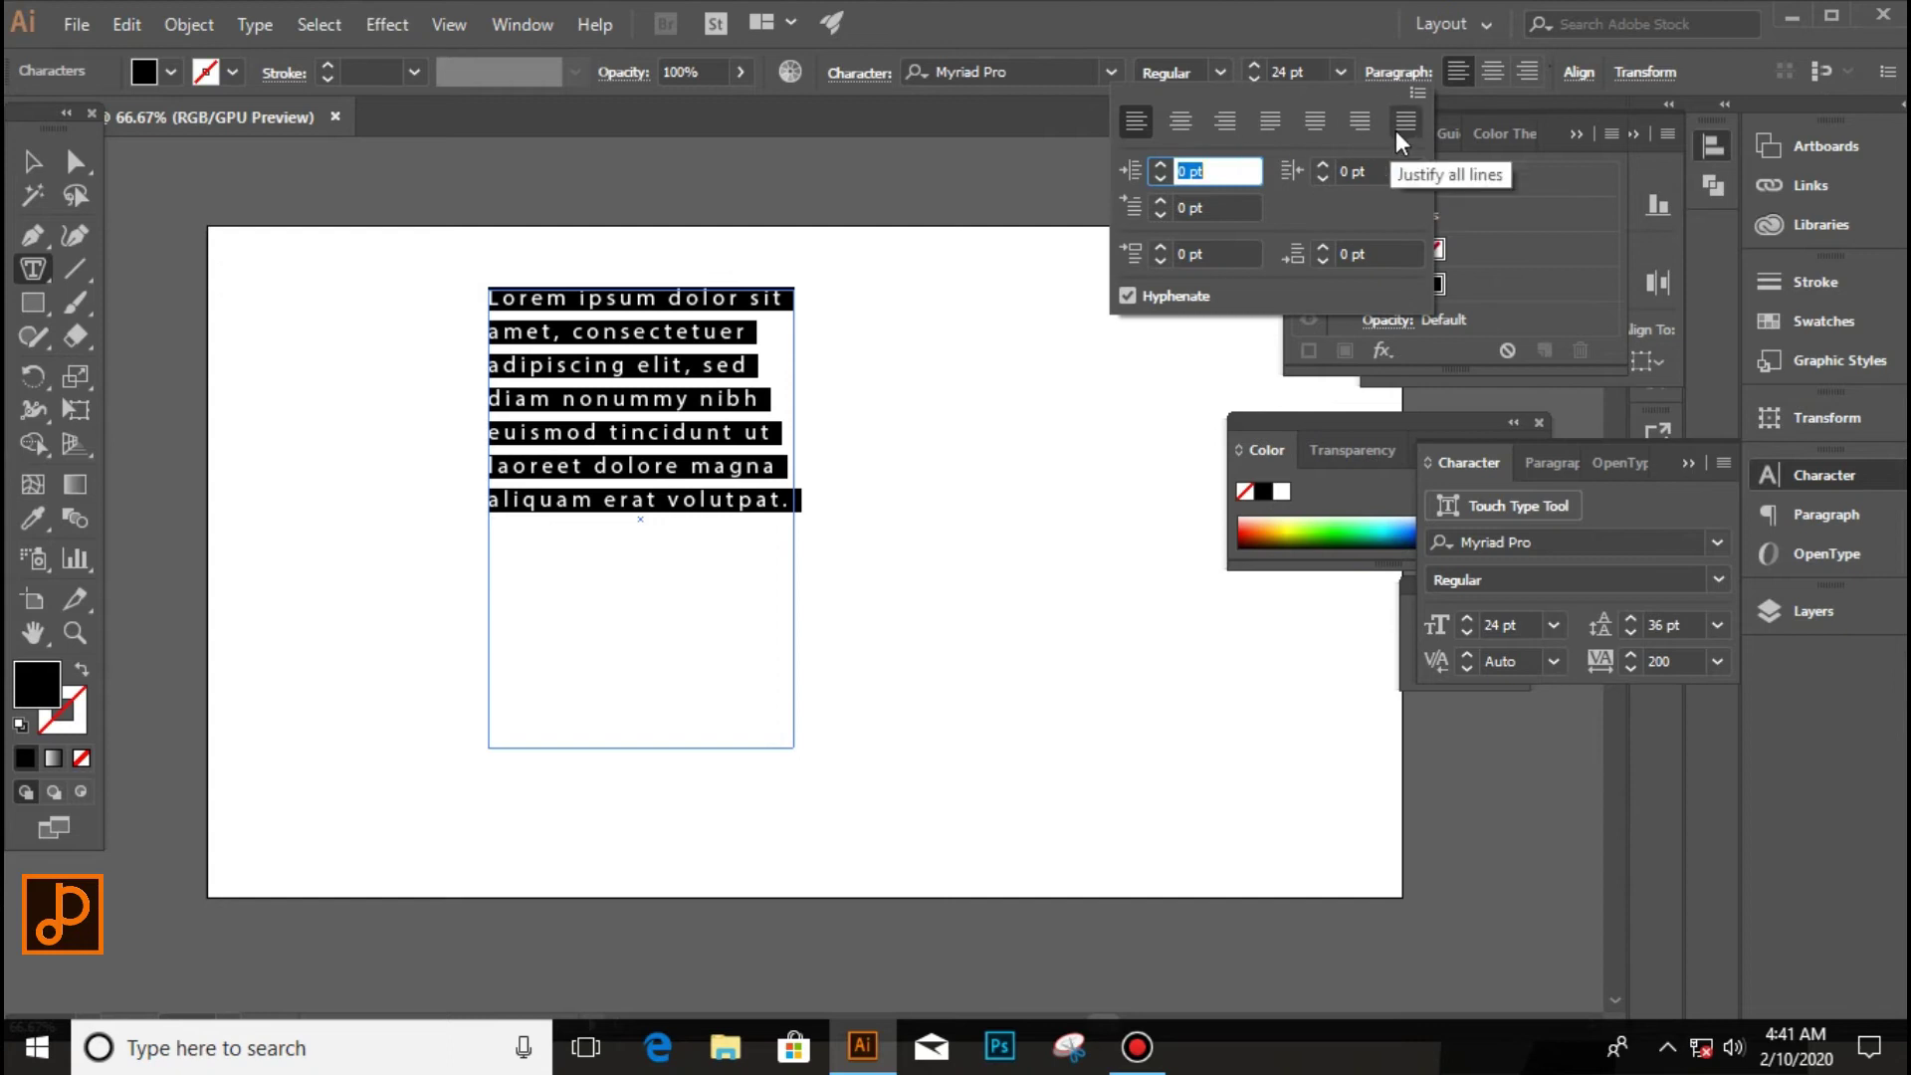
pyautogui.click(1405, 123)
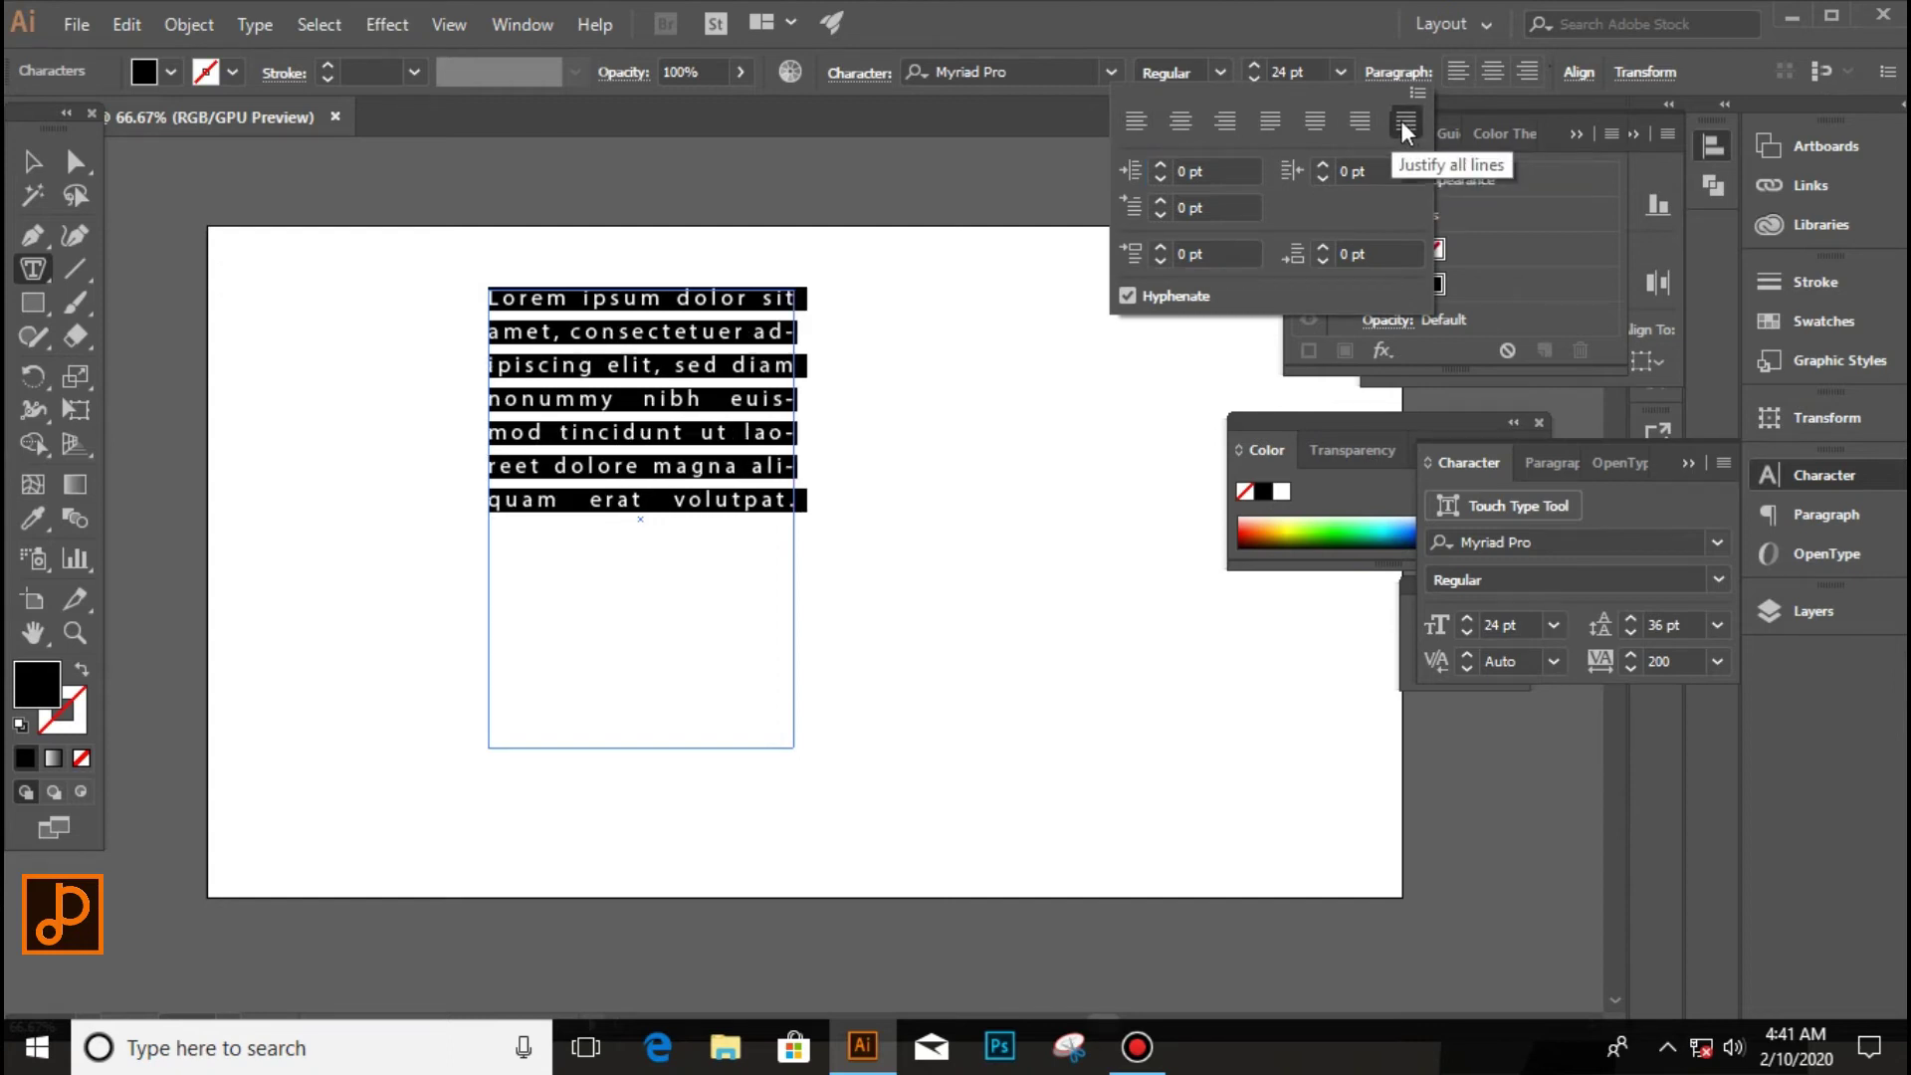
pyautogui.click(1269, 121)
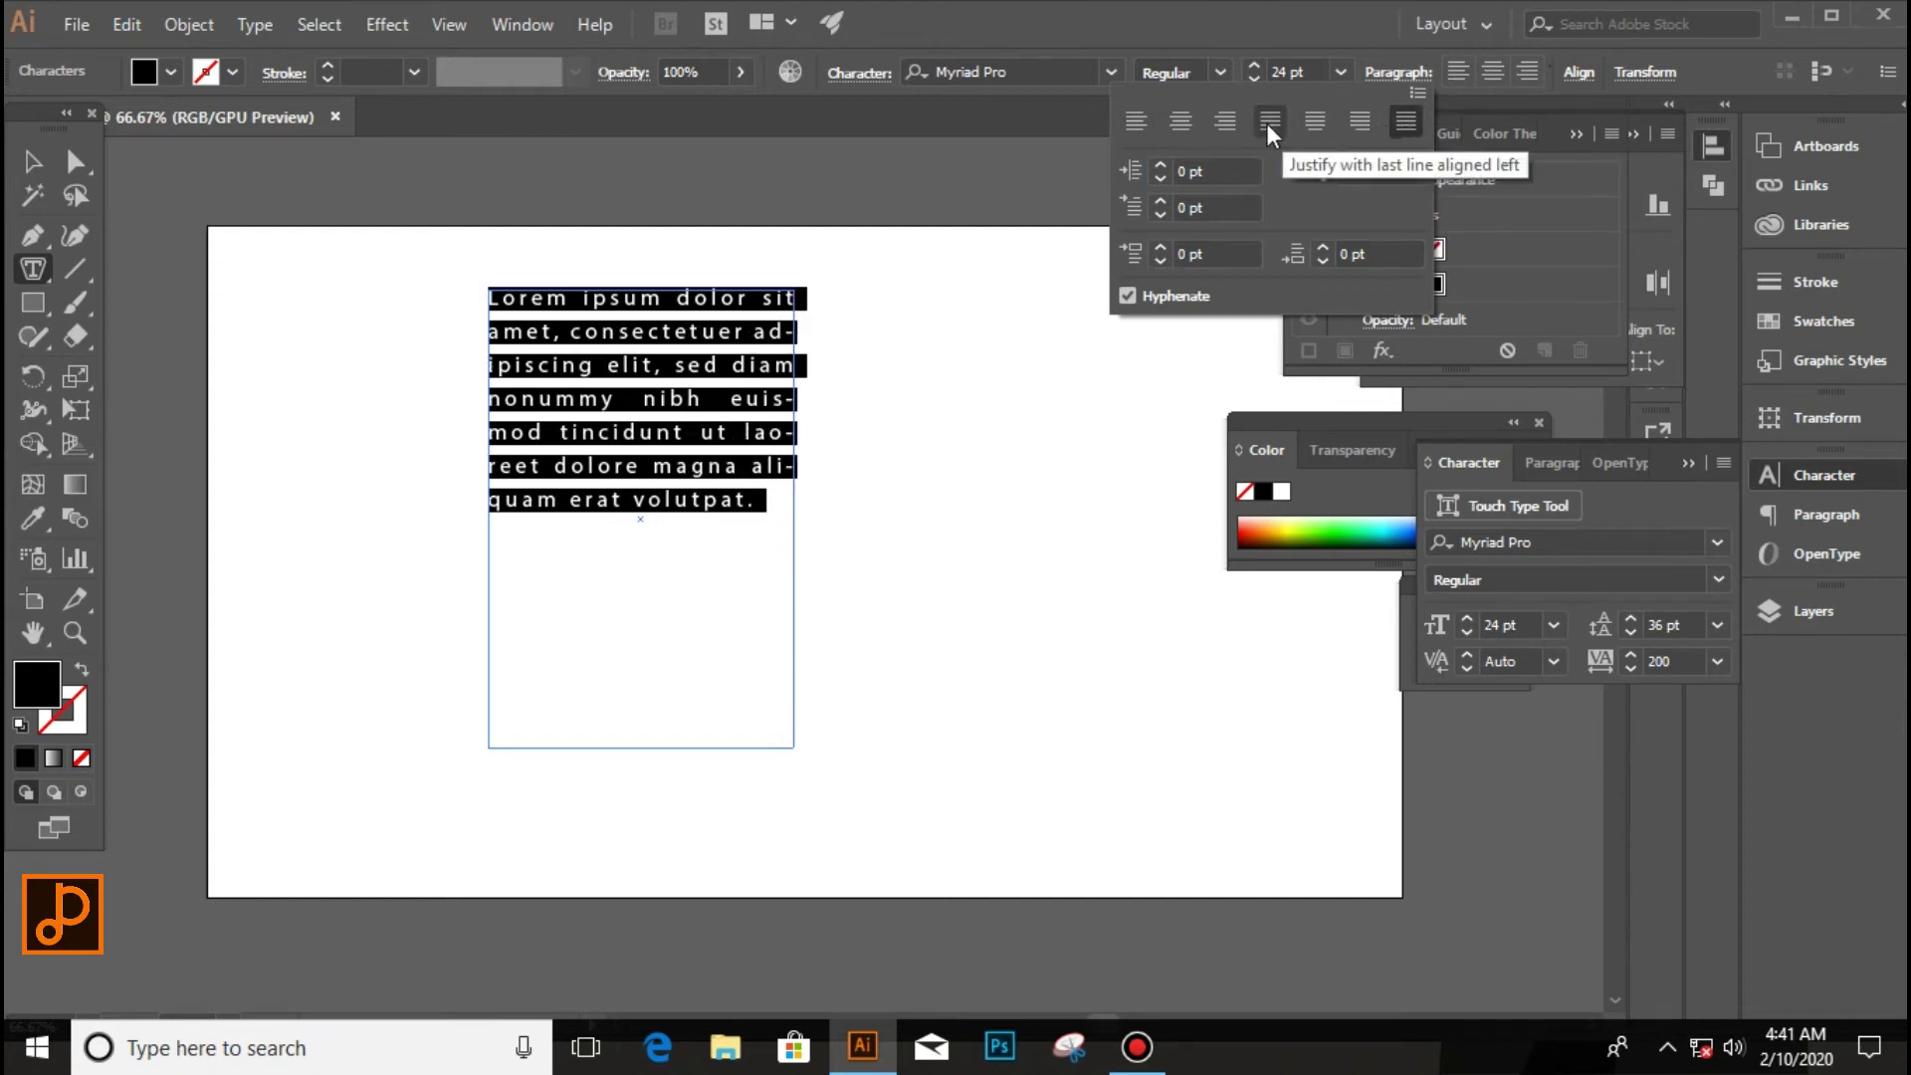
pyautogui.click(800, 445)
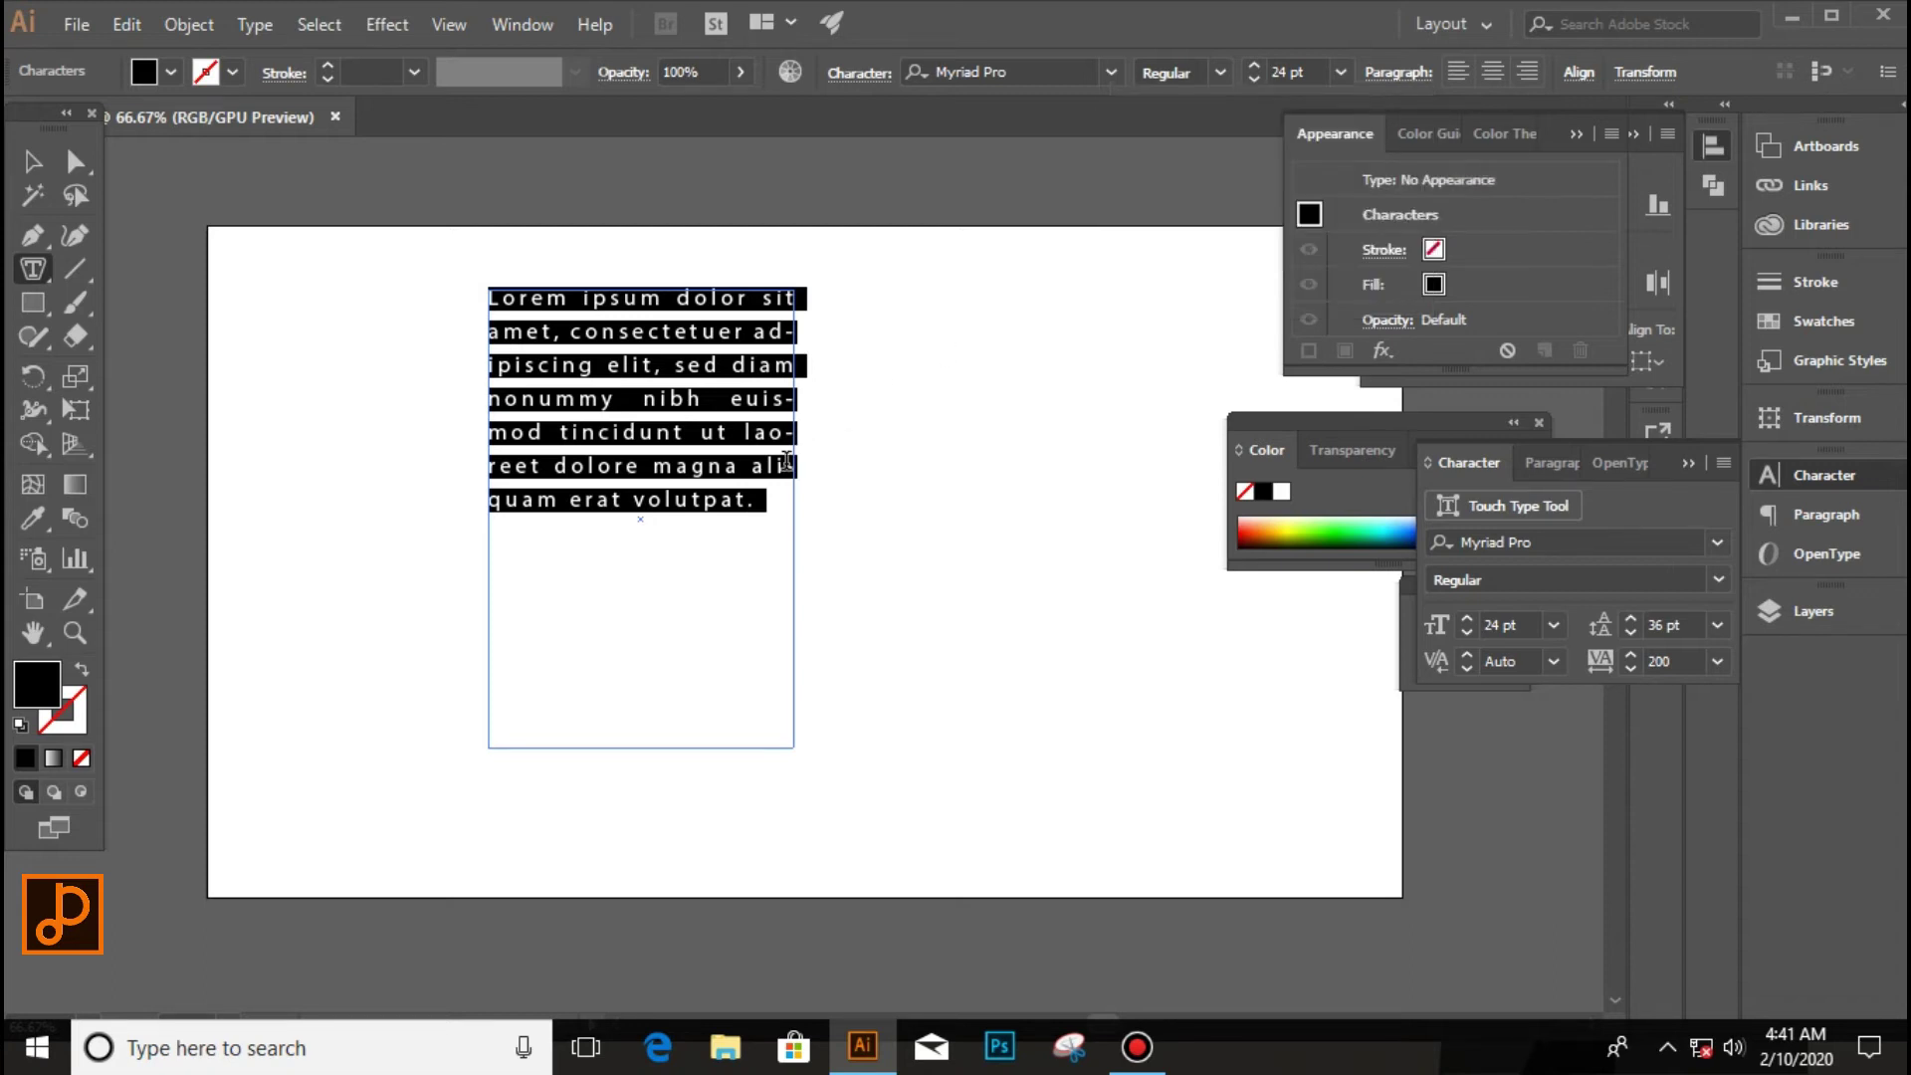
# Paste a second paragraph after 'volutpat.', justify both with last line left, then deselect.
pyautogui.click(778, 476)
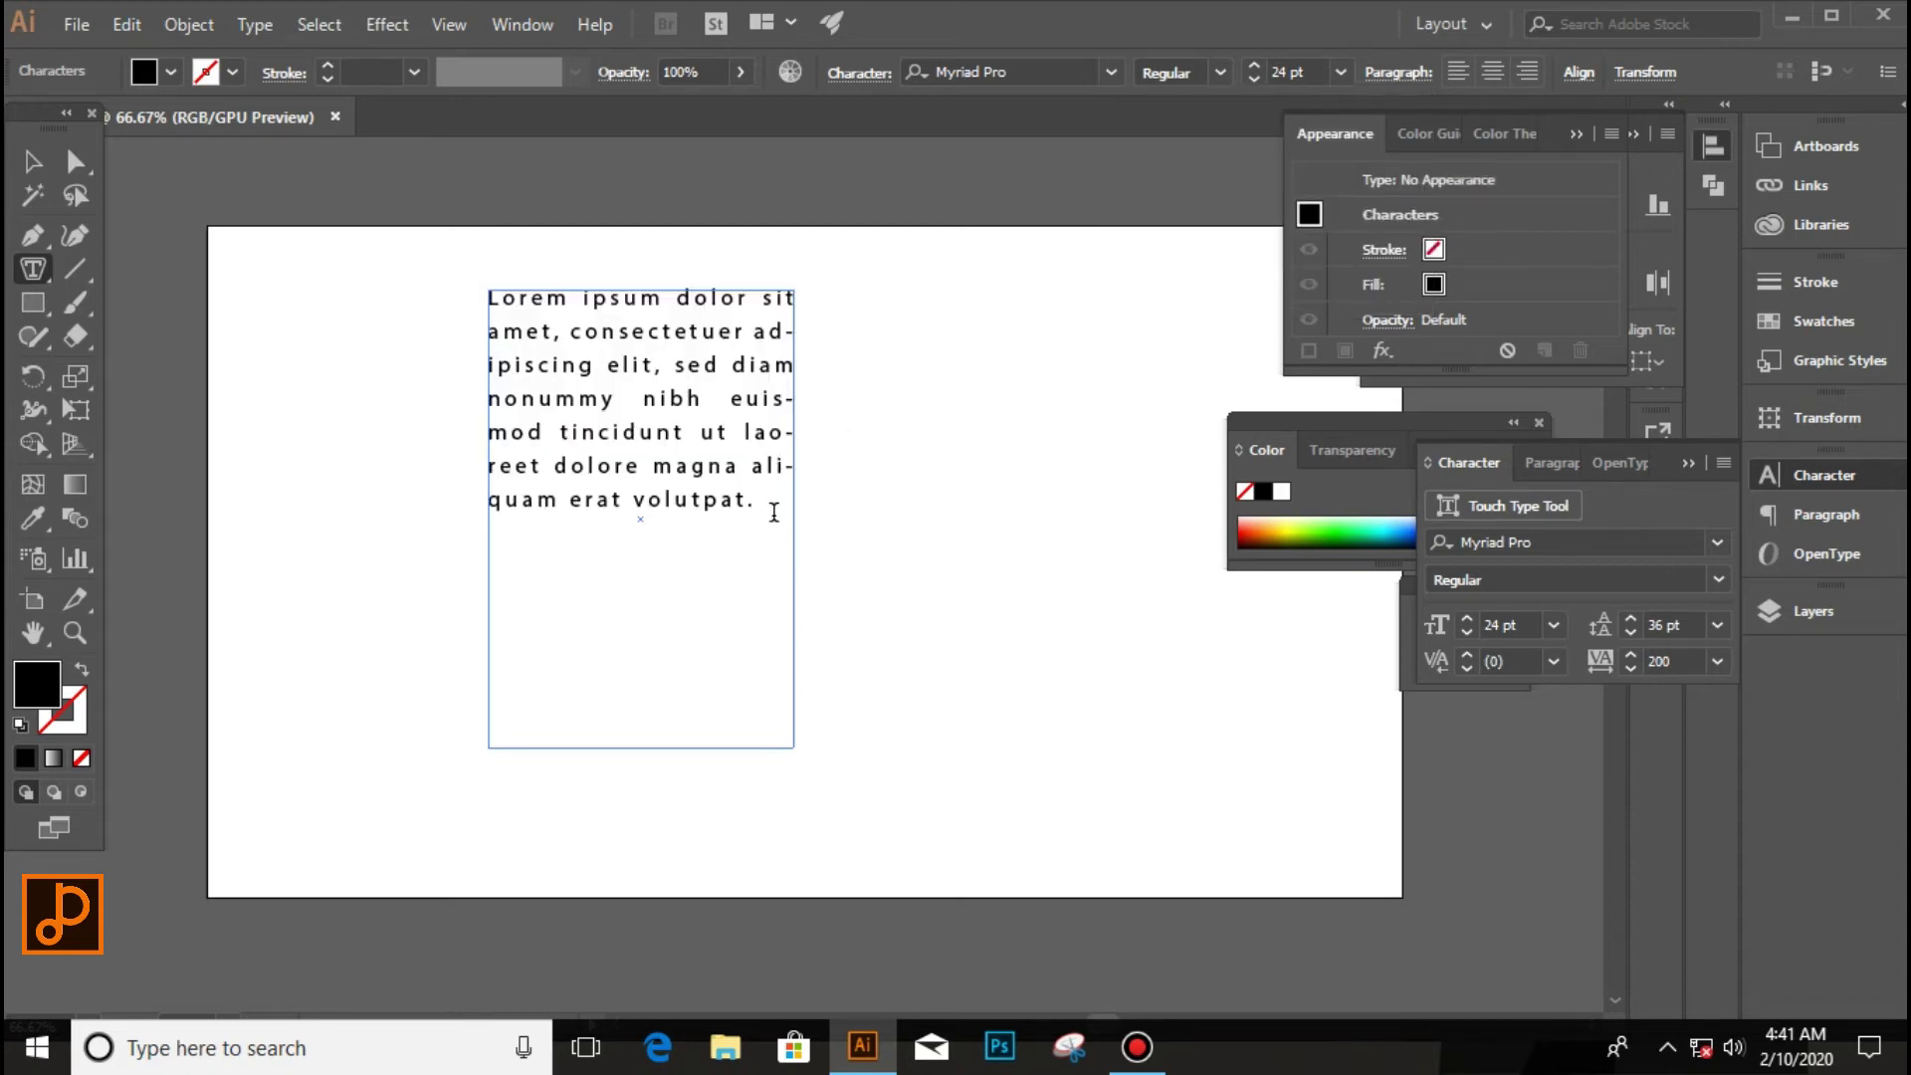
pyautogui.press('Return')
pyautogui.write('Lorem ipsum dolor sit amet, consectetuer adipiscing elit, sed diam nonummy nibh euismod tincidunt ut laoreet dolore magna aliquam erat volutpat.')
pyautogui.hotkey('ctrl', 'a')
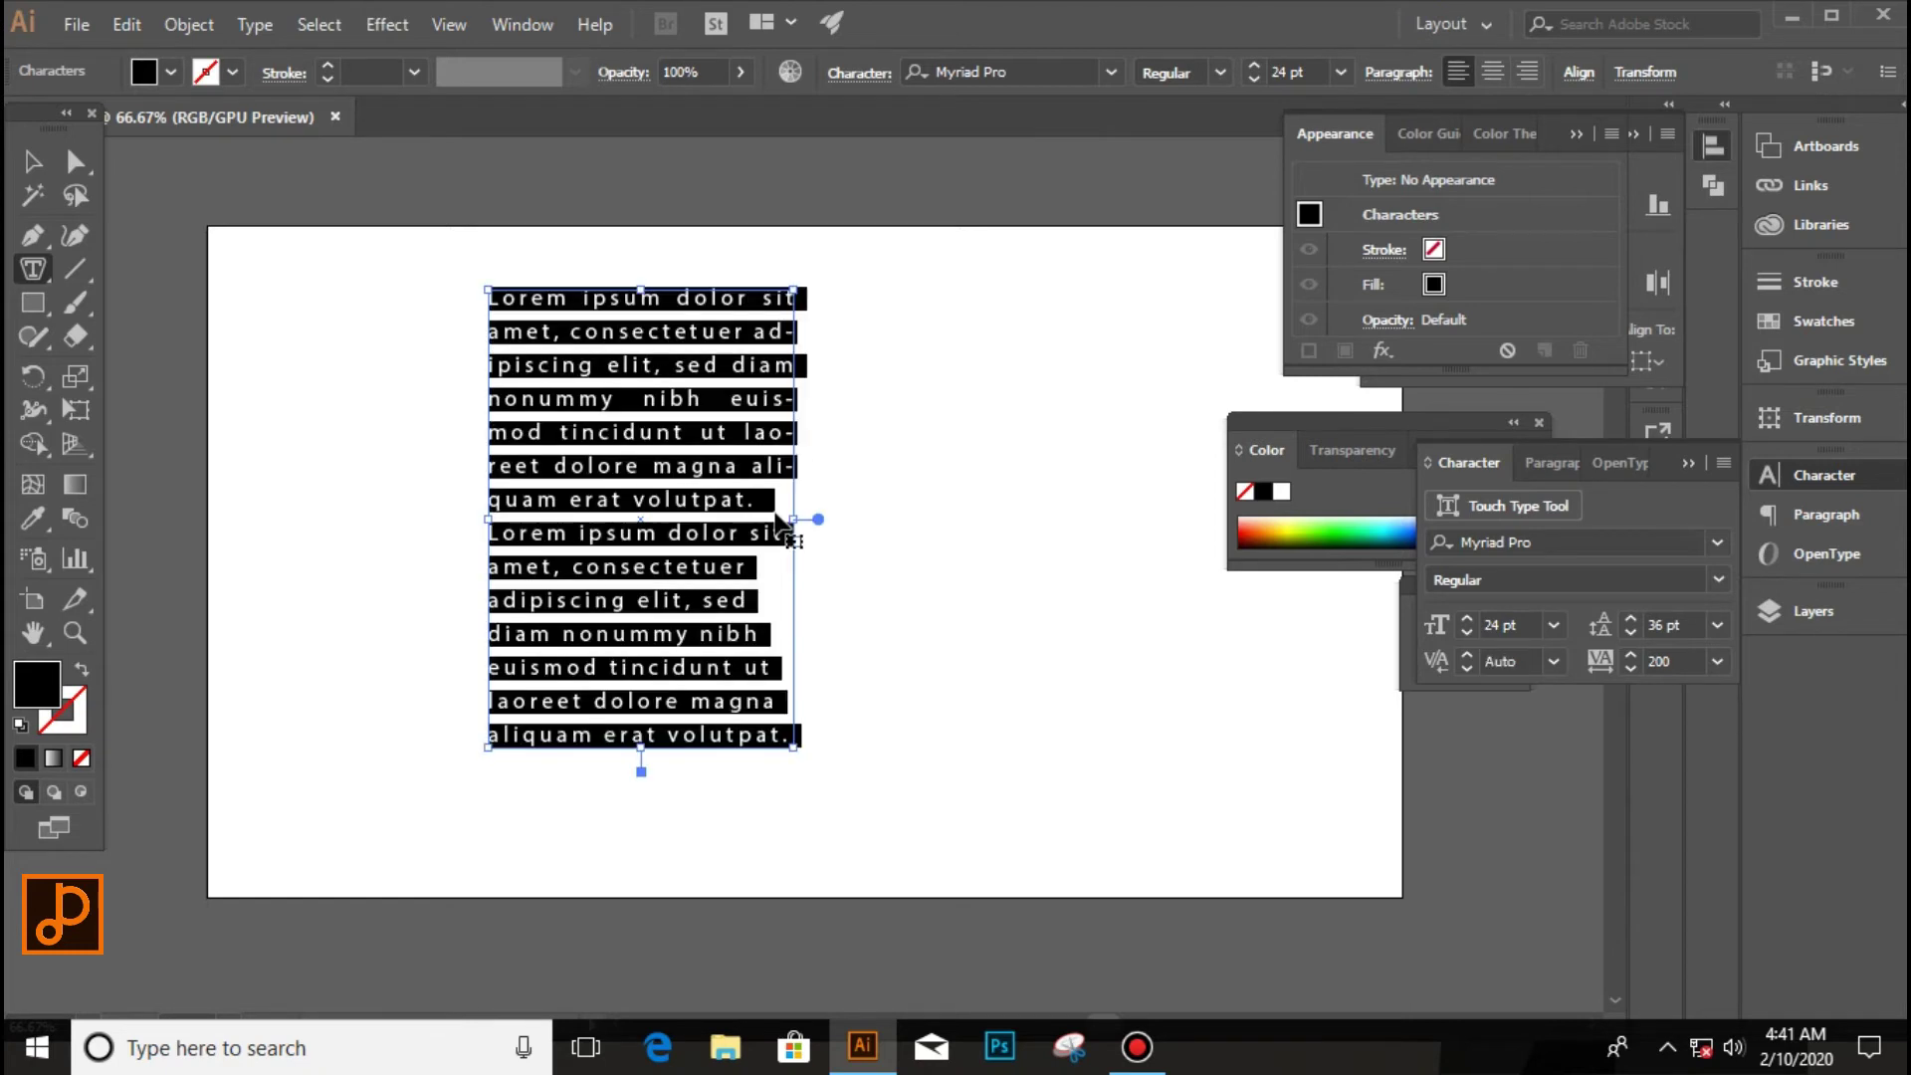
pyautogui.click(1421, 75)
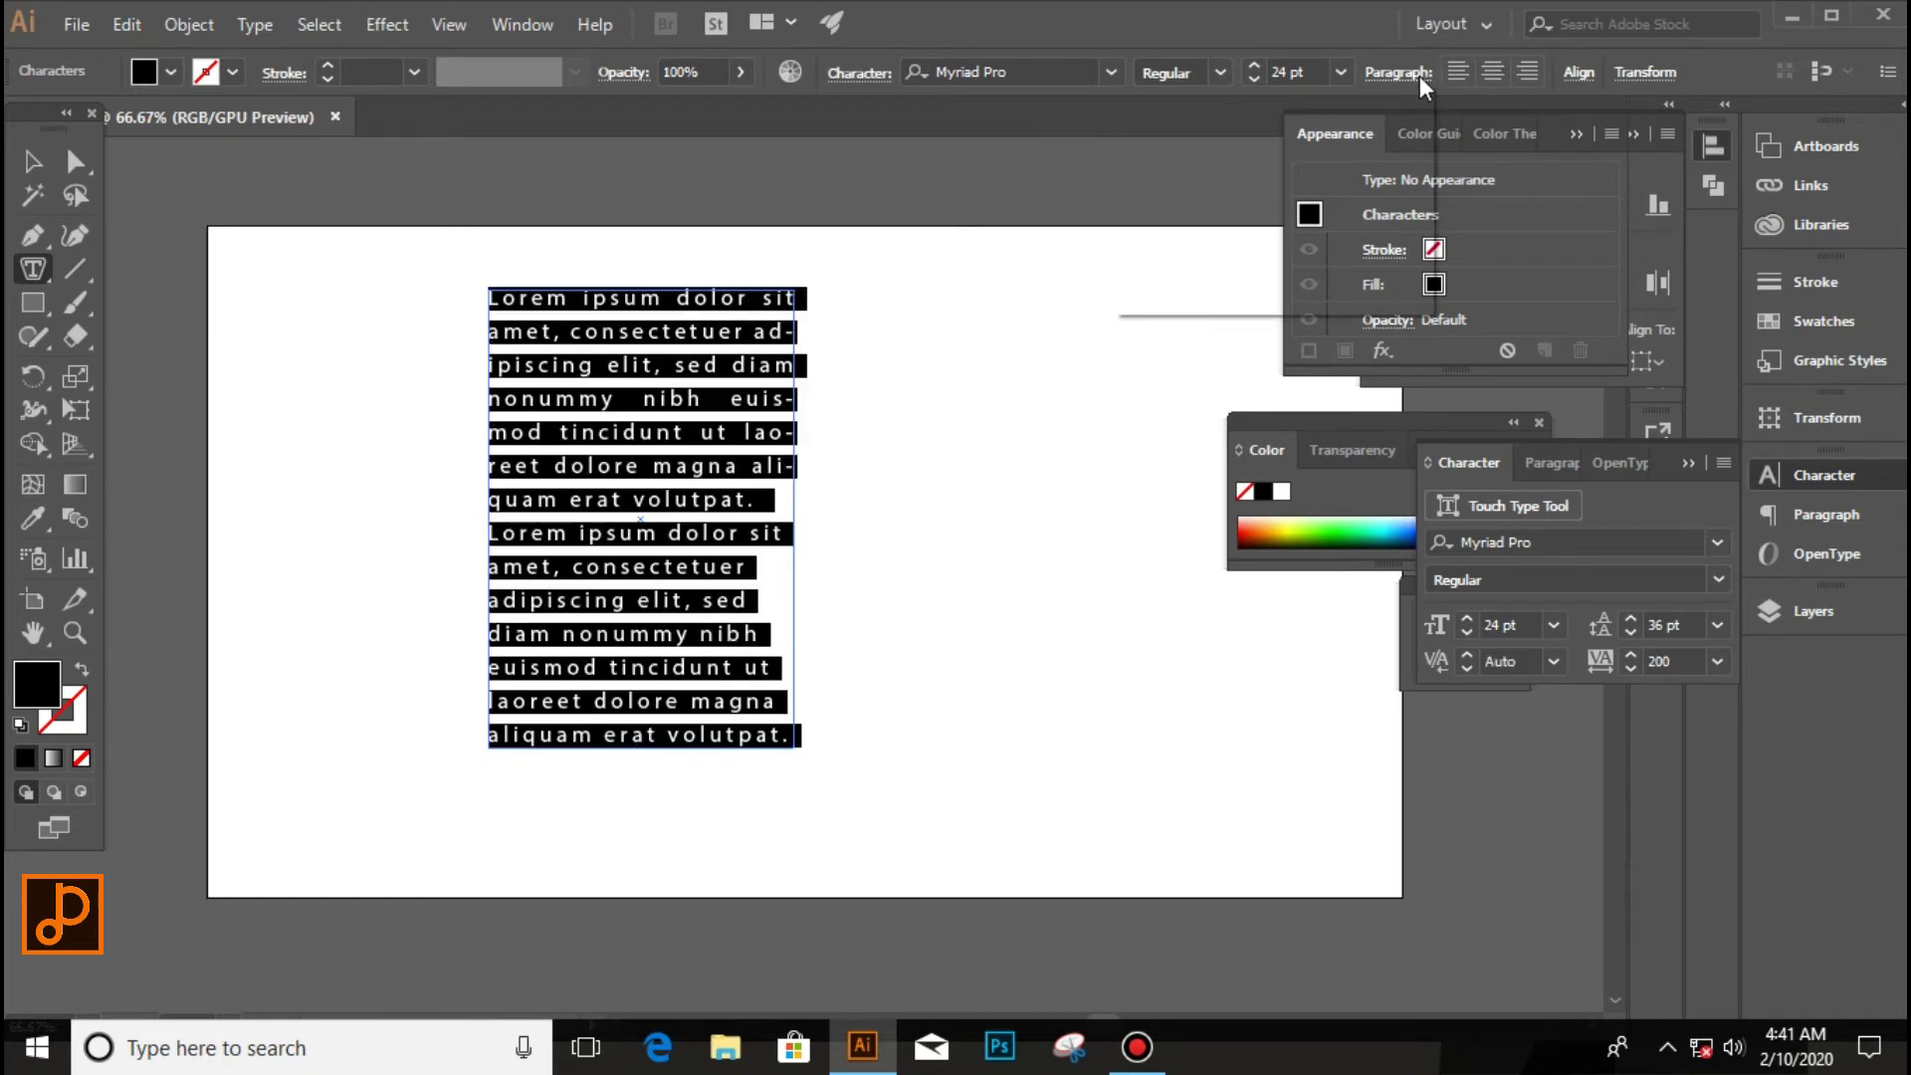
pyautogui.click(1266, 122)
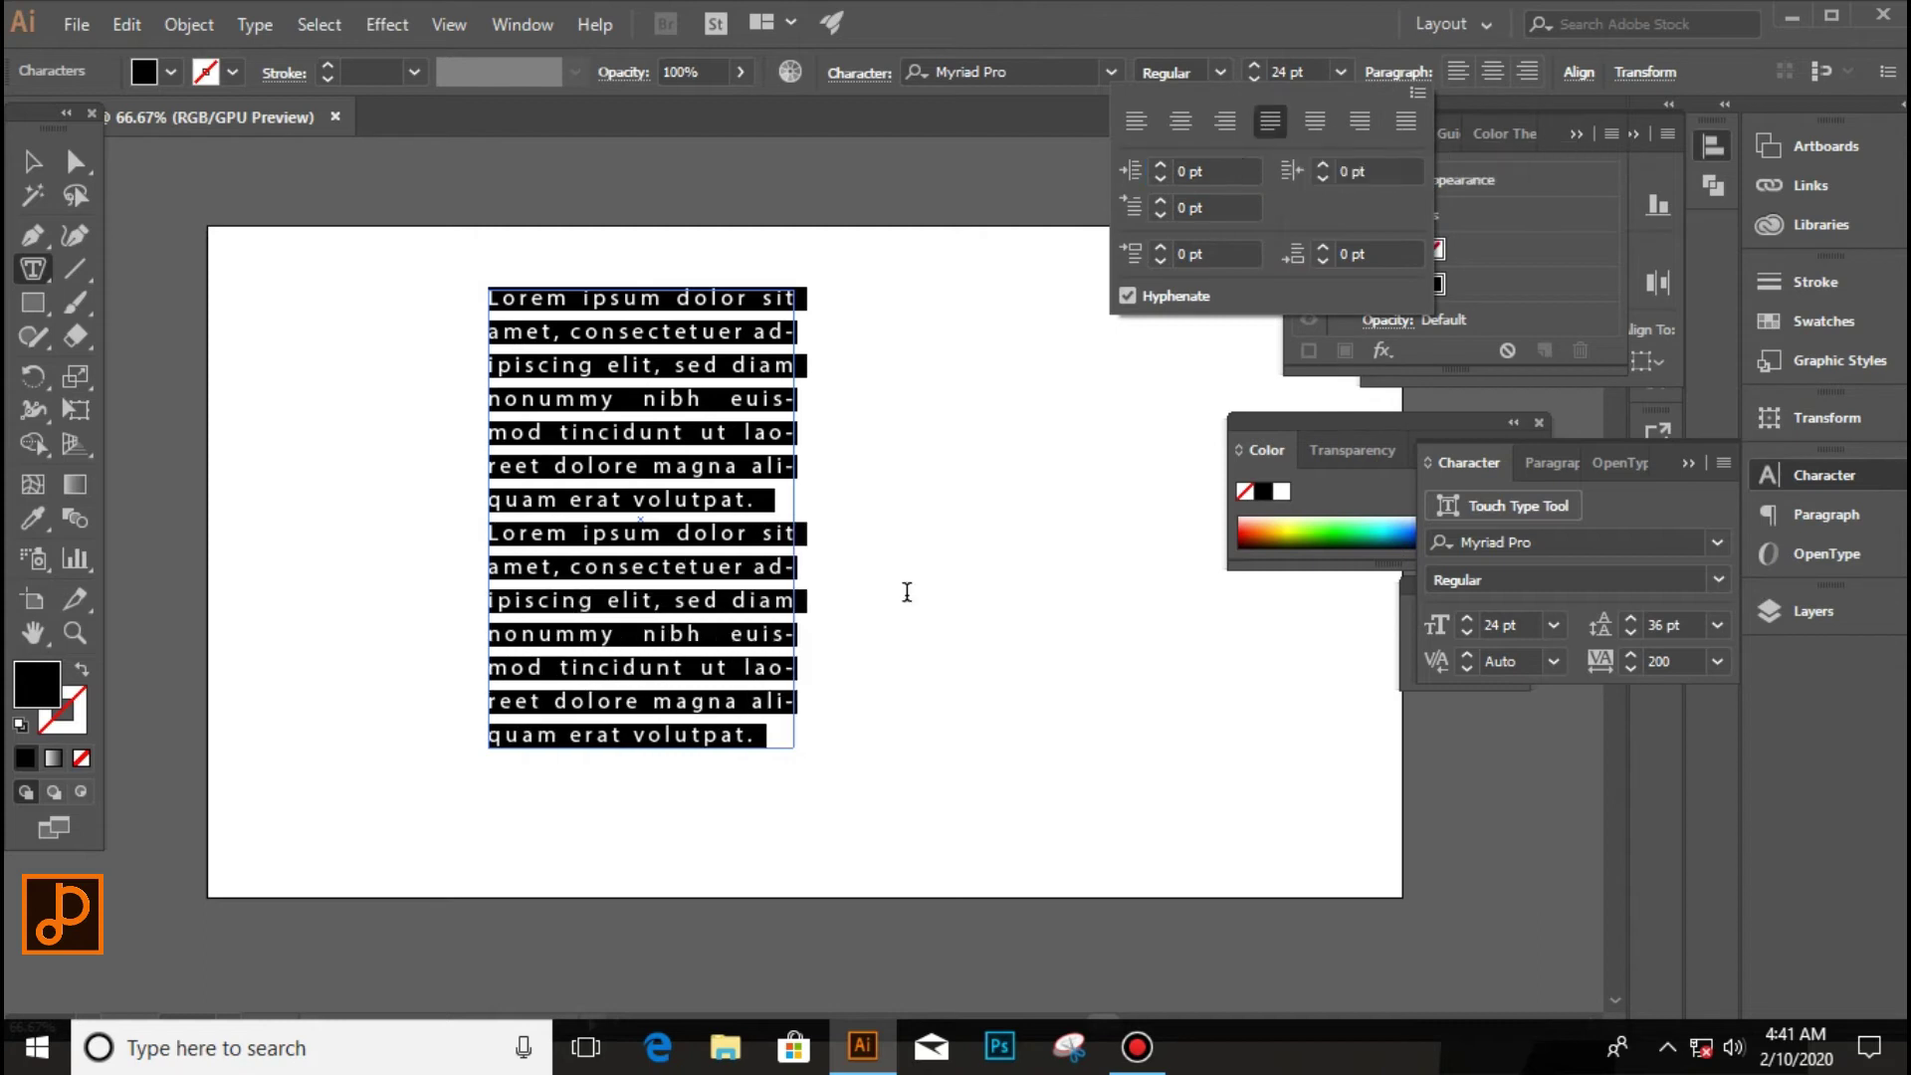
pyautogui.click(790, 734)
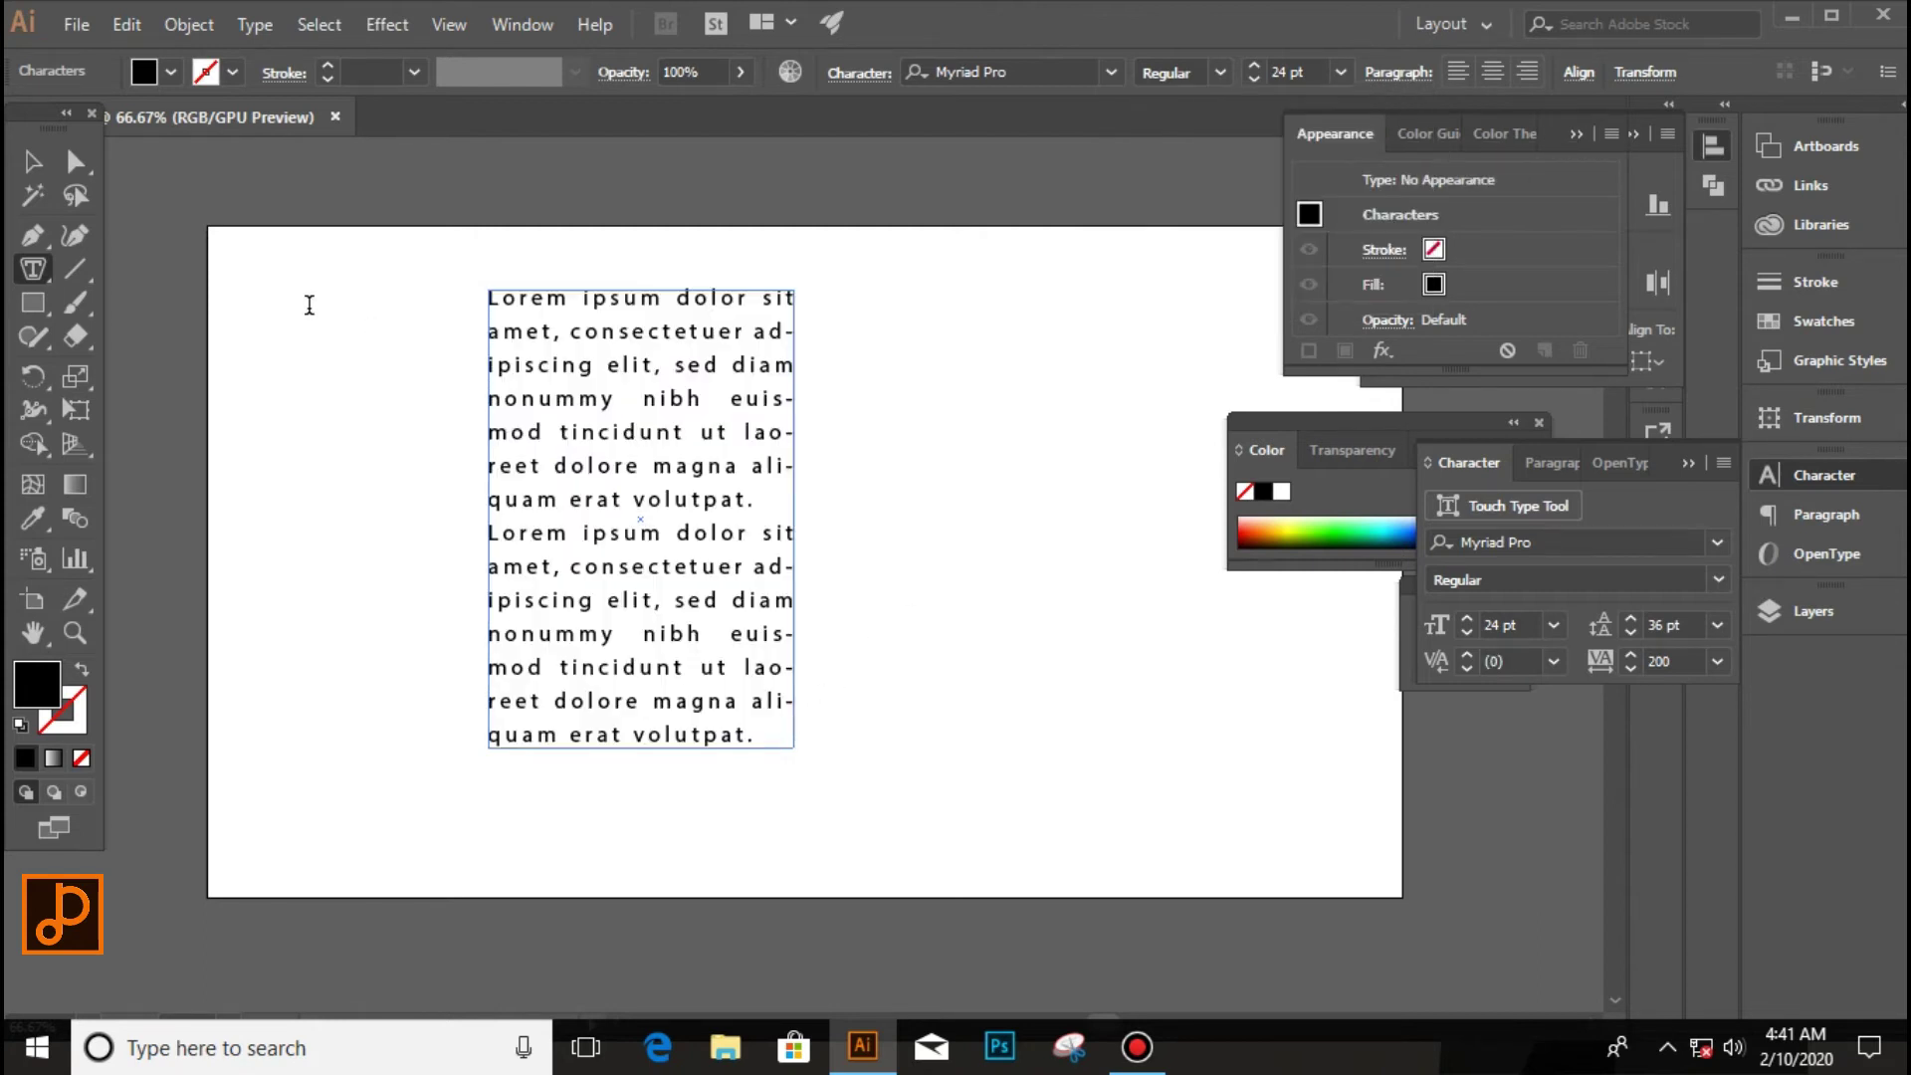
pyautogui.click(32, 161)
pyautogui.click(977, 472)
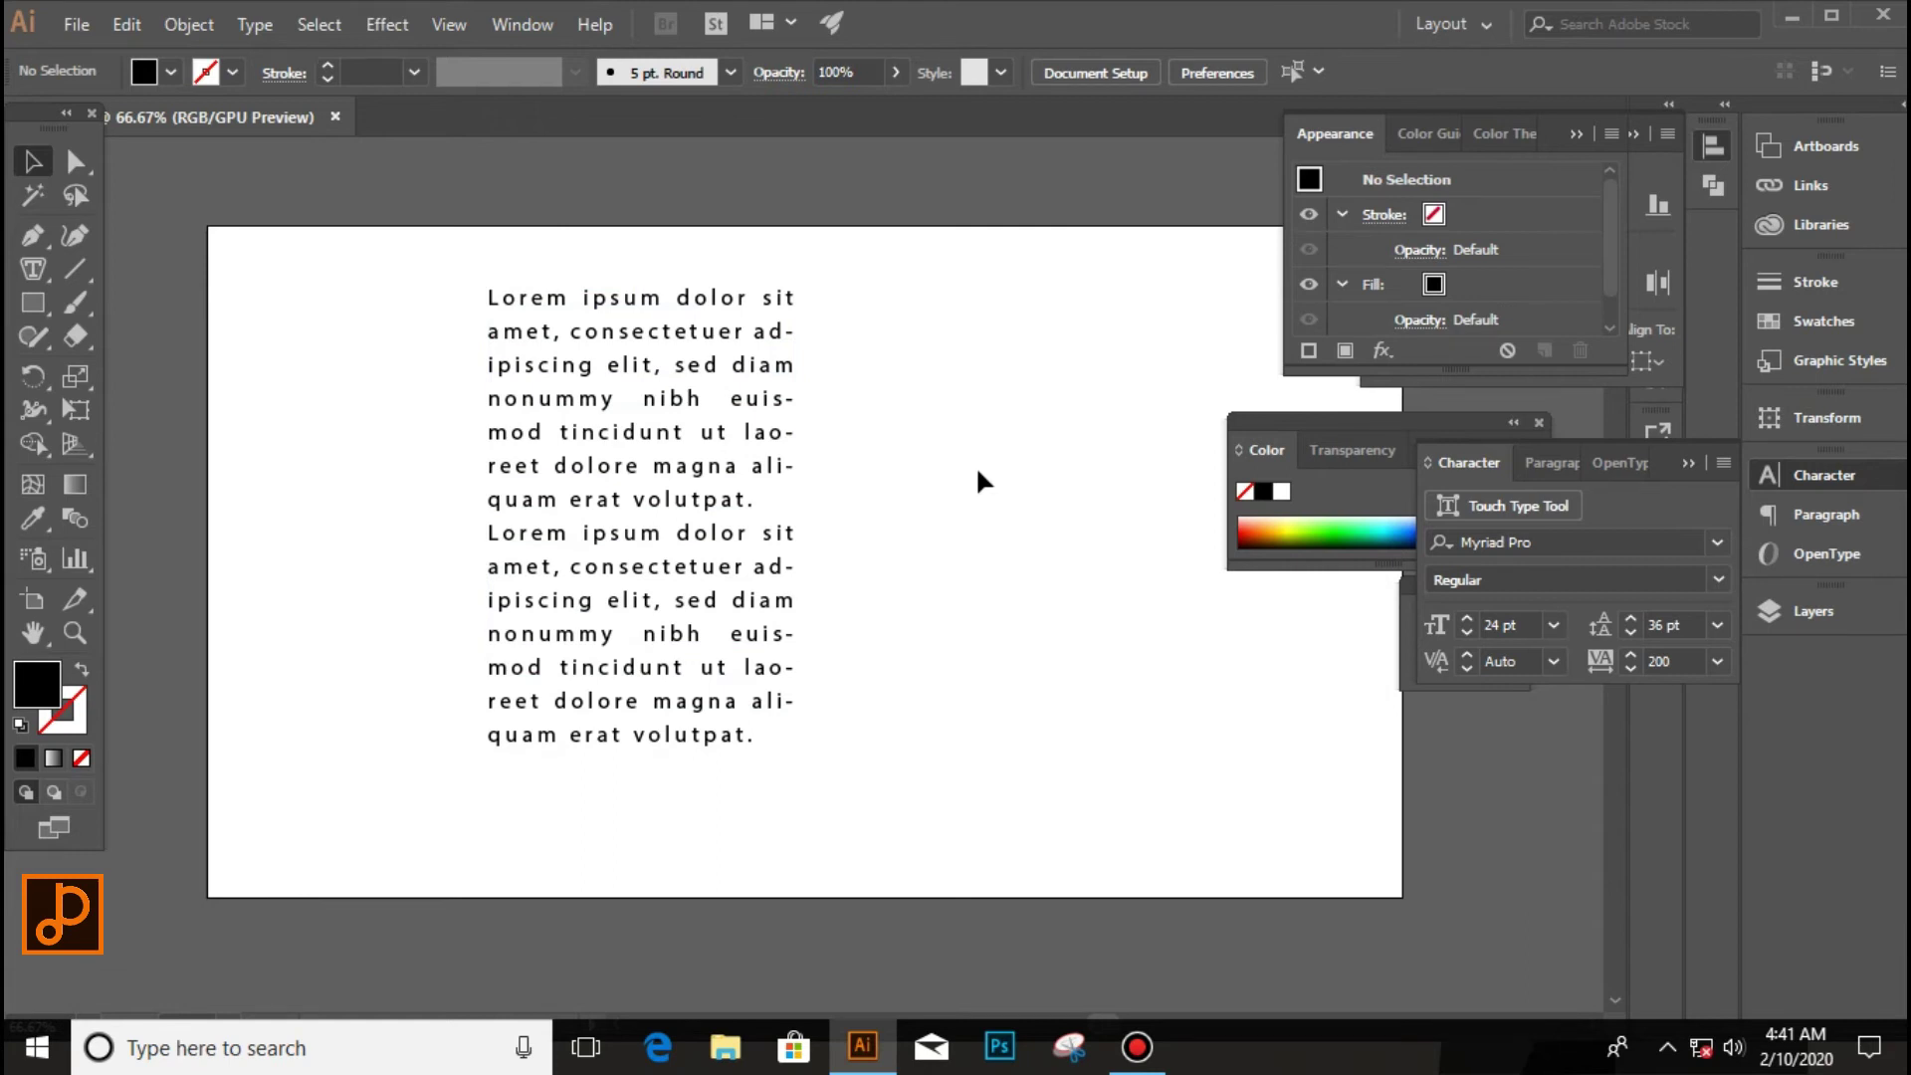
# Click the two-paragraph Lorem ipsum text frame to select it as one object.
pyautogui.scroll(2, 783, 456)
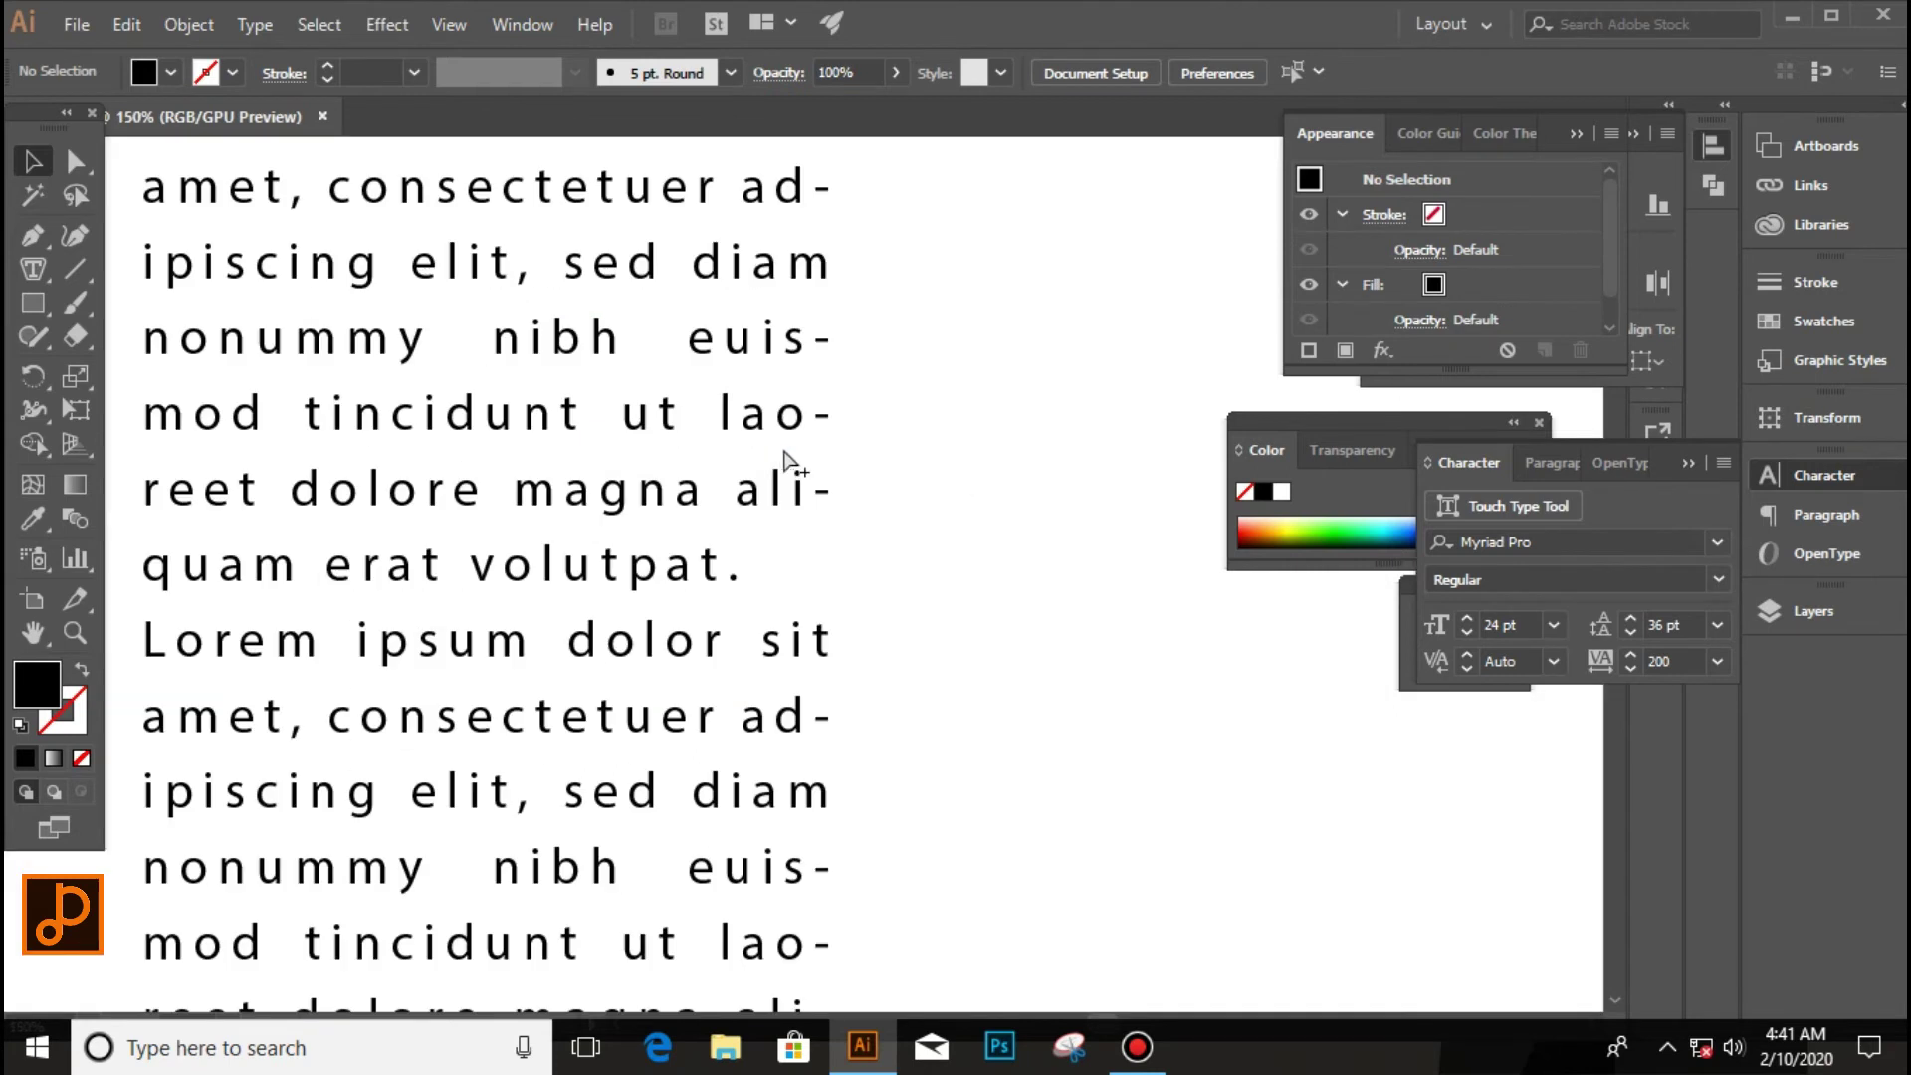
pyautogui.scroll(-1, 965, 458)
pyautogui.scroll(-1, 967, 457)
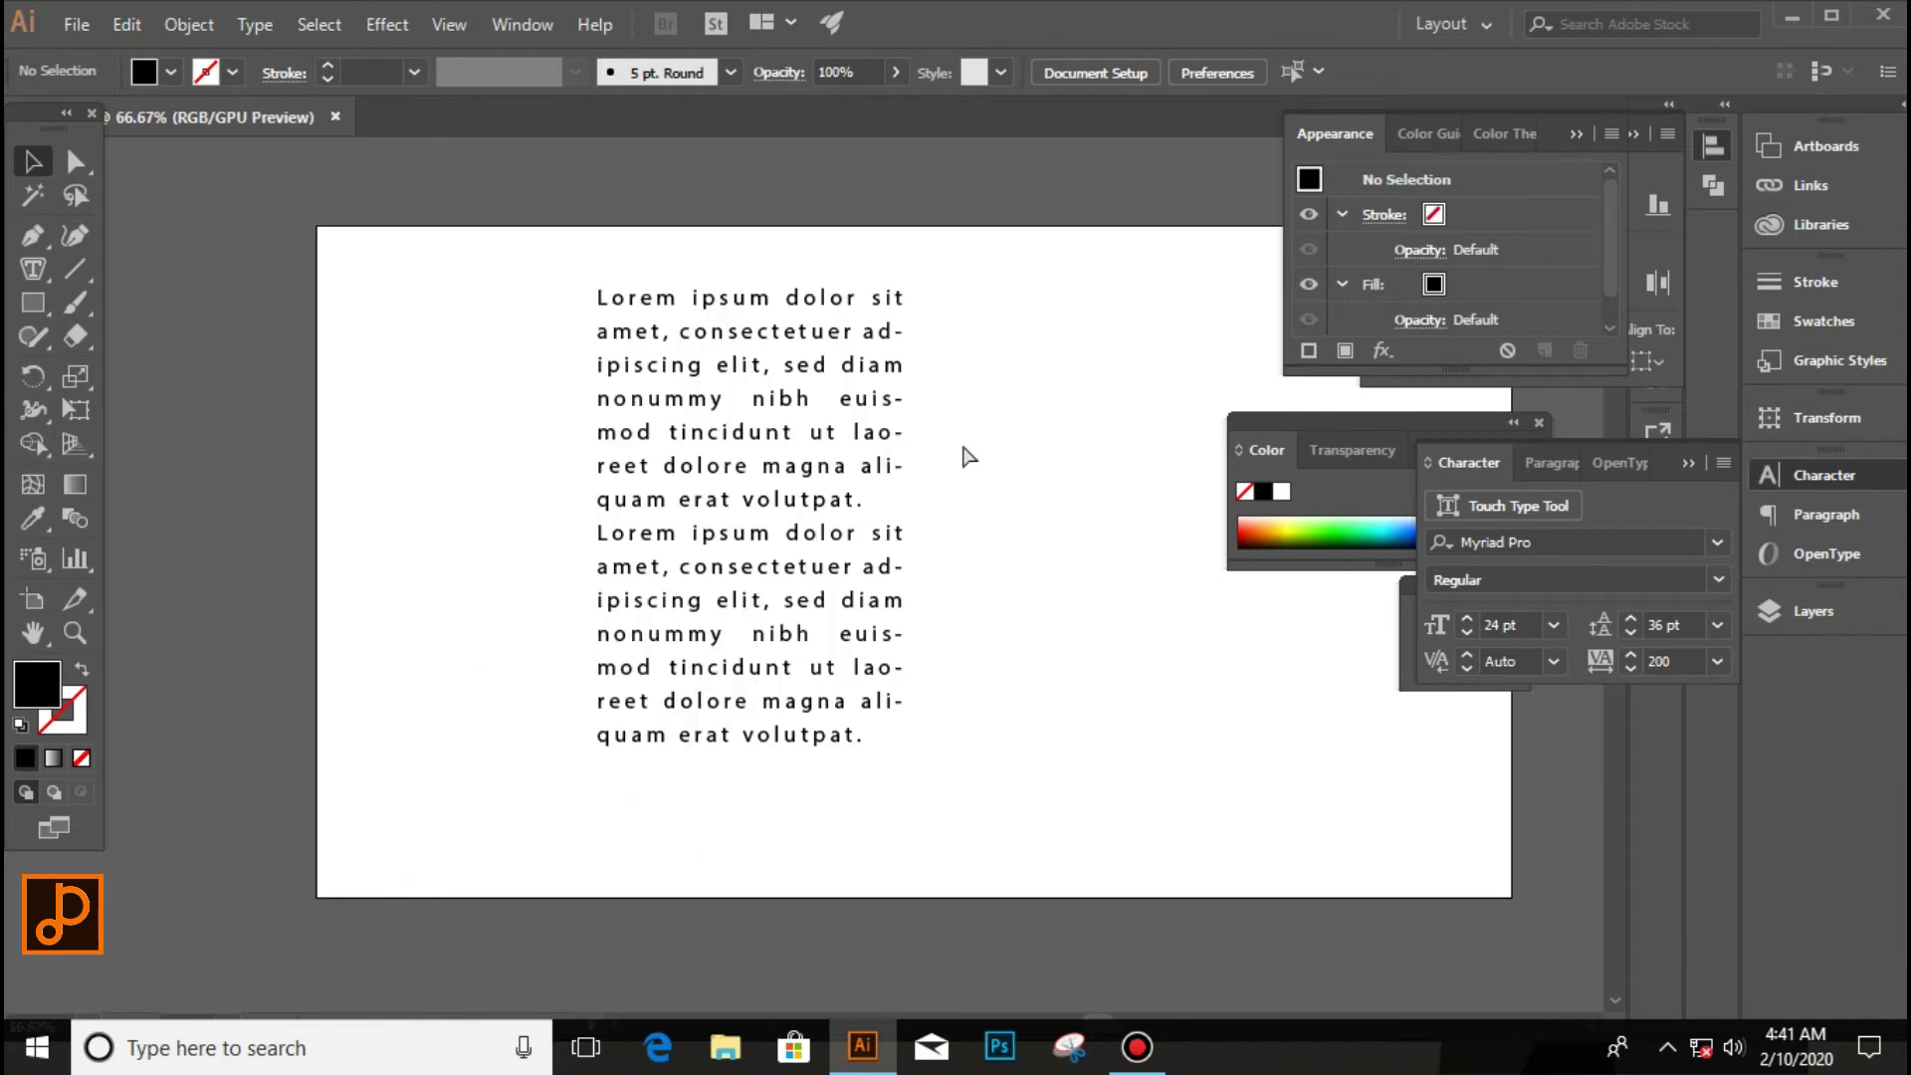
pyautogui.click(784, 434)
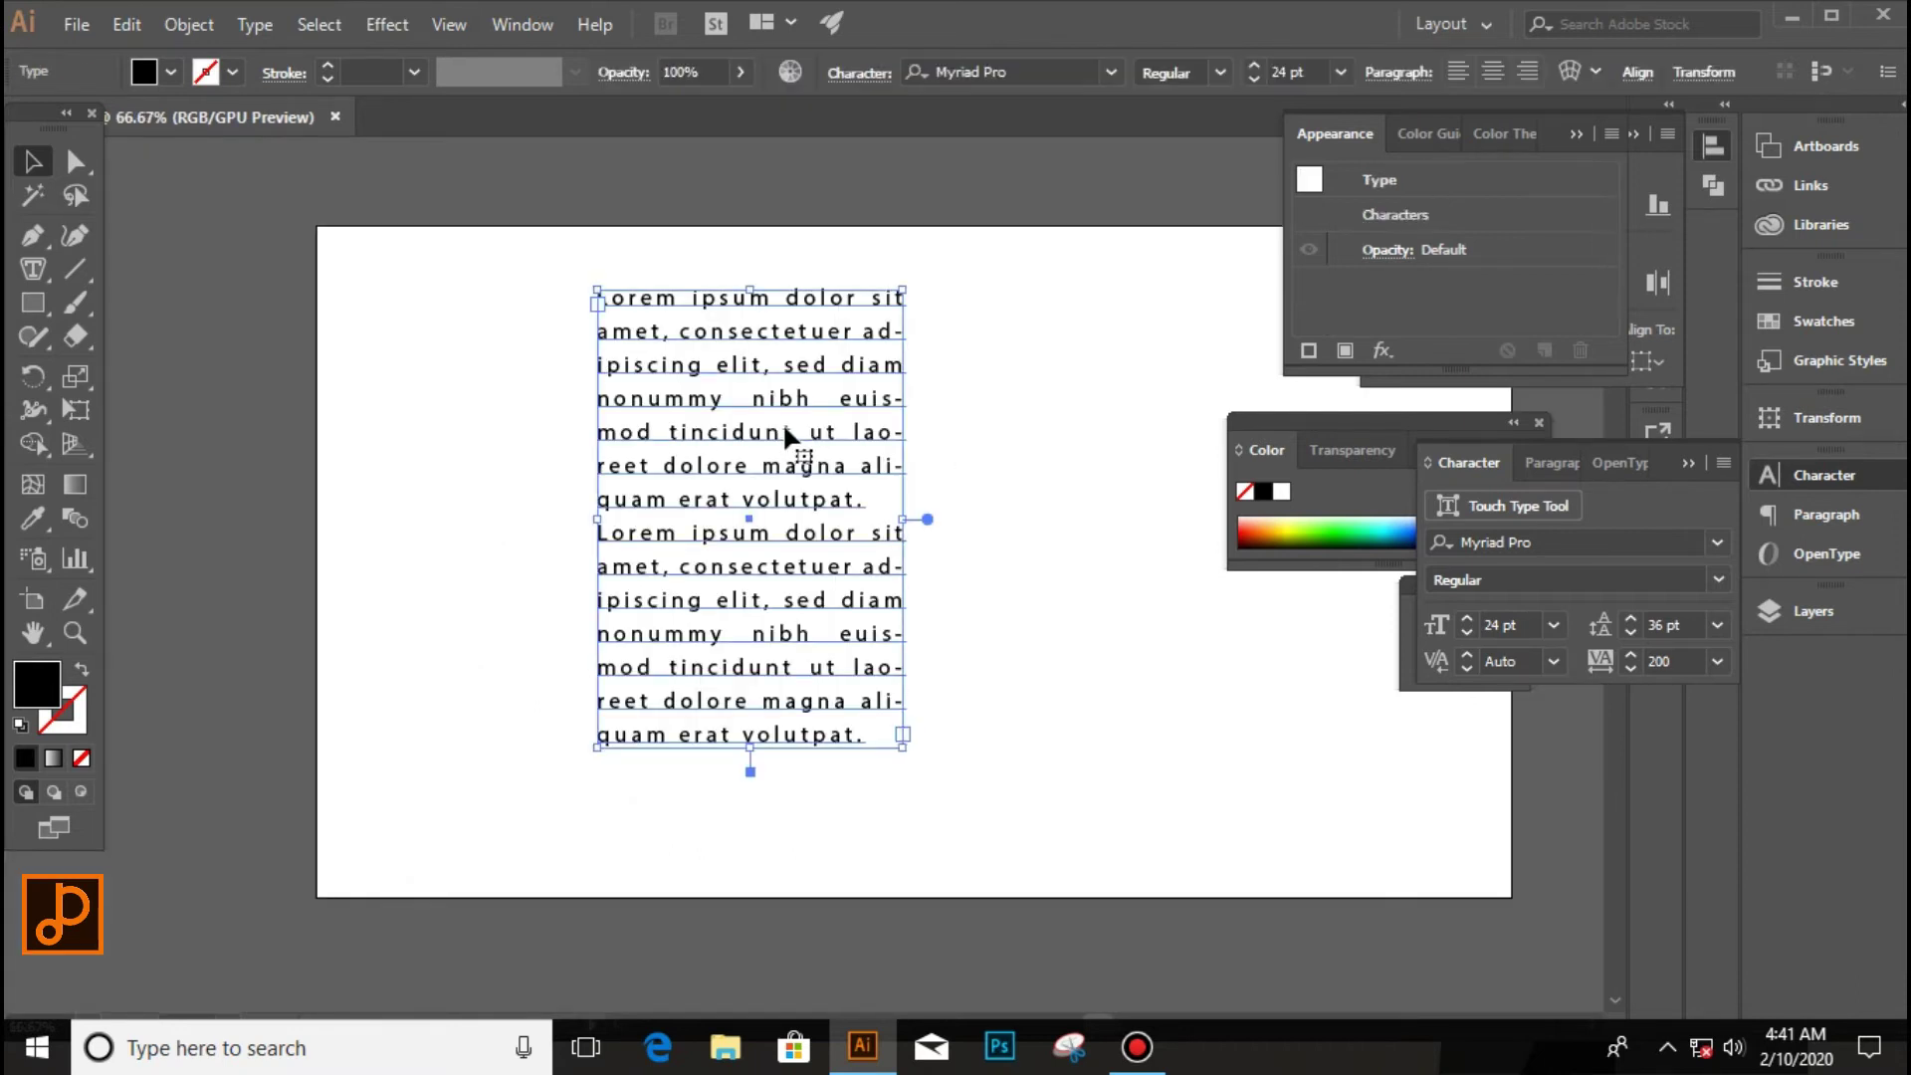
pyautogui.click(1036, 422)
pyautogui.click(797, 462)
# Select all the Lorem ipsum text and try tracking values of 197, then 75.
pyautogui.doubleClick(875, 454)
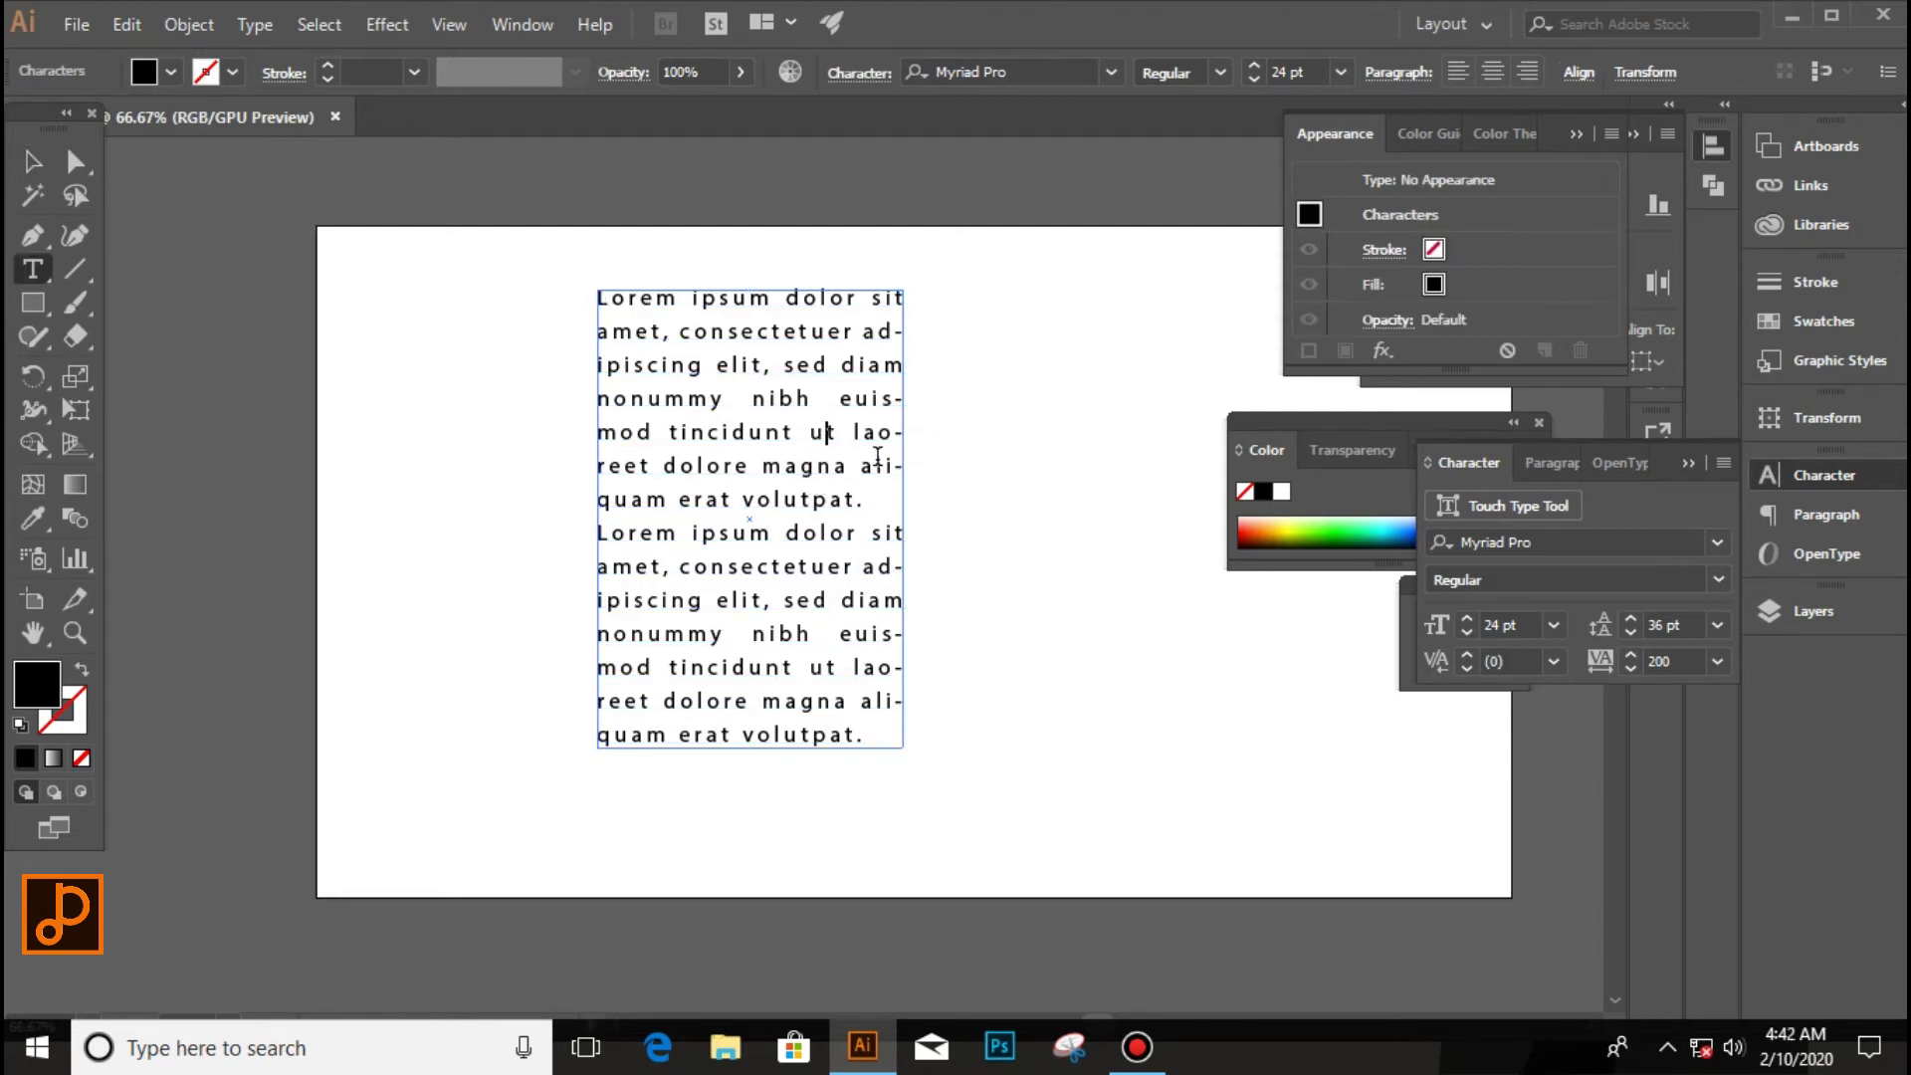
pyautogui.hotkey('ctrl', 'a')
pyautogui.doubleClick(1688, 661)
pyautogui.write('197')
pyautogui.press('Return')
pyautogui.write('75')
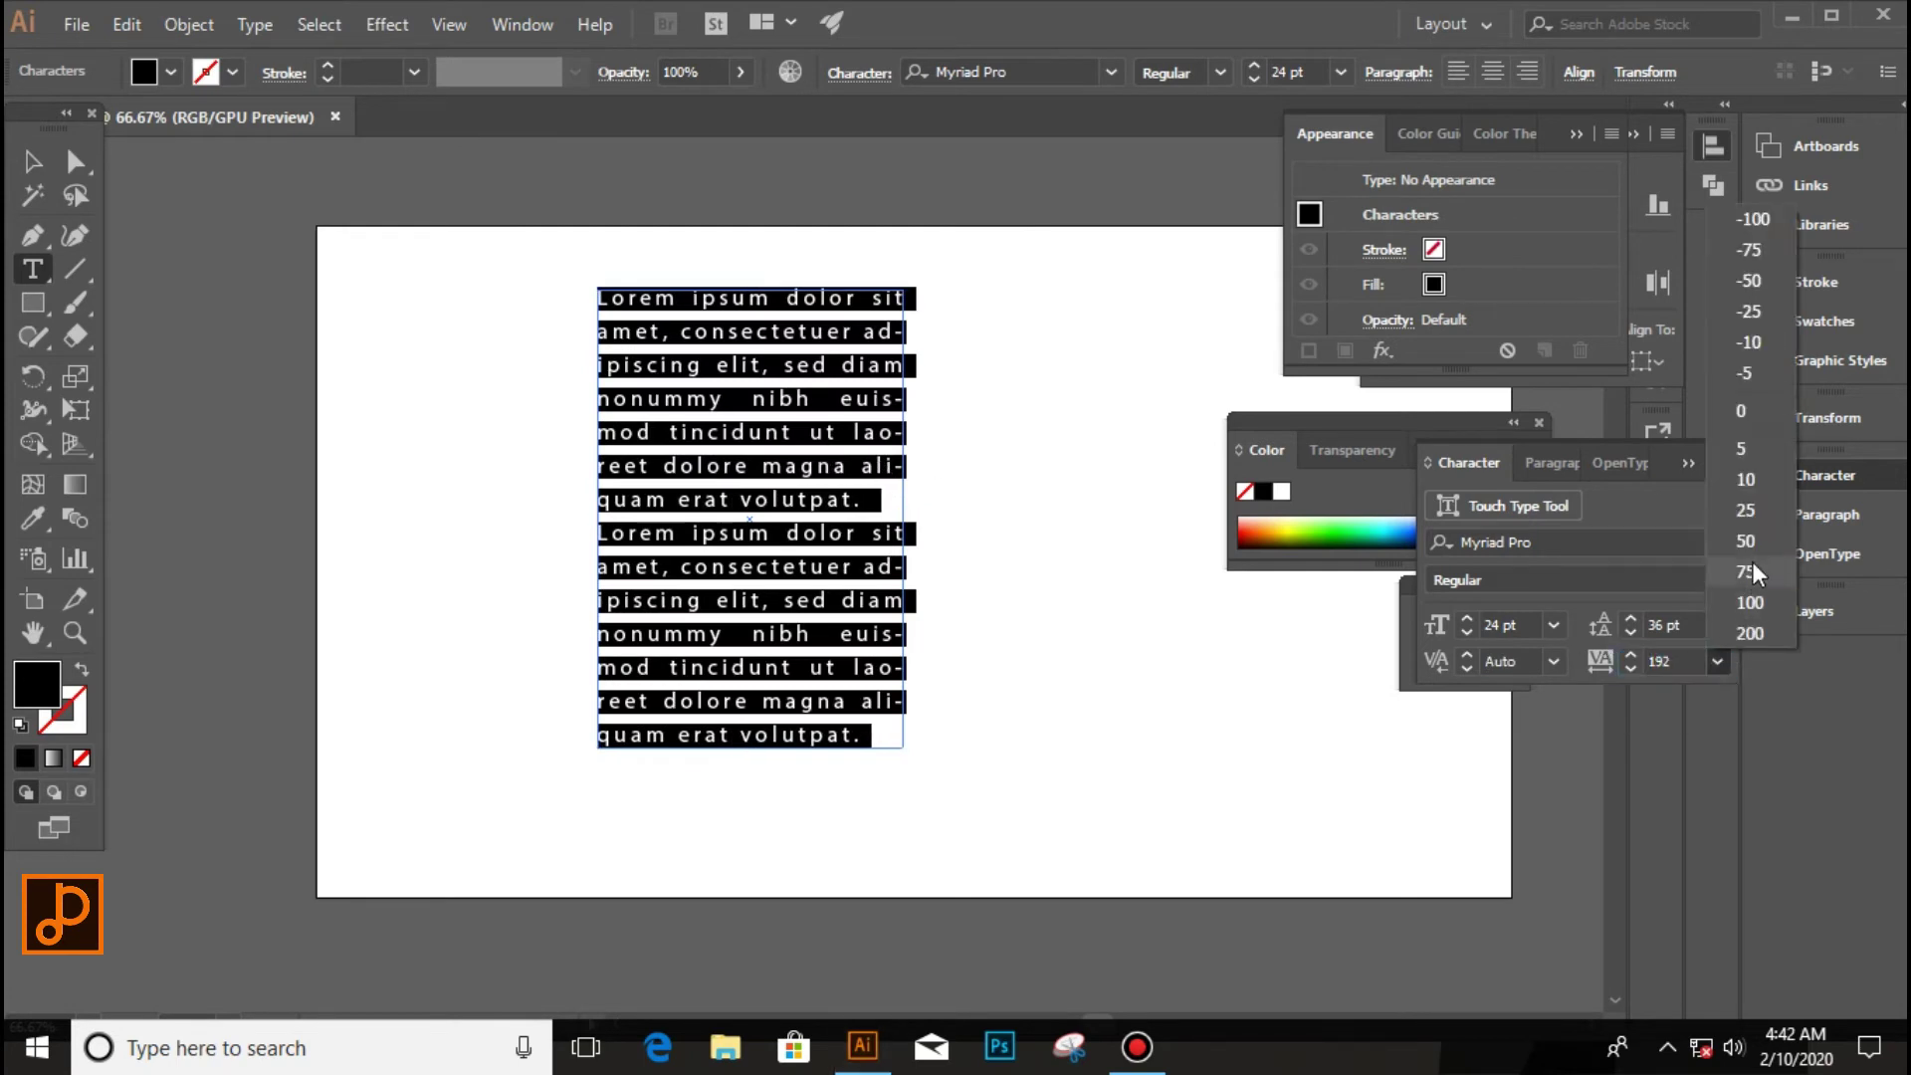
pyautogui.press('Return')
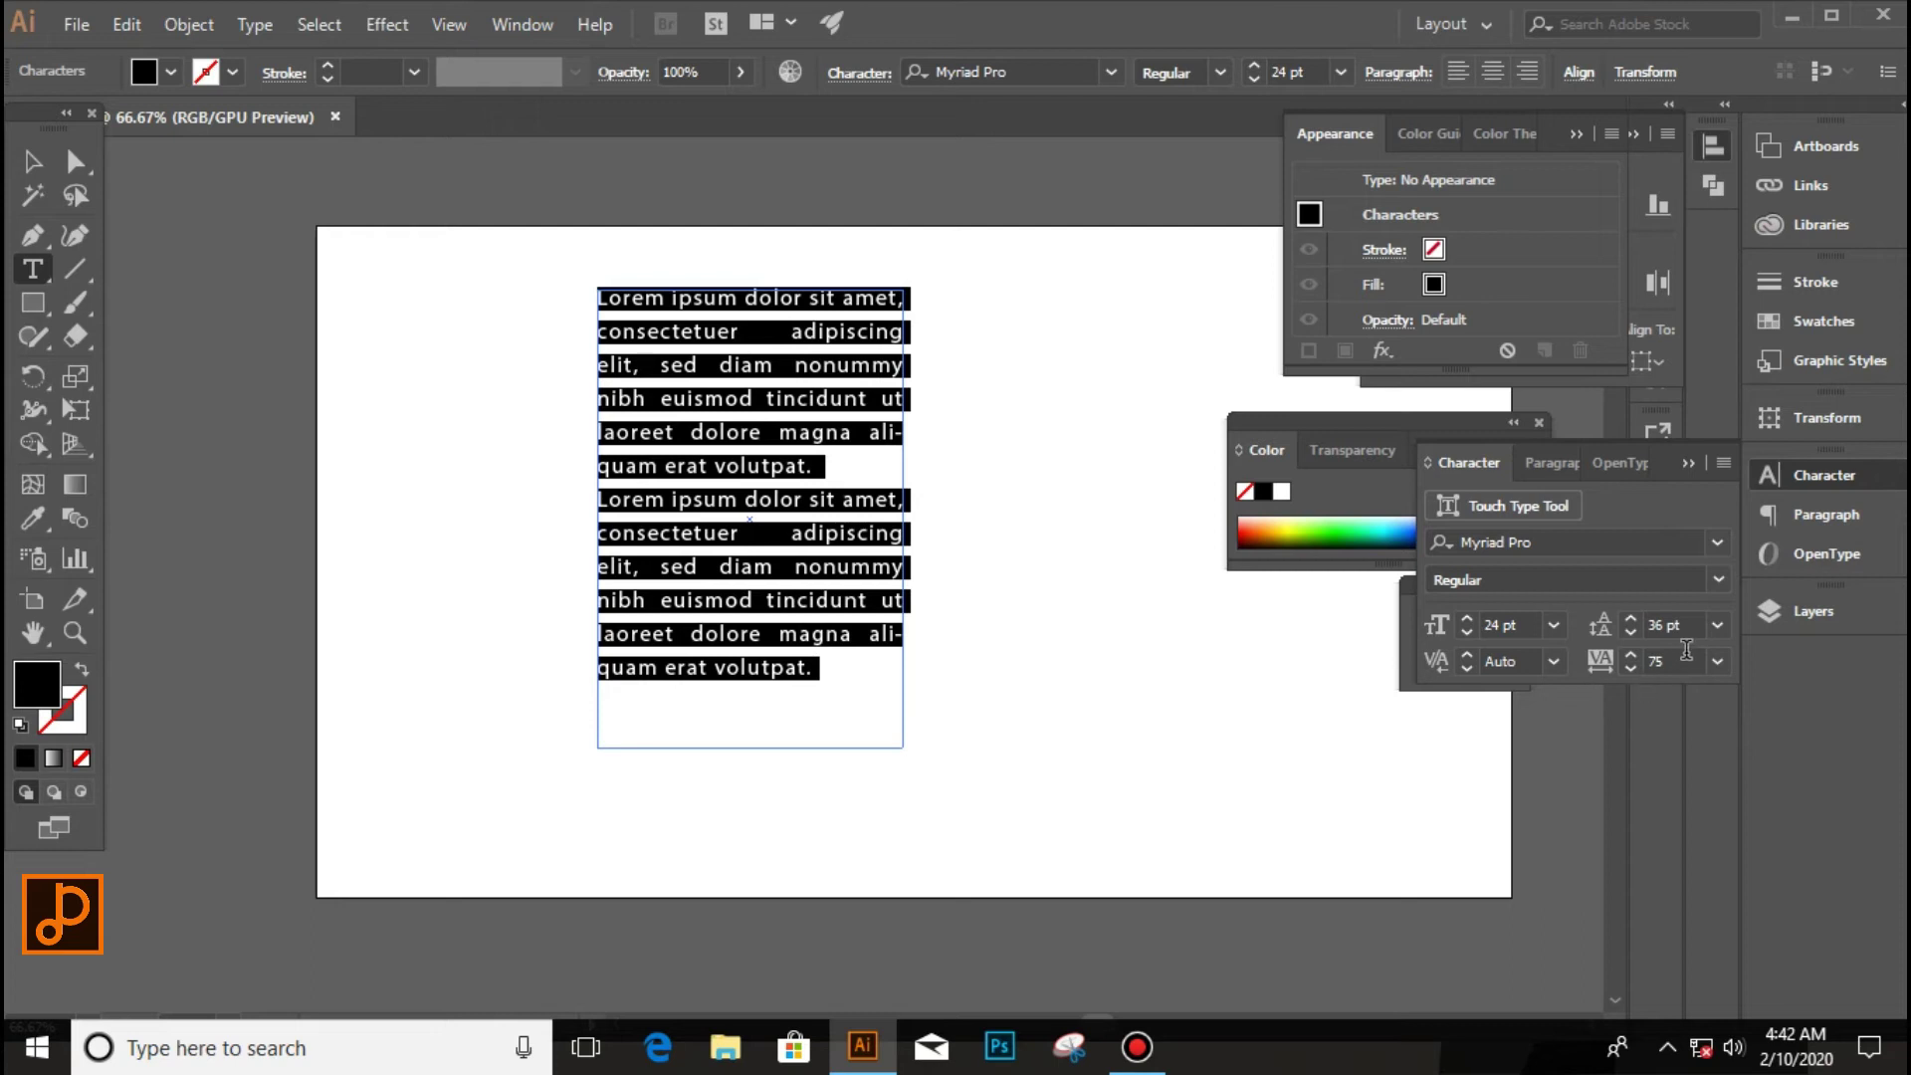
# Try line spacing of 18 pt, then 48 pt, and set tracking back to 200.
pyautogui.click(1716, 627)
pyautogui.click(1753, 416)
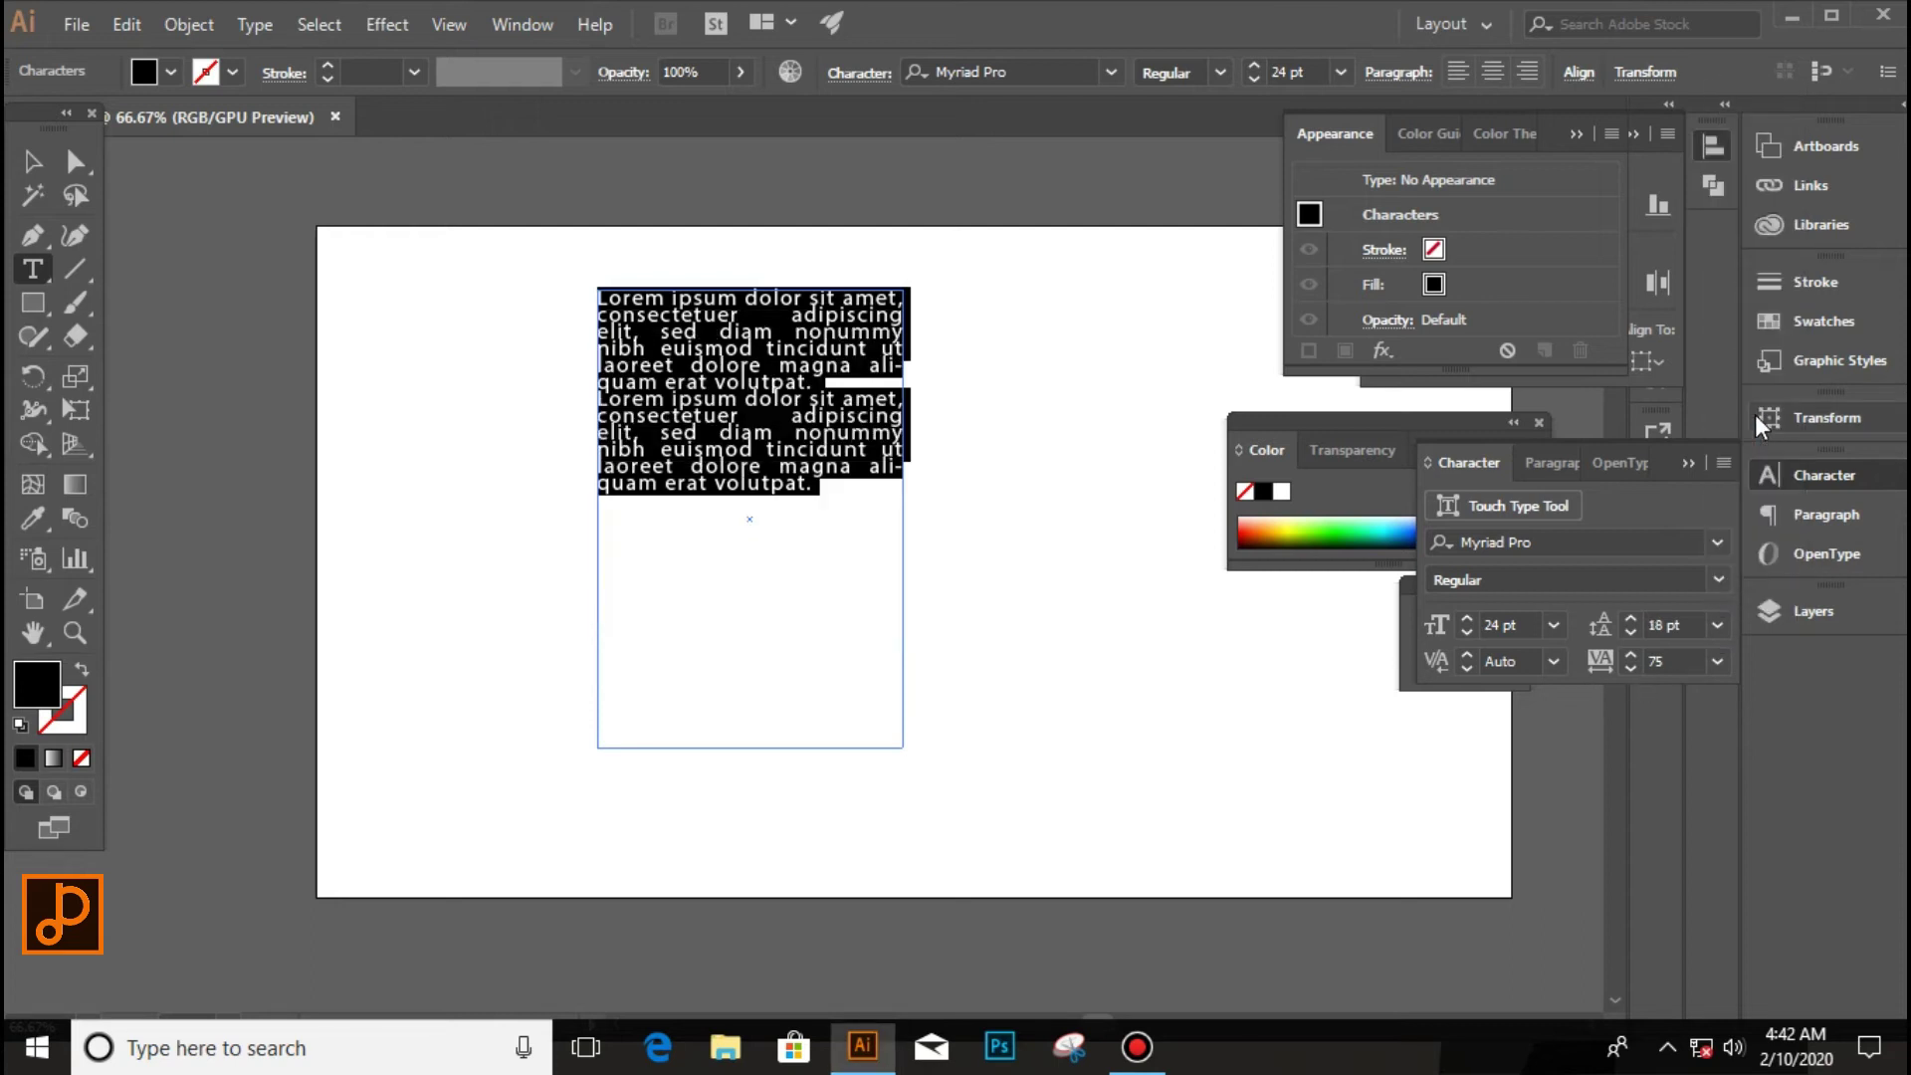
pyautogui.click(1716, 624)
pyautogui.click(1750, 540)
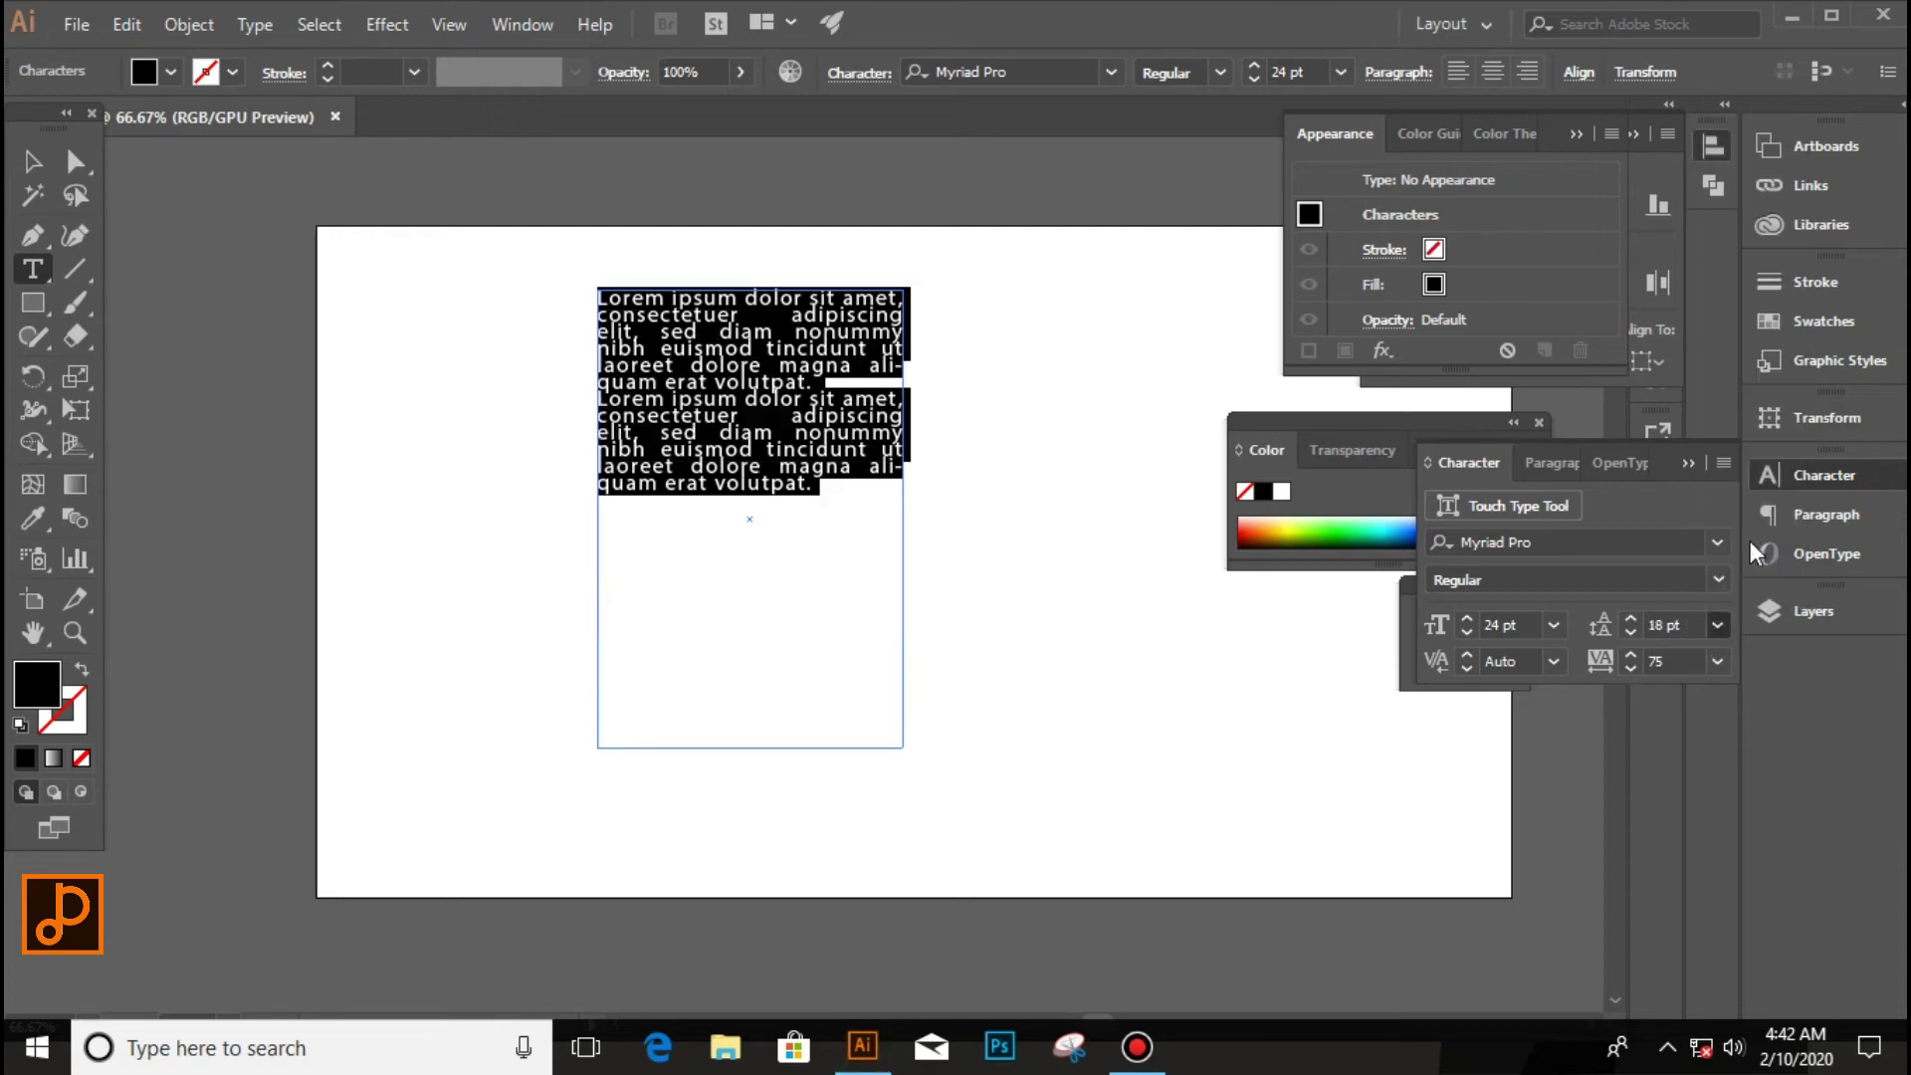
pyautogui.click(1722, 656)
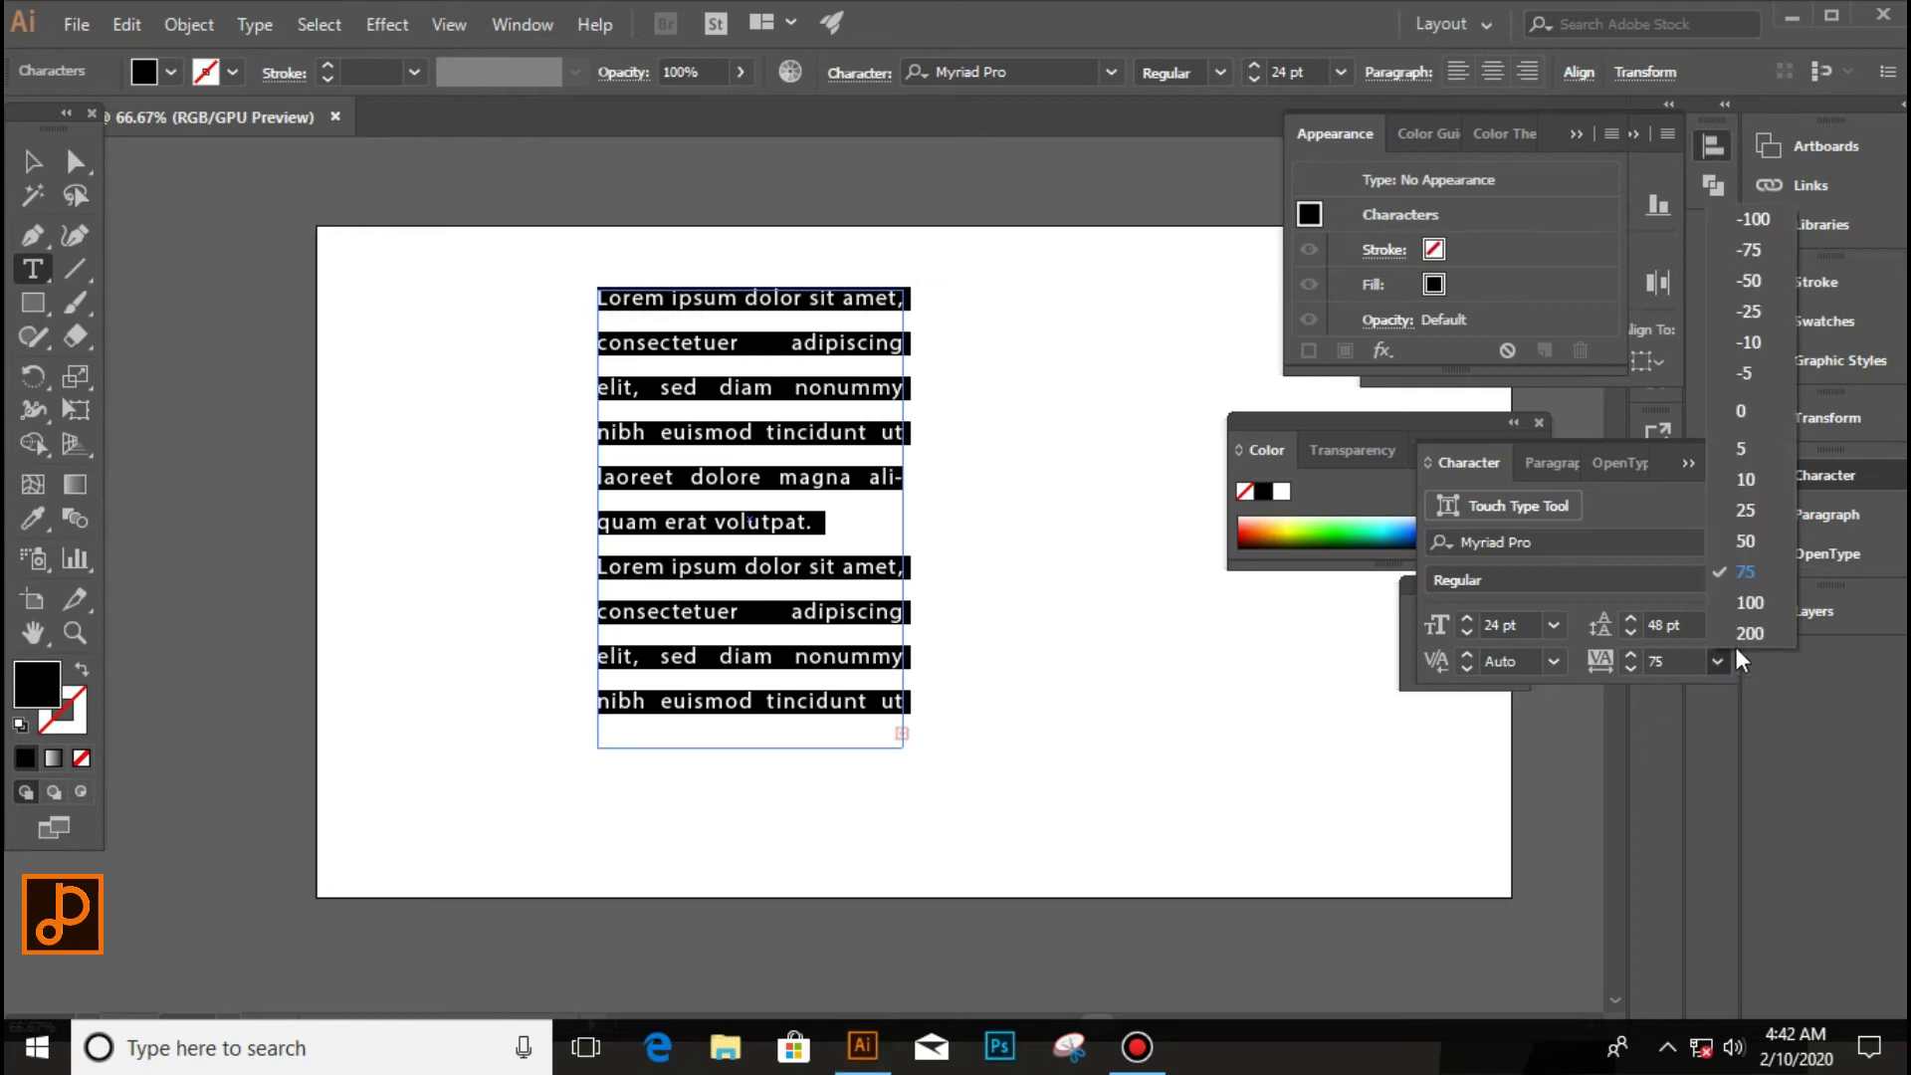
pyautogui.click(910, 669)
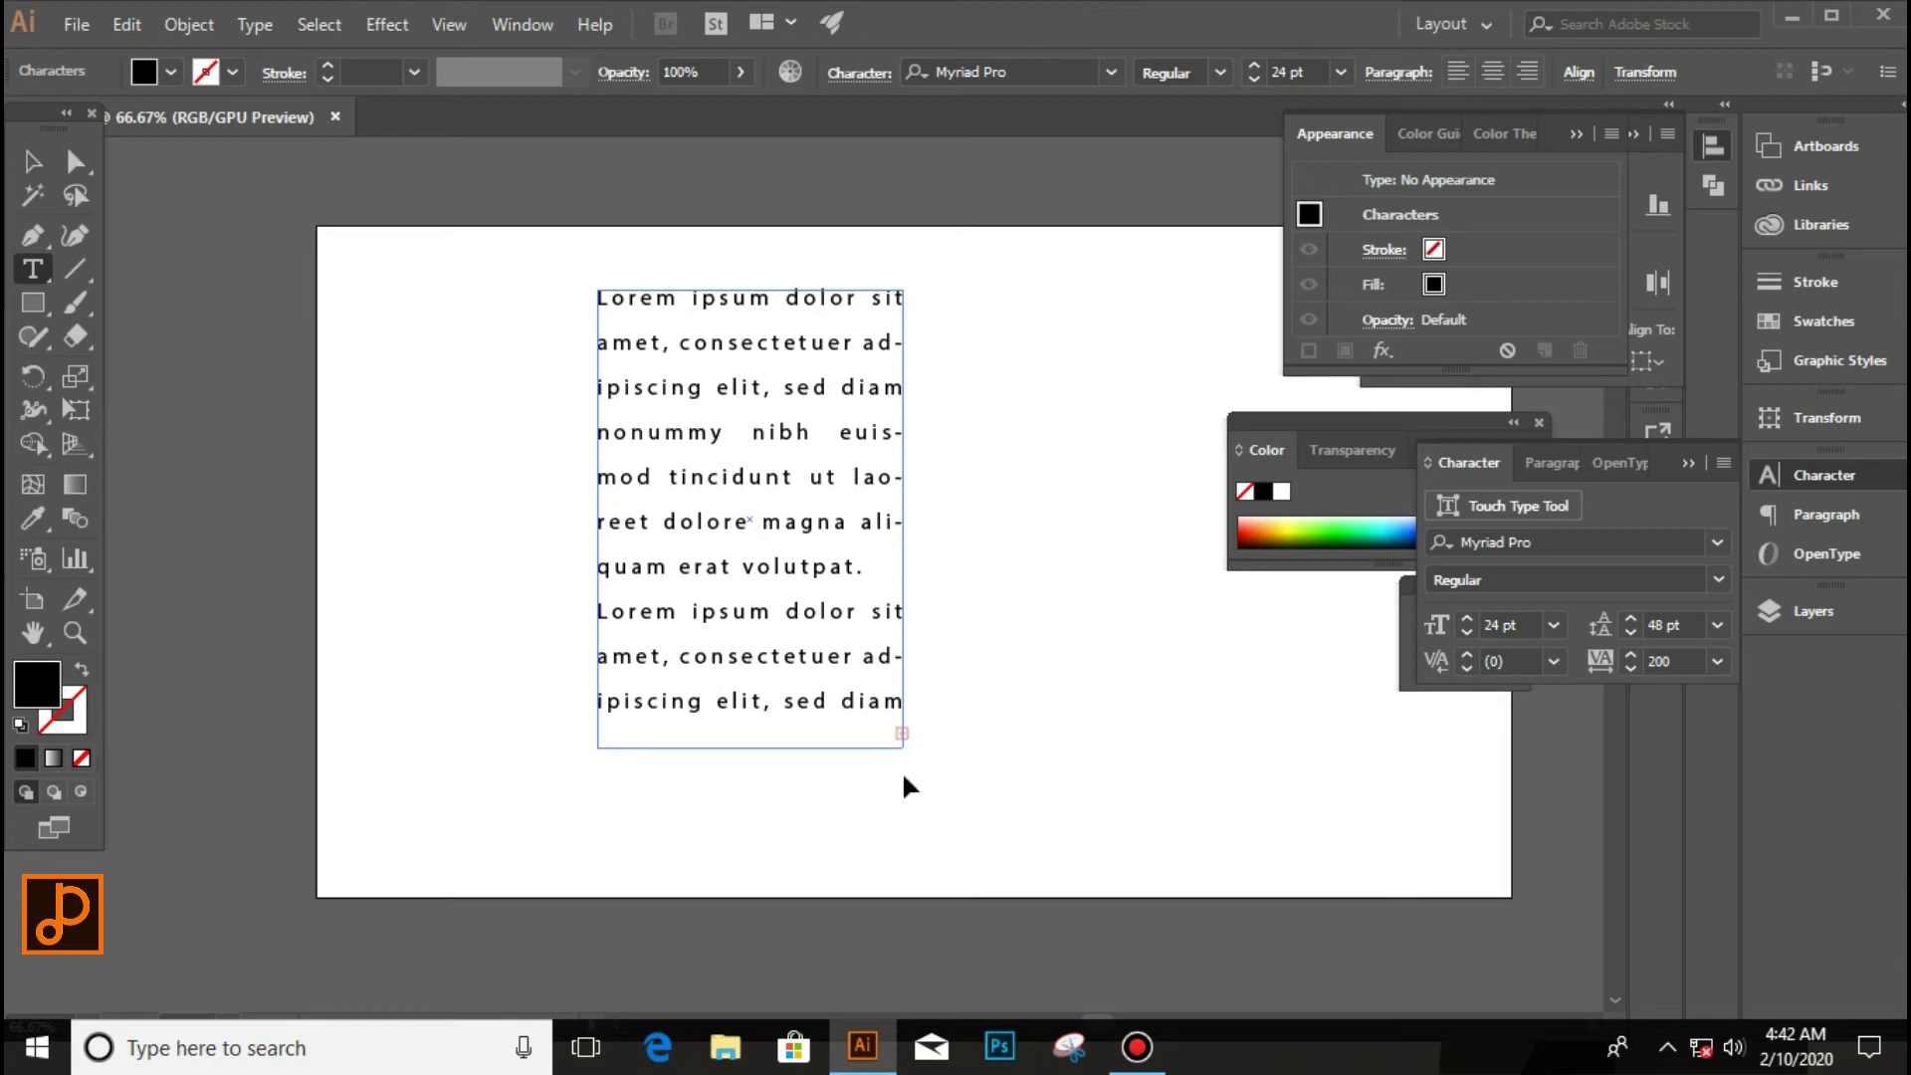
# Reselect all the text and settle on tracking 100 with 36 pt line spacing.
pyautogui.scroll(-2, 904, 777)
pyautogui.scroll(3, 898, 771)
pyautogui.scroll(3, 936, 677)
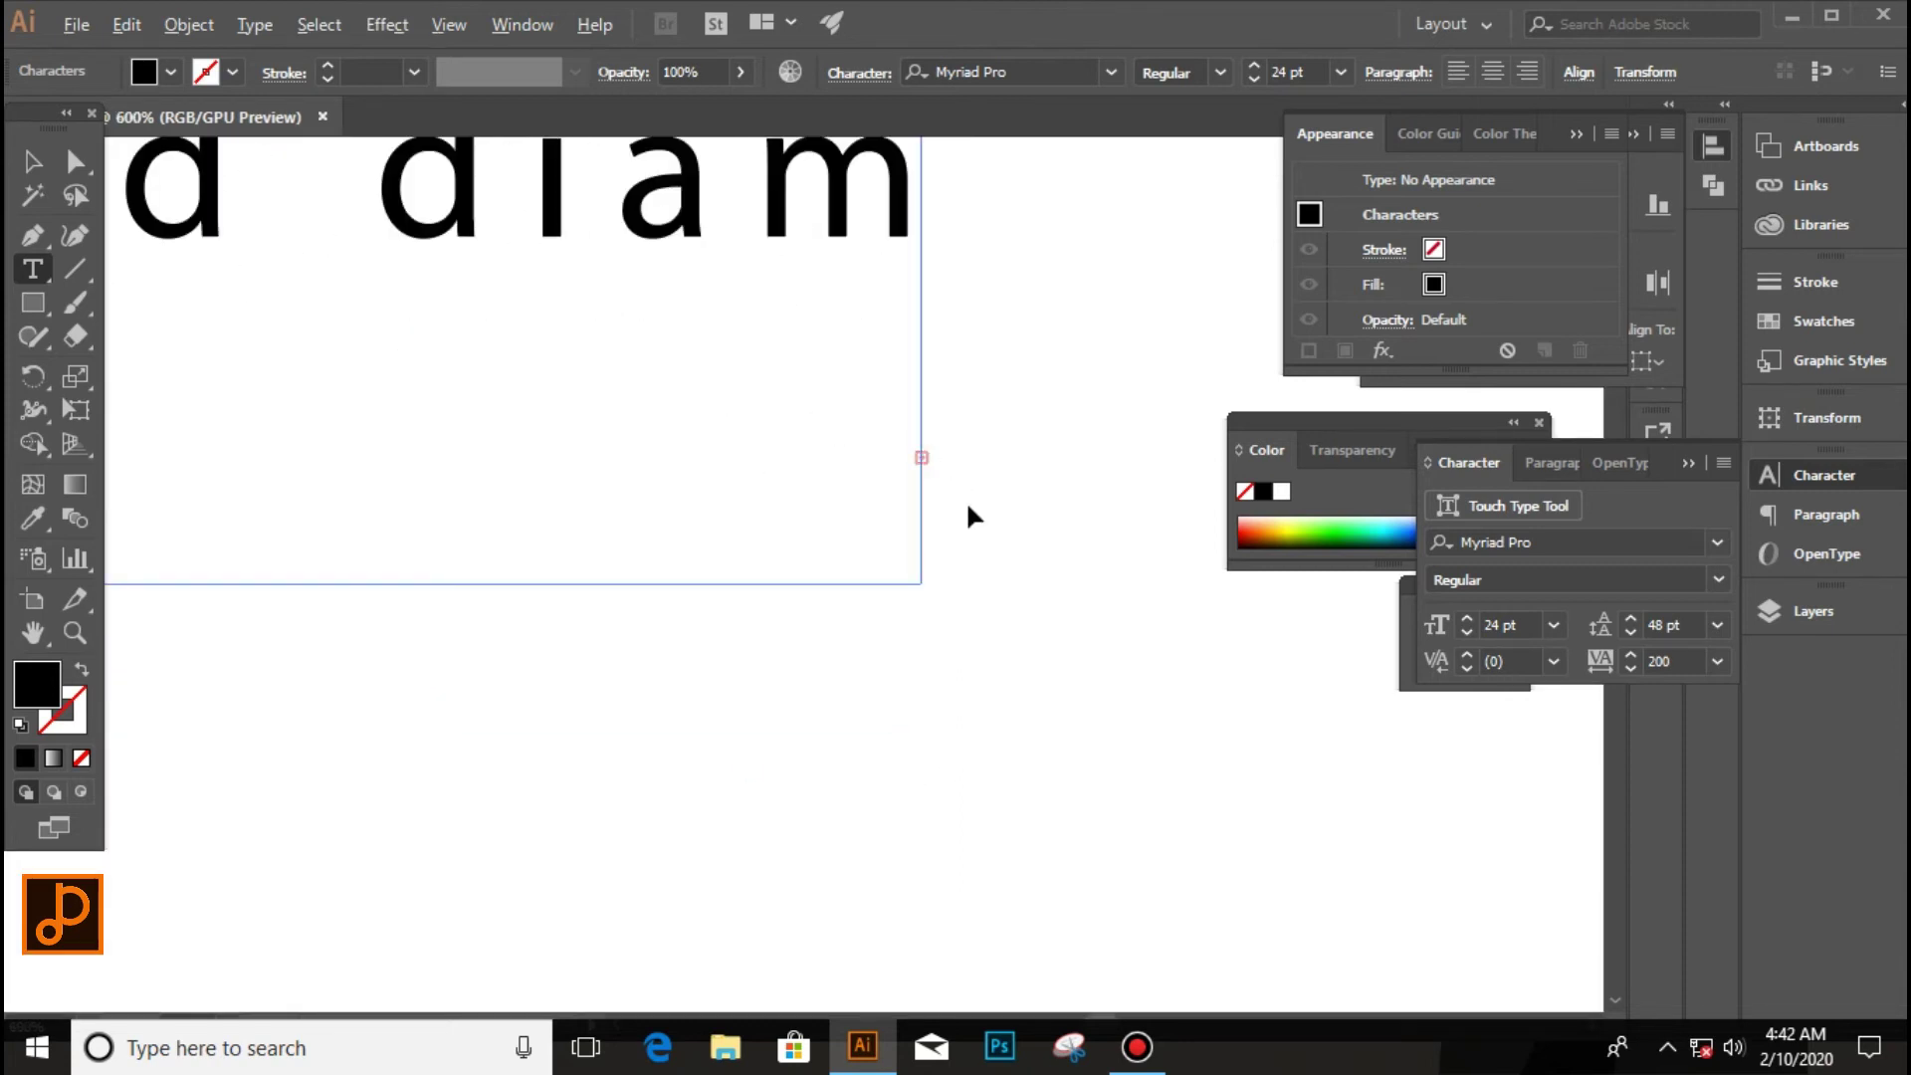
pyautogui.scroll(-4, 967, 506)
pyautogui.scroll(-3, 970, 505)
pyautogui.scroll(-1, 971, 512)
pyautogui.scroll(1, 940, 535)
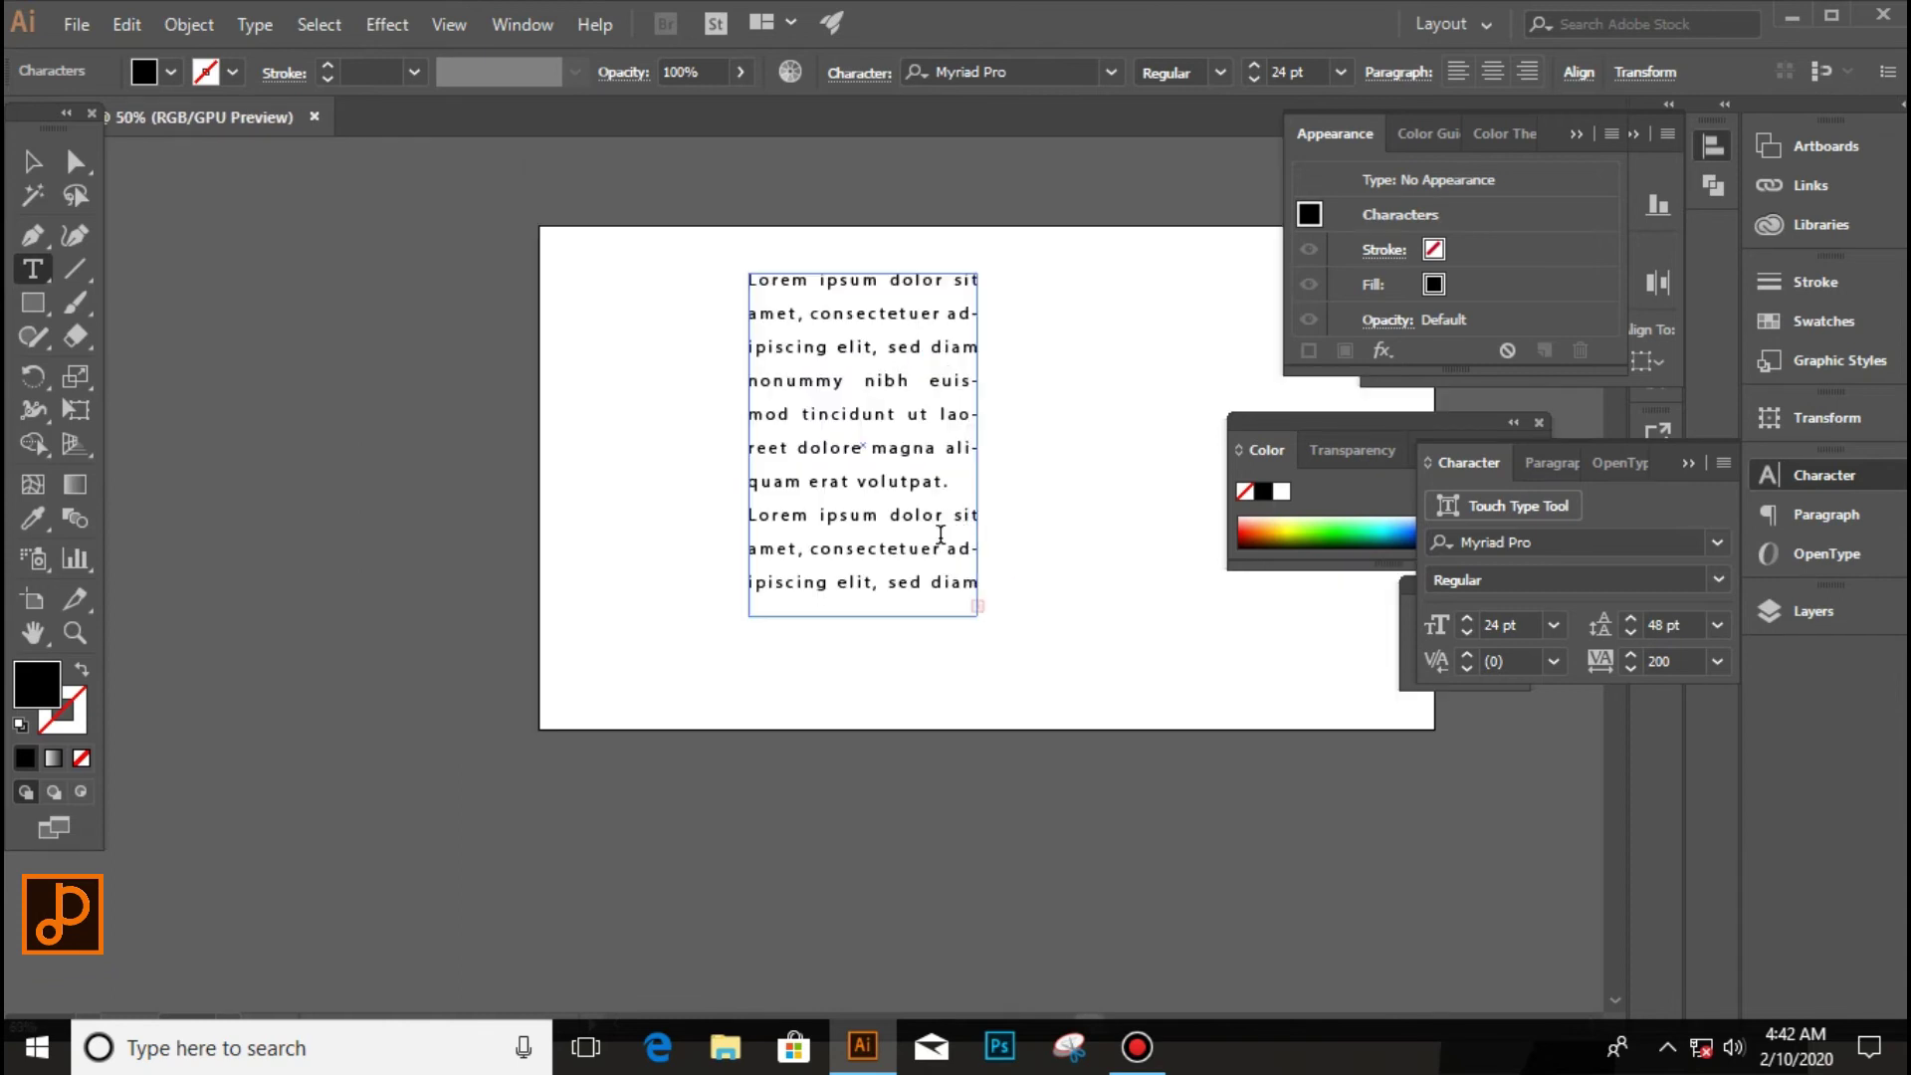
pyautogui.hotkey('ctrl', 'a')
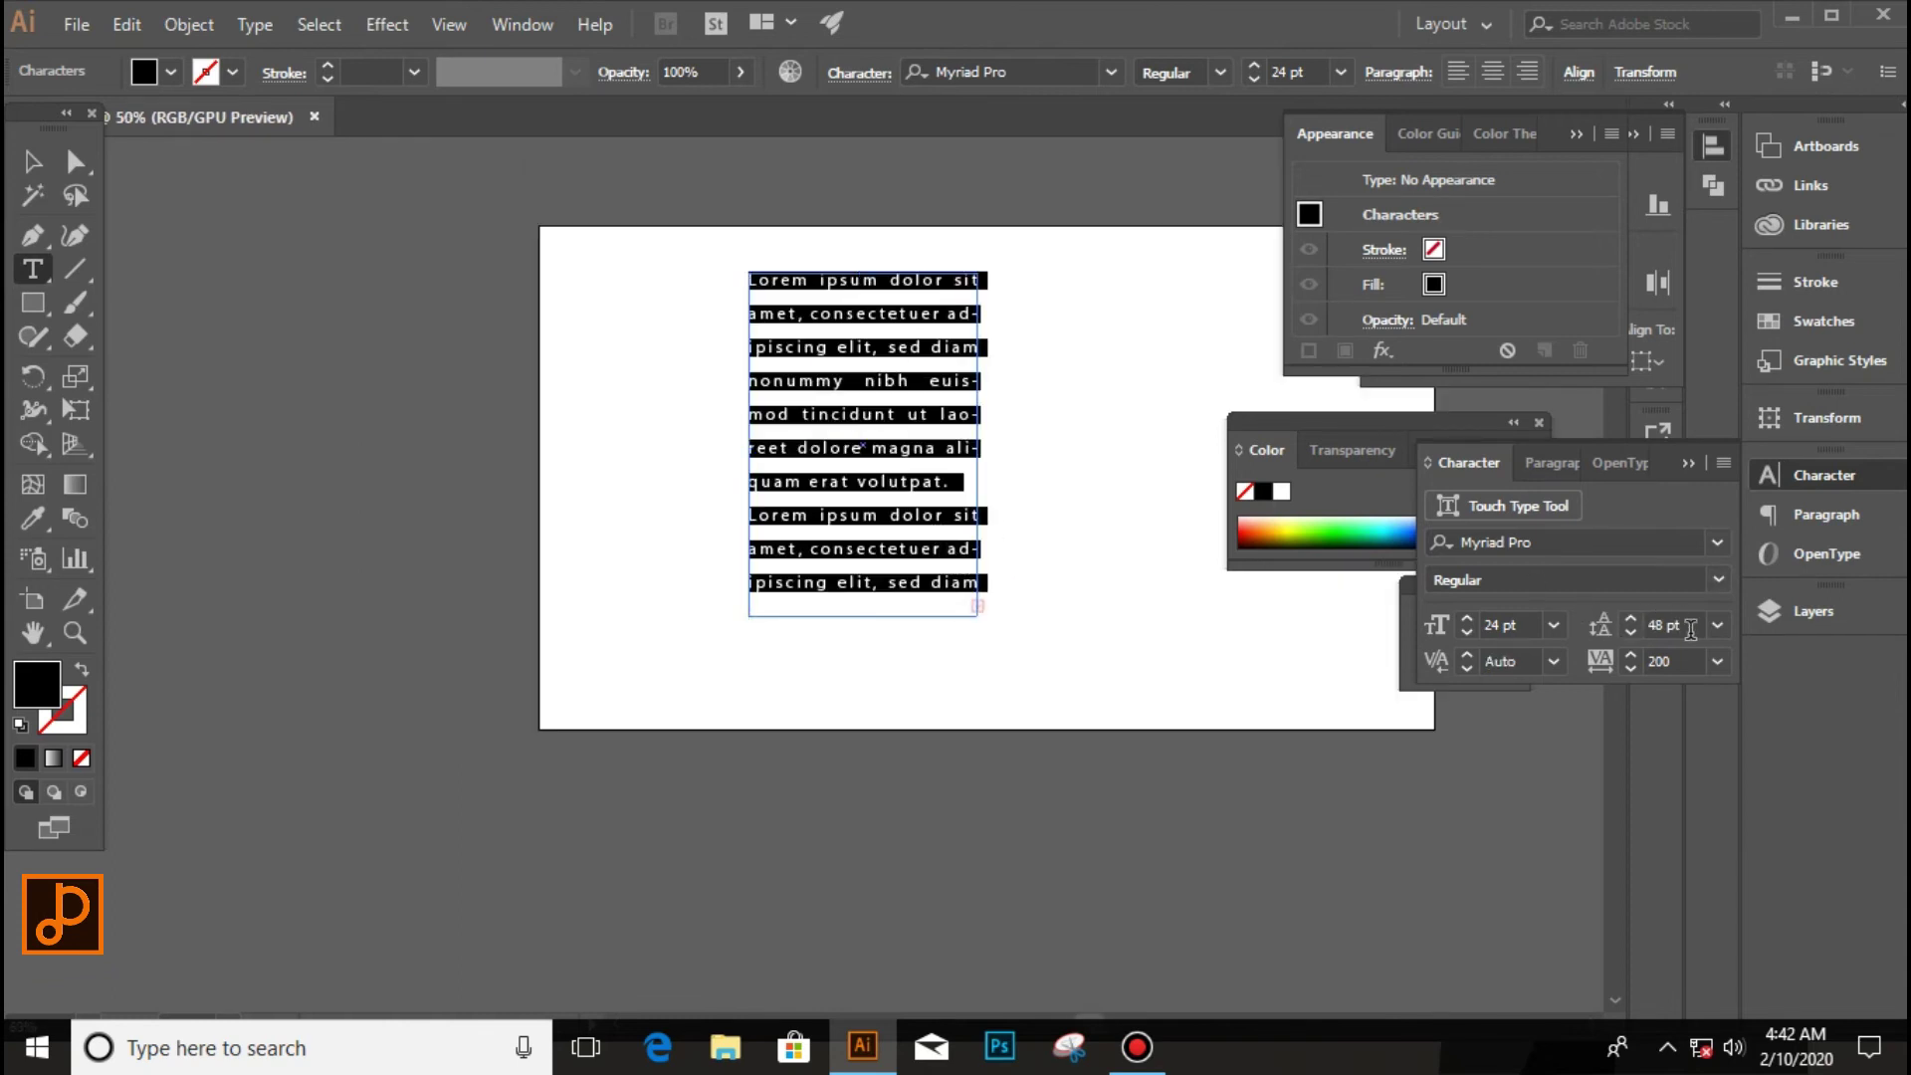
pyautogui.click(1714, 657)
pyautogui.click(1736, 590)
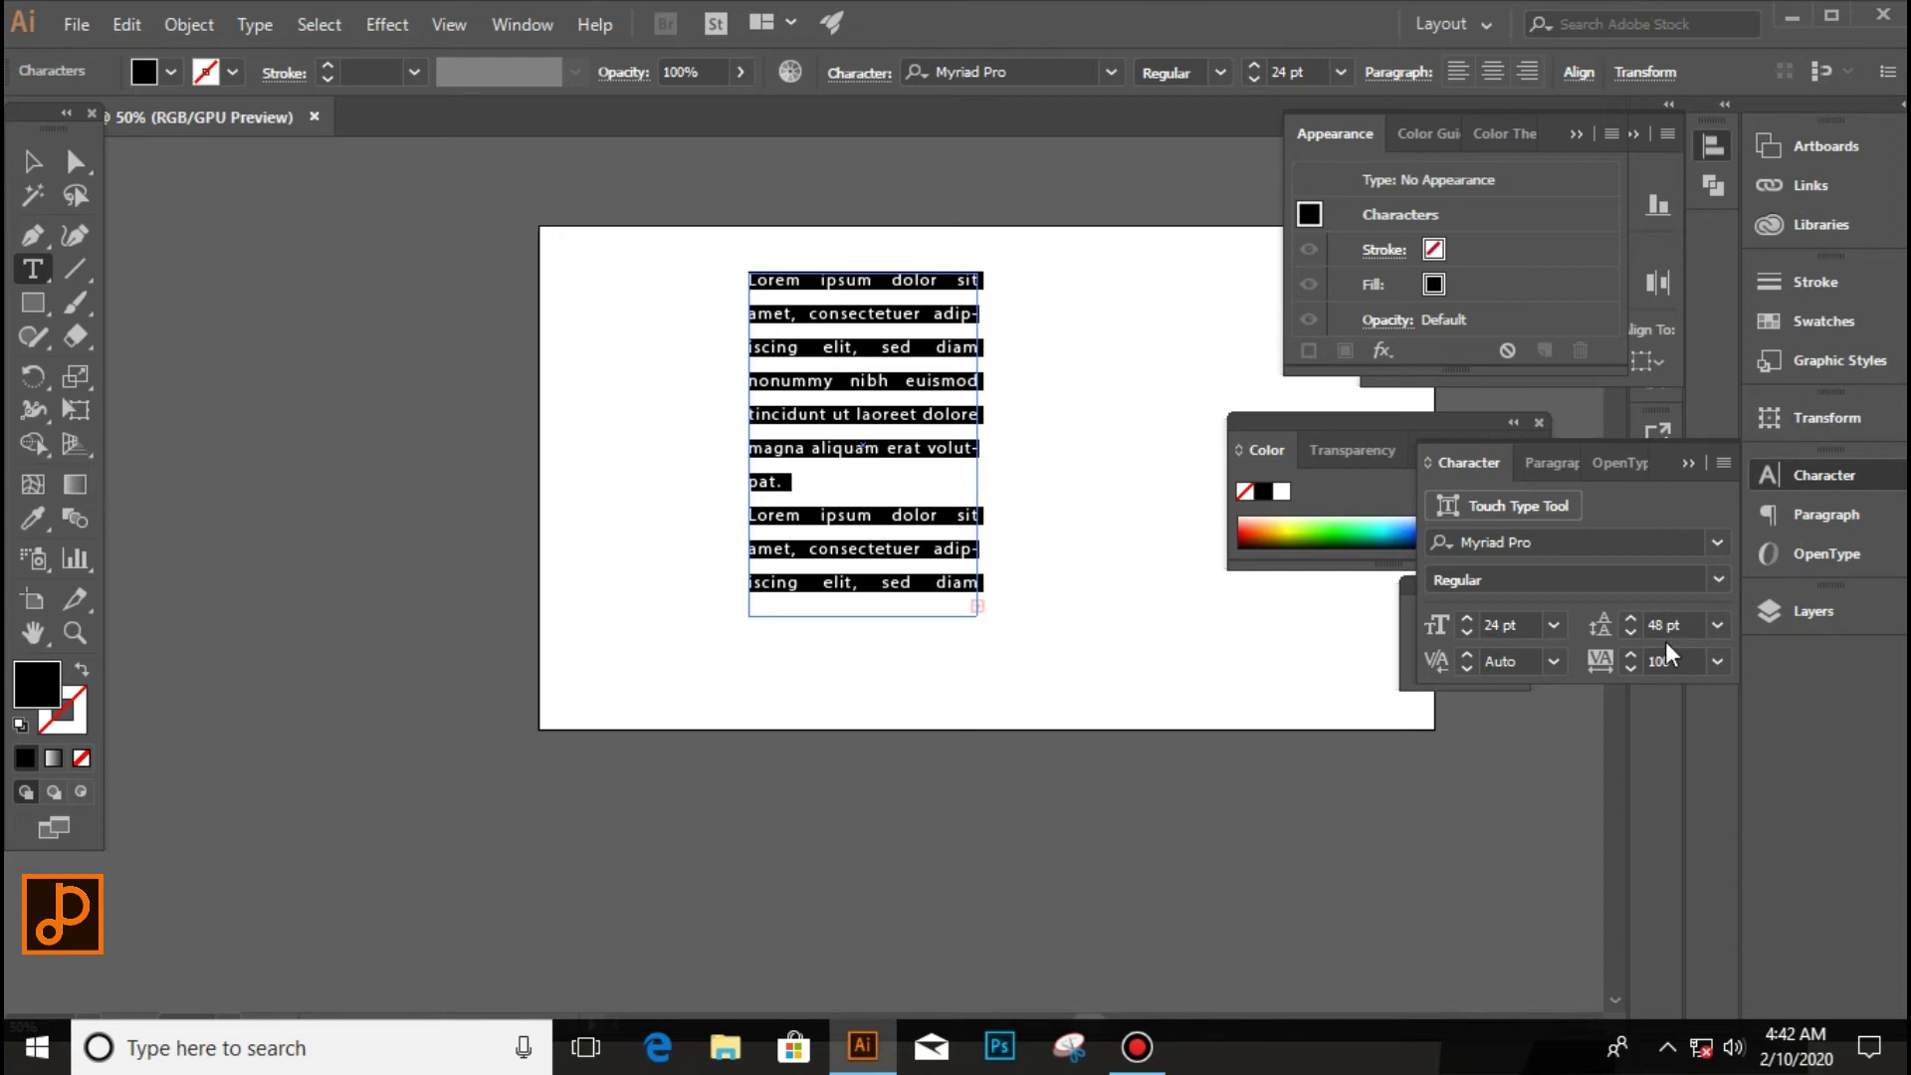
pyautogui.click(1717, 625)
pyautogui.click(1734, 498)
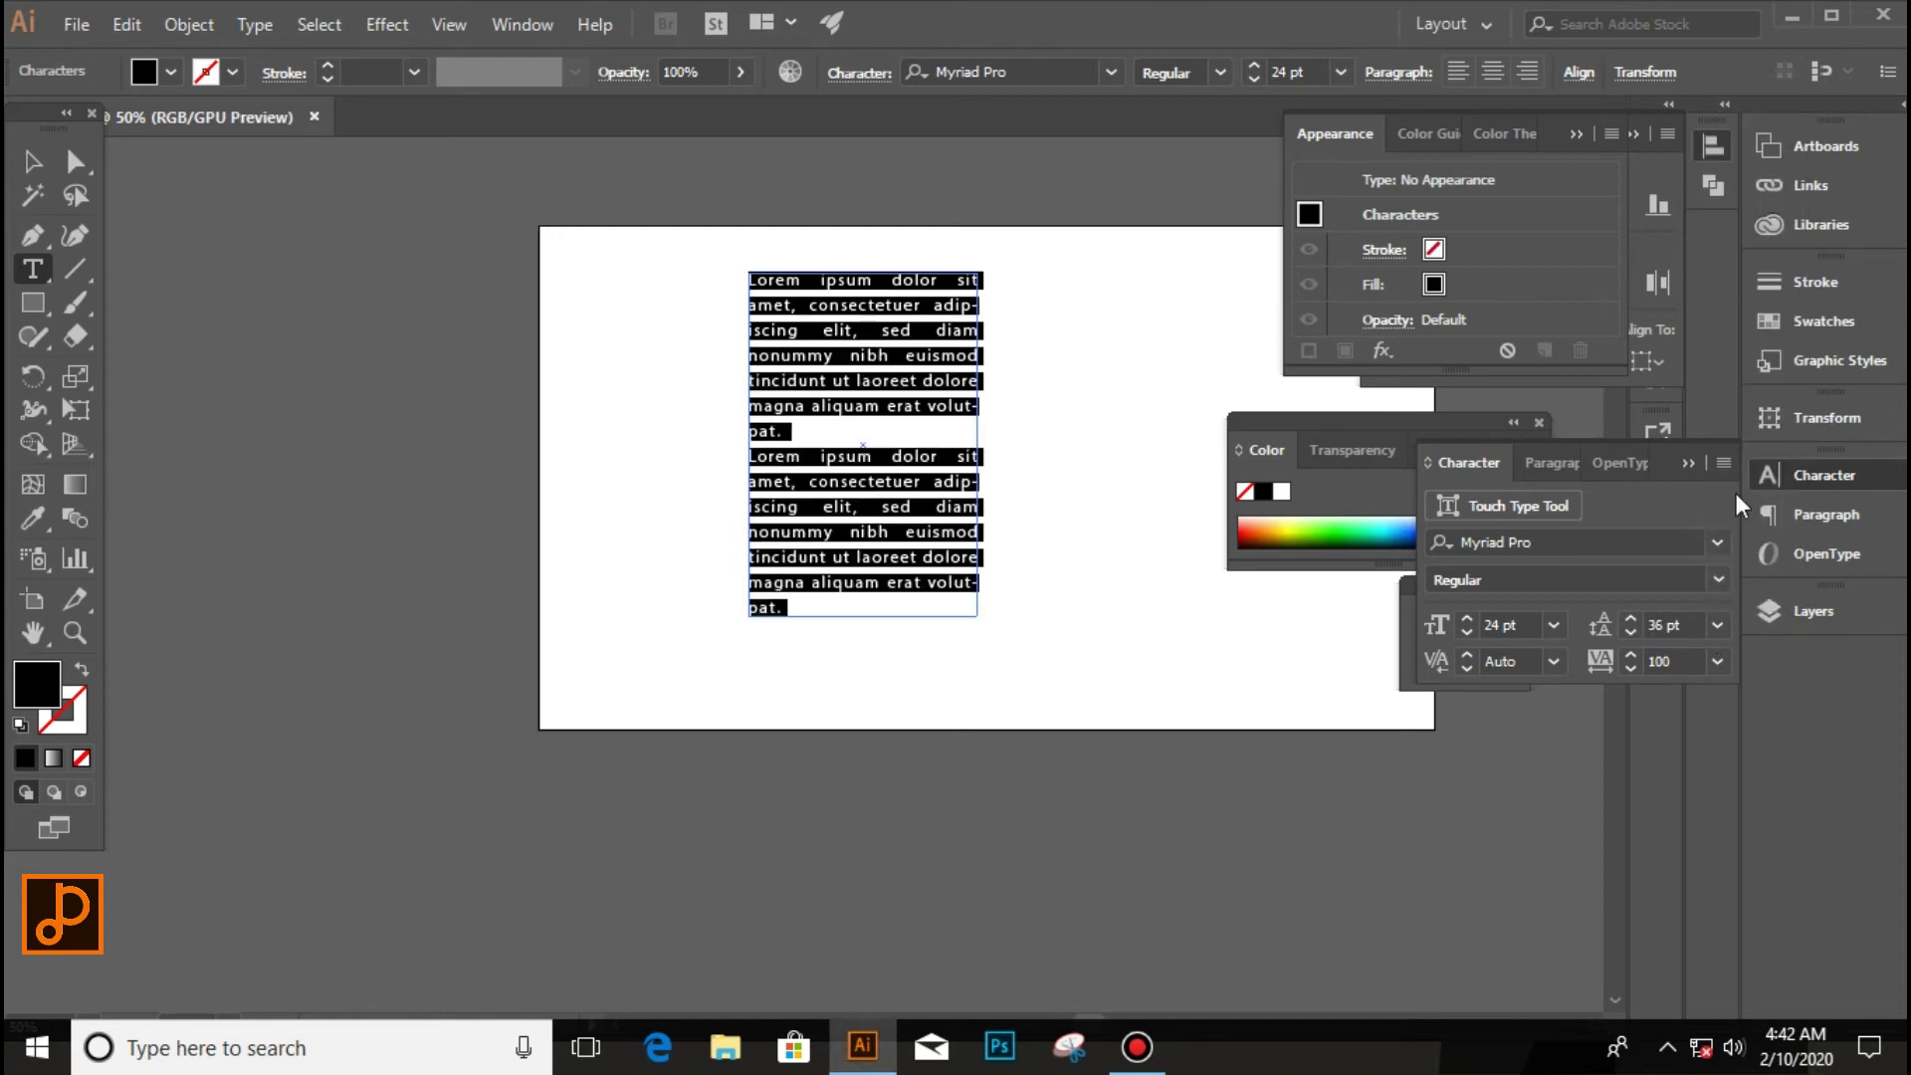
pyautogui.click(959, 601)
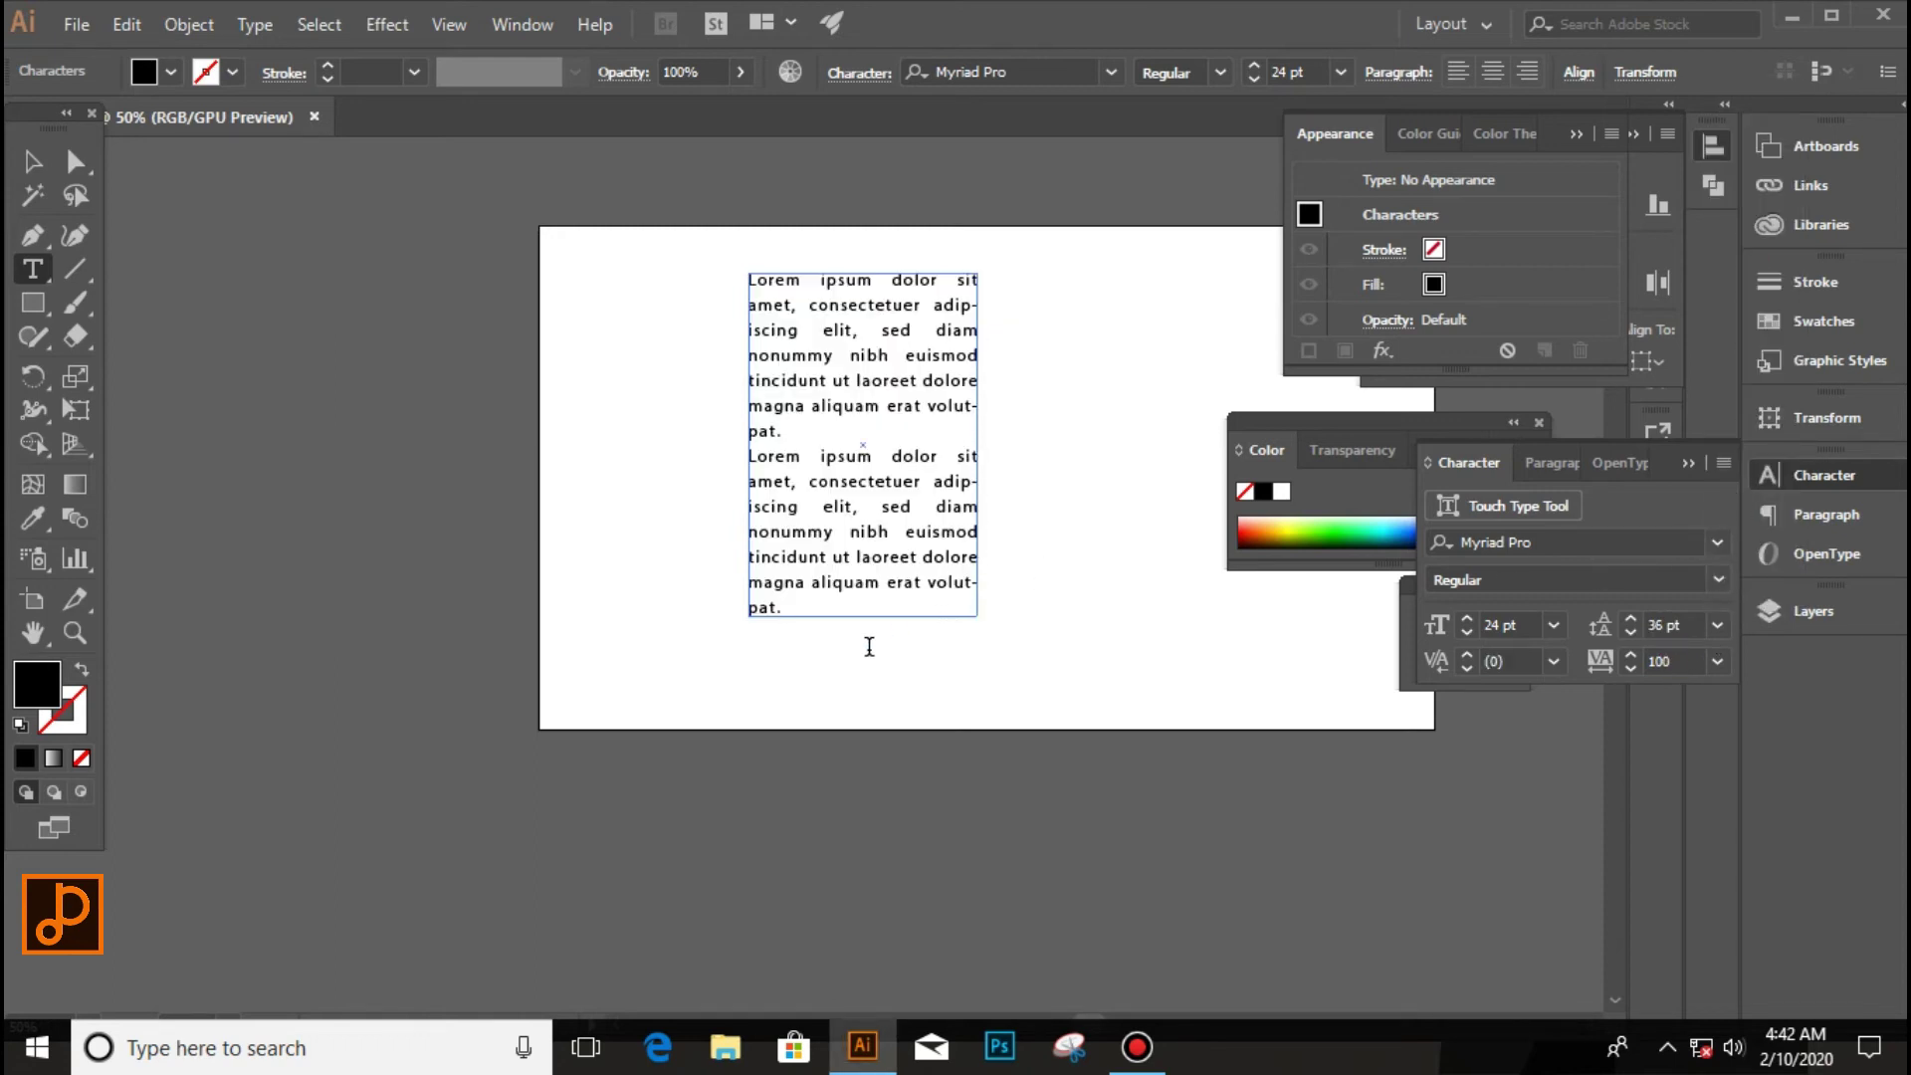
# Select the whole text block with the Selection tool and delete it.
pyautogui.click(32, 161)
pyautogui.click(350, 312)
pyautogui.click(951, 444)
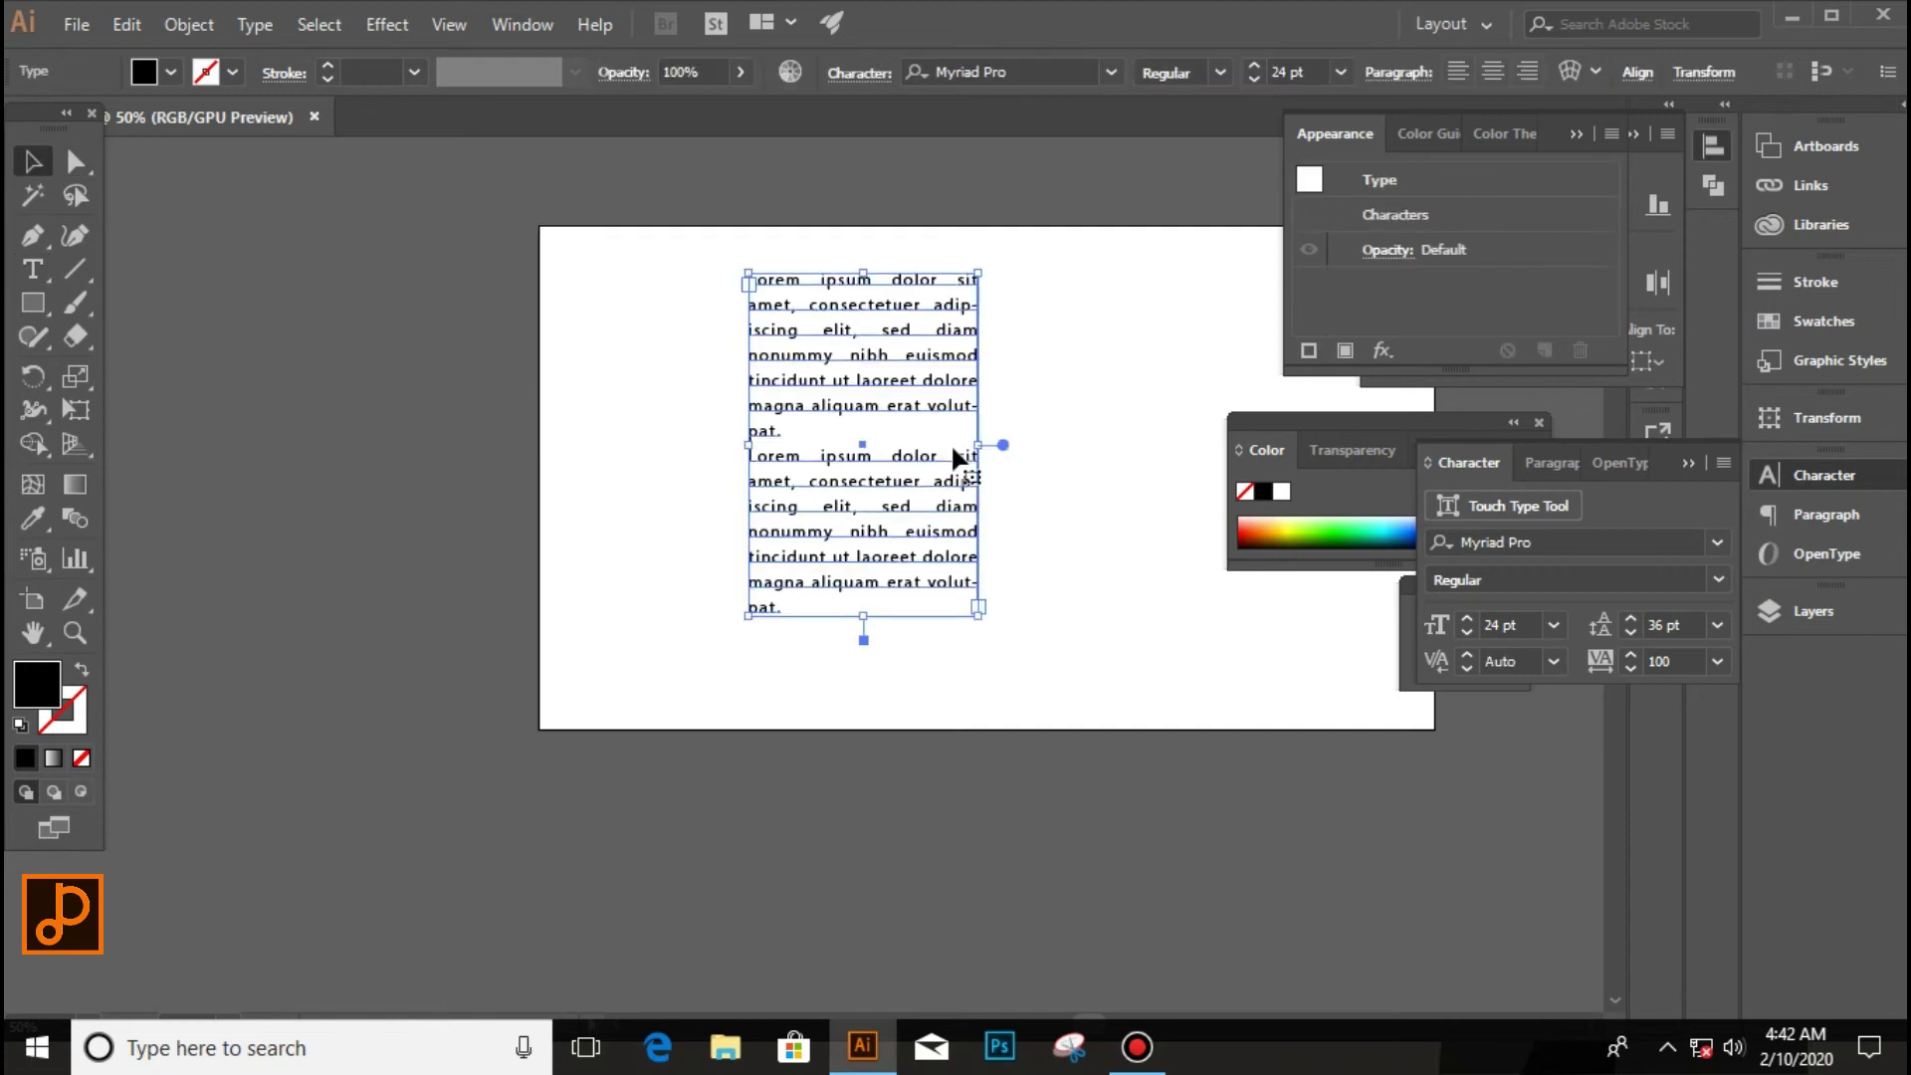
pyautogui.press('Delete')
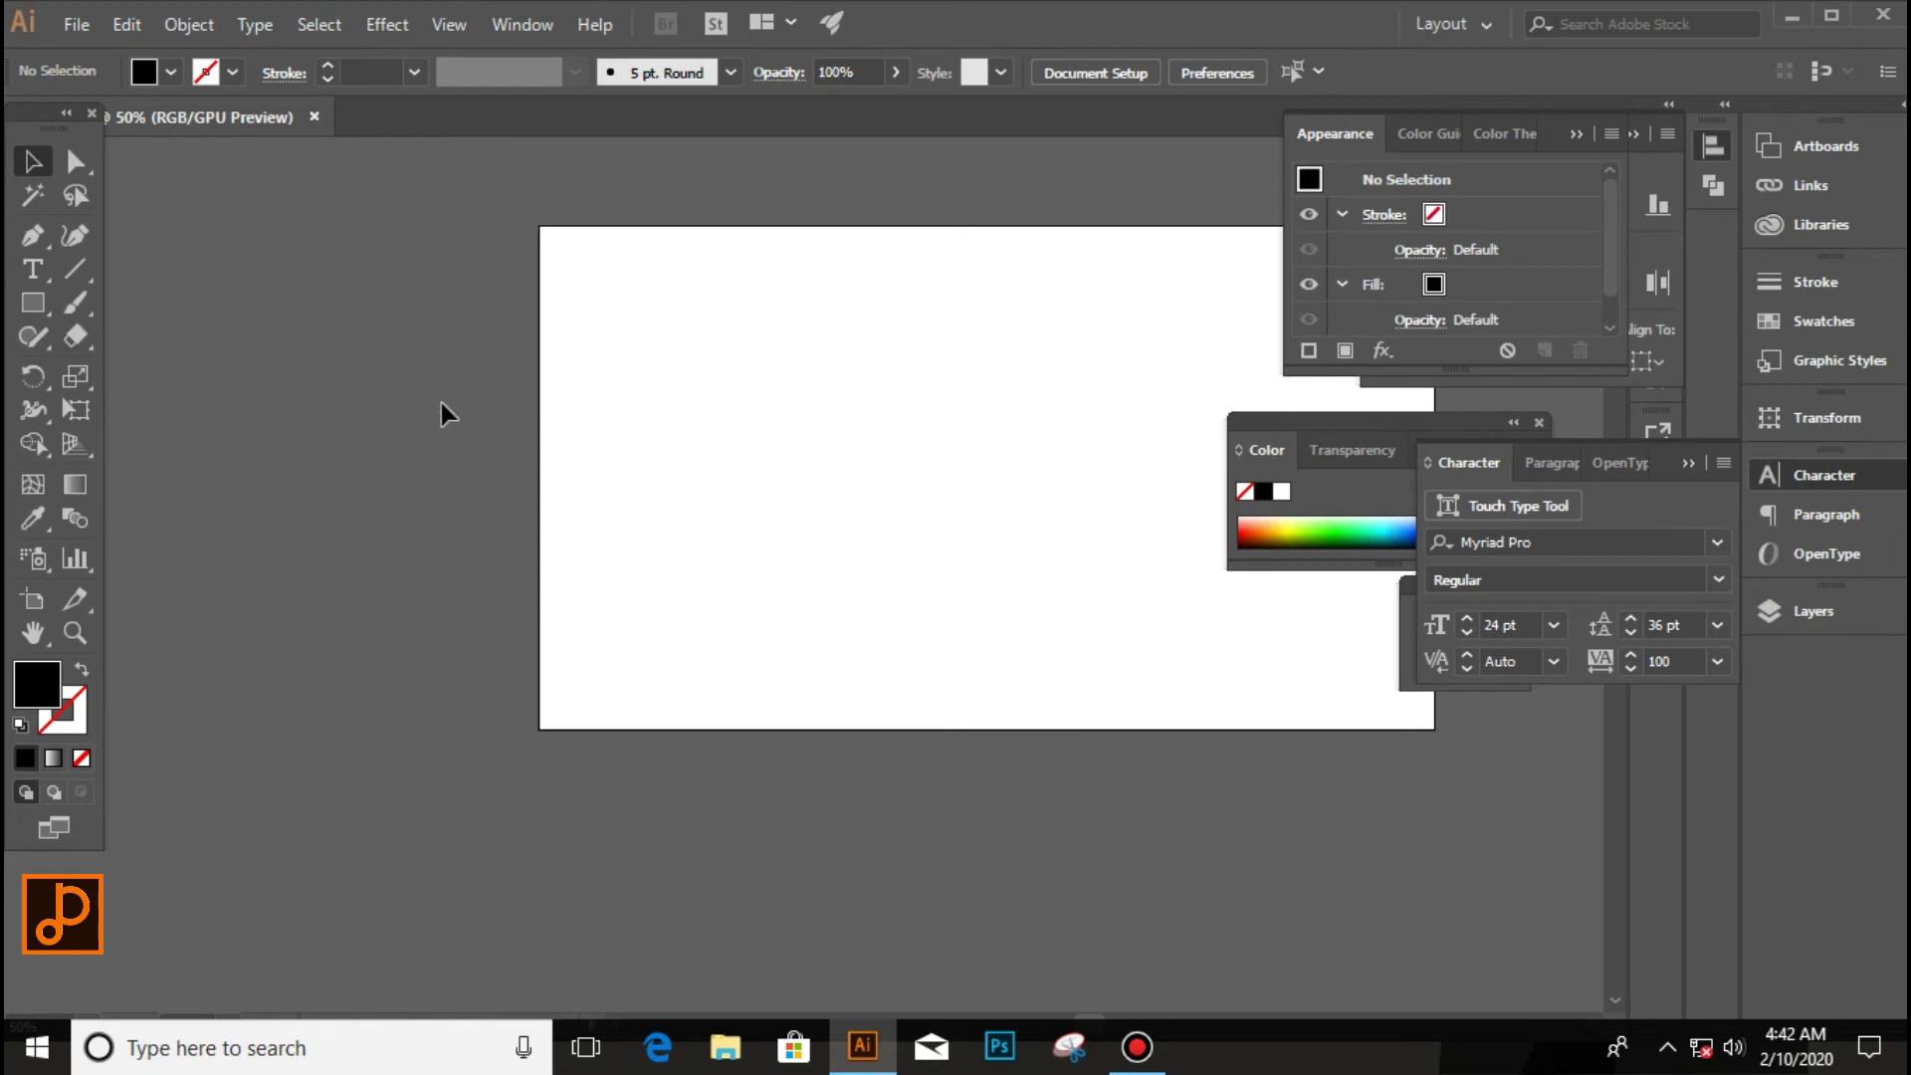
# Draw a circle on the left of the artboard with a 1 pt black outline and no fill.
pyautogui.click(34, 311)
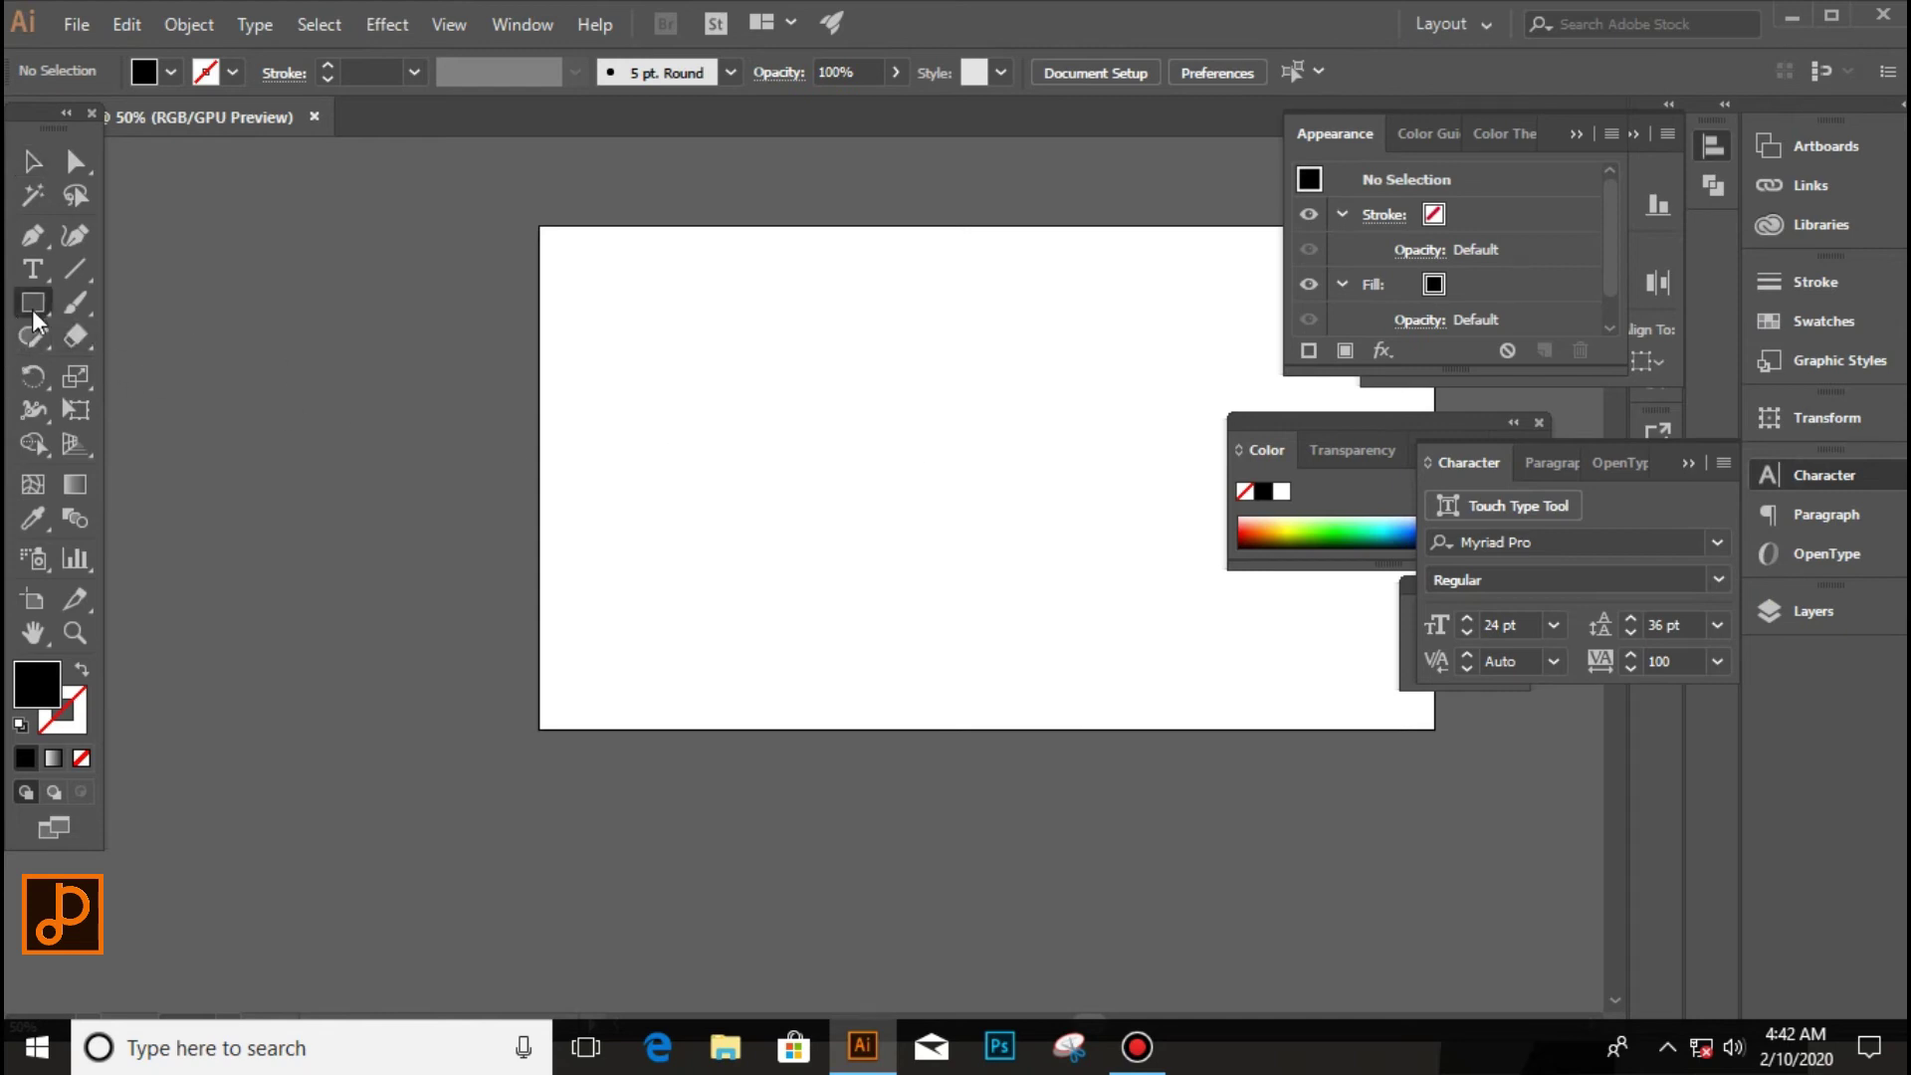
pyautogui.moveTo(36, 317); pyautogui.dragTo(110, 367)
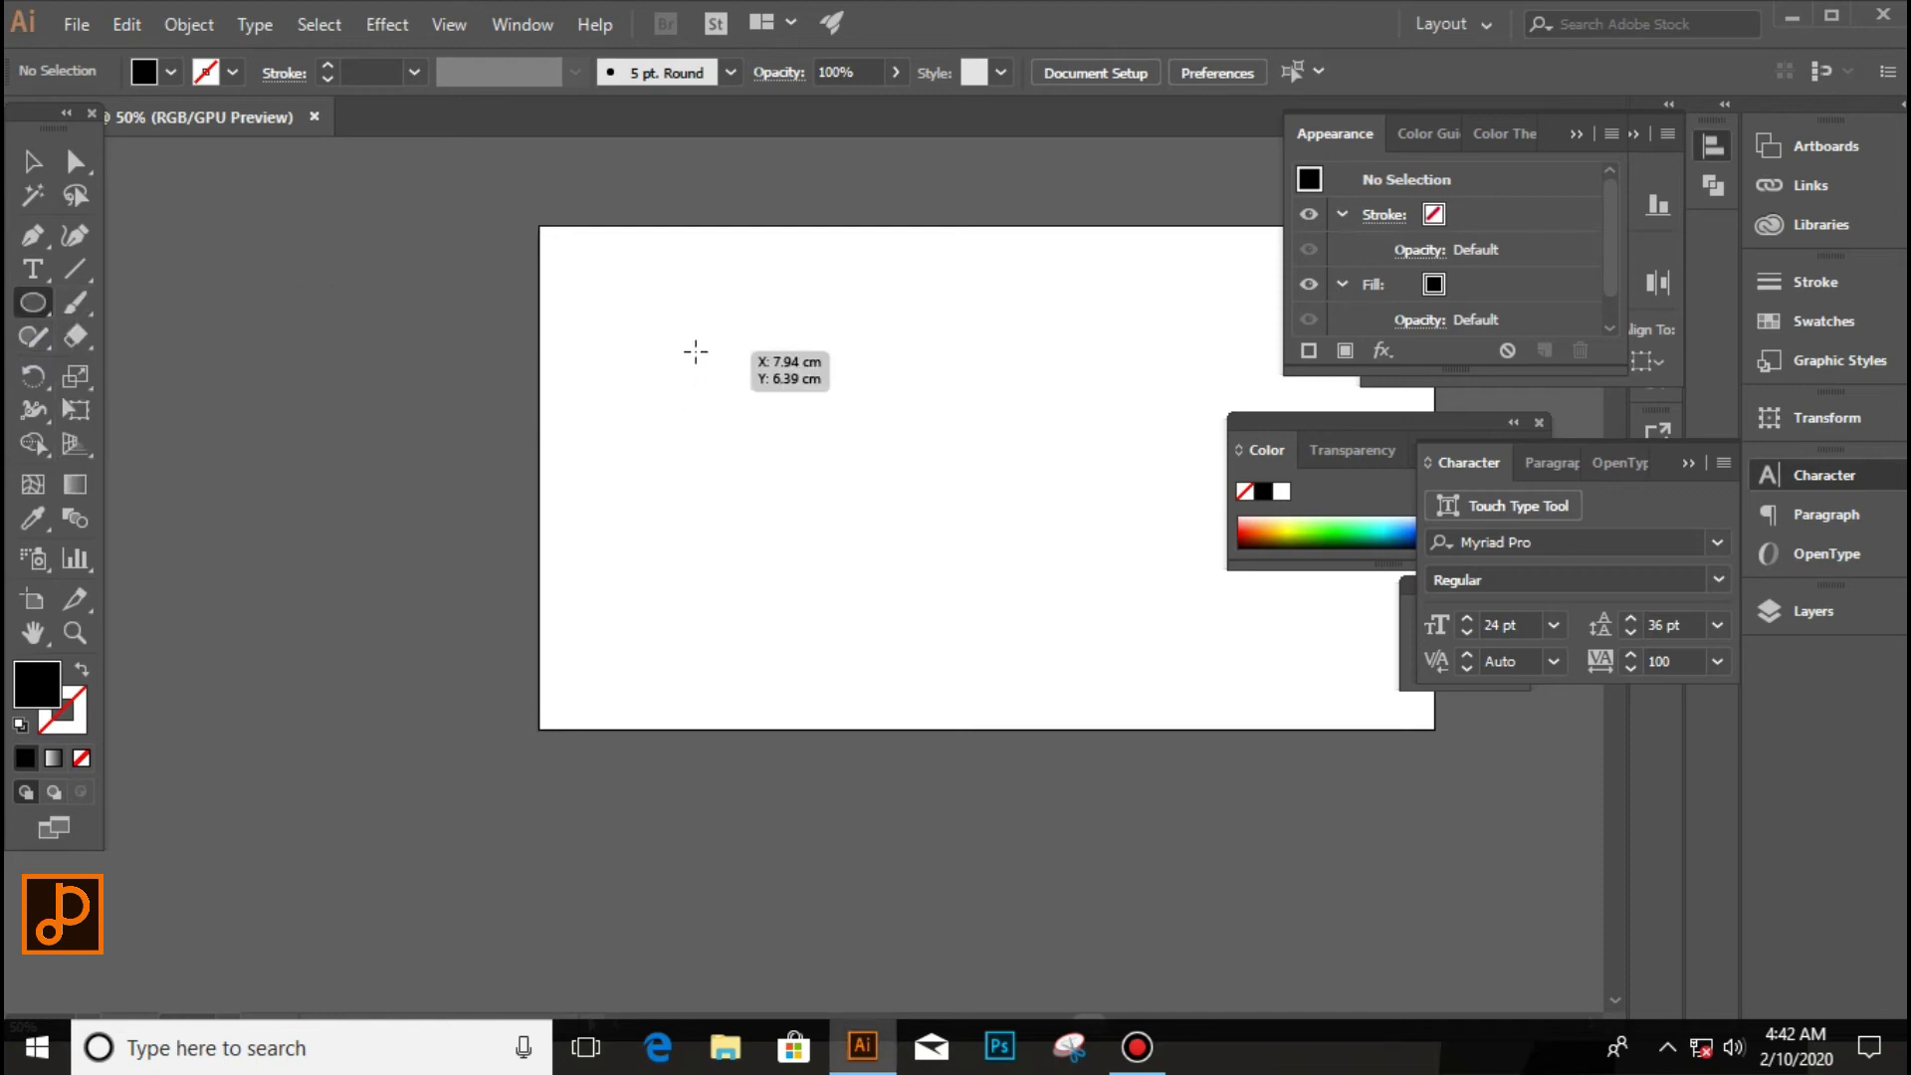
pyautogui.moveTo(695, 351); pyautogui.dragTo(929, 610)
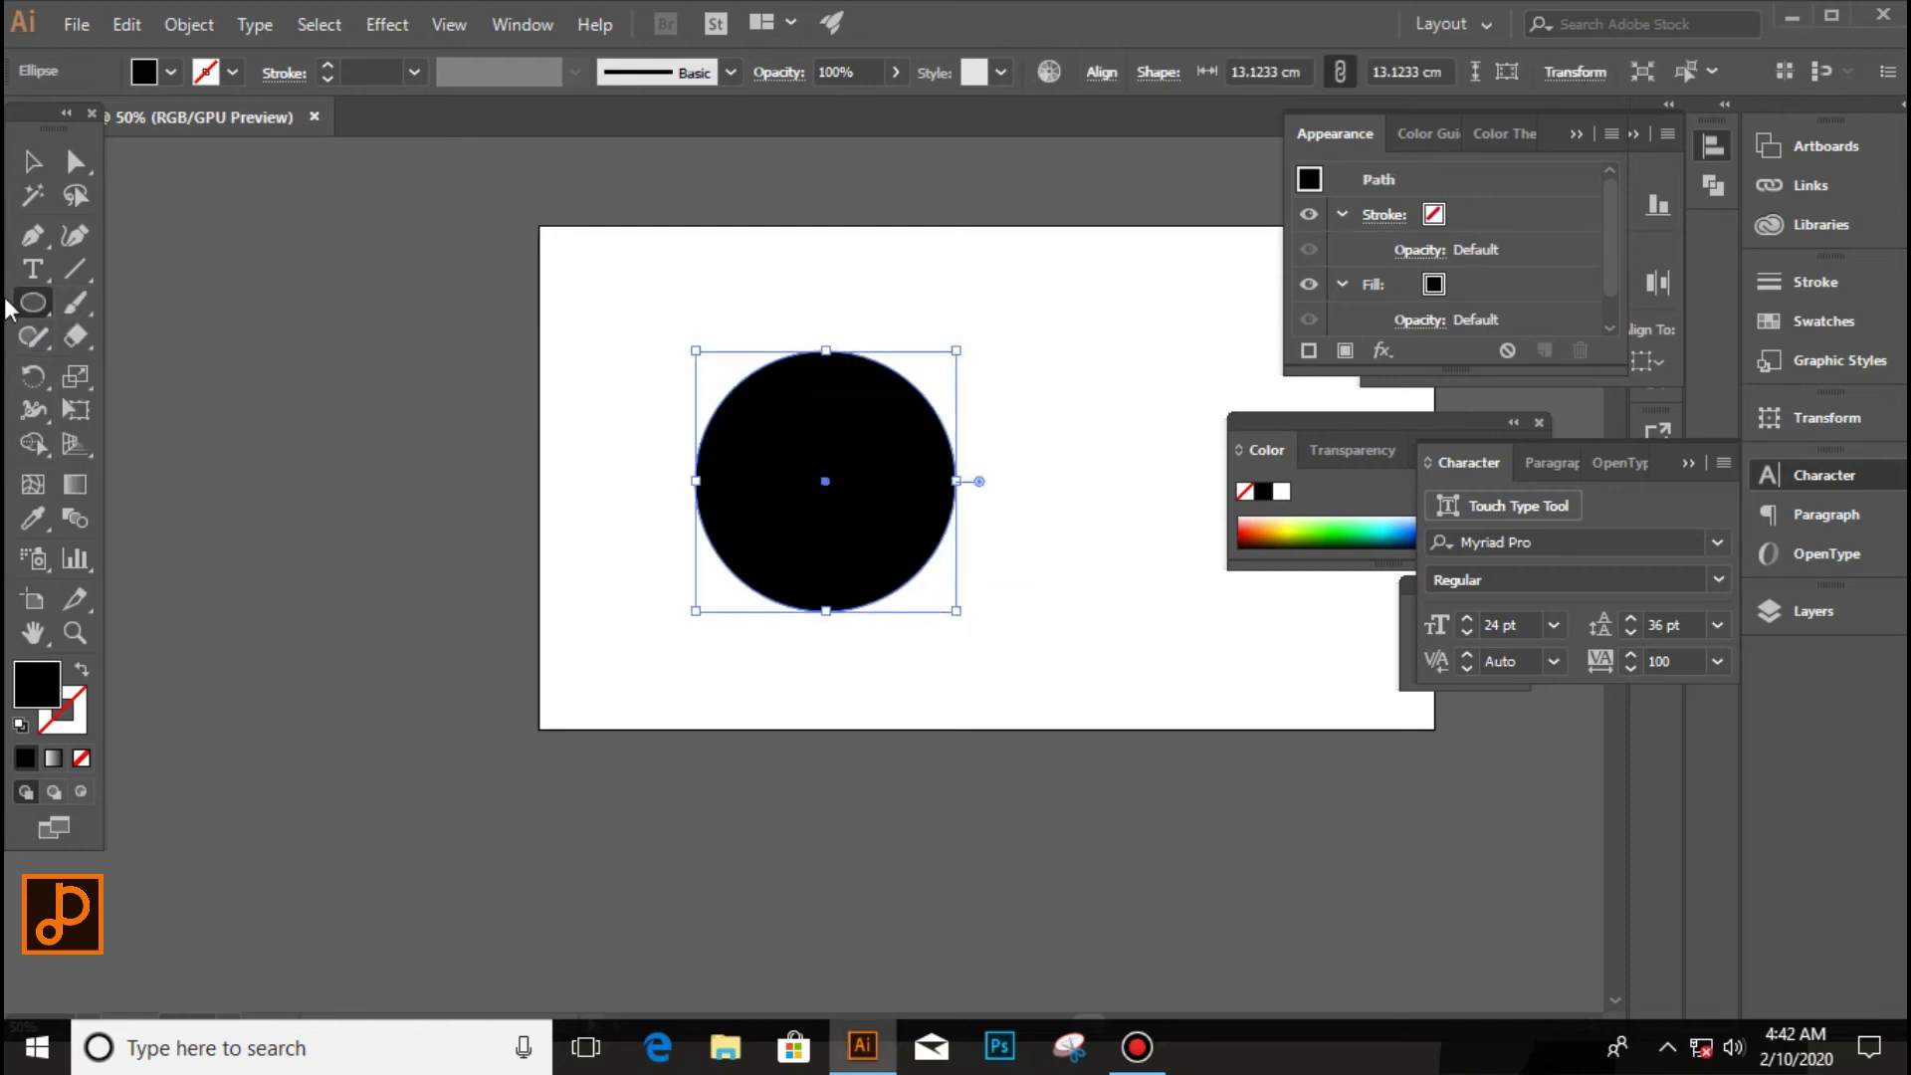
pyautogui.click(82, 669)
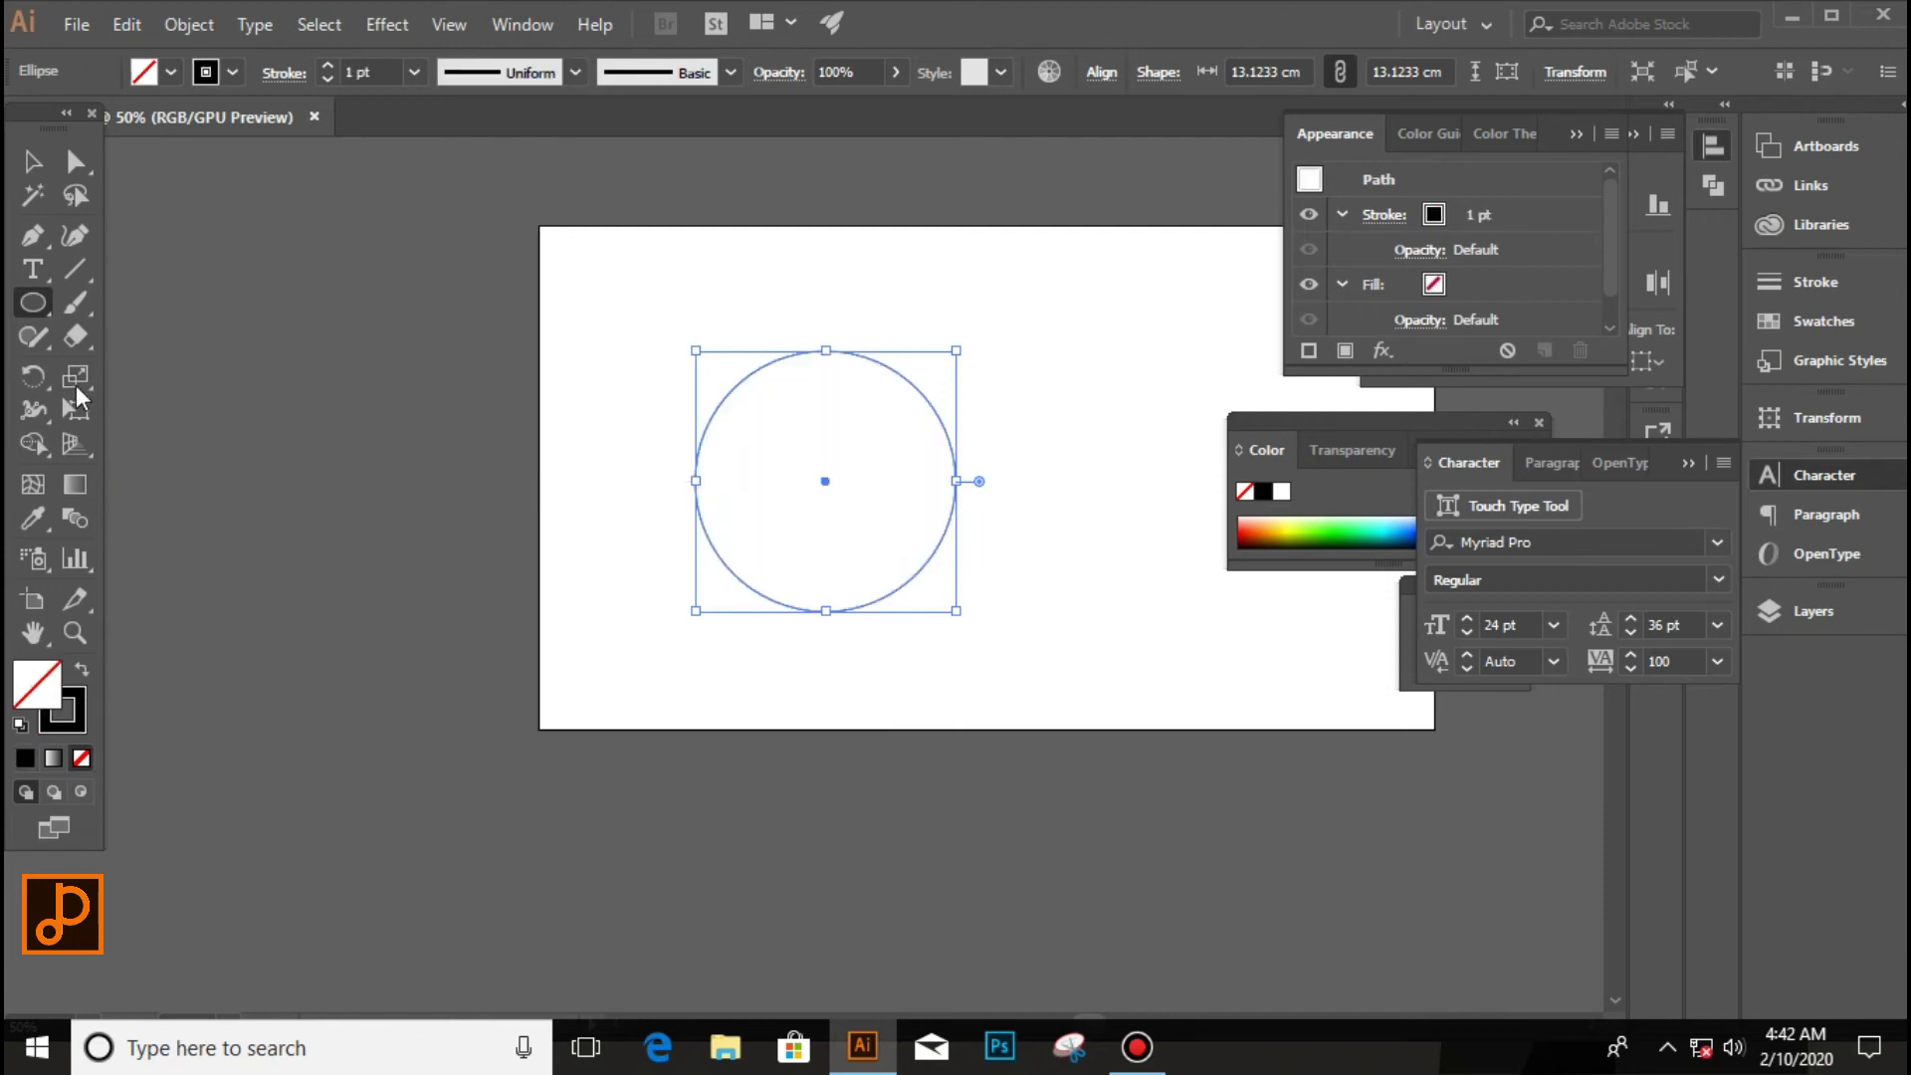
pyautogui.moveTo(36, 270); pyautogui.dragTo(128, 348)
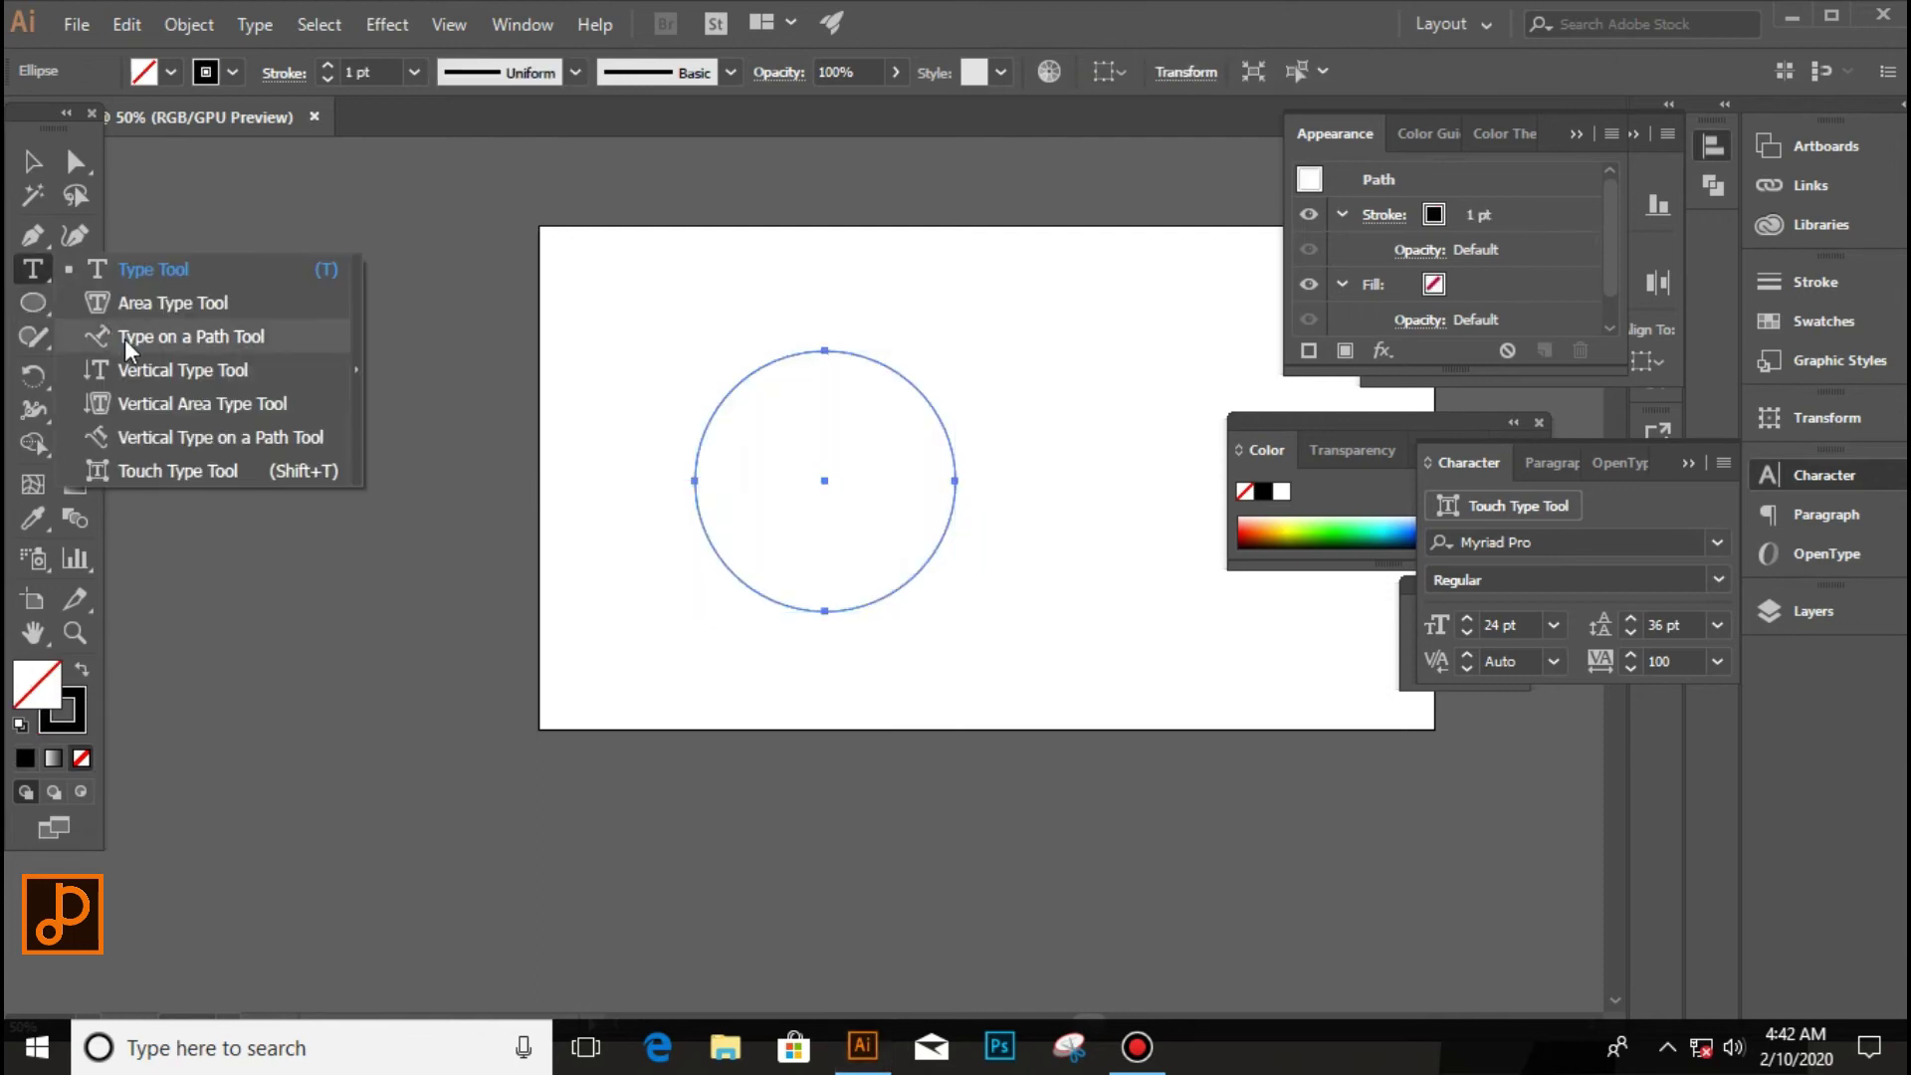
# Start Type on a Path at the circle's top edge, leaving the Myriad Pro Regular 24 pt font.
pyautogui.click(123, 338)
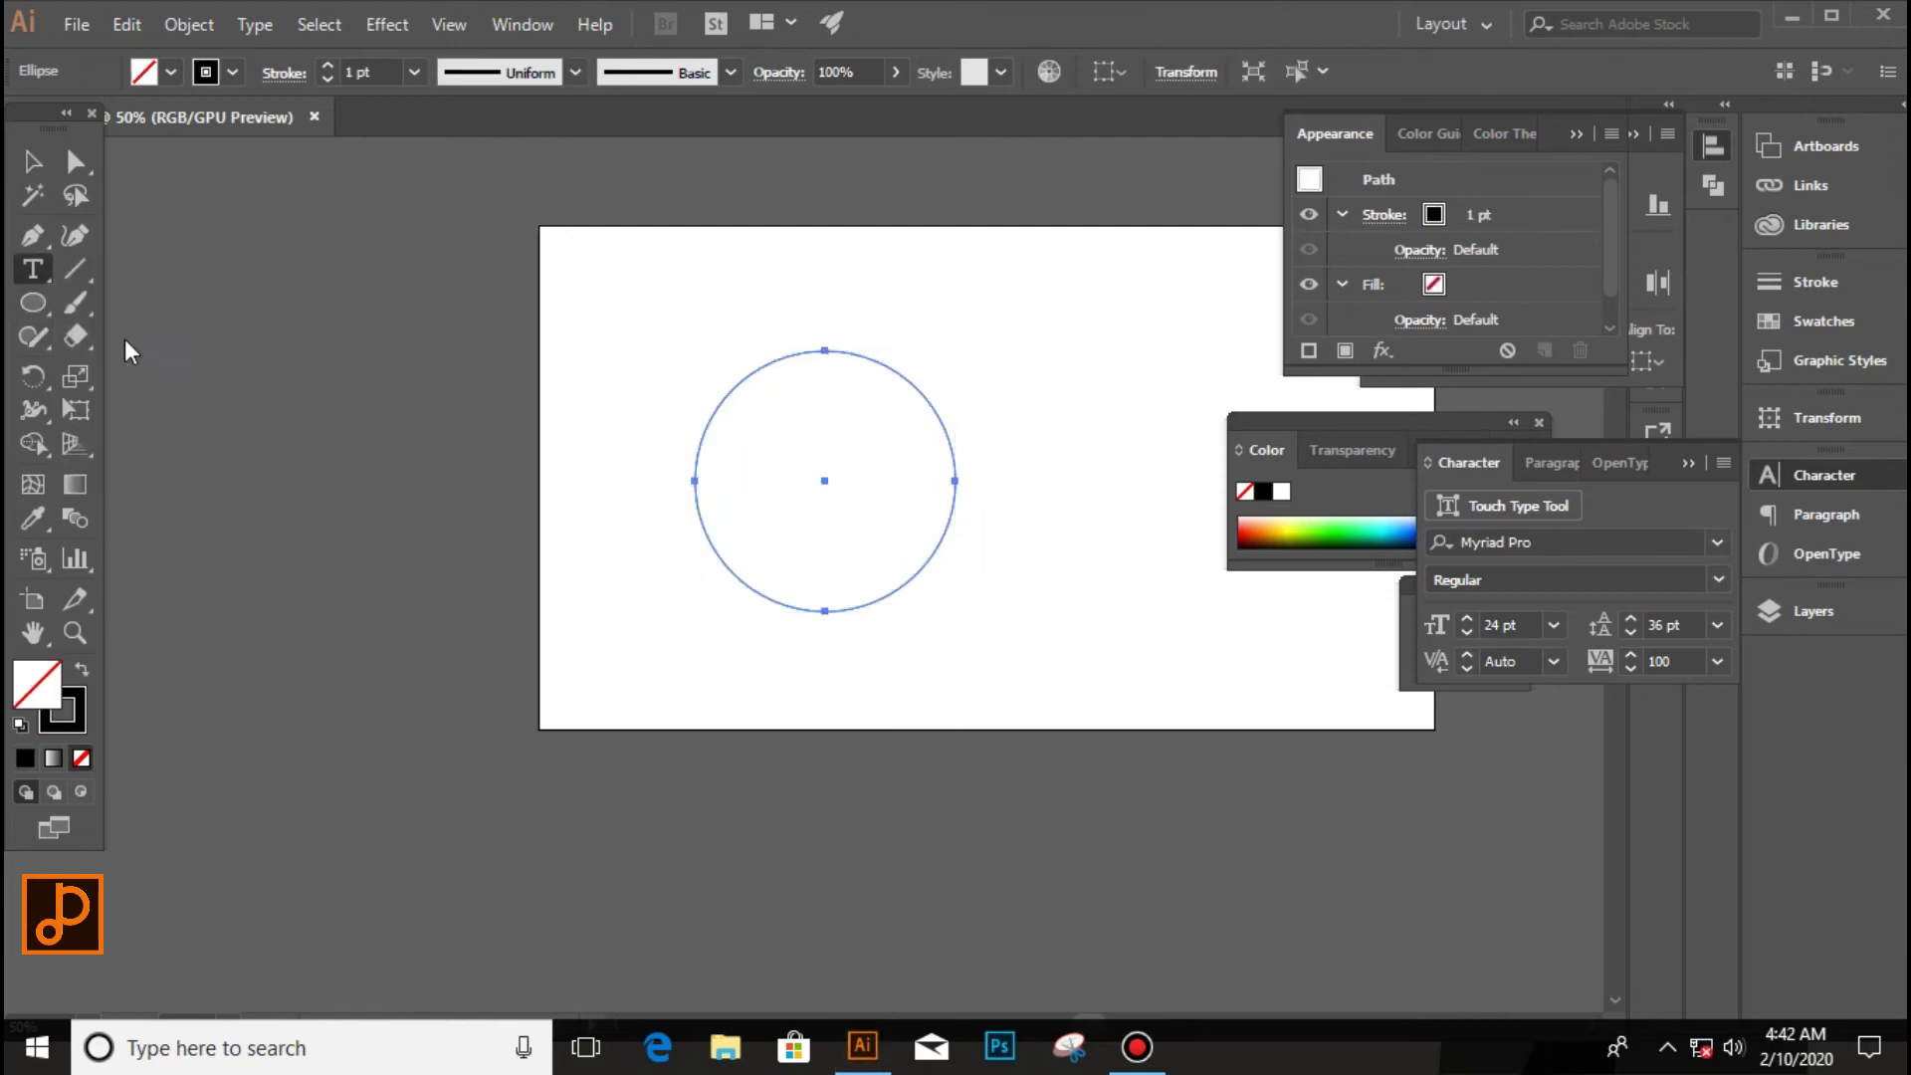
pyautogui.click(824, 348)
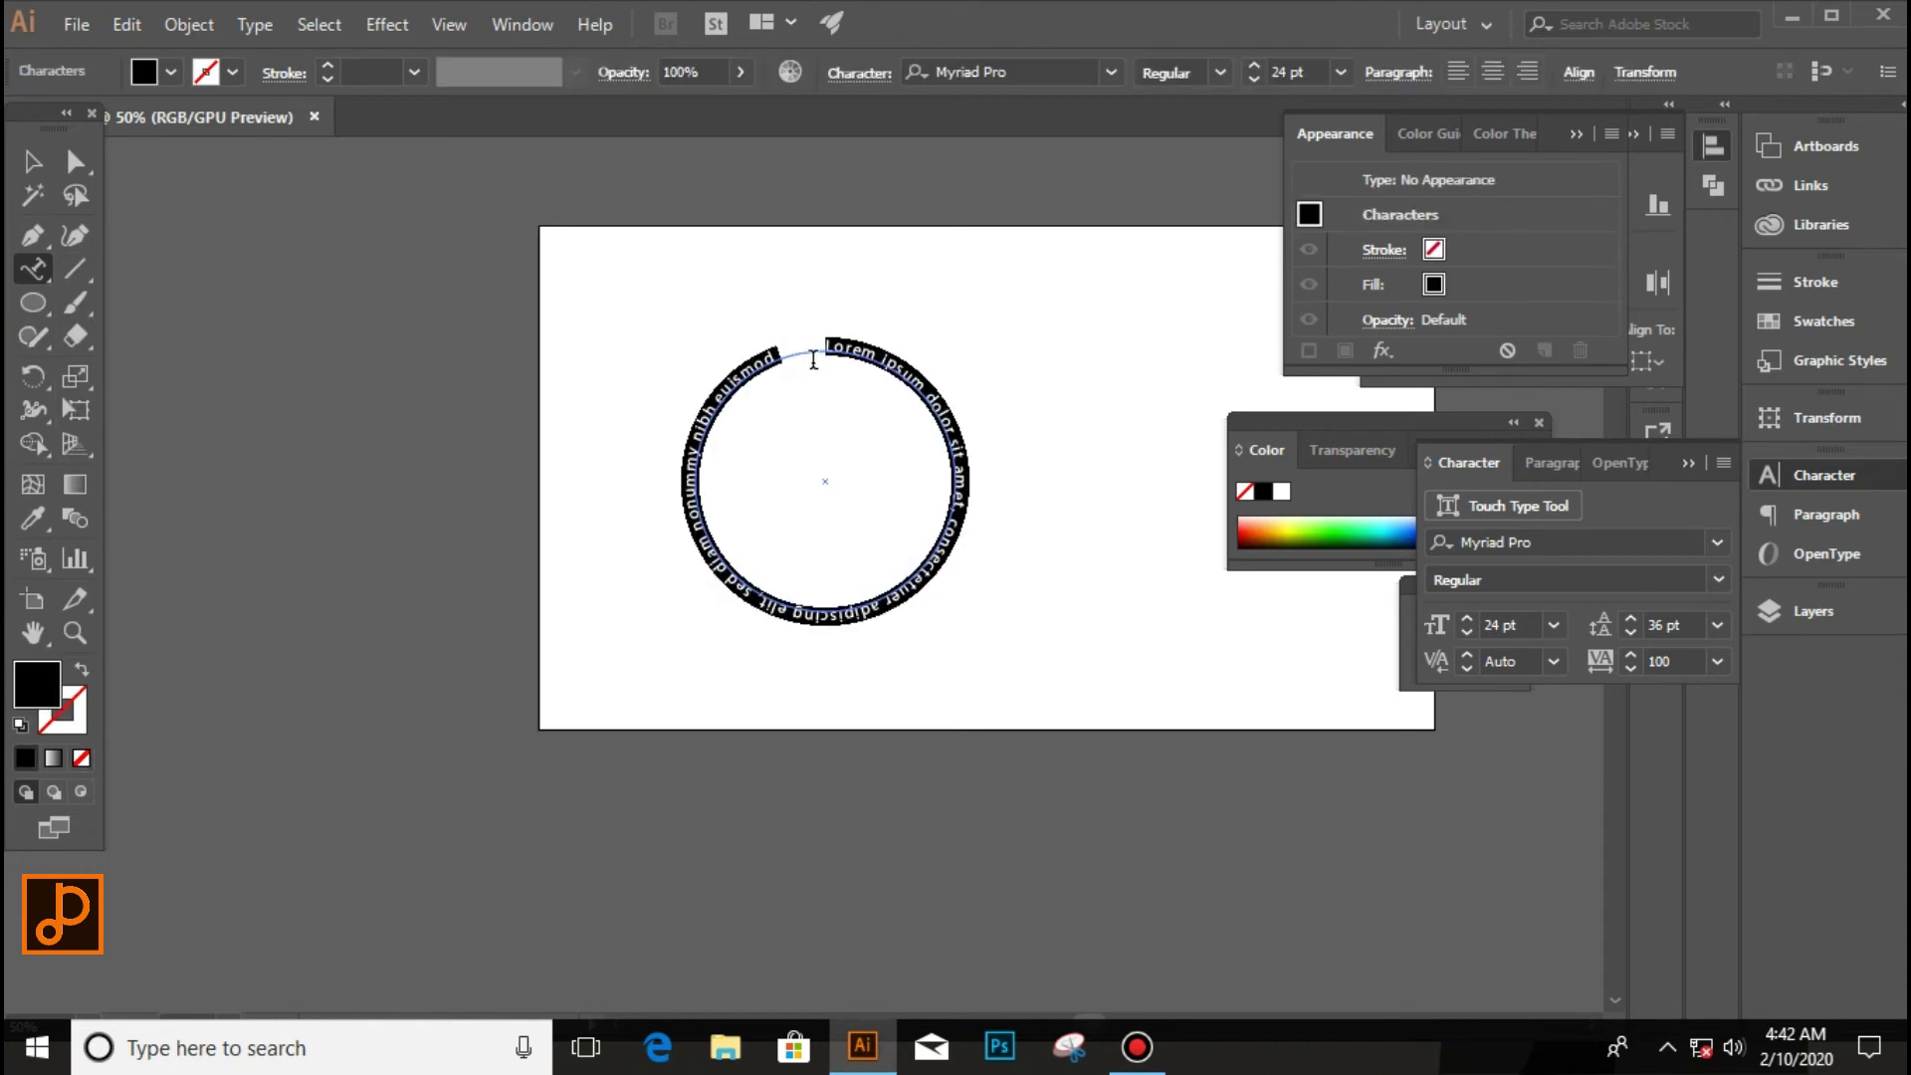
pyautogui.scroll(1, 811, 357)
pyautogui.scroll(1, 811, 356)
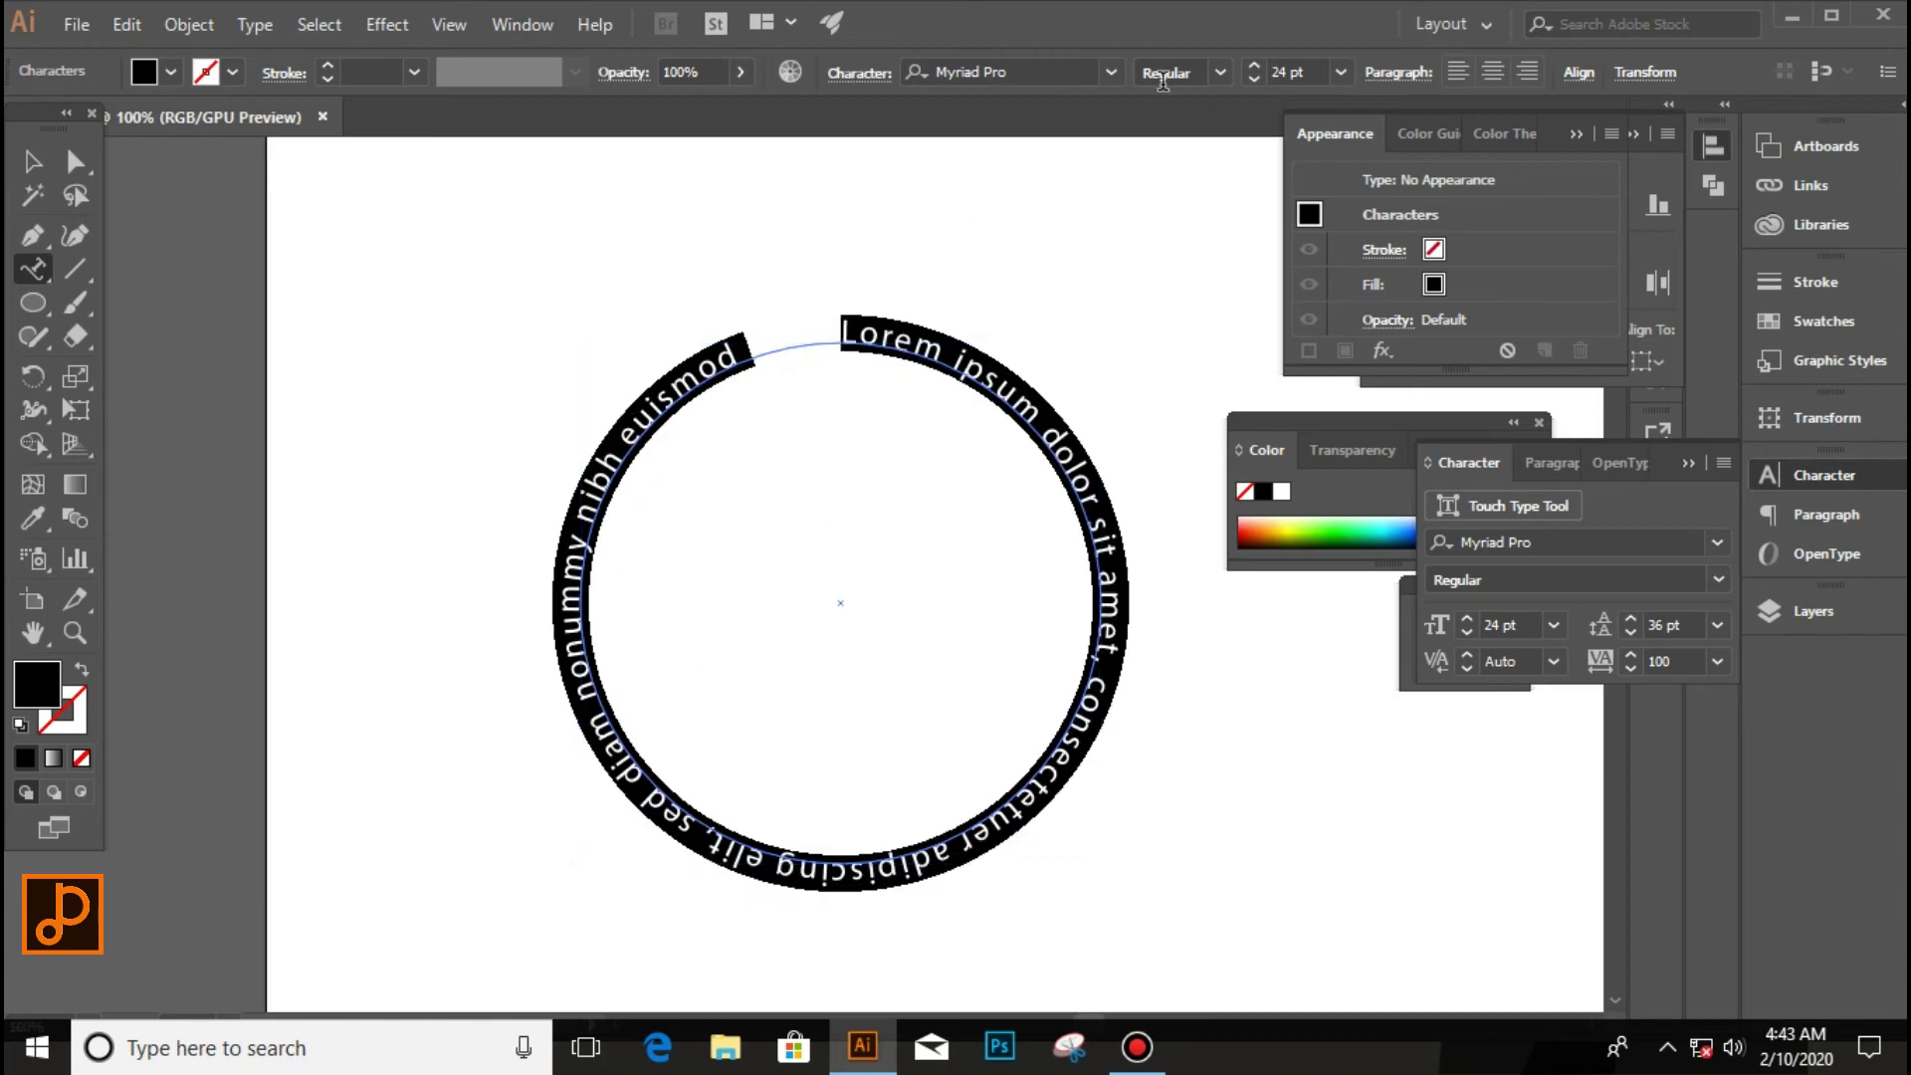
pyautogui.click(1111, 73)
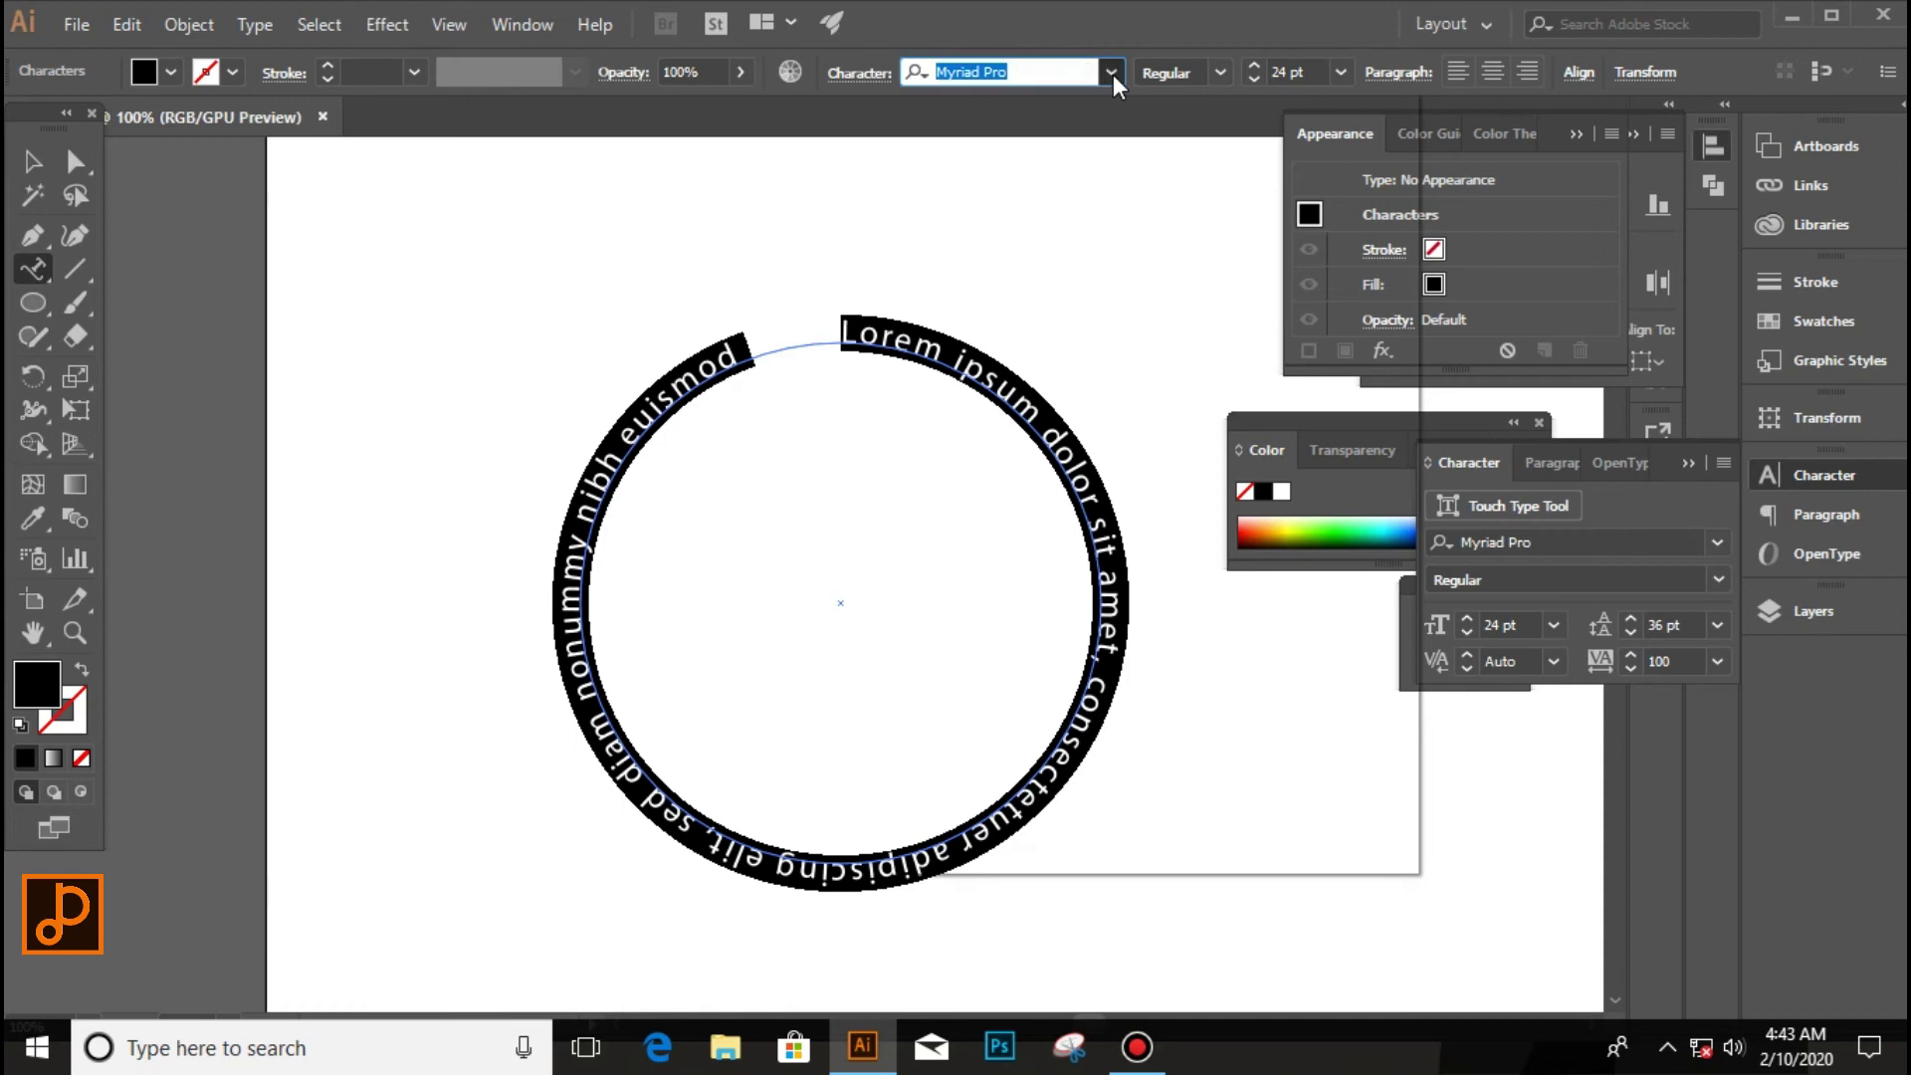
pyautogui.click(1111, 73)
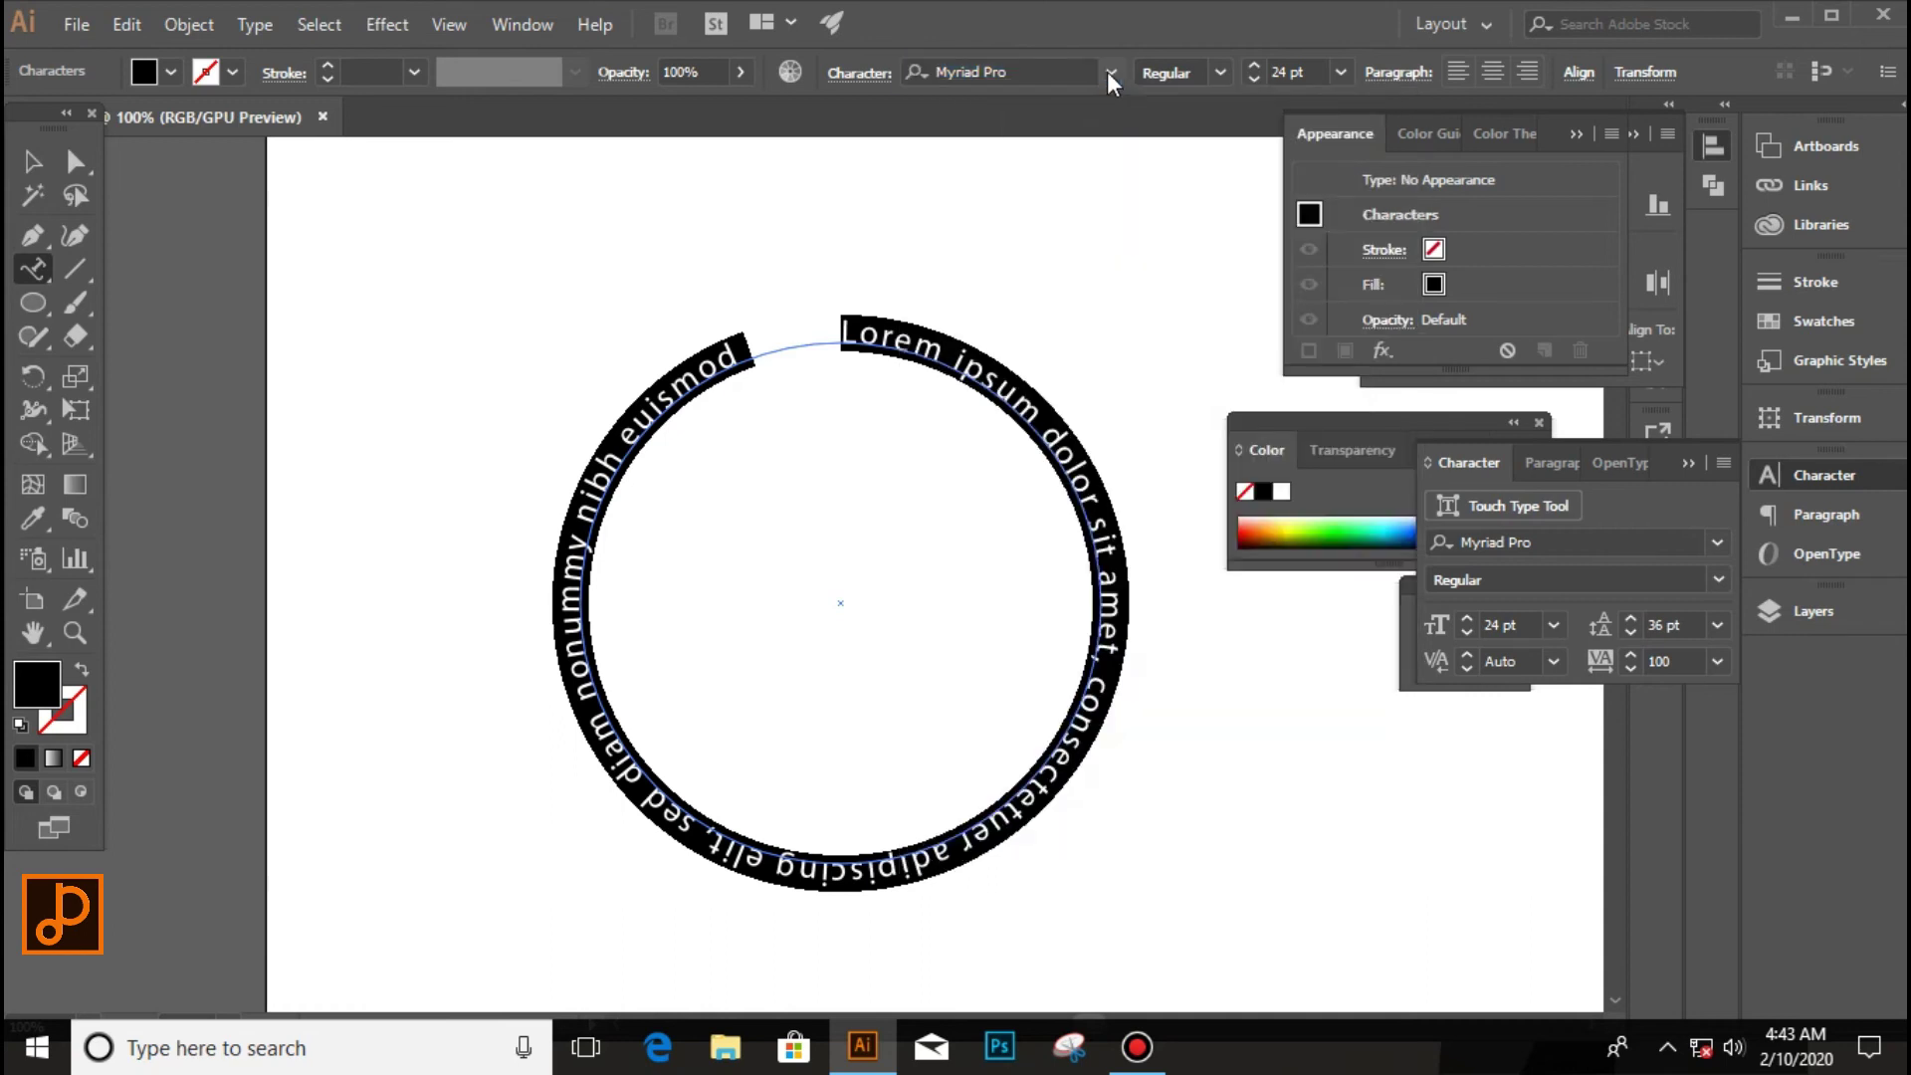
pyautogui.click(338, 24)
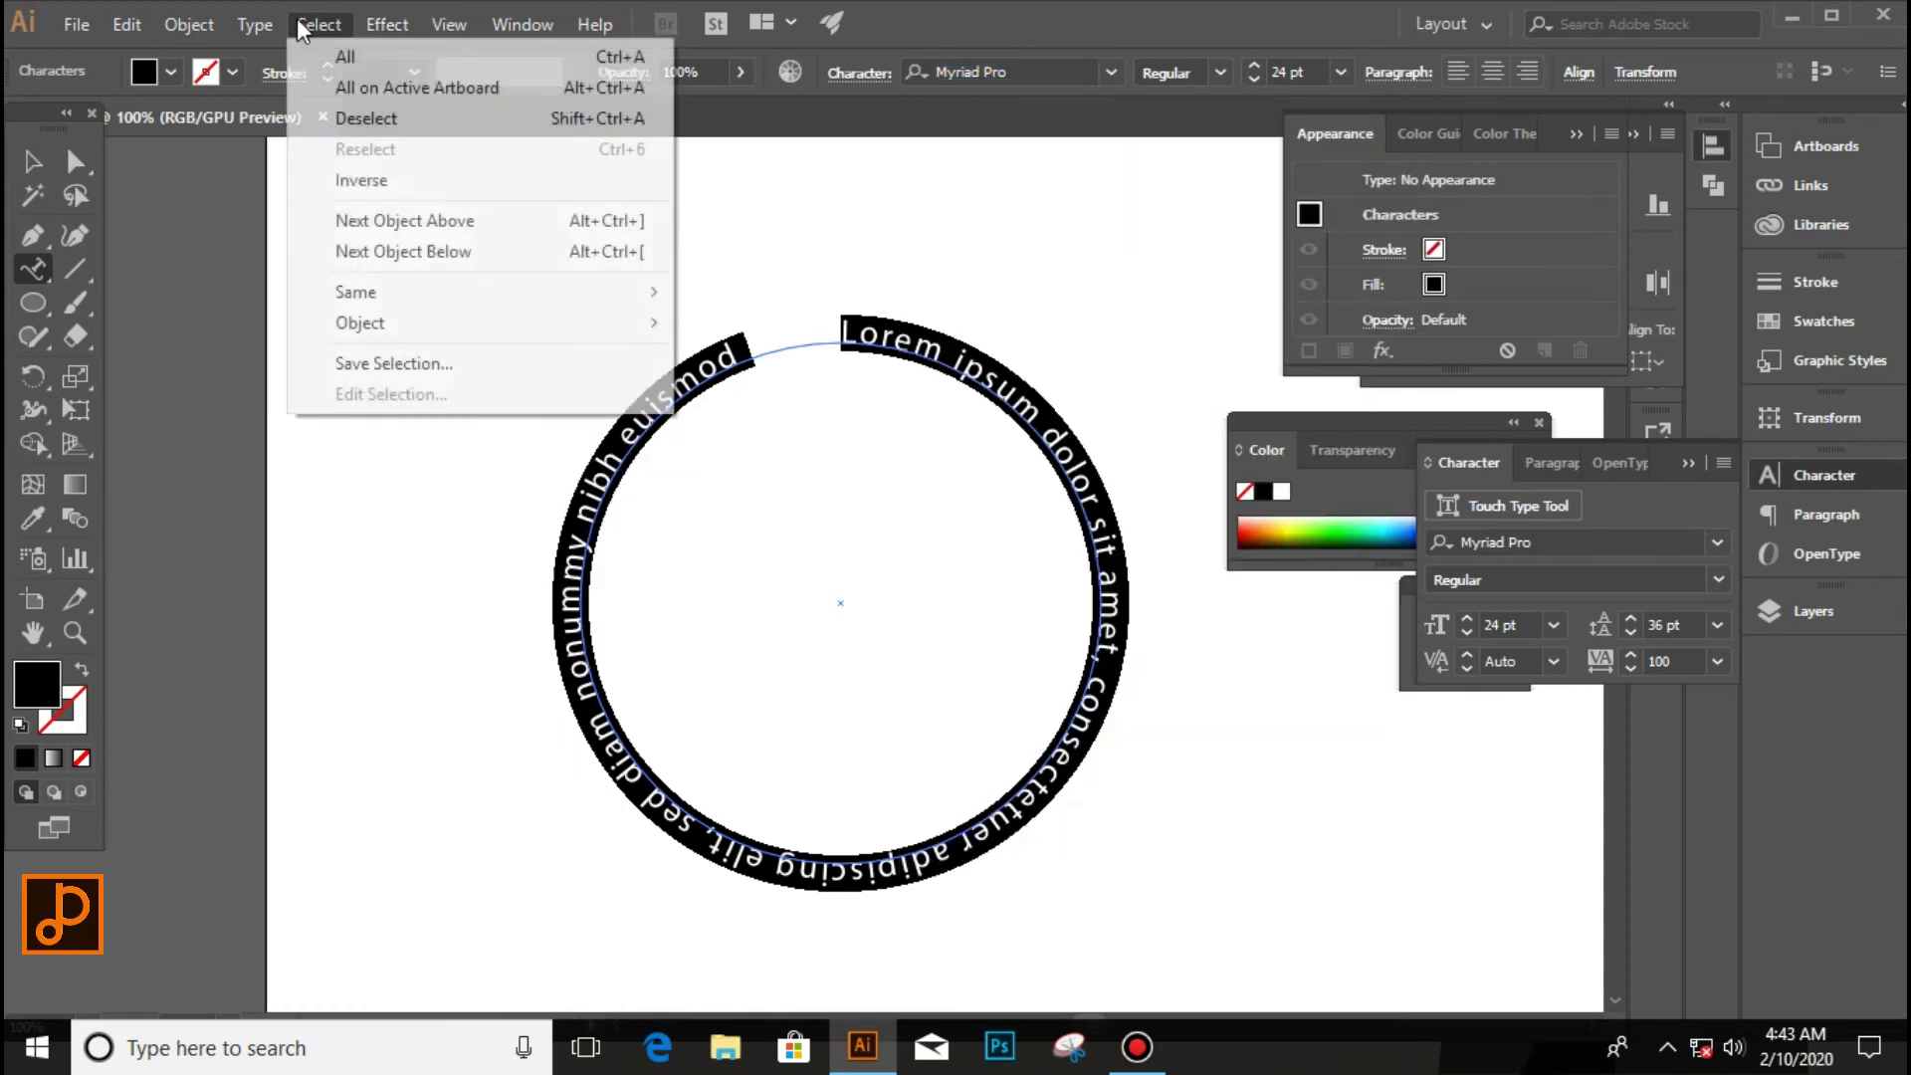
pyautogui.moveTo(322, 456)
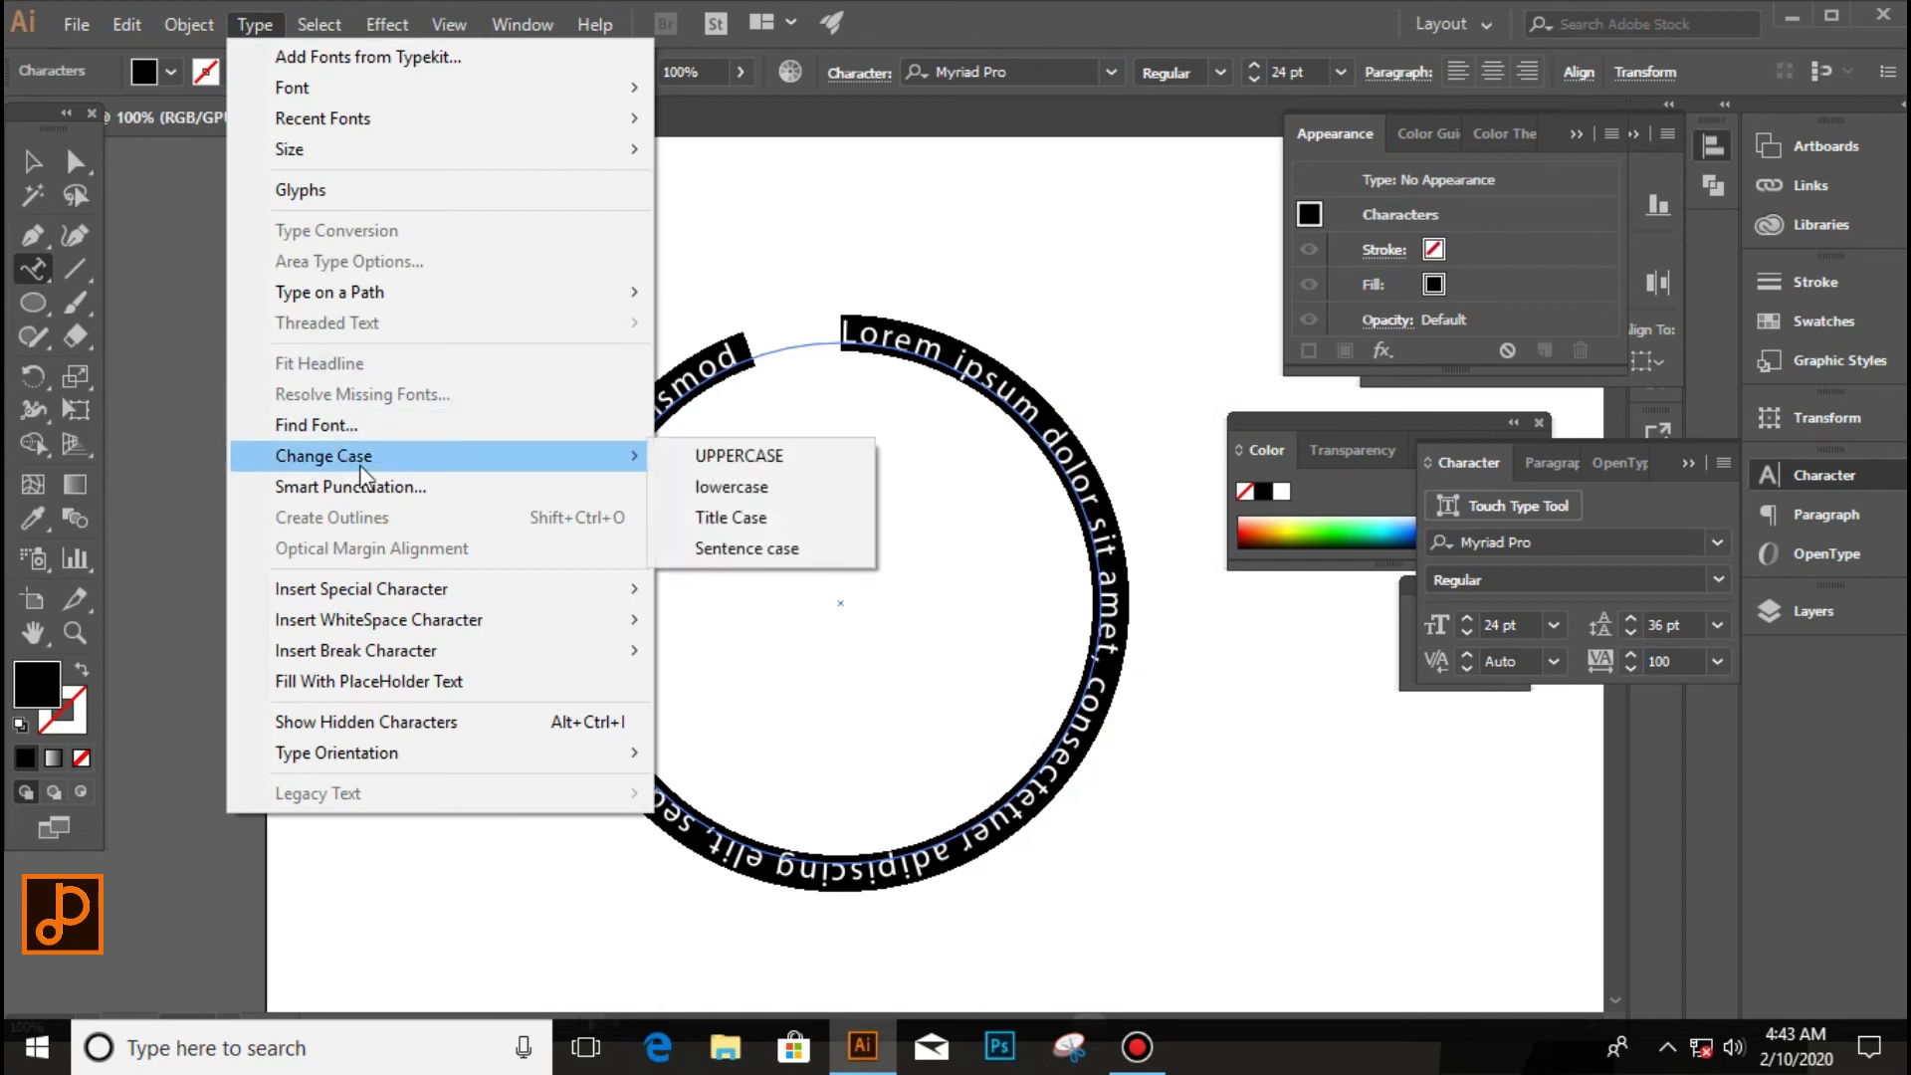
# Make the circular text all uppercase and resize it to 14 pt.
pyautogui.click(772, 456)
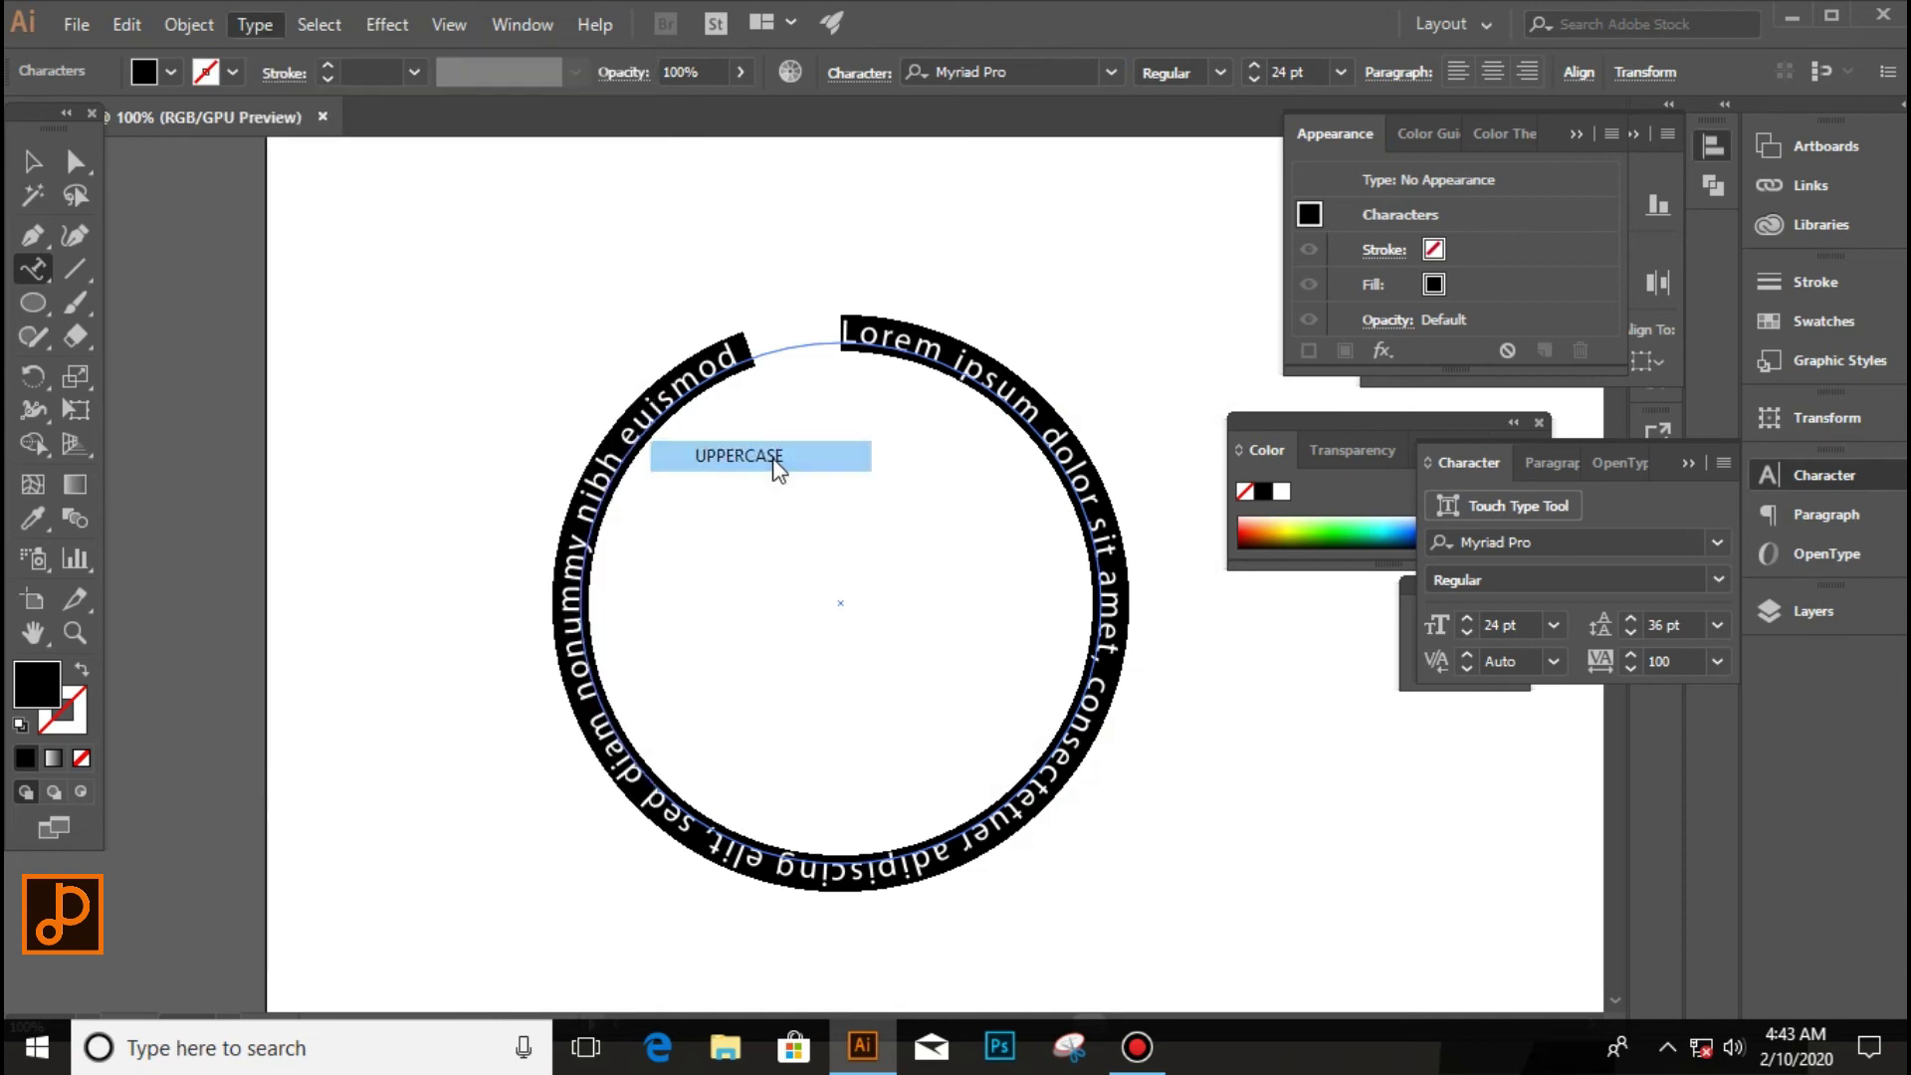
pyautogui.click(825, 340)
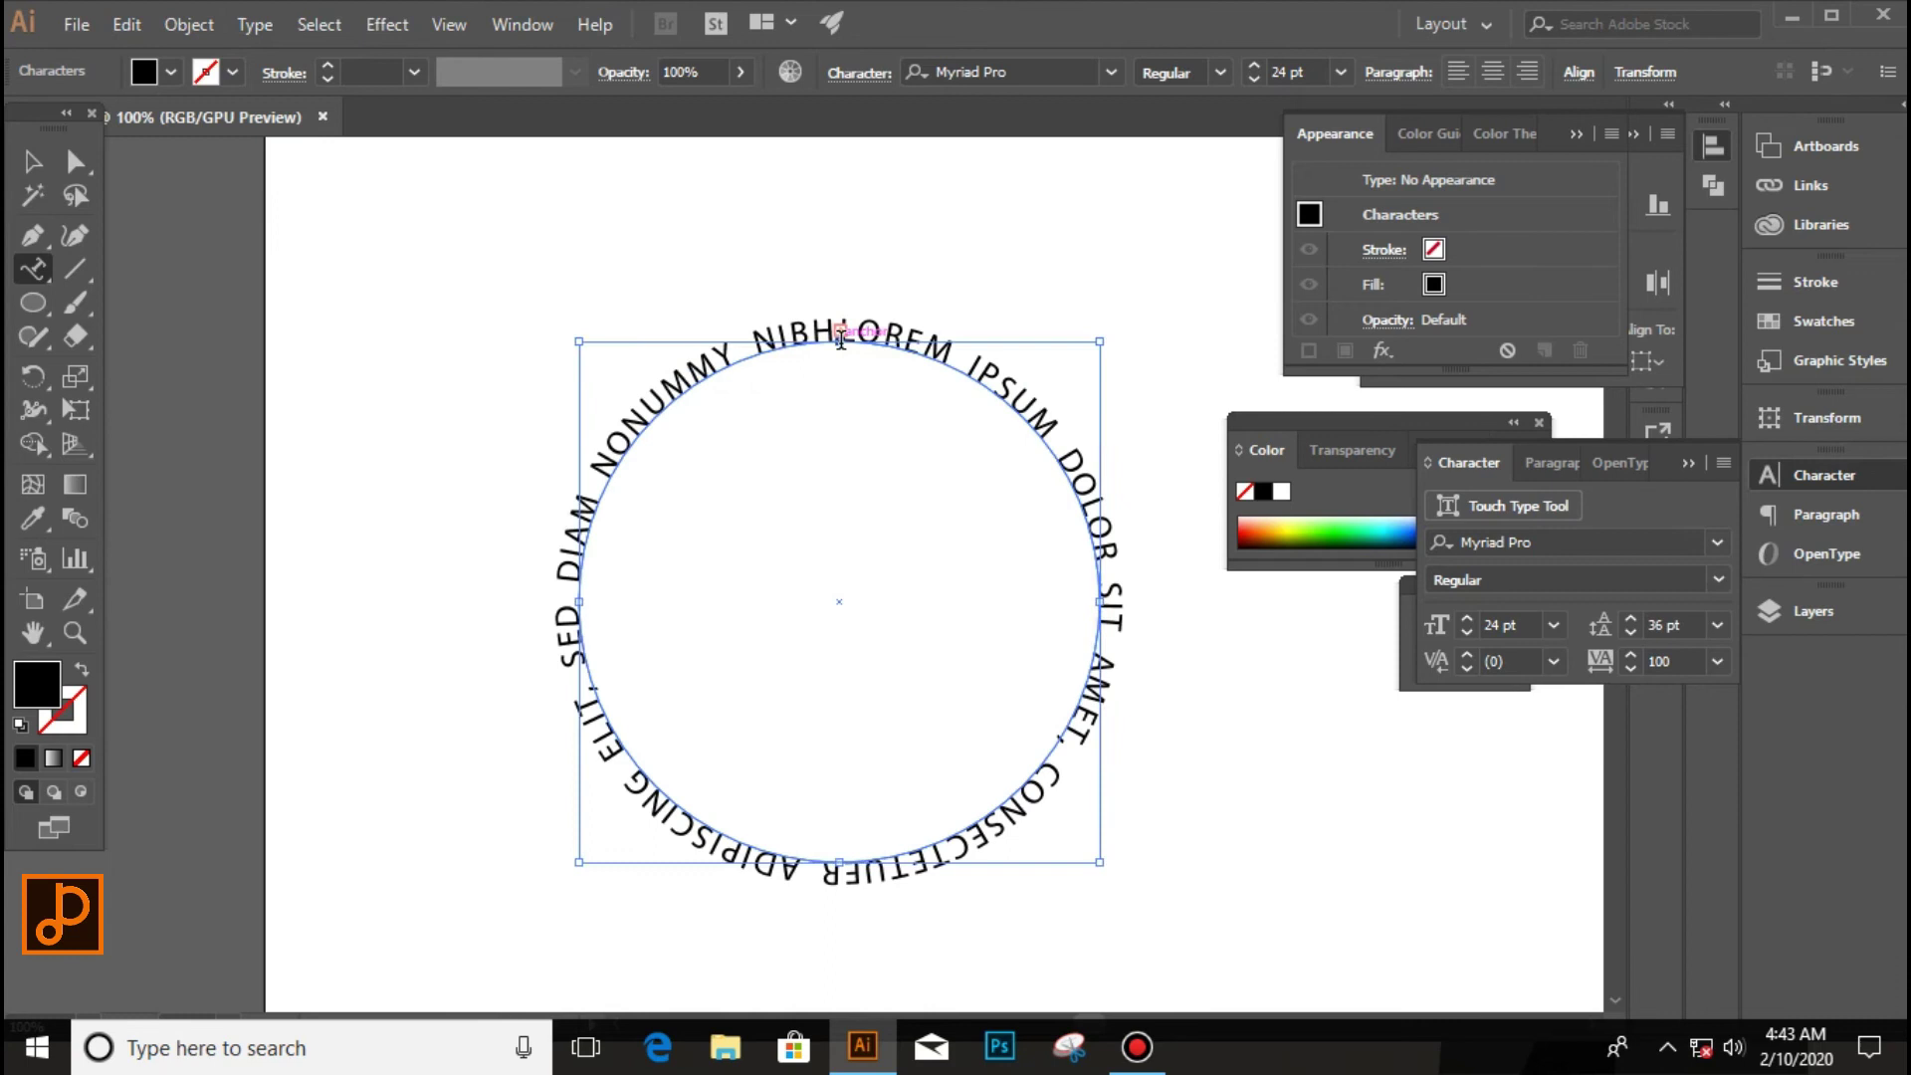
pyautogui.hotkey('ctrl', 'a')
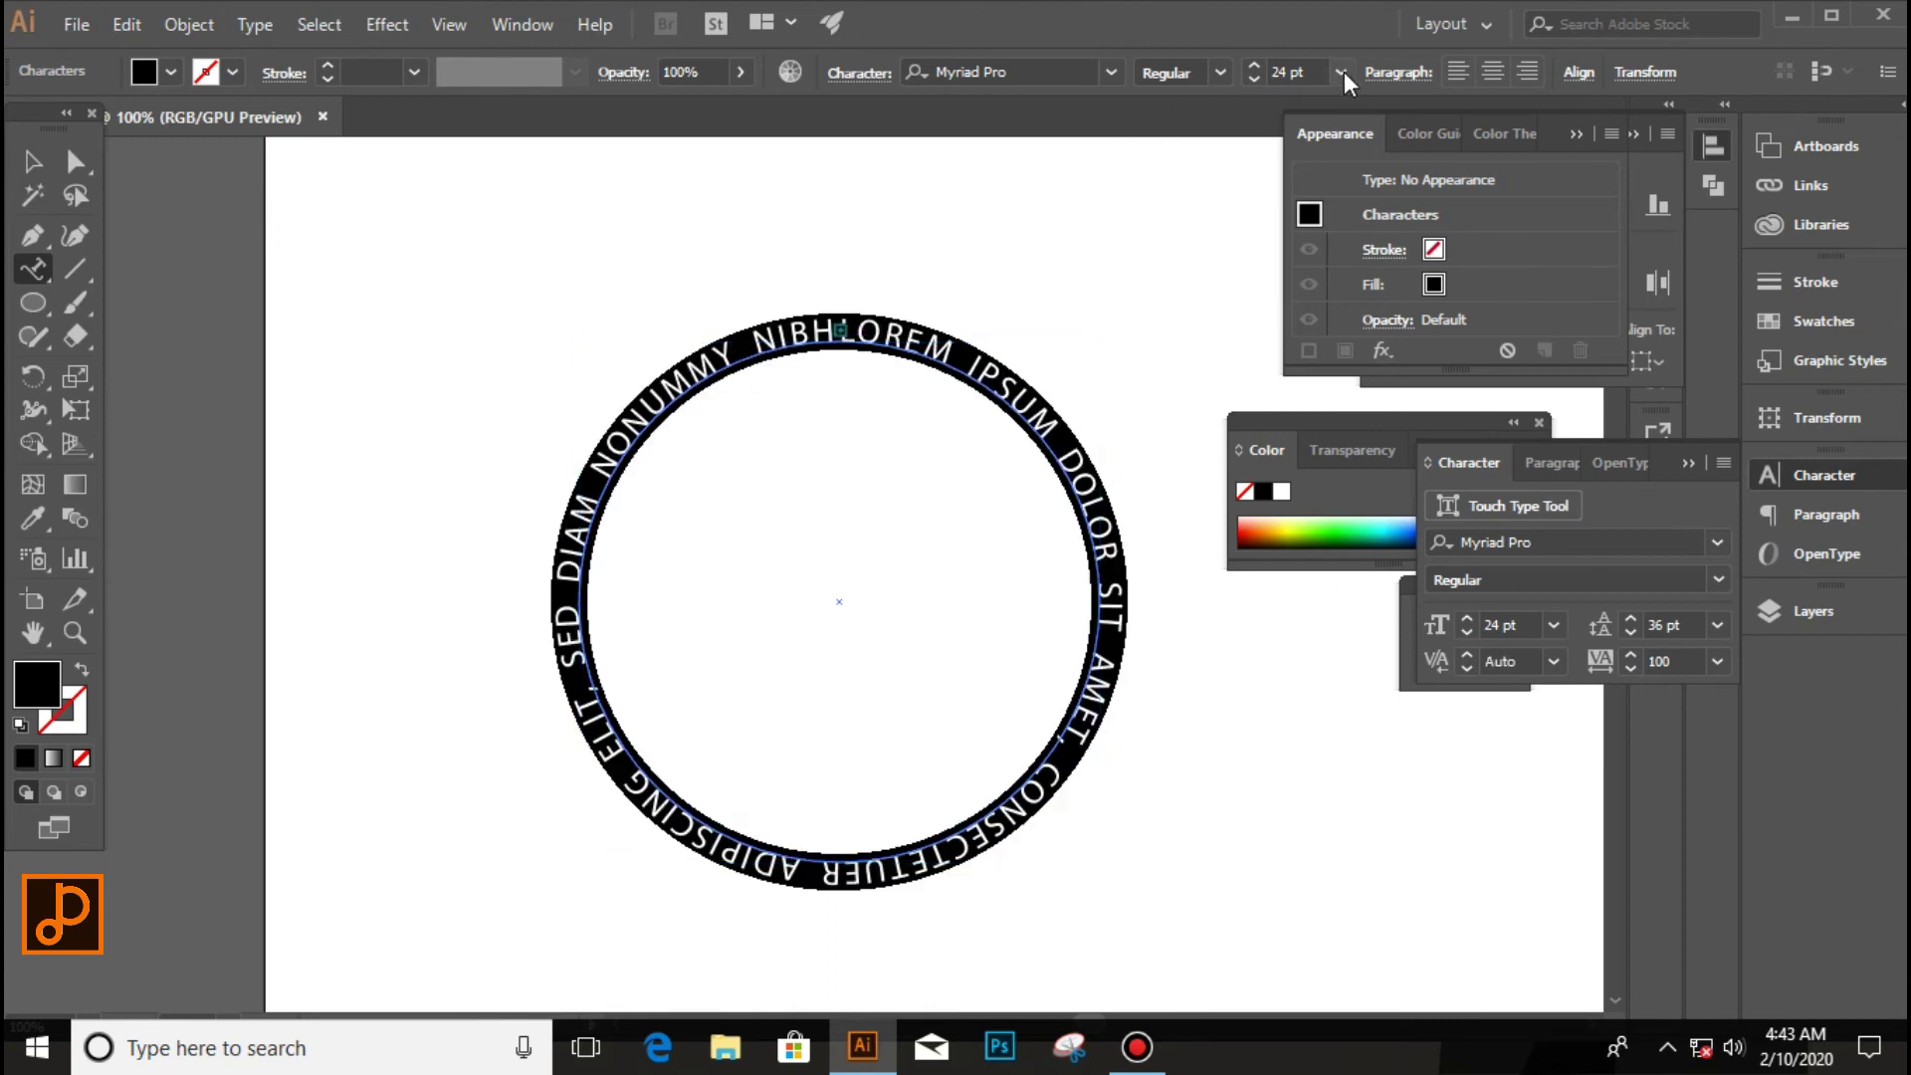
pyautogui.click(1341, 73)
pyautogui.click(1369, 362)
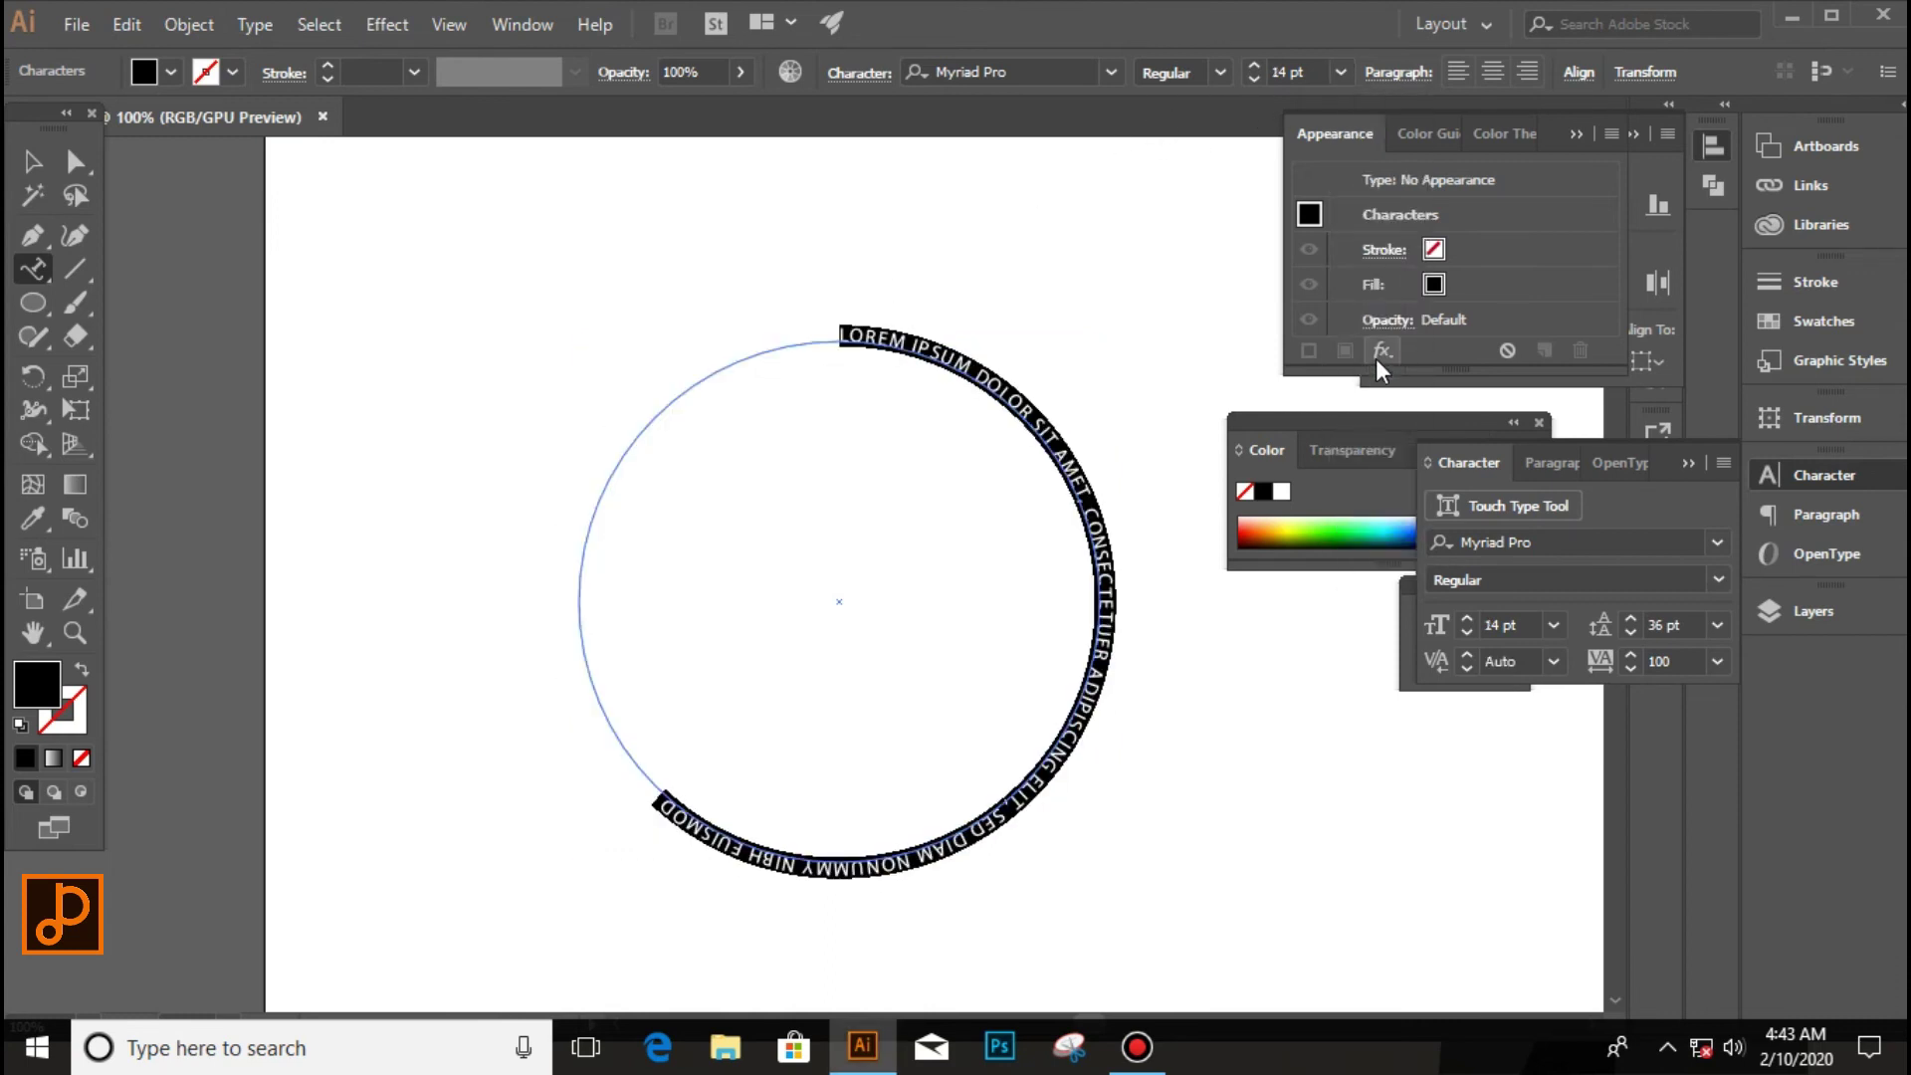
pyautogui.click(842, 337)
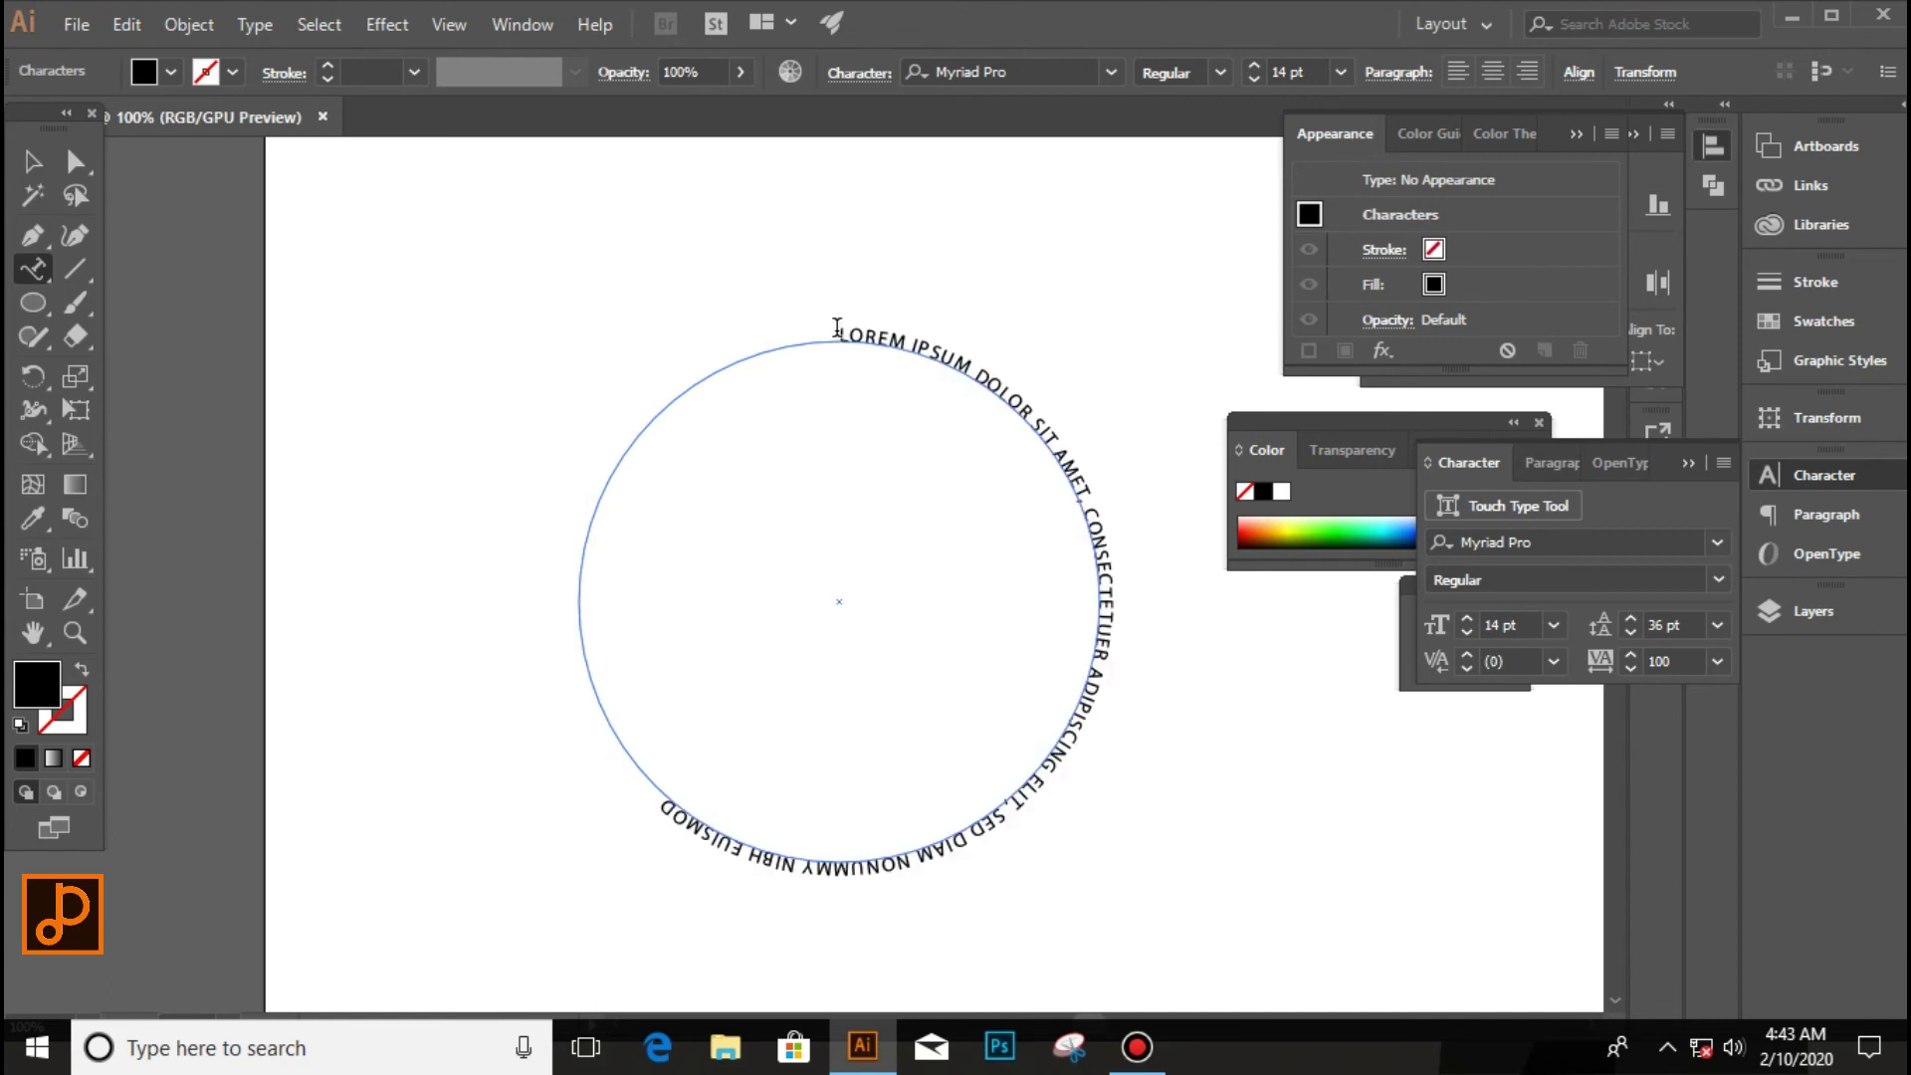
pyautogui.click(46, 169)
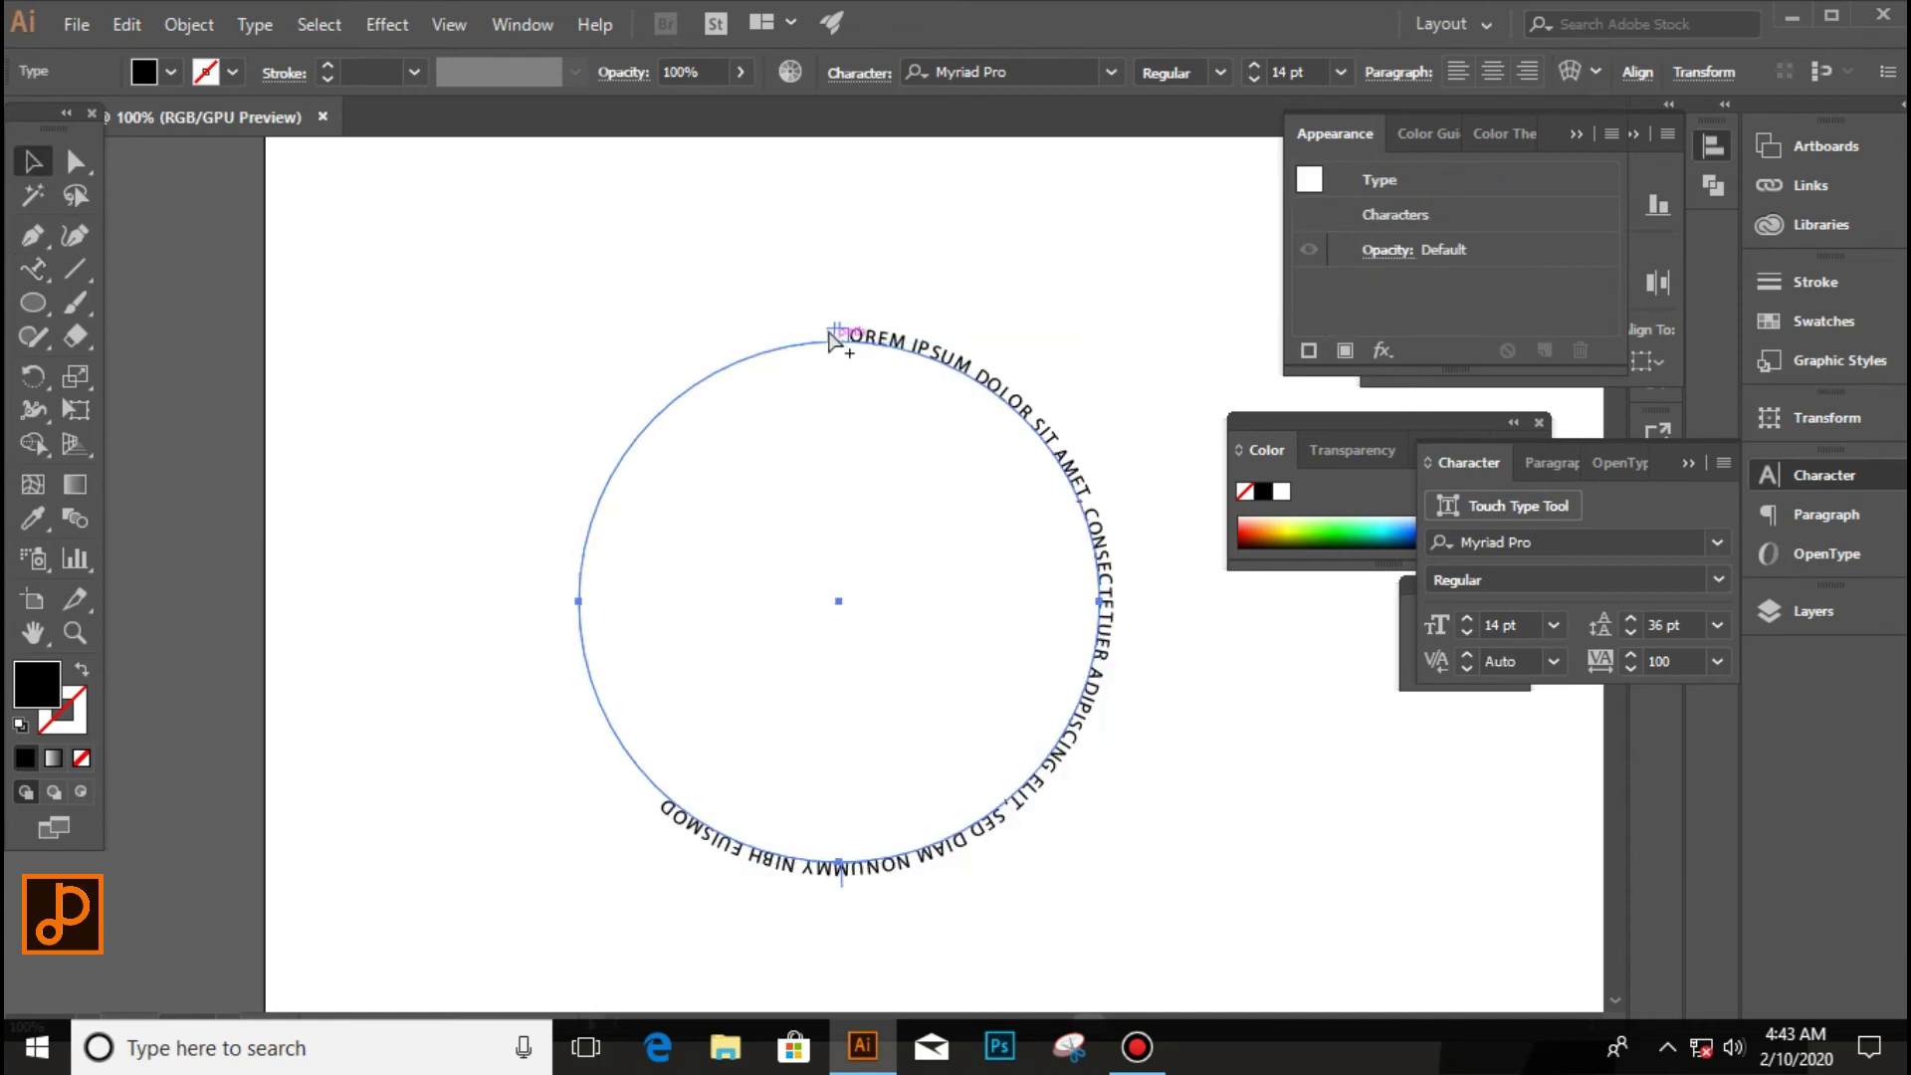
# Drag the circular text's start bracket leftward along the arc in two moves.
pyautogui.scroll(5, 834, 338)
pyautogui.scroll(3, 834, 339)
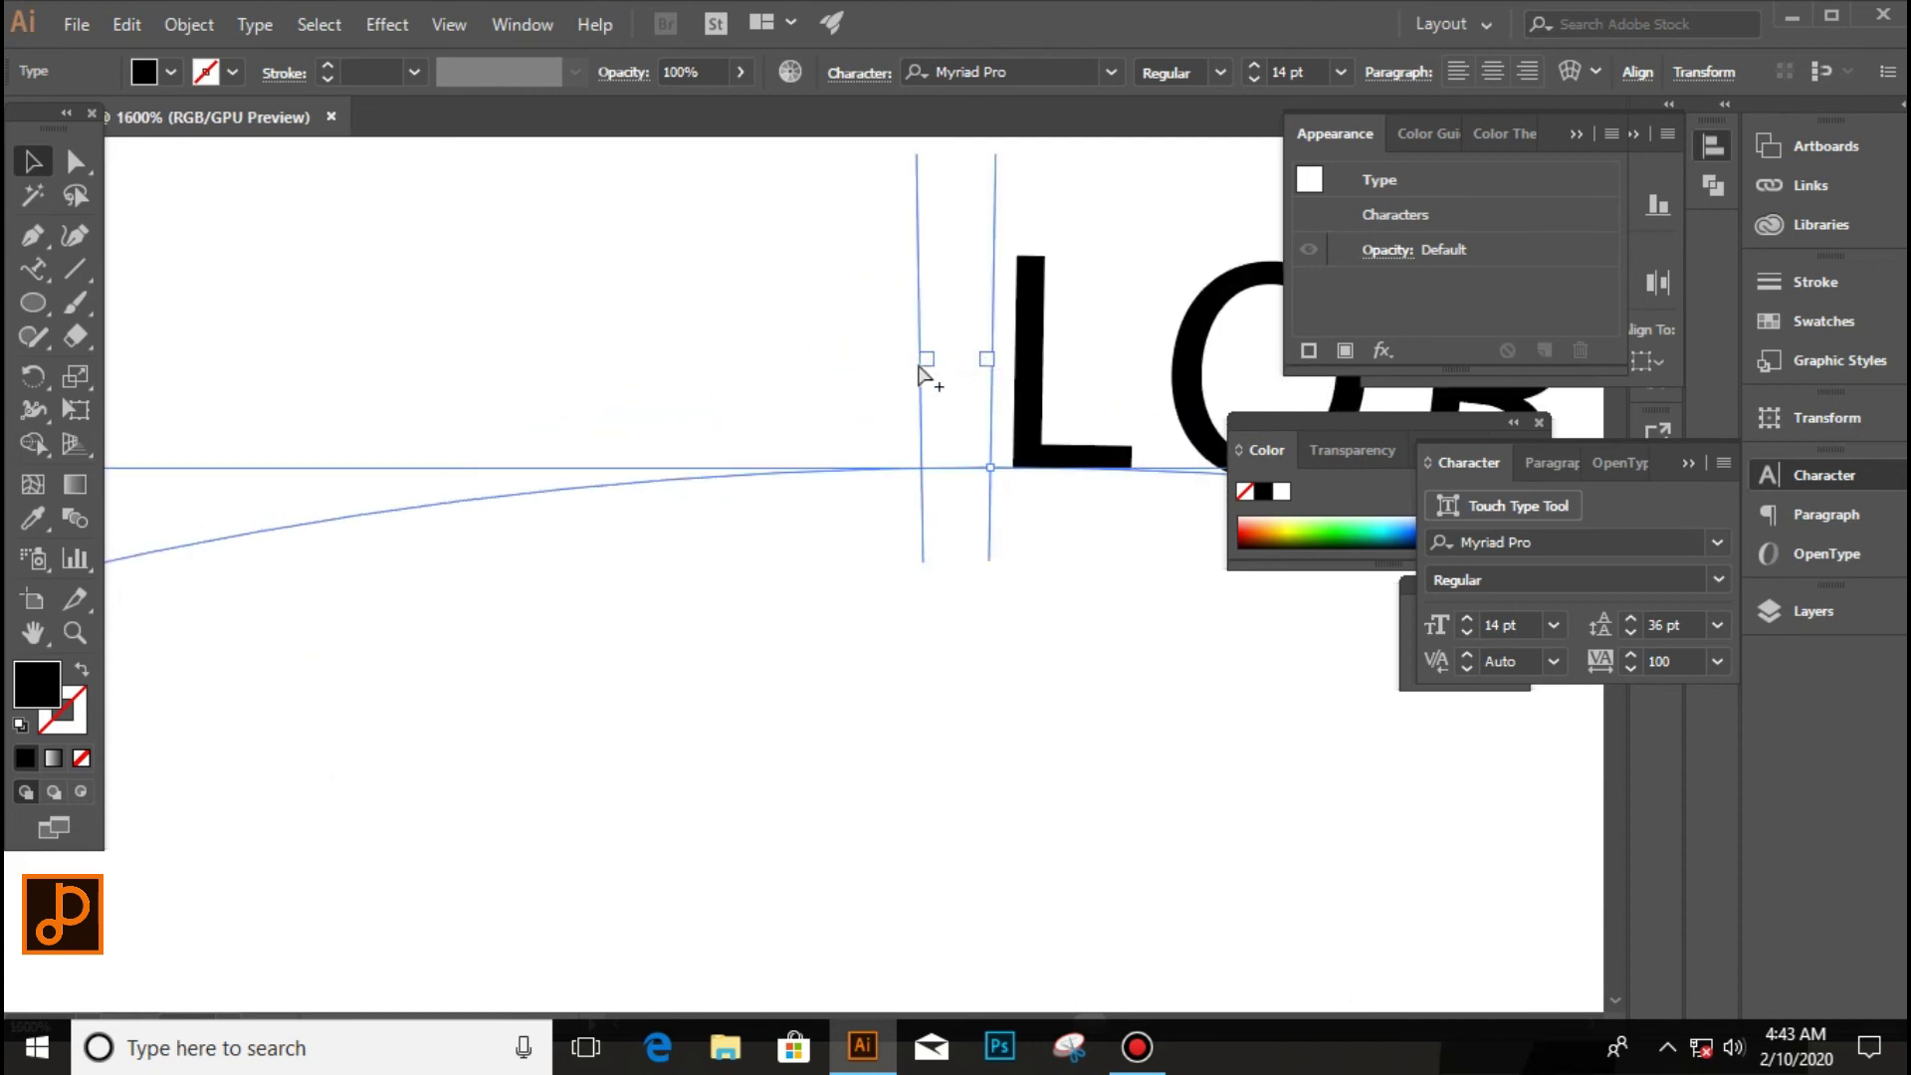
pyautogui.scroll(-2, 926, 368)
pyautogui.scroll(-2, 923, 371)
pyautogui.scroll(-2, 919, 365)
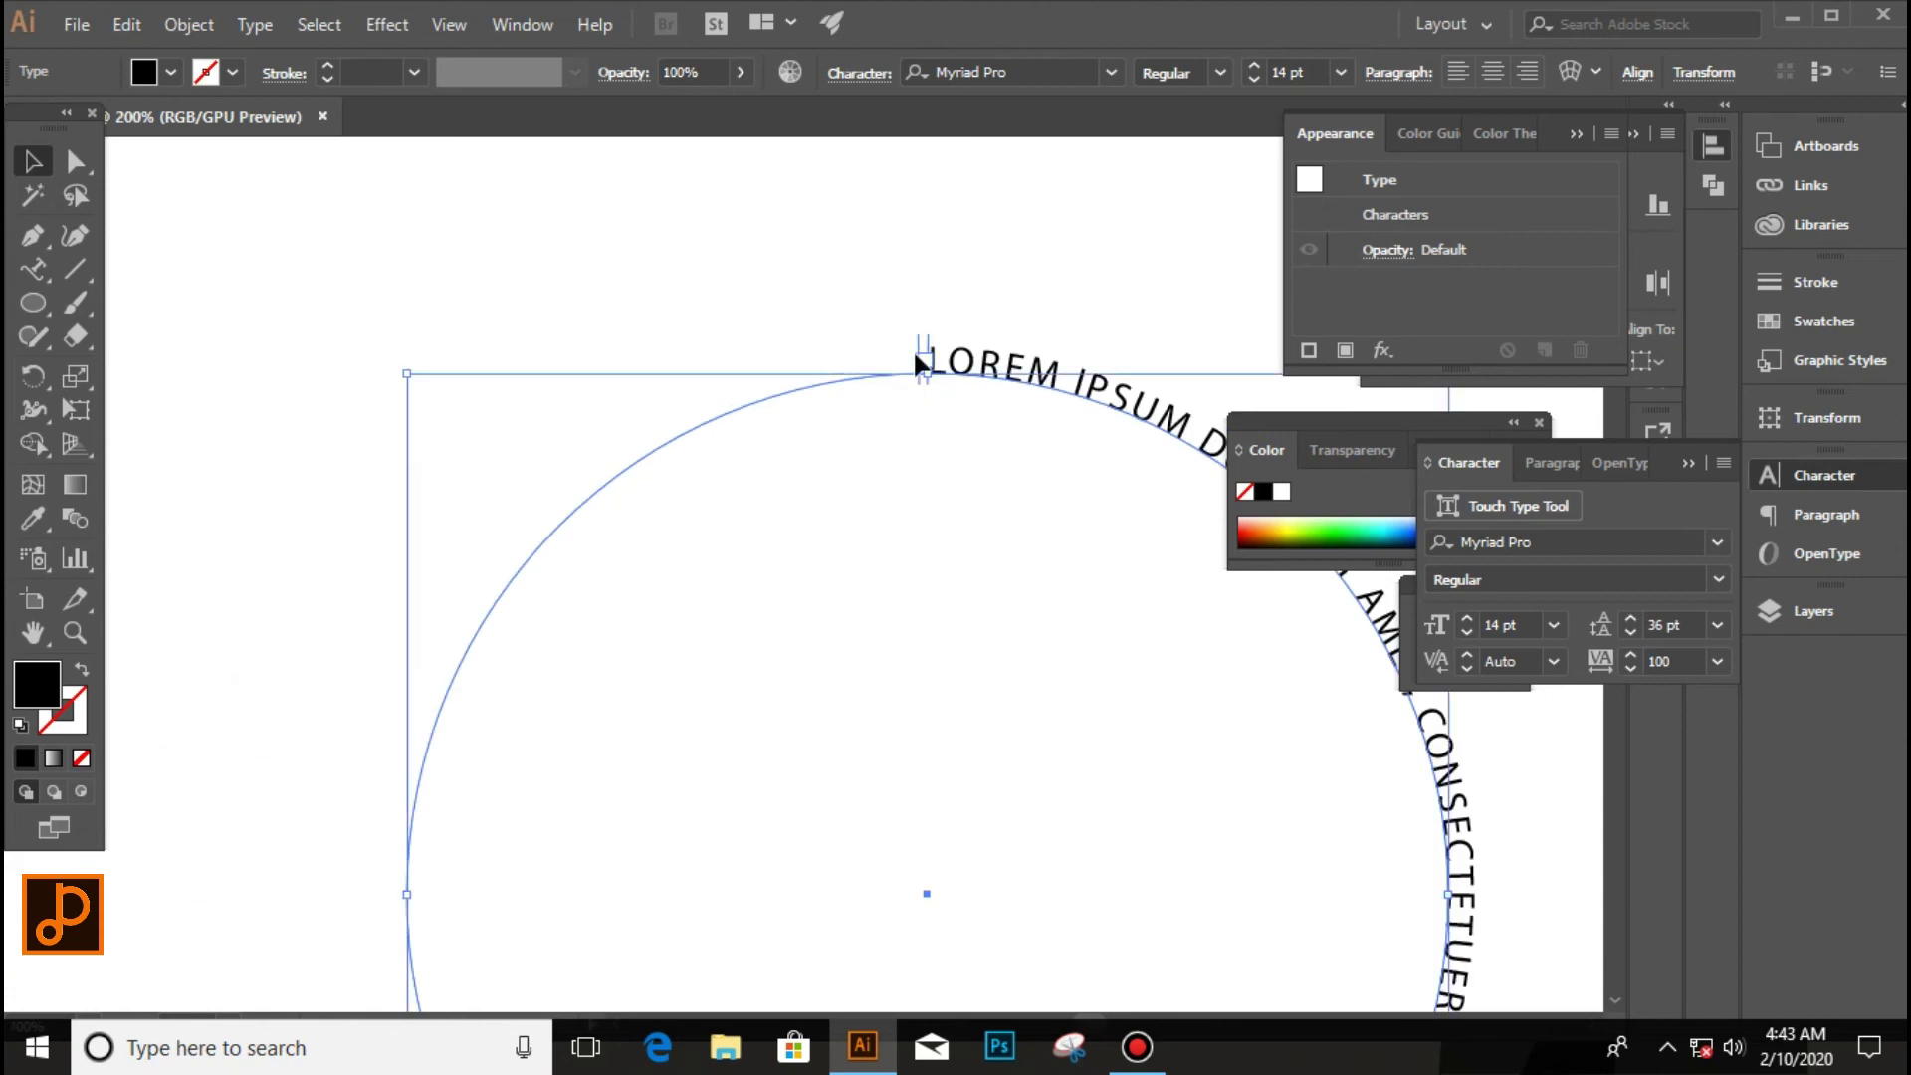
pyautogui.scroll(1, 921, 370)
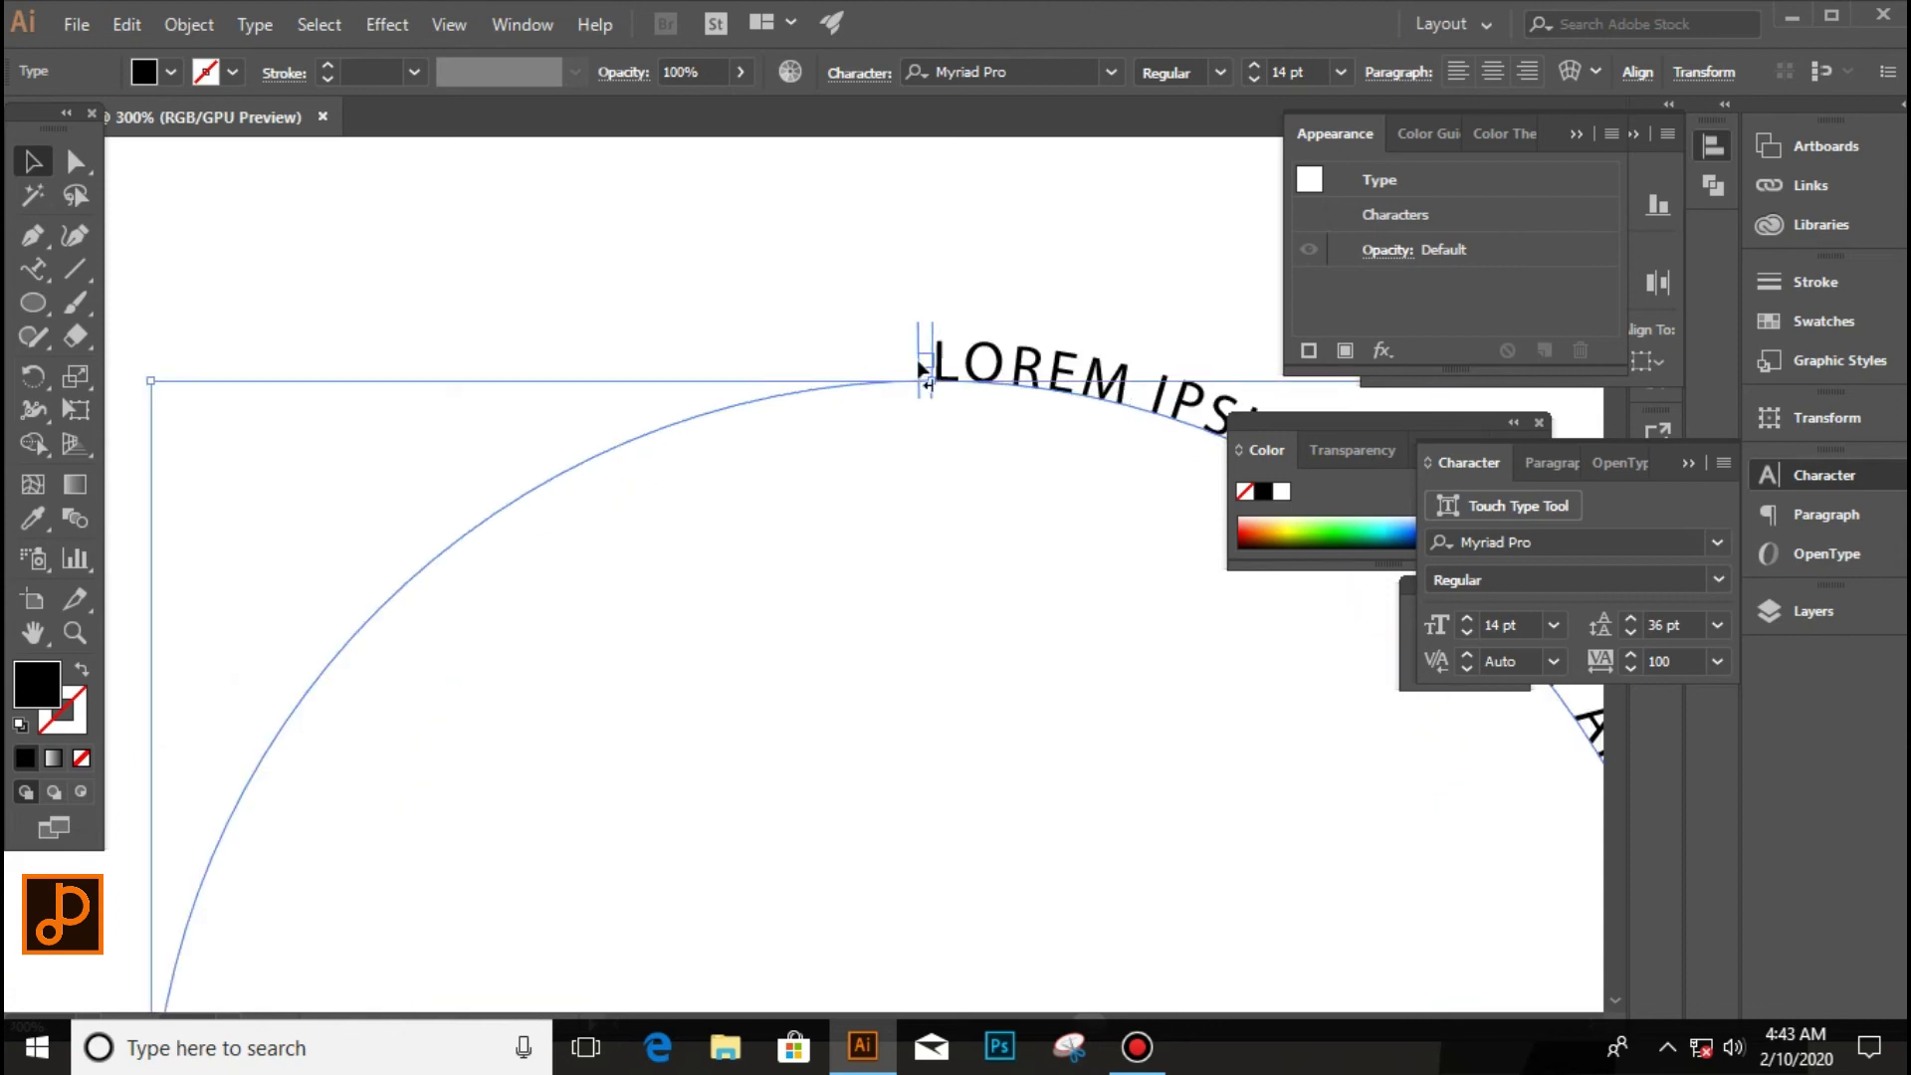
pyautogui.moveTo(917, 360); pyautogui.dragTo(595, 436)
pyautogui.scroll(-2, 757, 403)
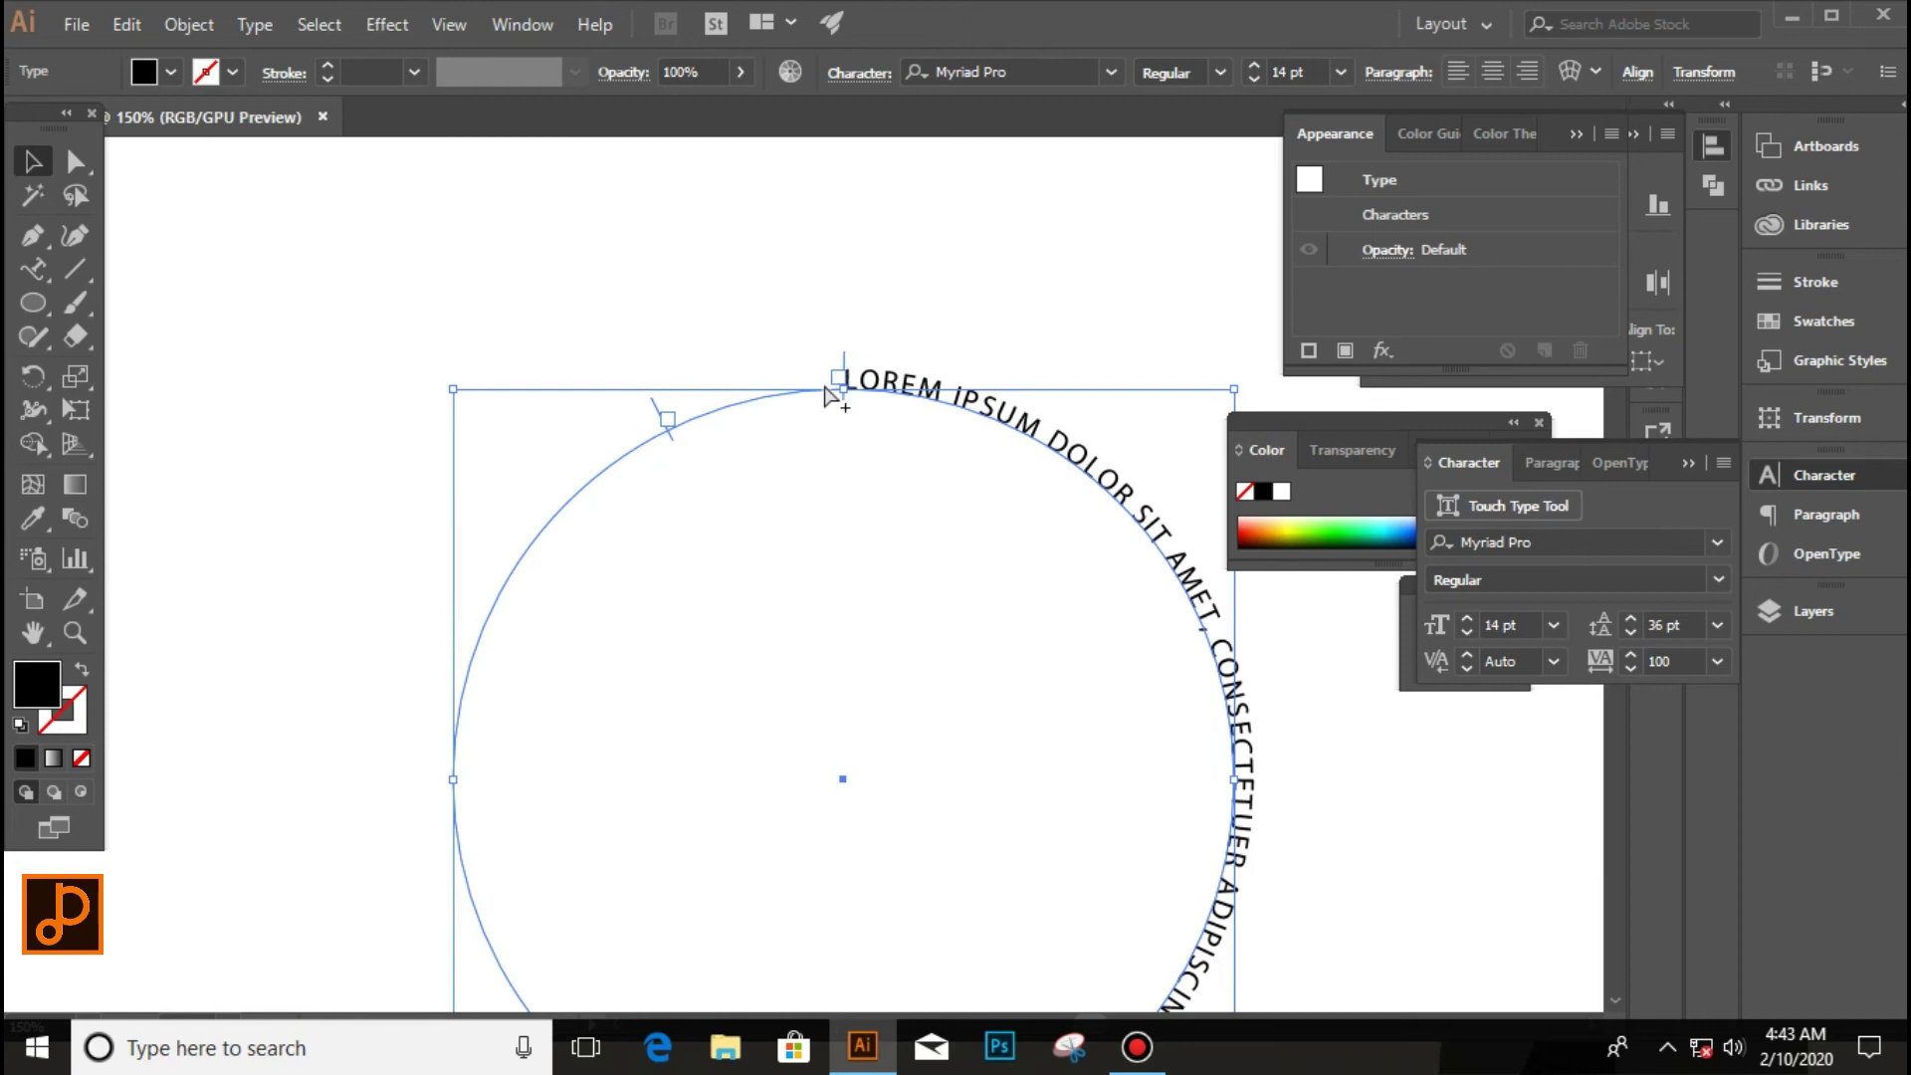
pyautogui.scroll(4, 834, 397)
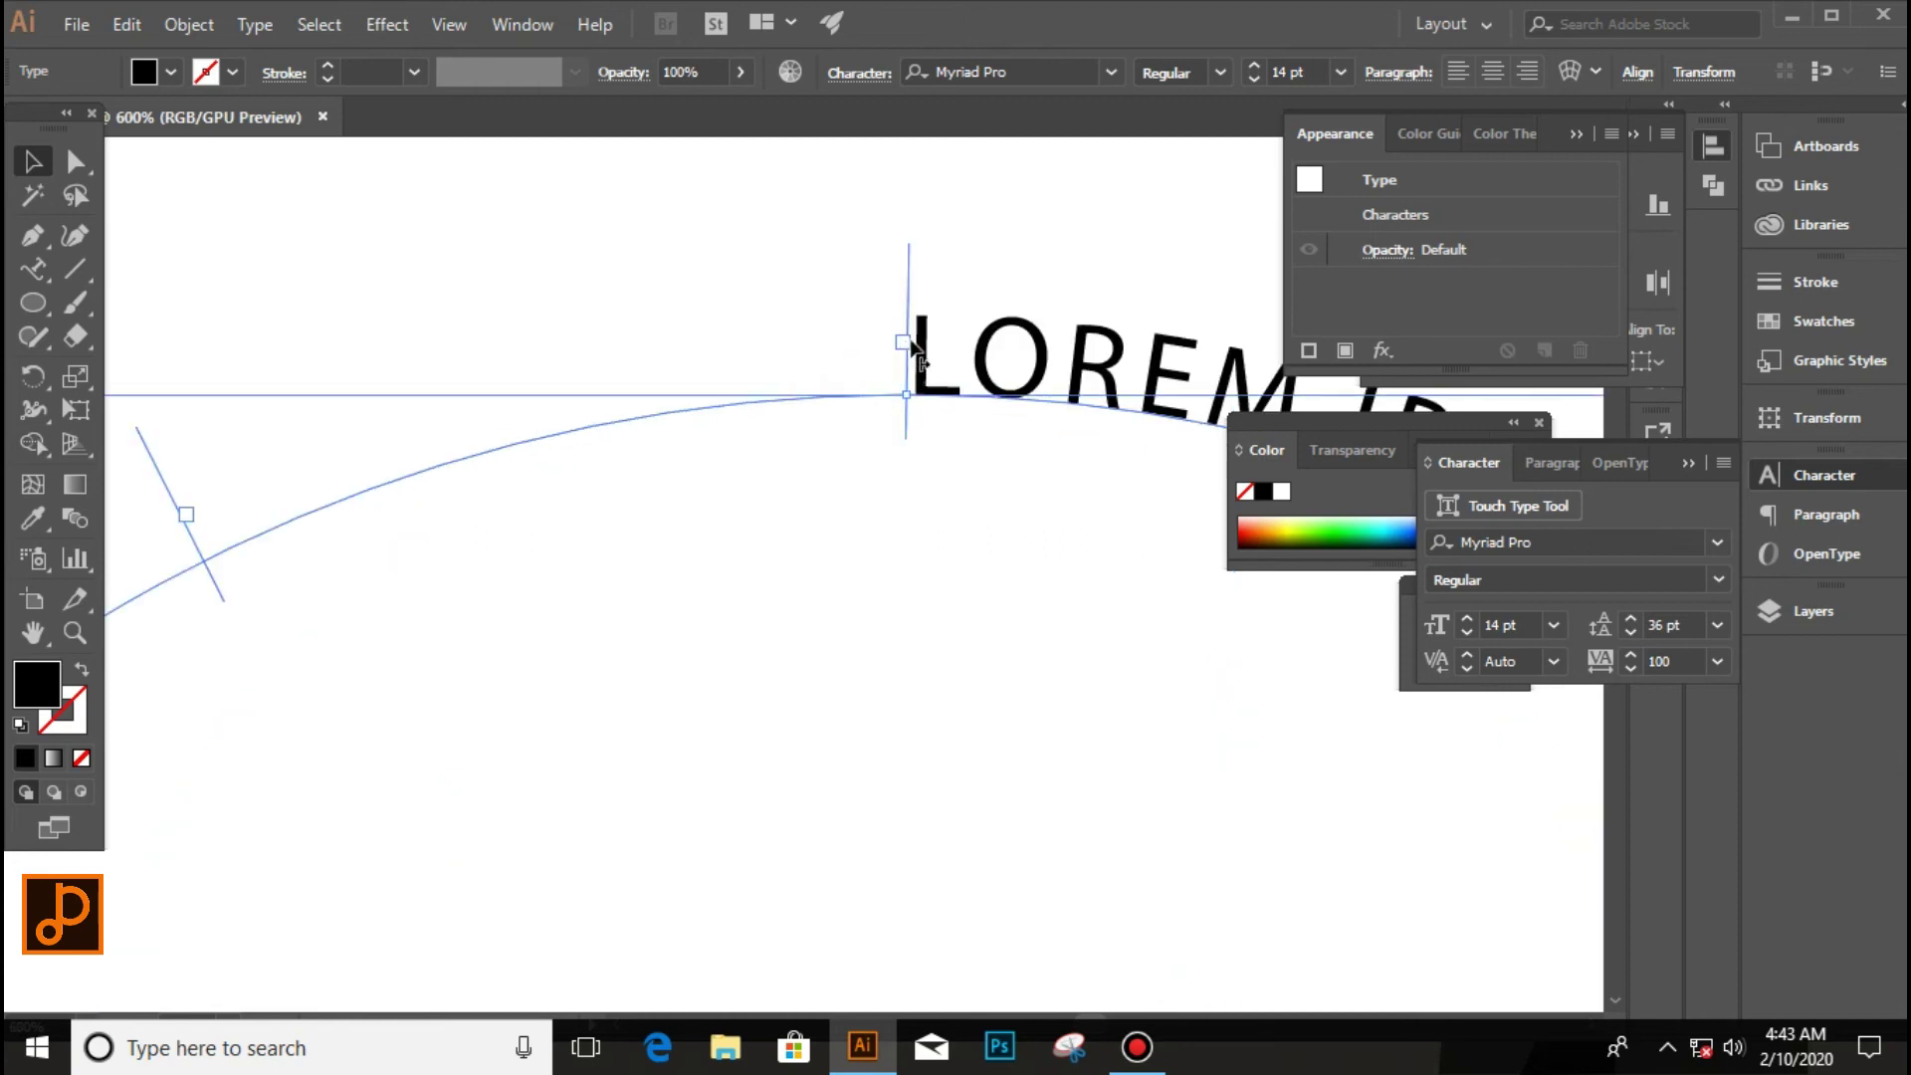
pyautogui.moveTo(910, 340); pyautogui.dragTo(260, 500)
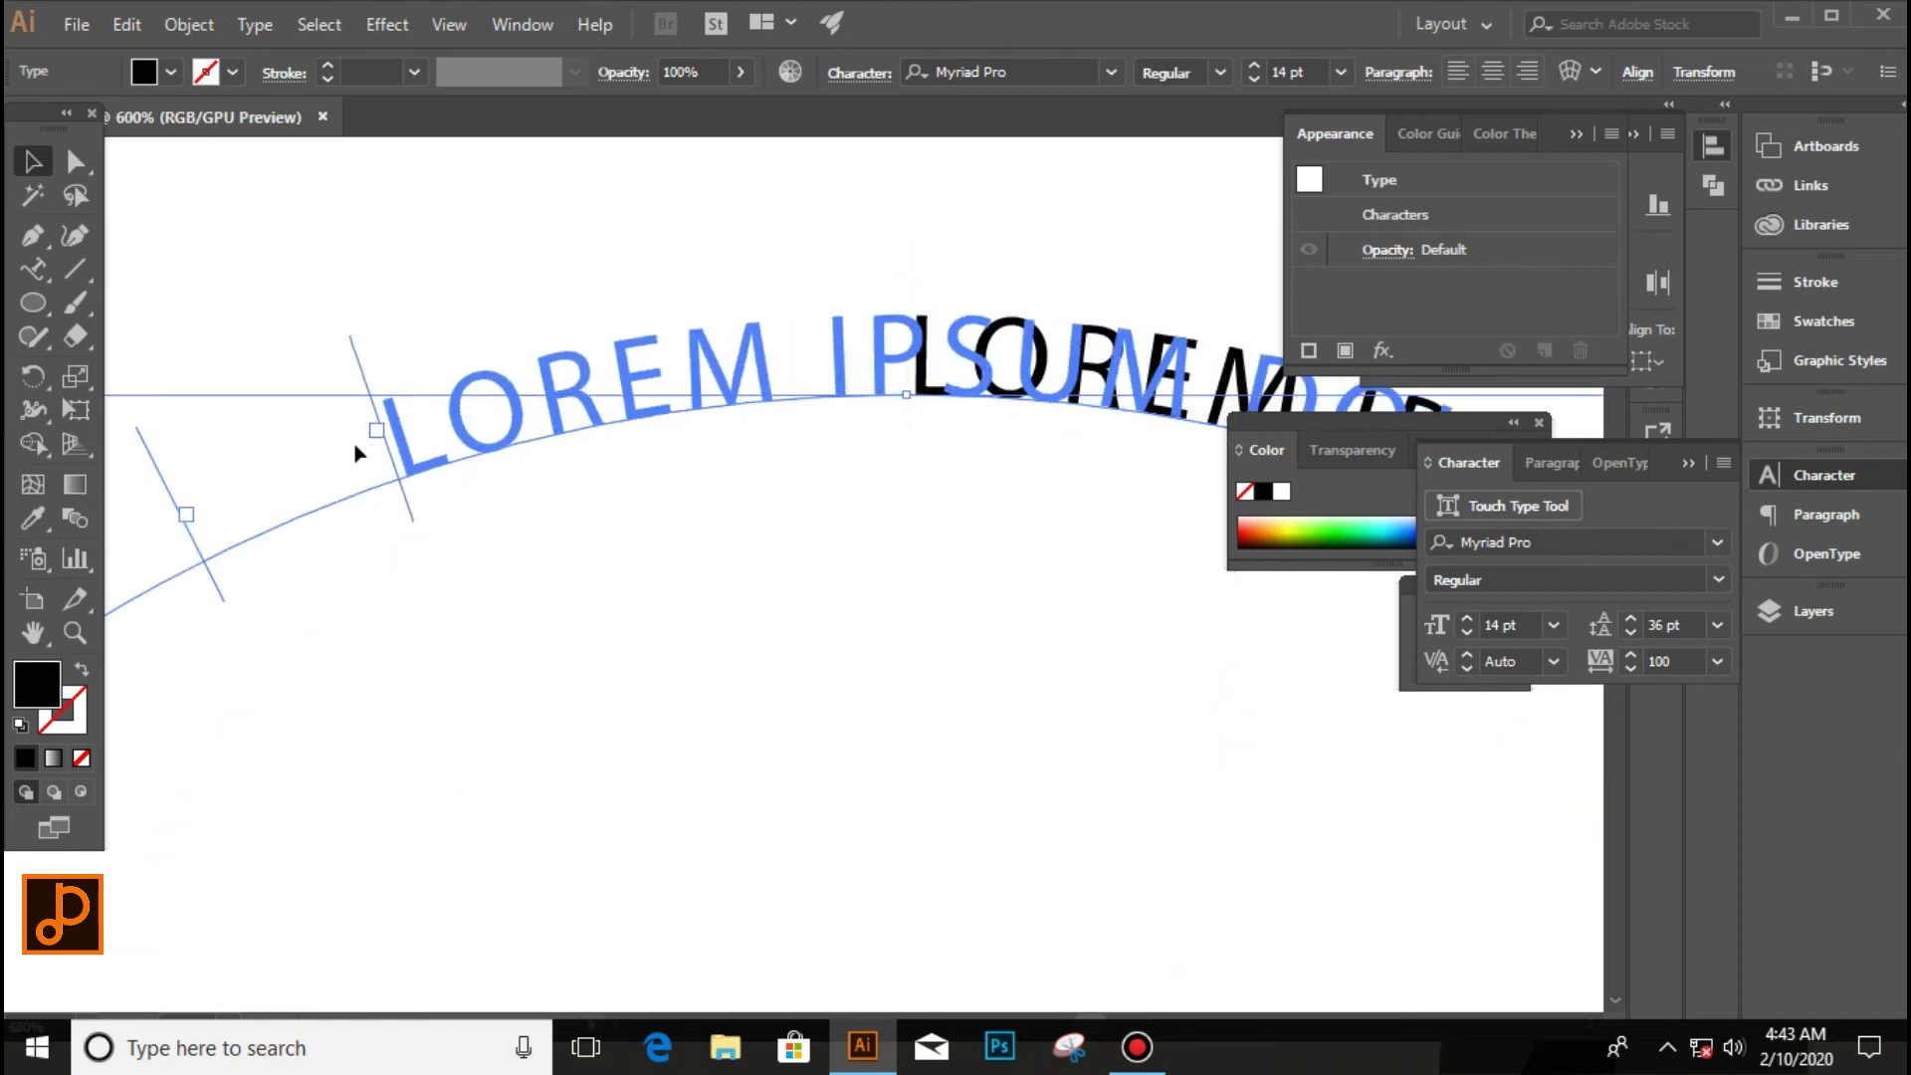
pyautogui.scroll(-2, 258, 493)
pyautogui.scroll(-3, 584, 533)
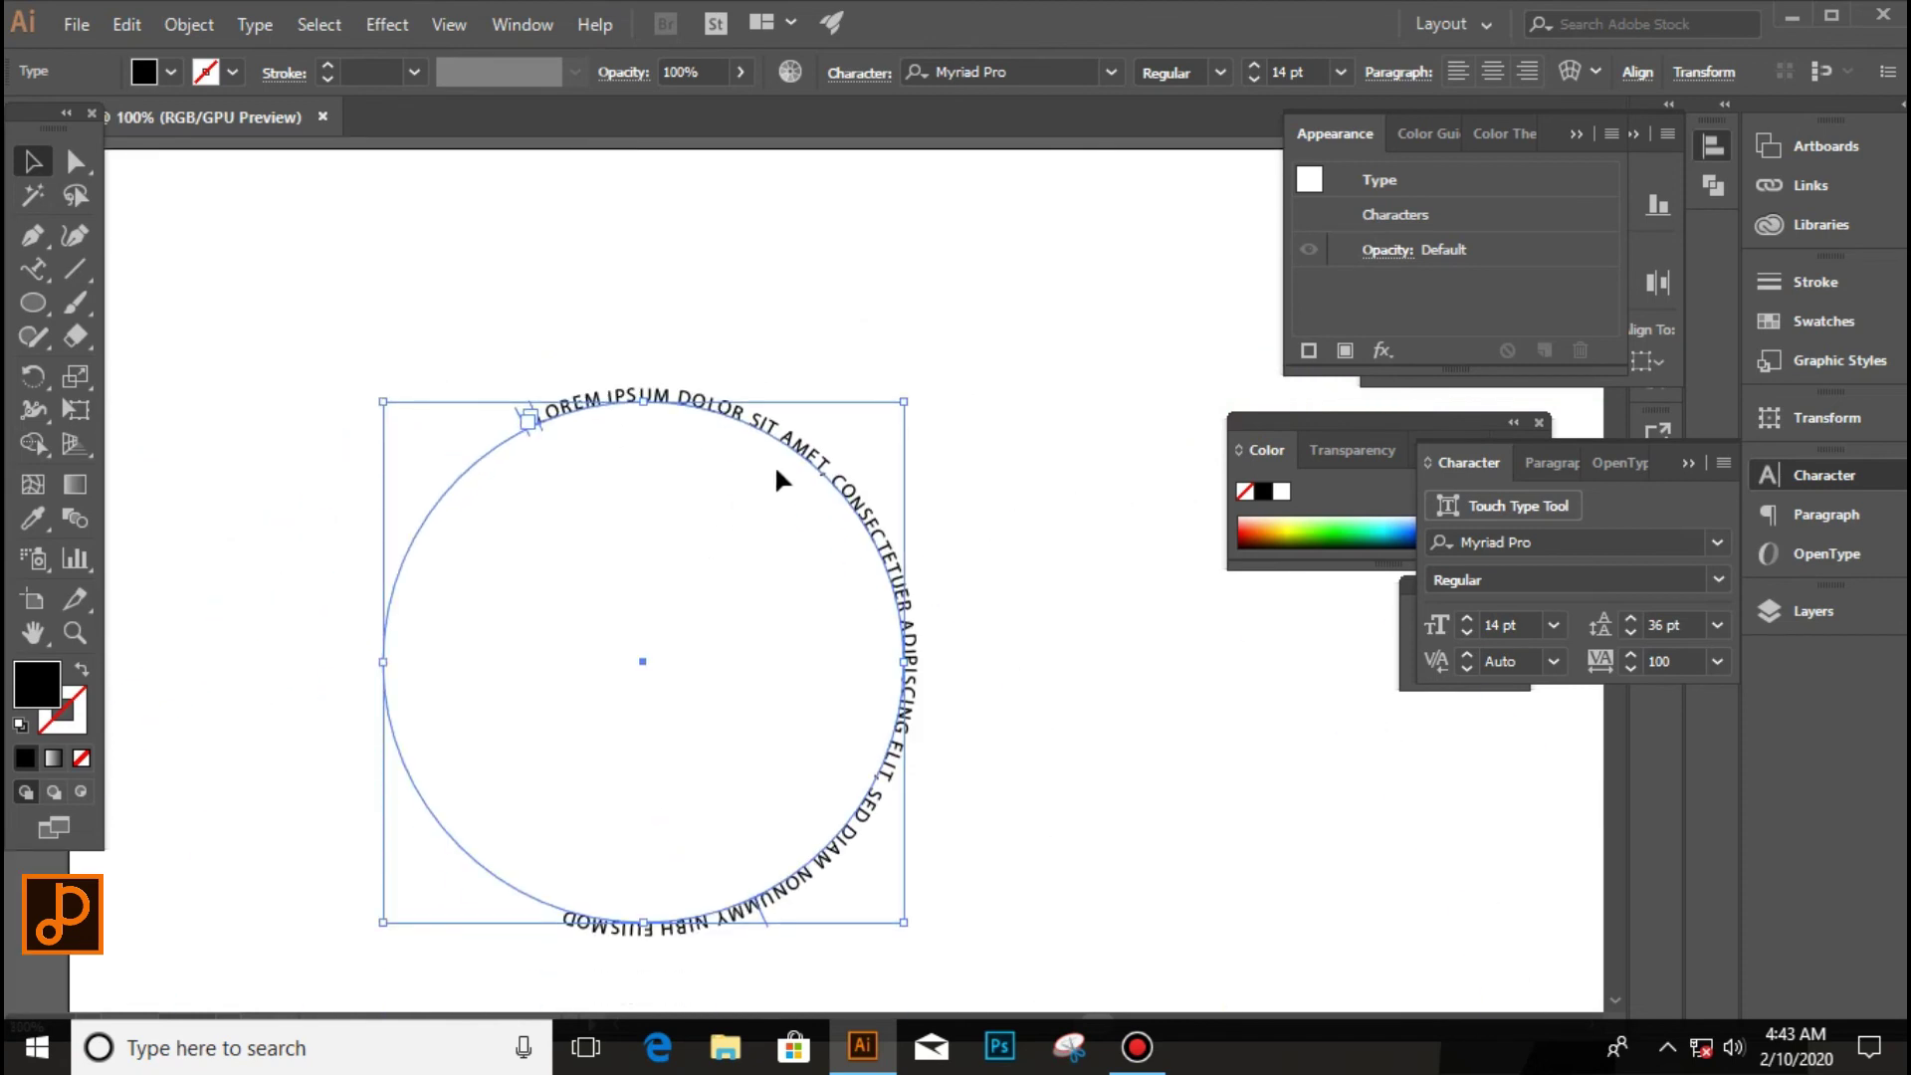
# Reposition the text's start and end brackets and centre-align the text along the circle.
pyautogui.moveTo(764, 918); pyautogui.dragTo(532, 906)
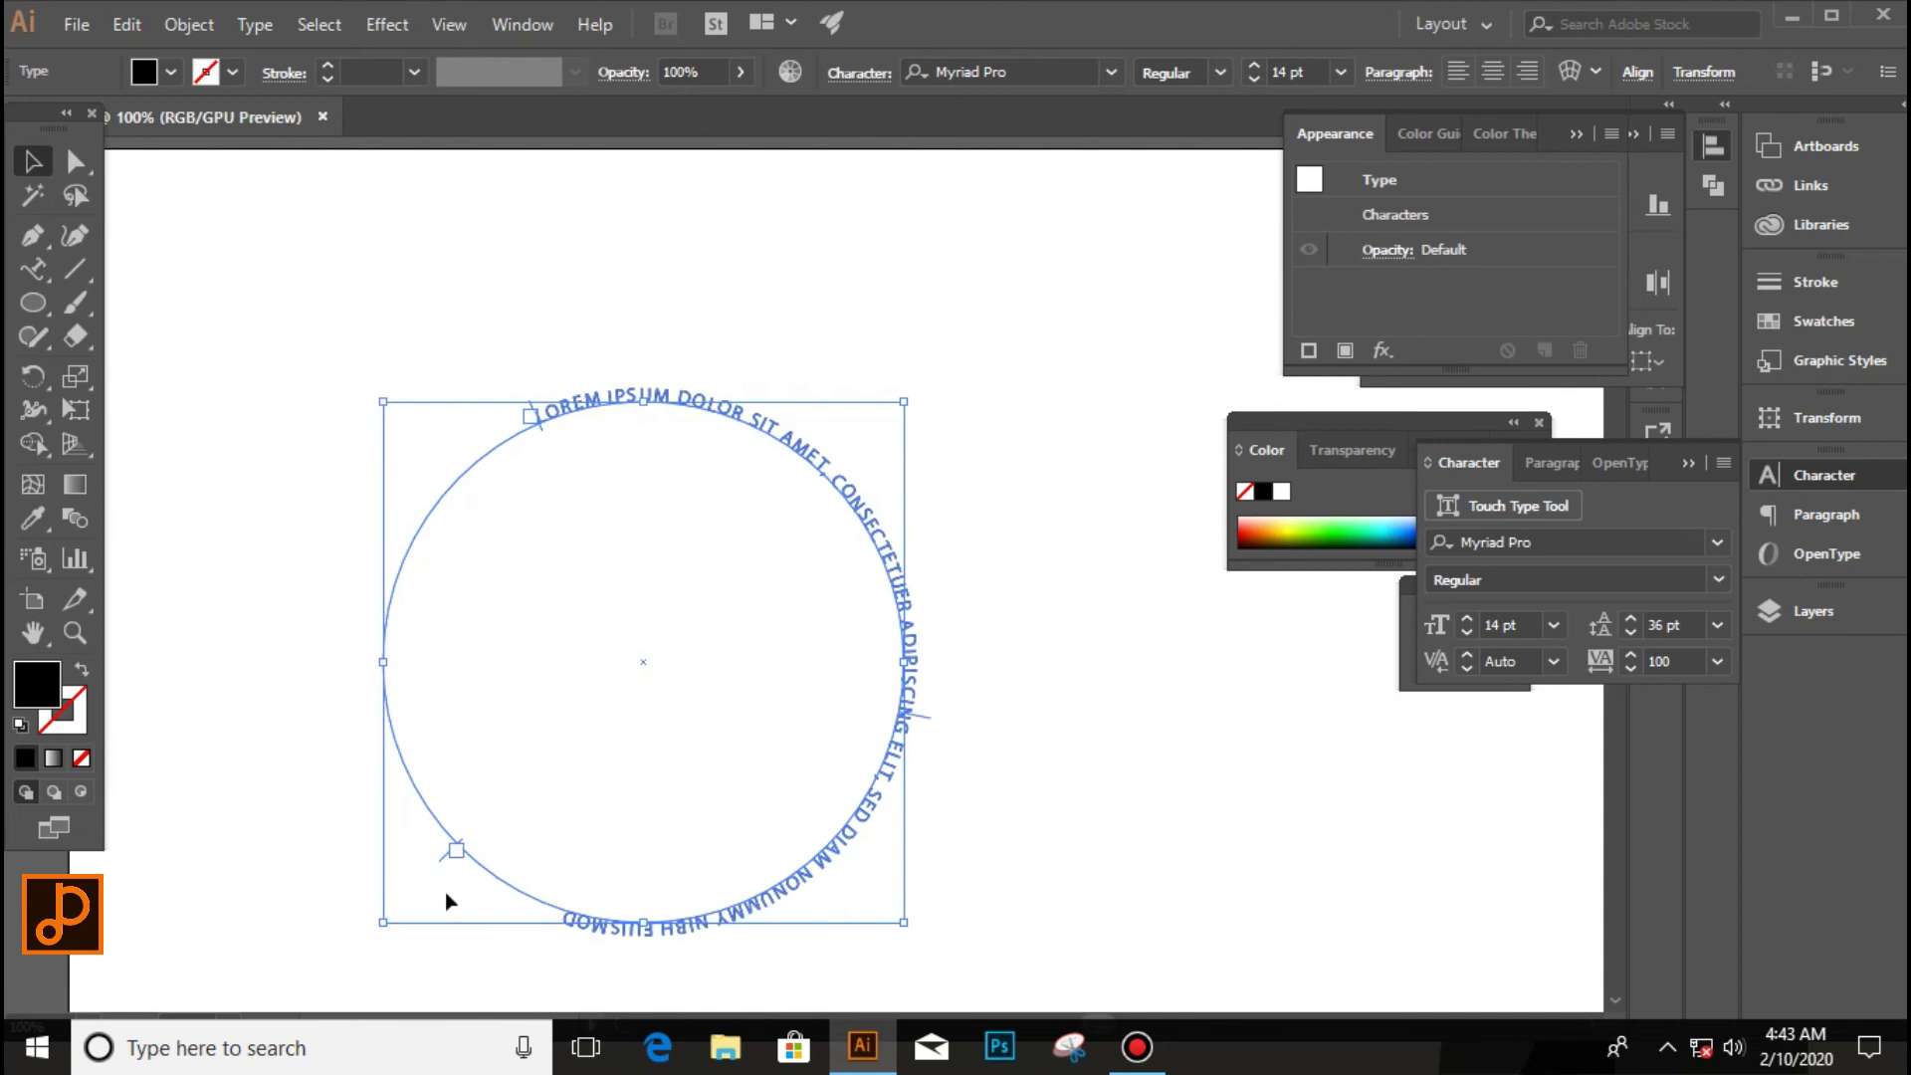
pyautogui.press('a')
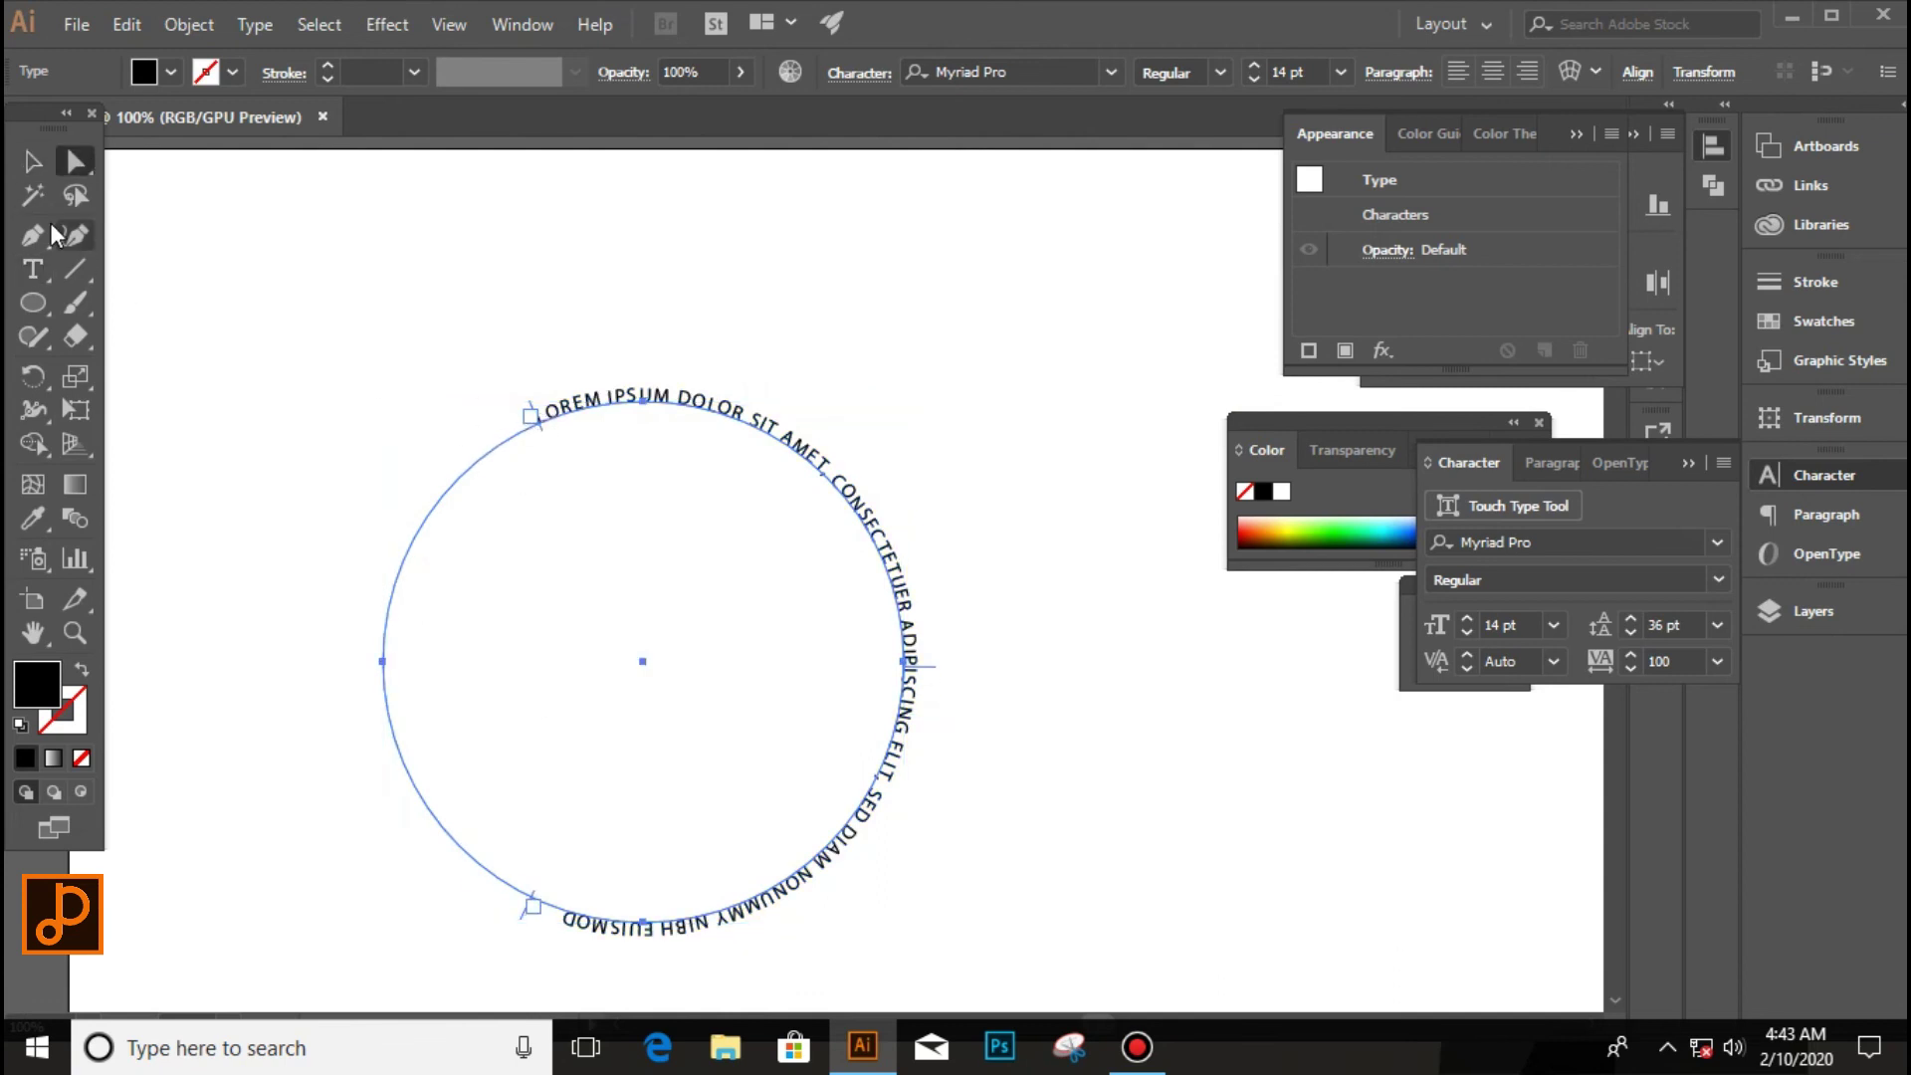
pyautogui.moveTo(531, 416)
pyautogui.mouseDown()
pyautogui.moveTo(358, 645)
pyautogui.moveTo(509, 898)
pyautogui.moveTo(567, 914)
pyautogui.mouseUp()
pyautogui.doubleClick(661, 916)
pyautogui.hotkey('ctrl', 'a')
pyautogui.click(1489, 75)
pyautogui.press('Escape')
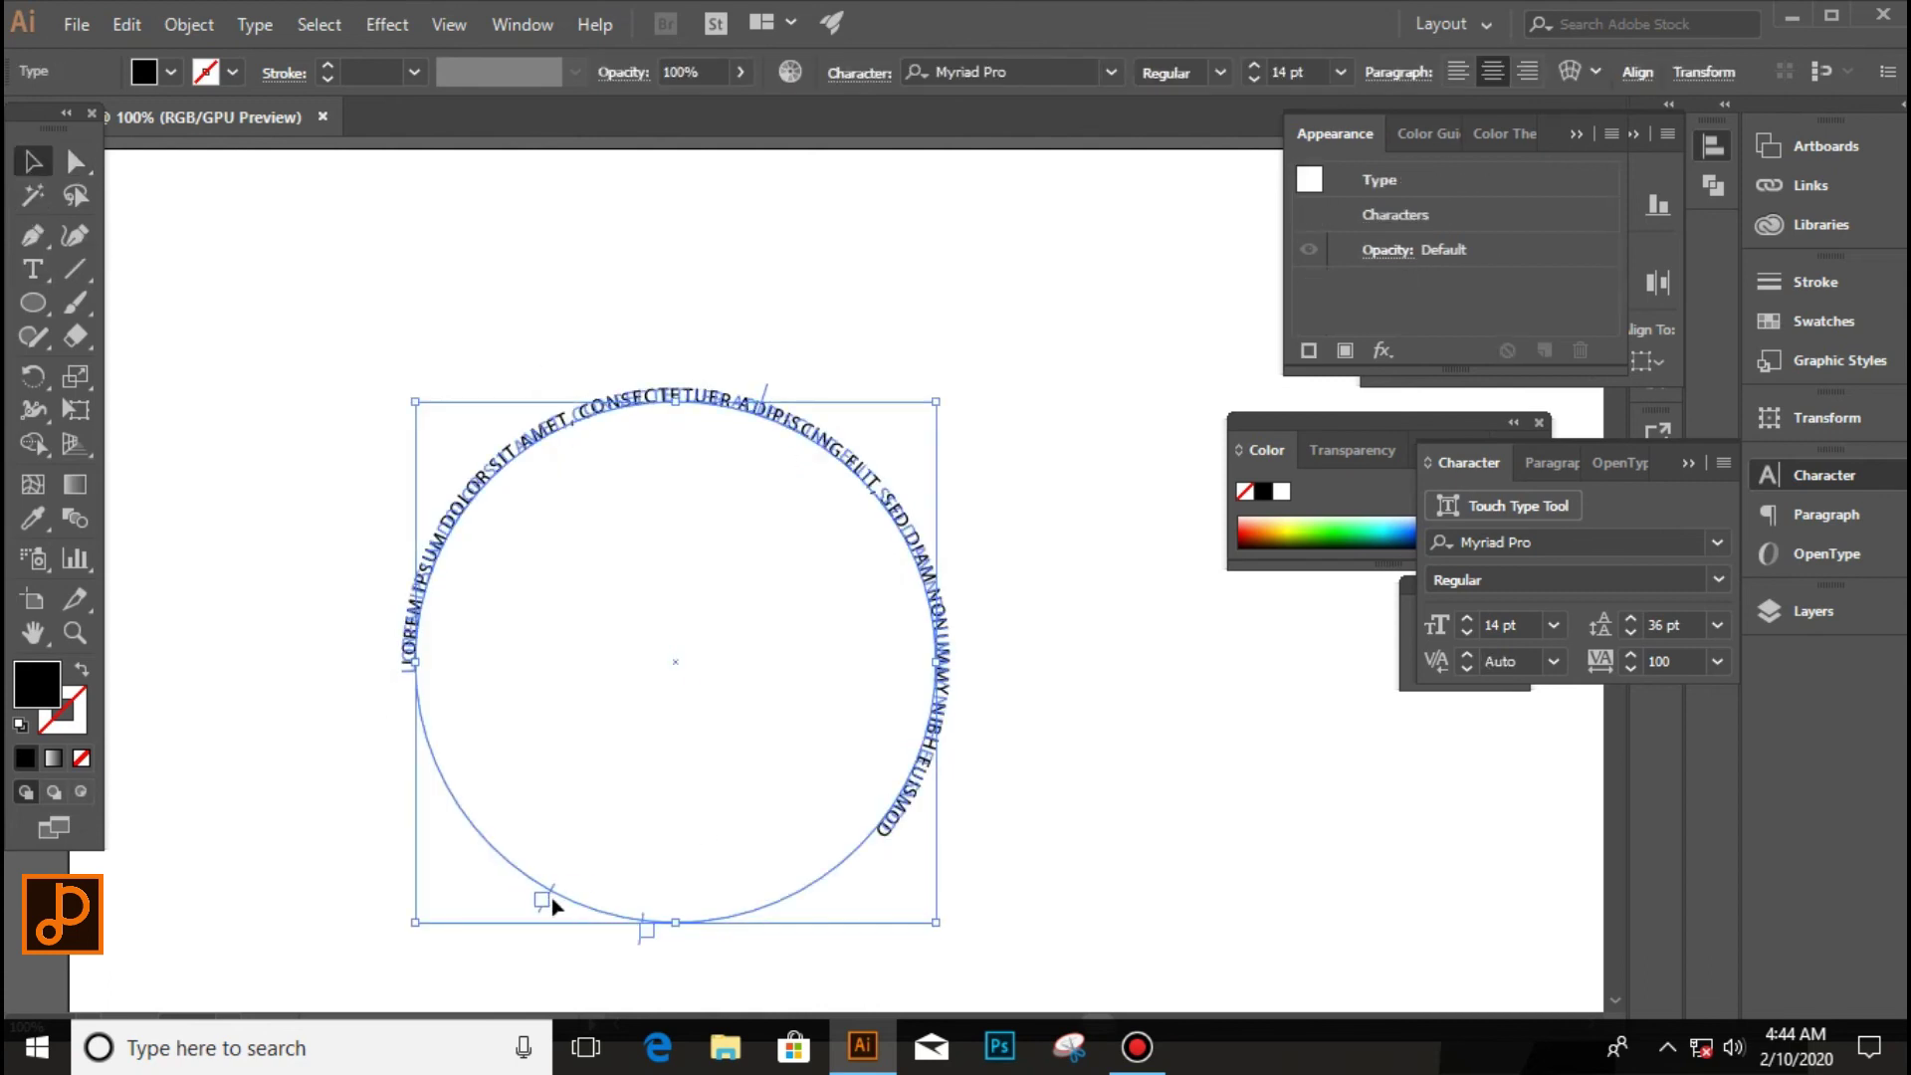
pyautogui.moveTo(653, 934); pyautogui.dragTo(675, 930)
# Rotate the circular text object about 180° so it wraps the lower half.
pyautogui.click(255, 363)
pyautogui.click(617, 921)
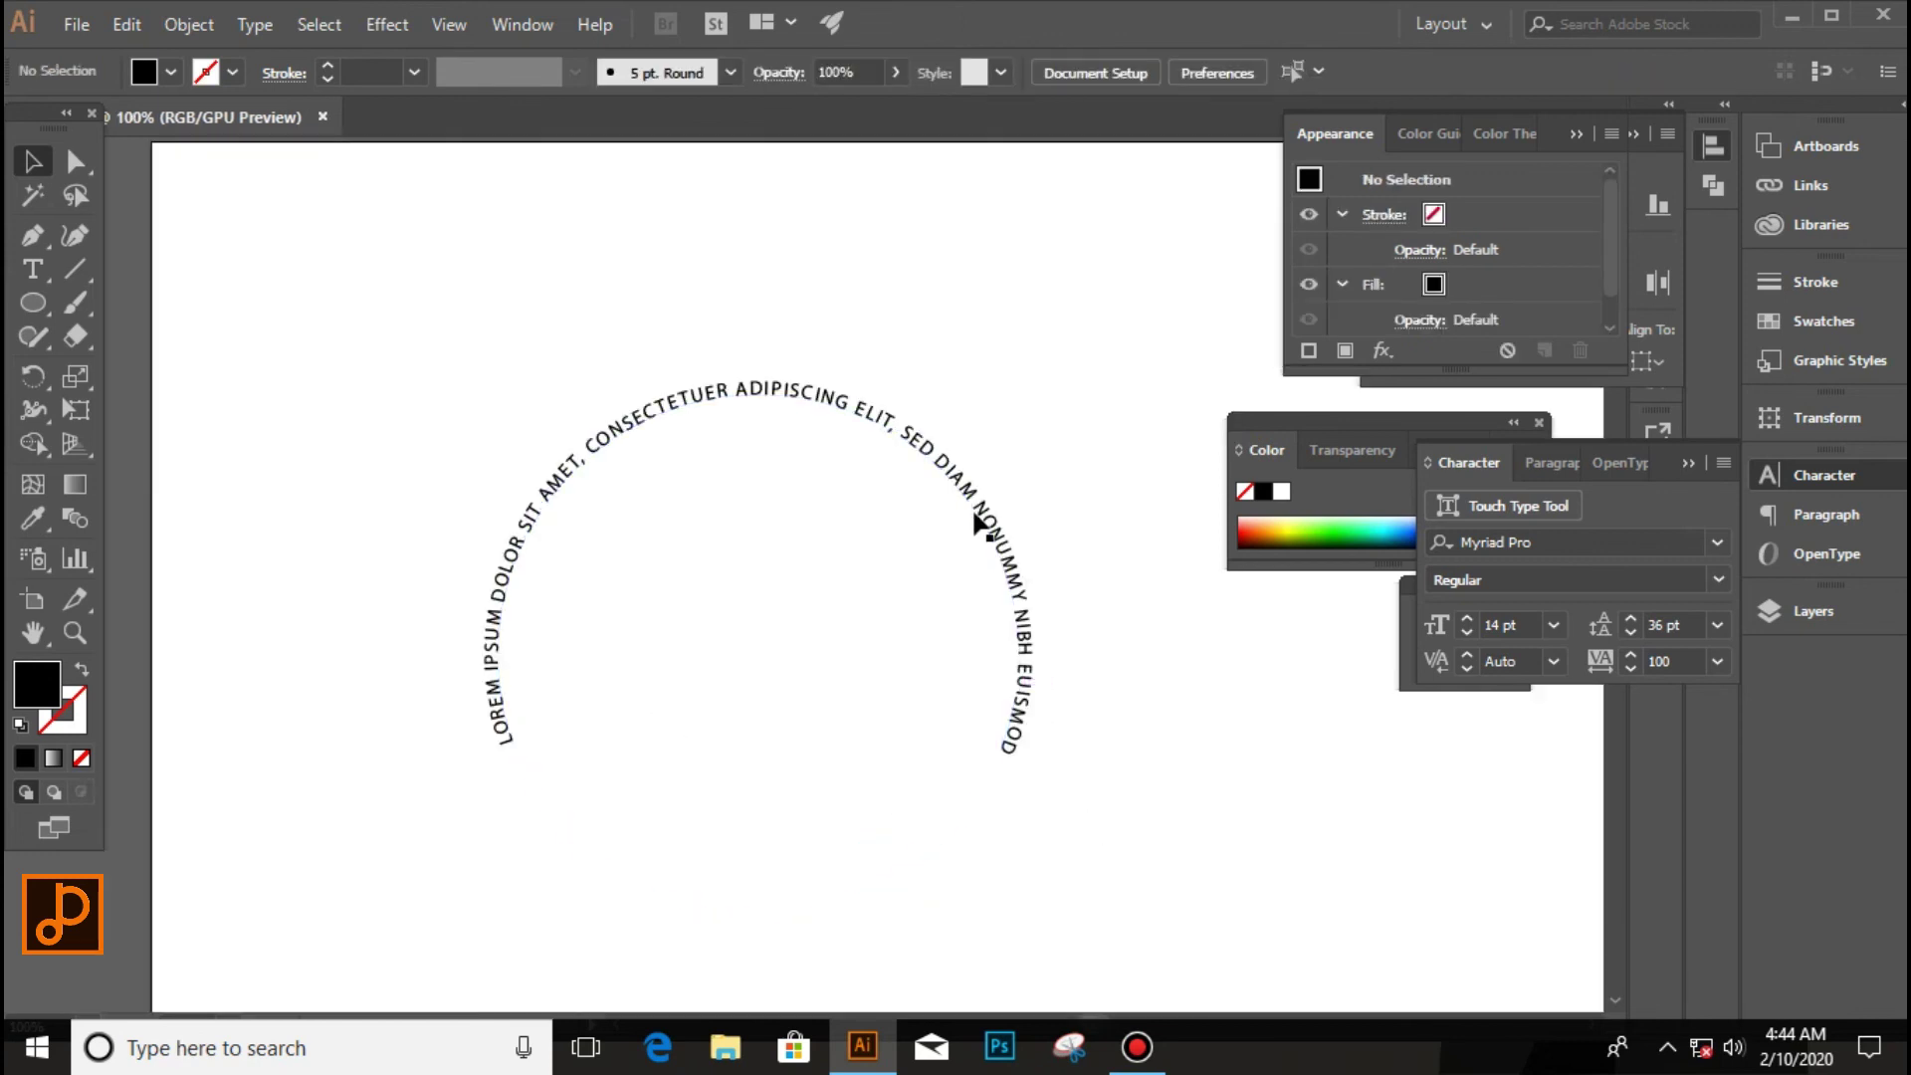
pyautogui.hotkey('ctrl', 'a')
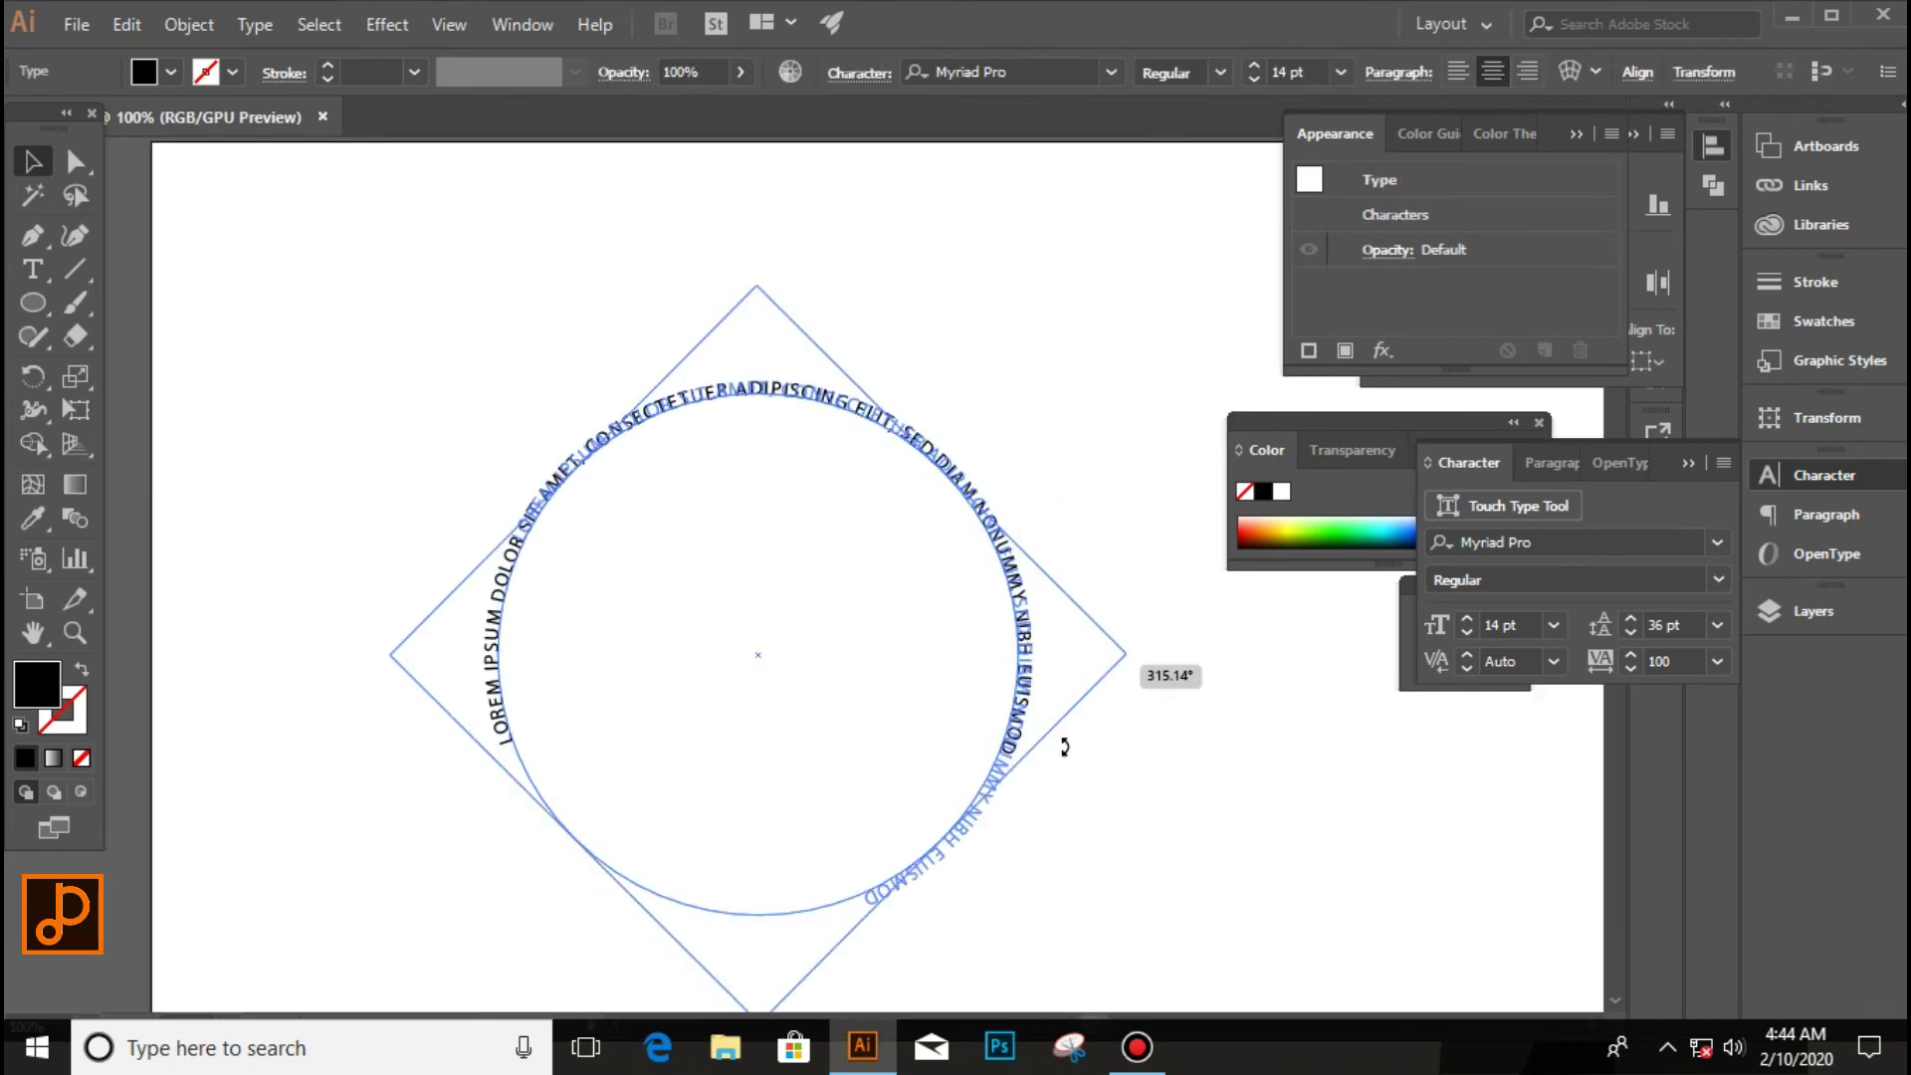
pyautogui.moveTo(758, 925); pyautogui.dragTo(756, 383)
pyautogui.click(945, 934)
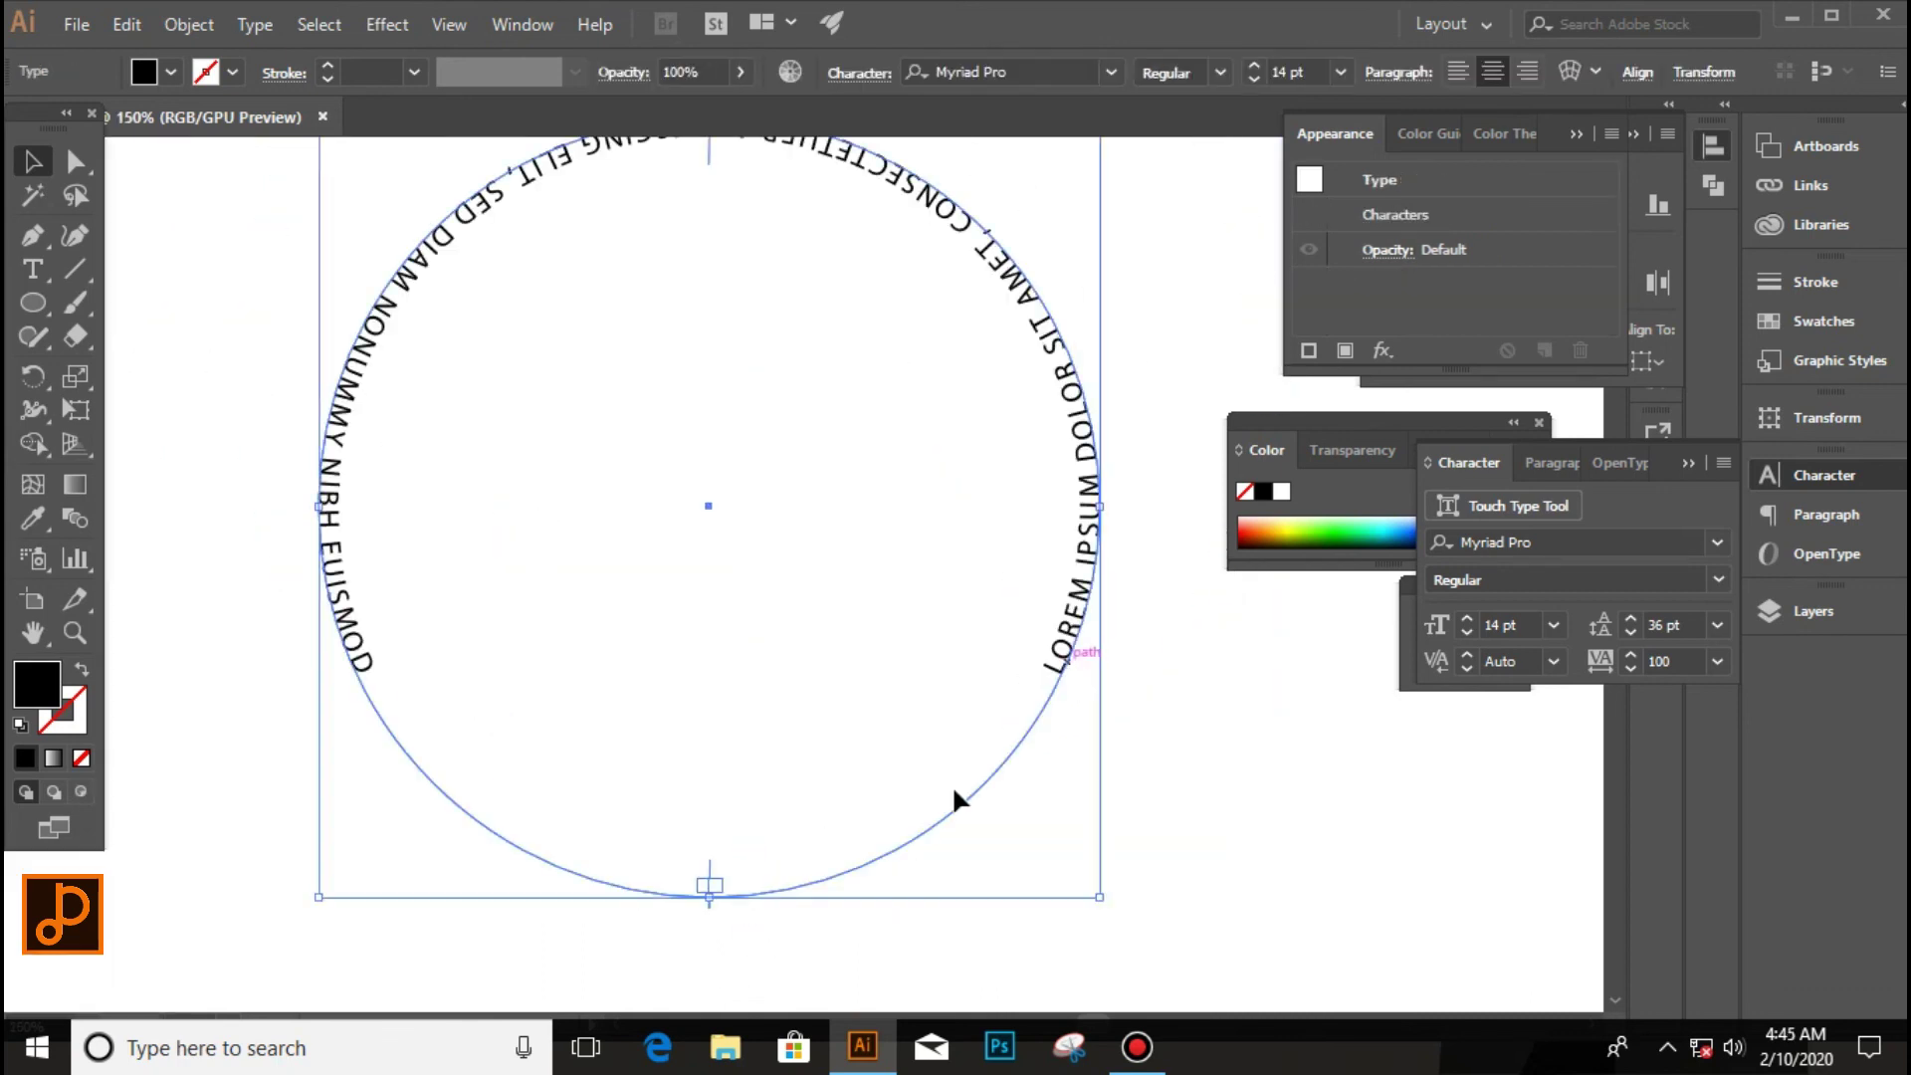
pyautogui.scroll(2, 708, 879)
pyautogui.press('a')
pyautogui.click(703, 798)
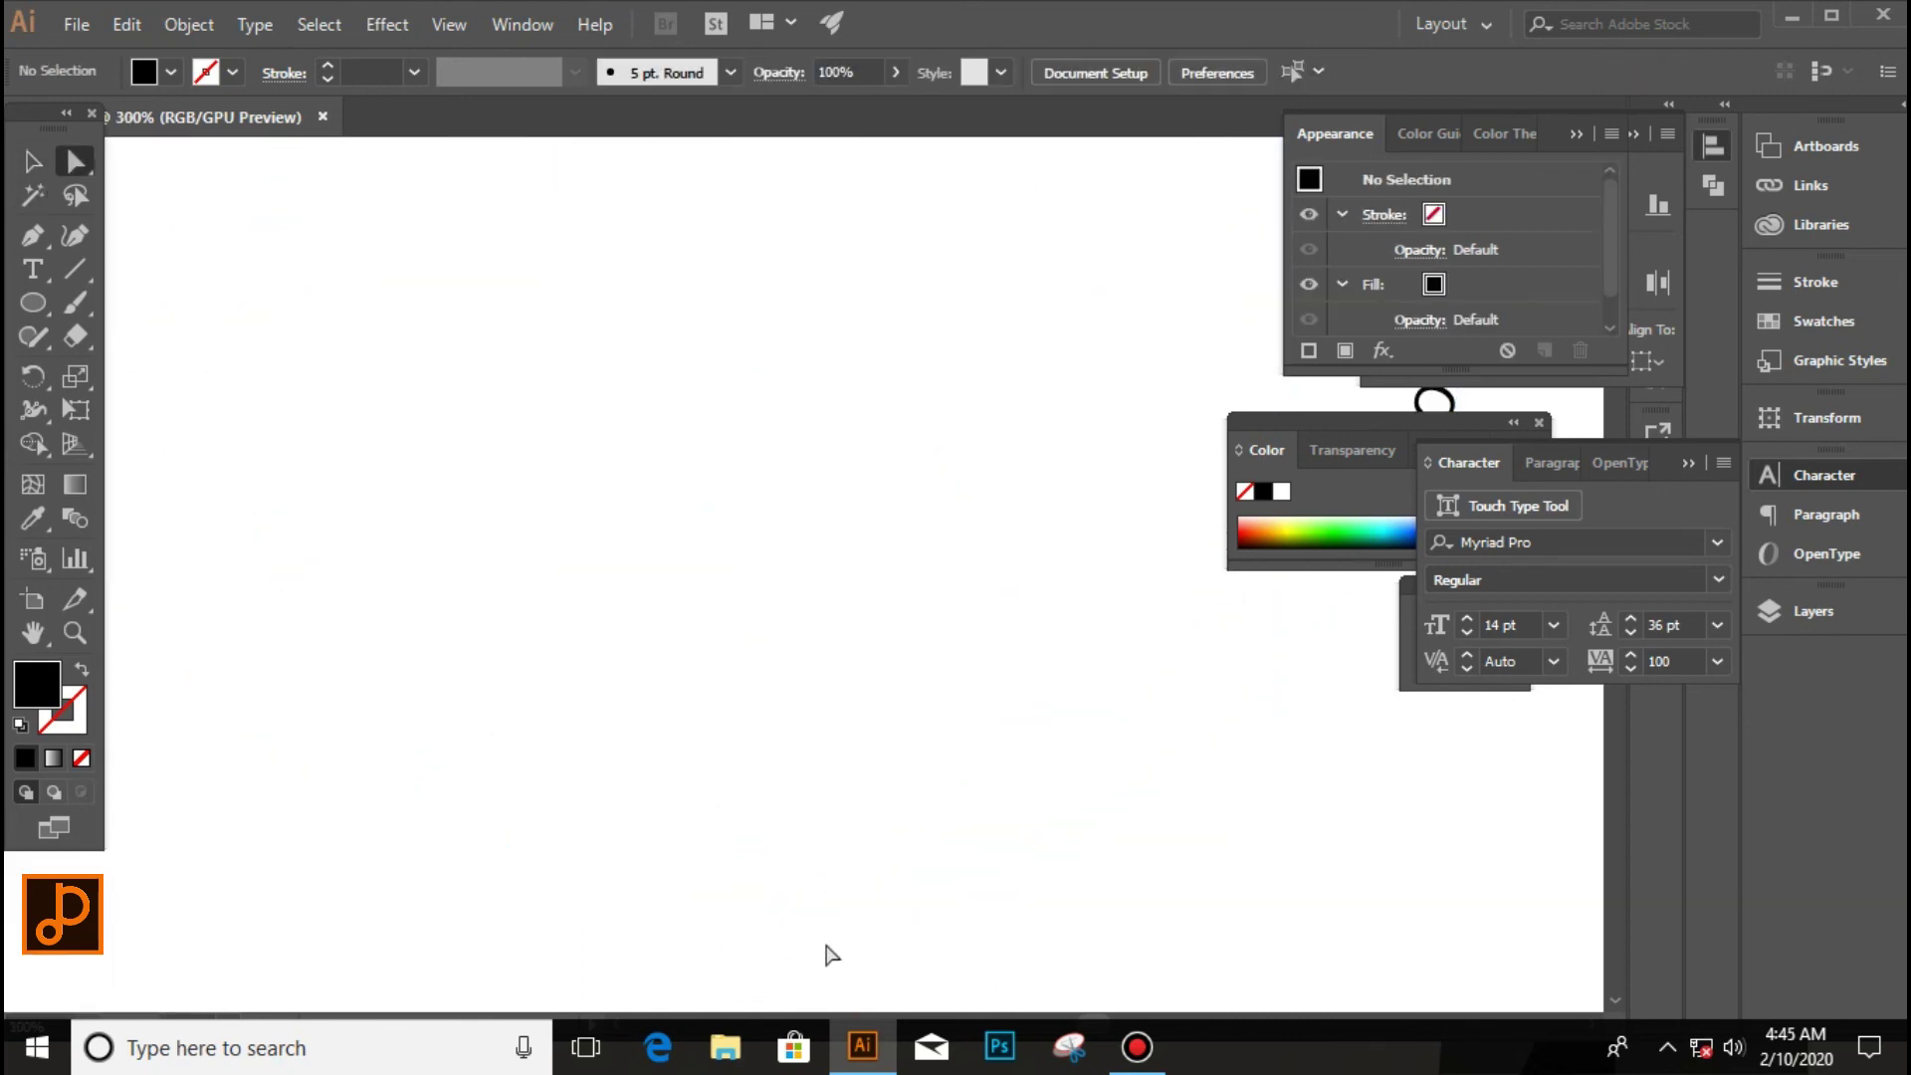
# Drag the text's centre bracket toward the lower right so it reads upright along the bottom arc.
pyautogui.scroll(-2, 831, 953)
pyautogui.click(791, 877)
pyautogui.moveTo(782, 879)
pyautogui.mouseDown()
pyautogui.moveTo(1108, 719)
pyautogui.moveTo(1122, 558)
pyautogui.mouseUp()
pyautogui.scroll(-1, 1105, 722)
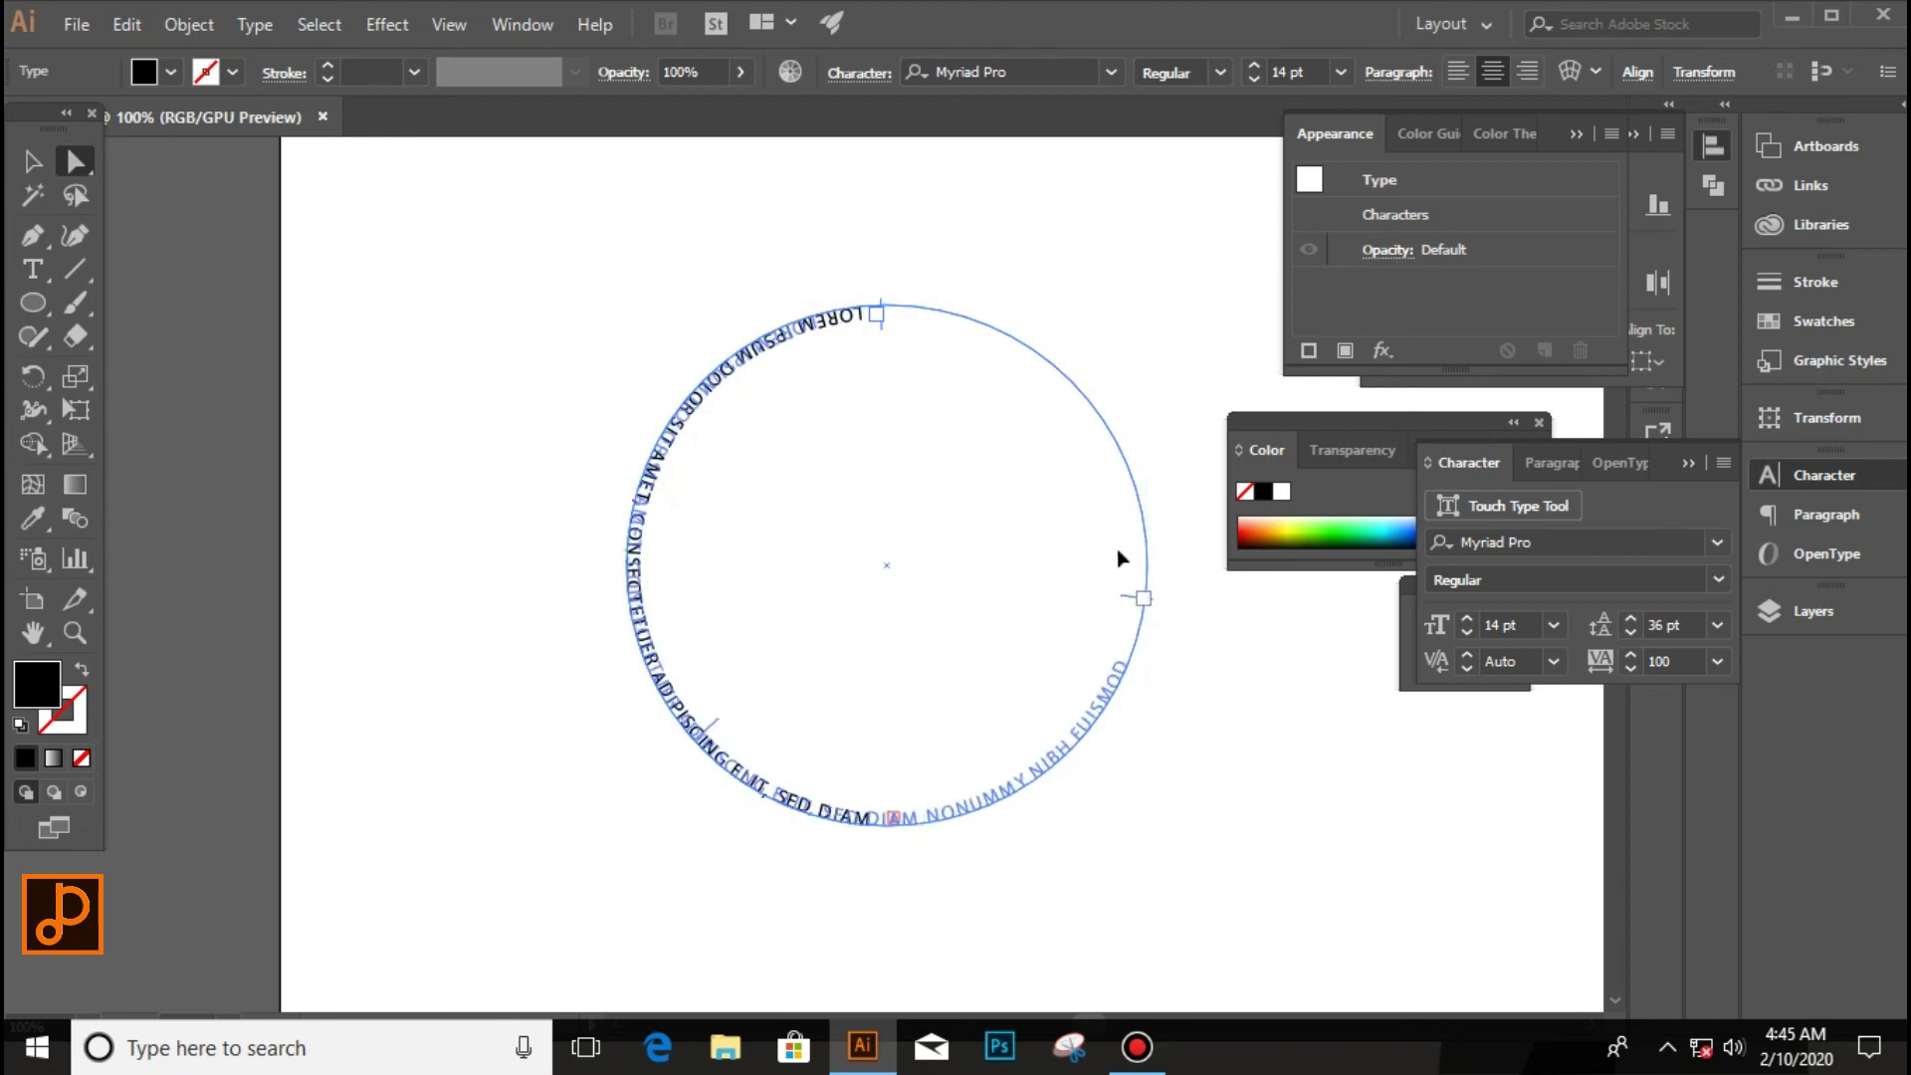
pyautogui.click(1019, 875)
pyautogui.scroll(-1, 1019, 875)
# Draw a star inside the text arc with the Star tool.
pyautogui.press('o')
pyautogui.moveTo(33, 303); pyautogui.dragTo(114, 431)
pyautogui.moveTo(818, 540); pyautogui.dragTo(894, 640)
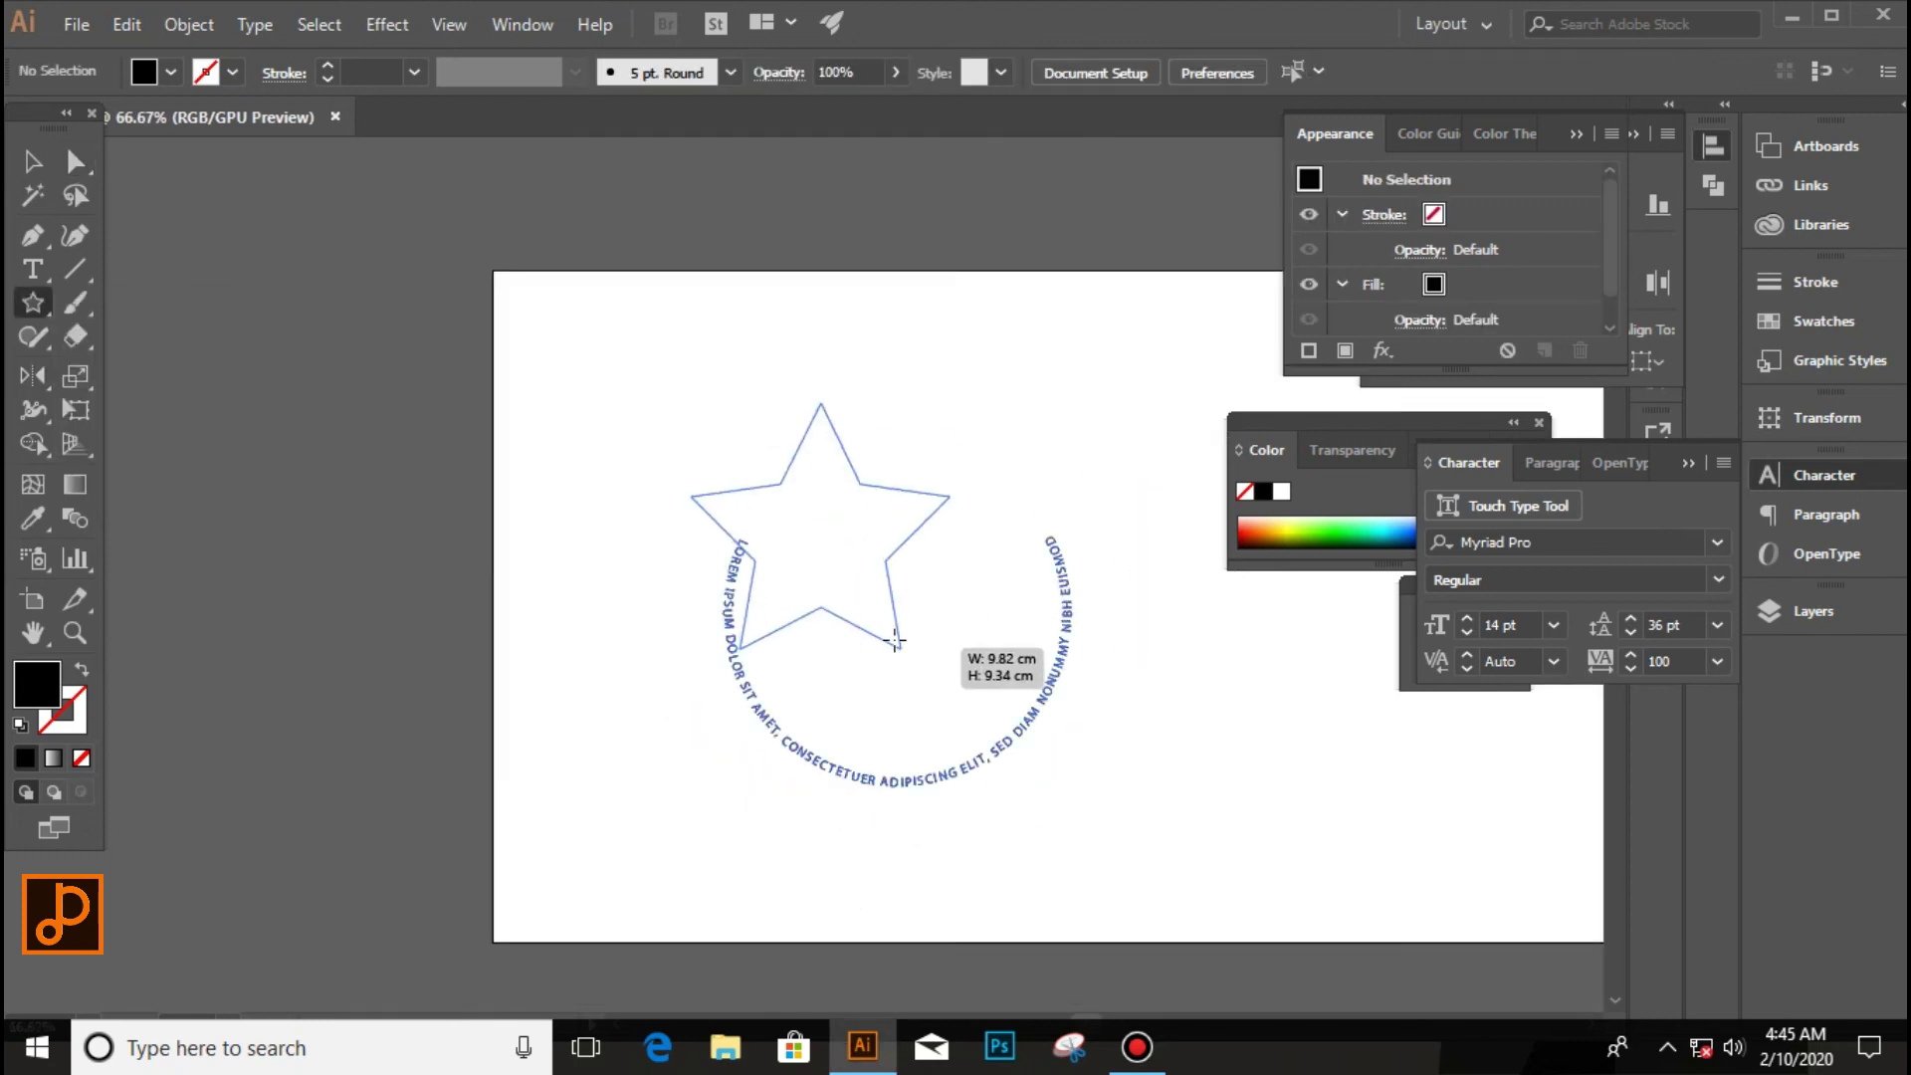
# Expand the circular text into outlines via Object > Expand with Object and Fill.
pyautogui.click(189, 24)
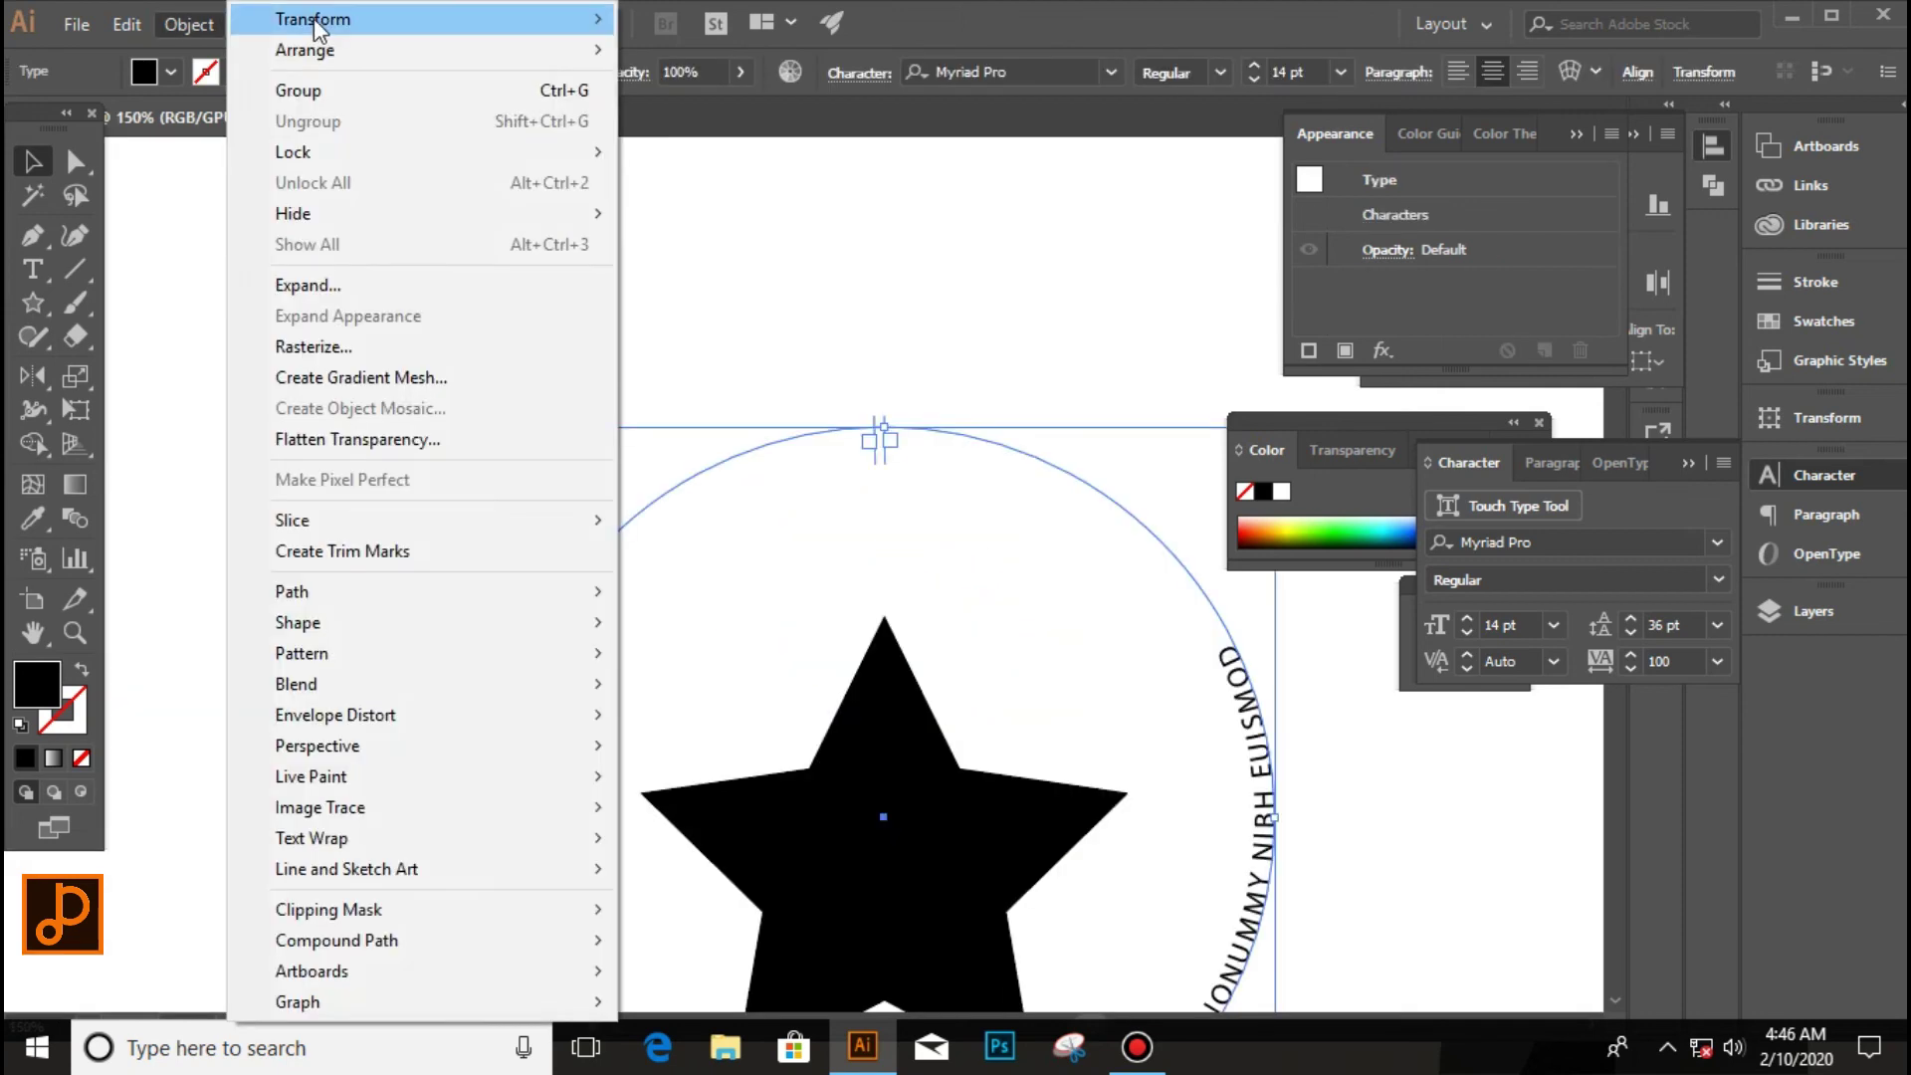
pyautogui.click(299, 285)
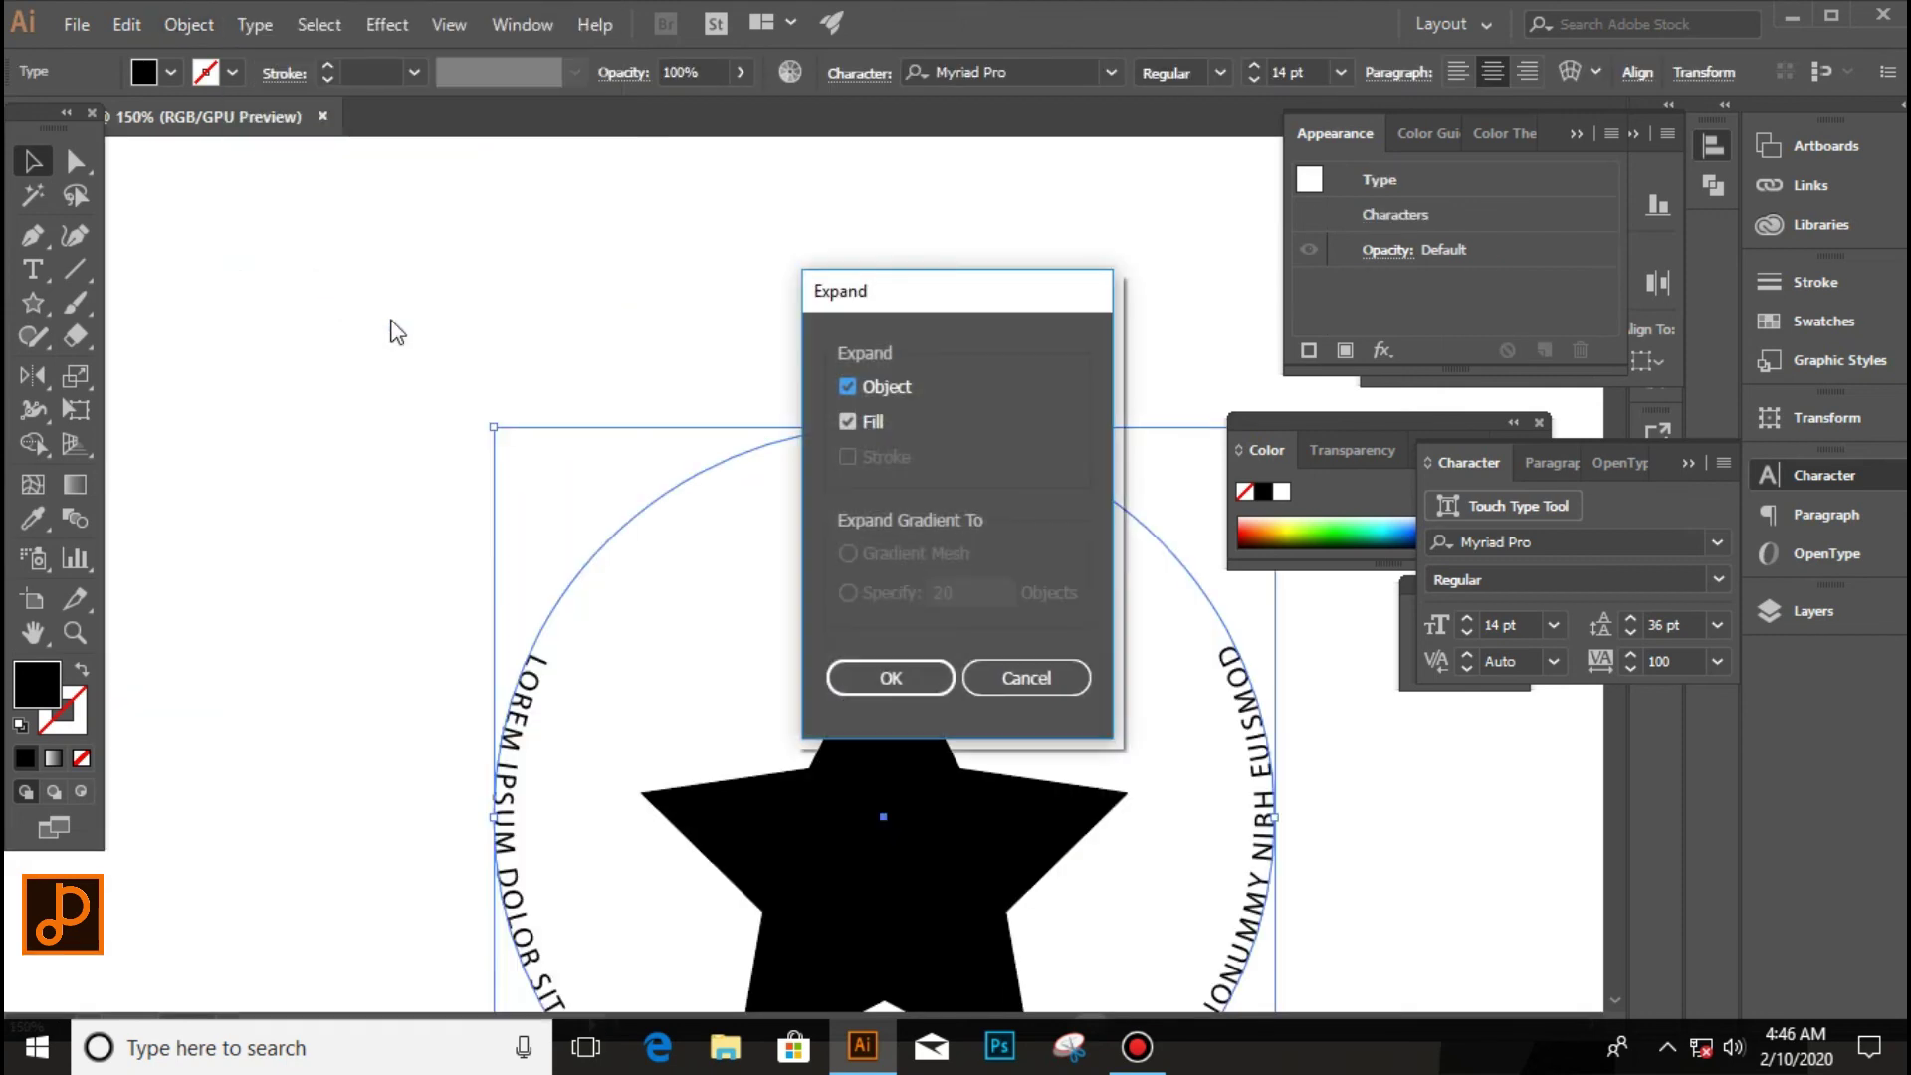
pyautogui.click(881, 677)
pyautogui.click(762, 448)
pyautogui.scroll(-3, 761, 448)
pyautogui.scroll(-3, 786, 479)
pyautogui.click(701, 914)
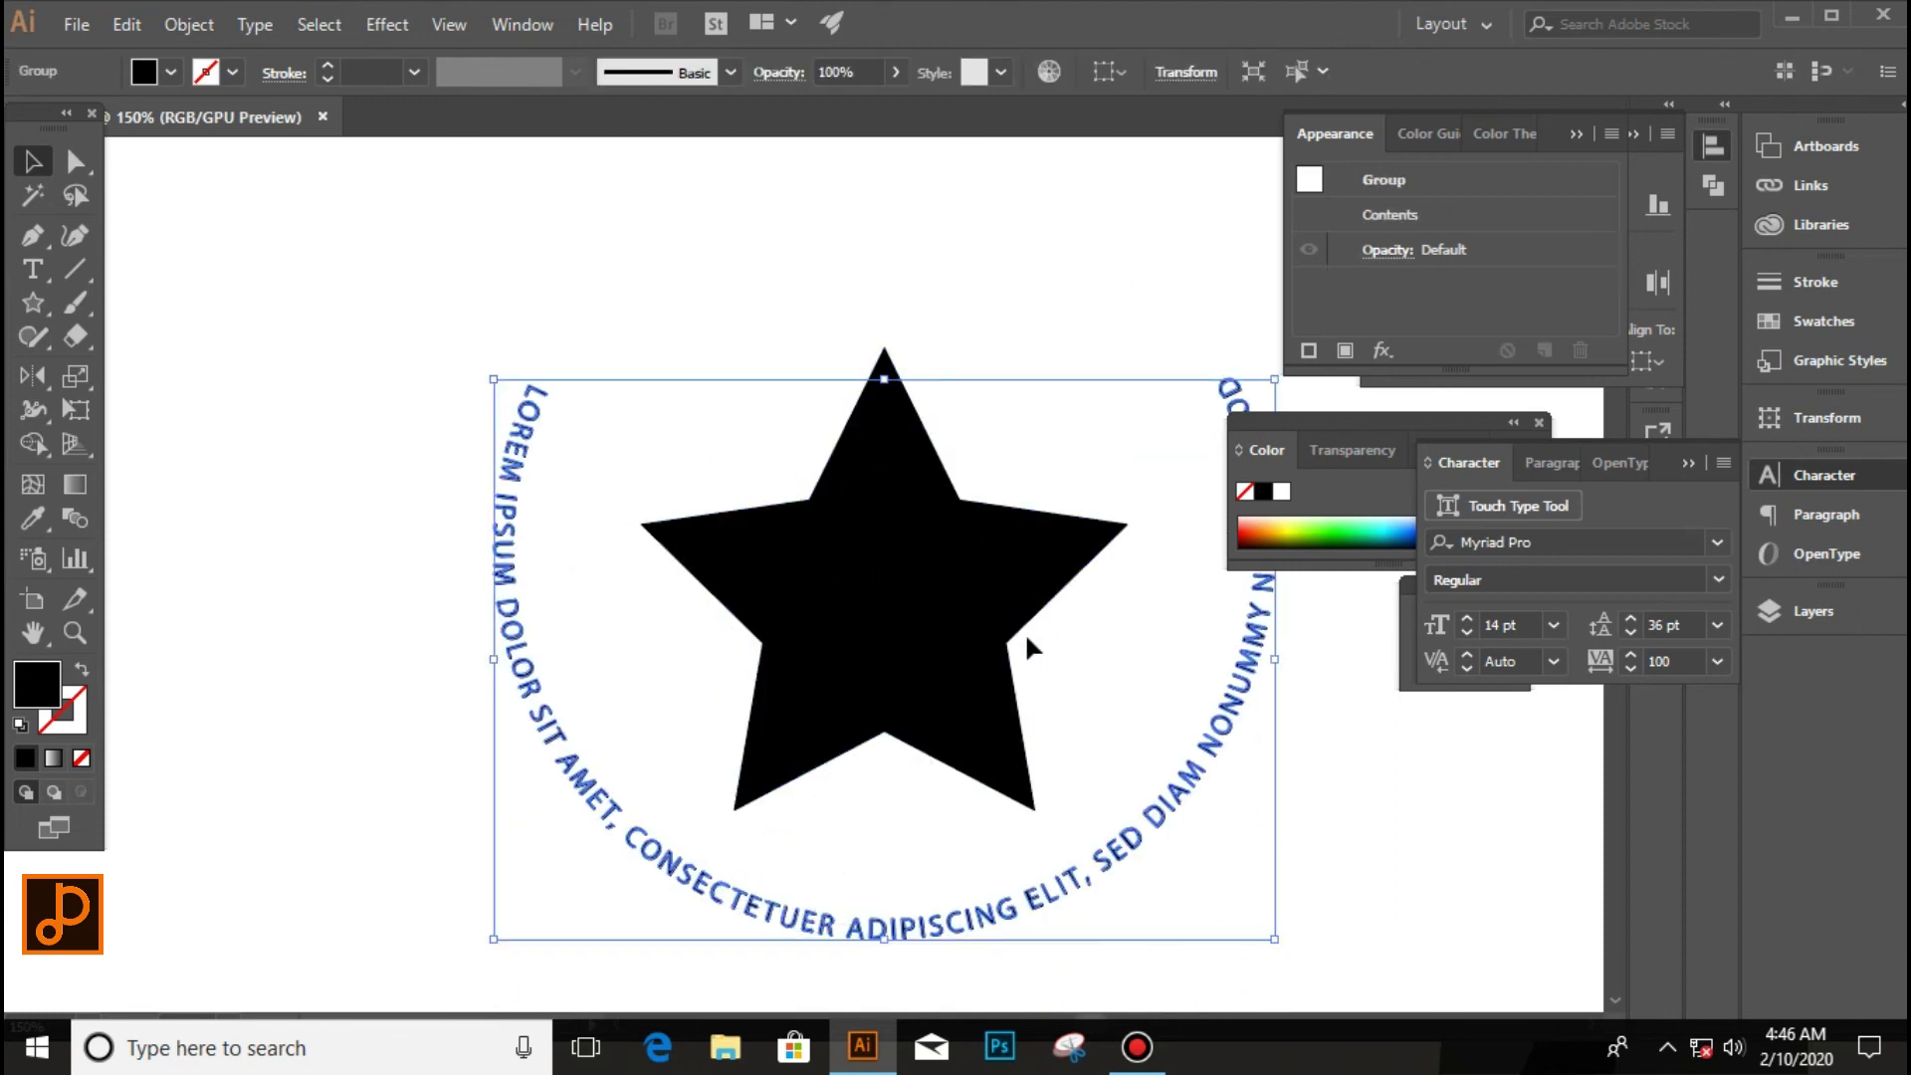
pyautogui.click(442, 723)
# Fill the expanded circular text group with dark red.
pyautogui.scroll(-2, 488, 712)
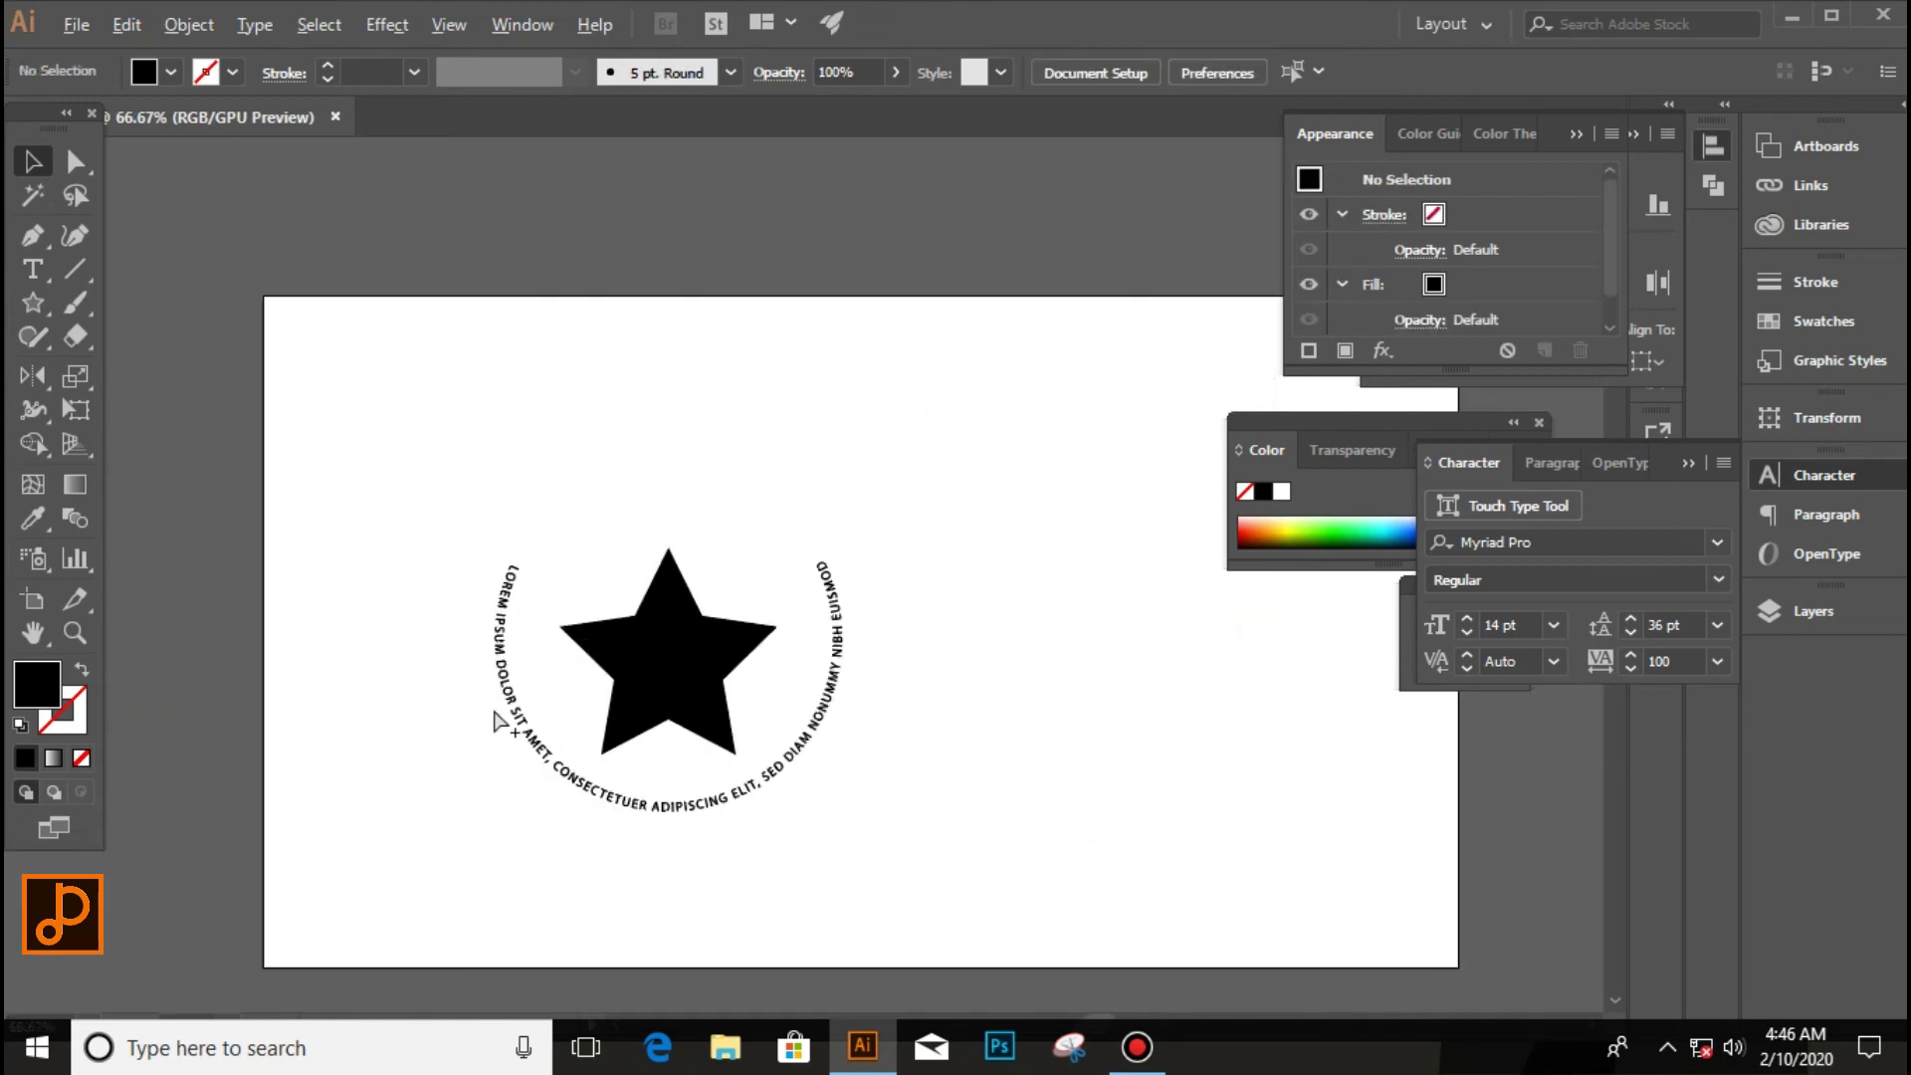
pyautogui.click(562, 778)
pyautogui.click(923, 739)
pyautogui.moveTo(876, 740); pyautogui.dragTo(802, 749)
pyautogui.doubleClick(40, 687)
pyautogui.moveTo(1066, 631)
pyautogui.mouseDown()
pyautogui.moveTo(1125, 563)
pyautogui.moveTo(1261, 528)
pyautogui.mouseUp()
pyautogui.click(1582, 368)
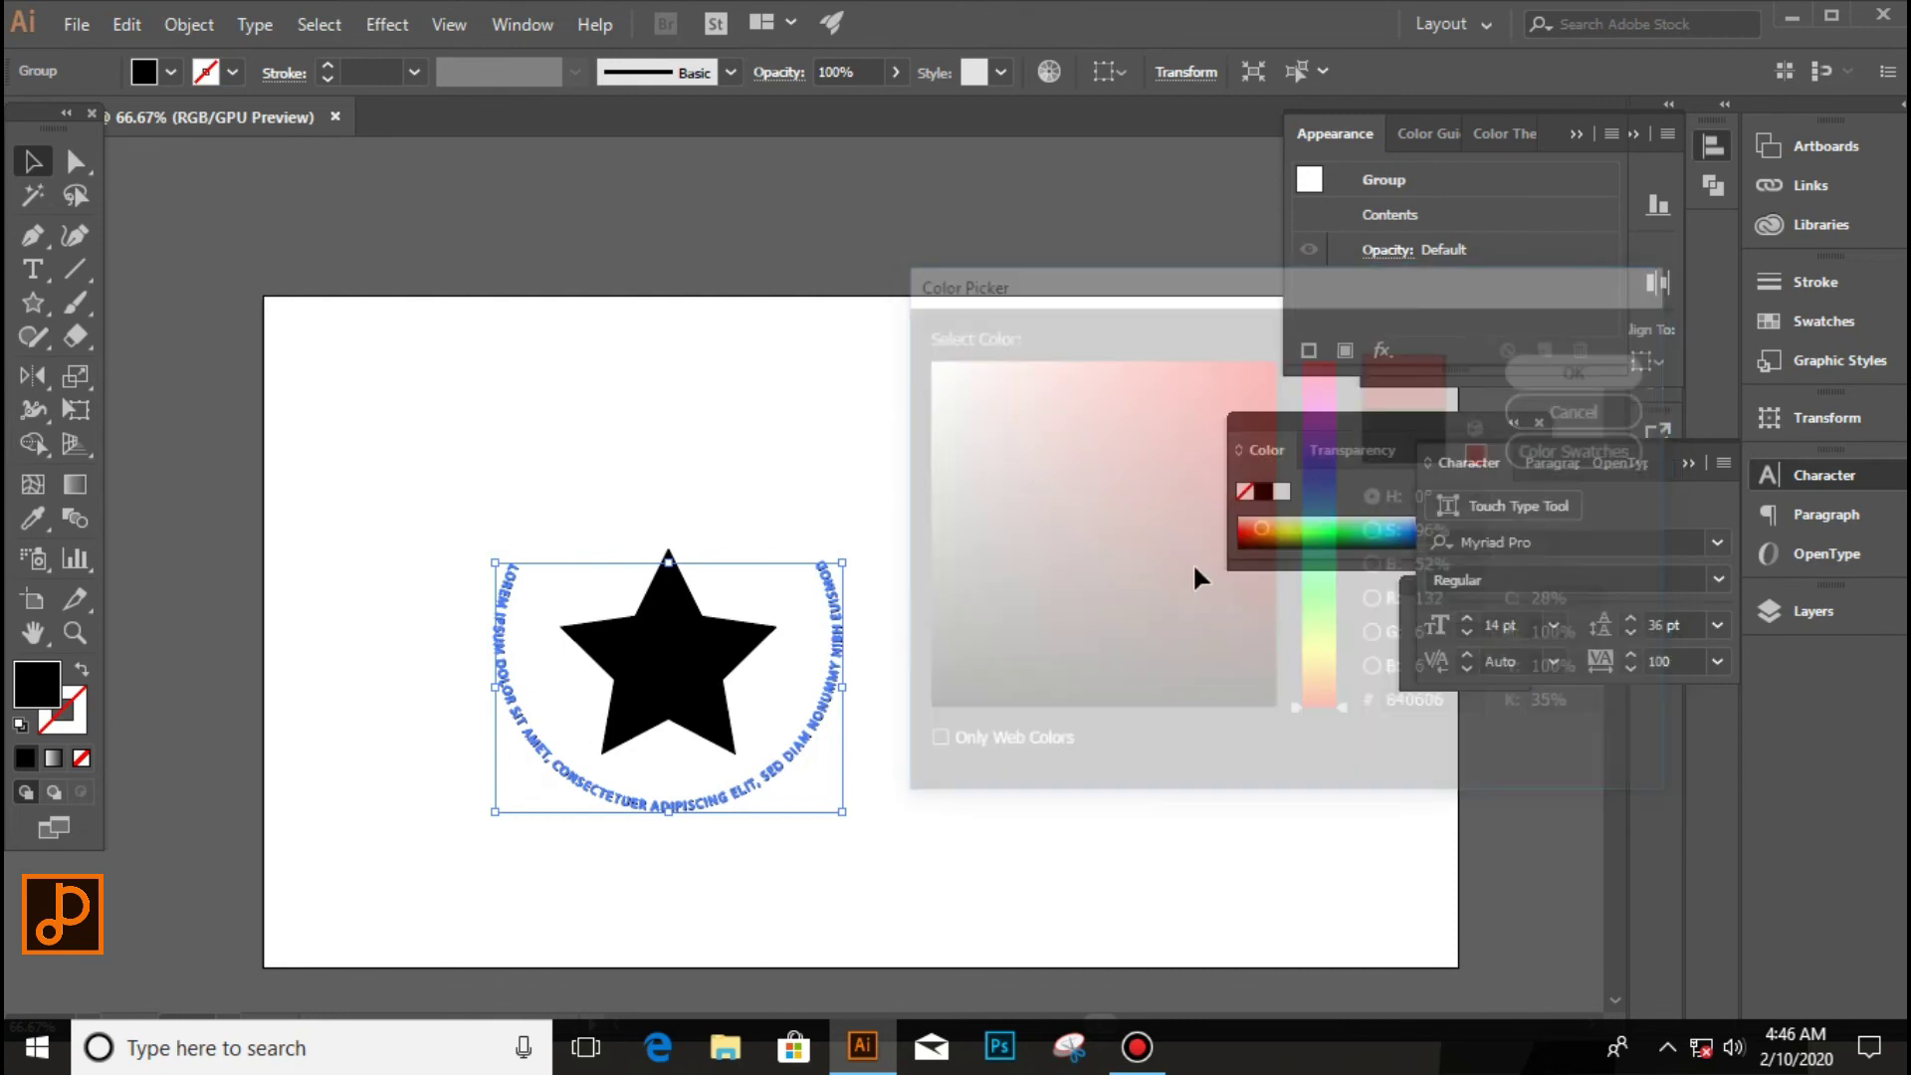
pyautogui.click(1104, 571)
# Select the star and pick dark red #910202 in its fill colour picker.
pyautogui.click(667, 657)
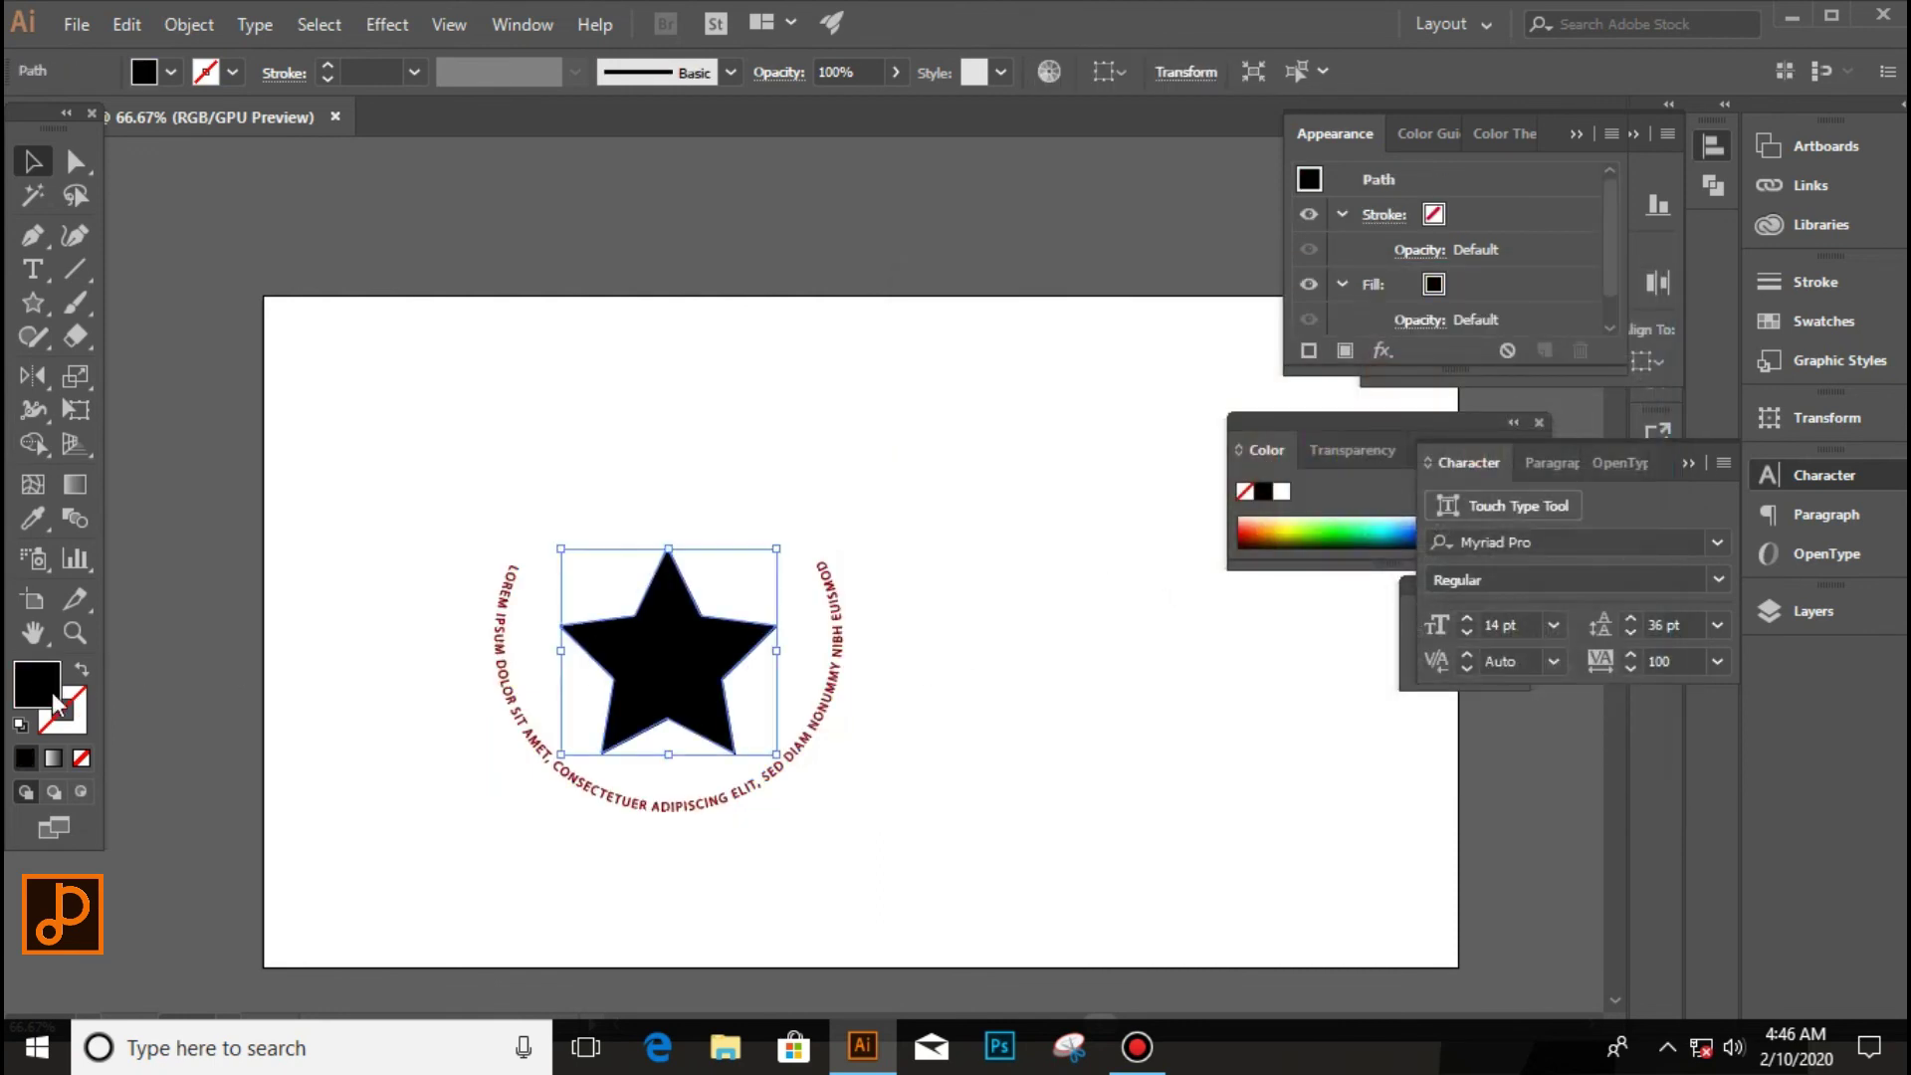
pyautogui.doubleClick(54, 697)
pyautogui.click(1271, 510)
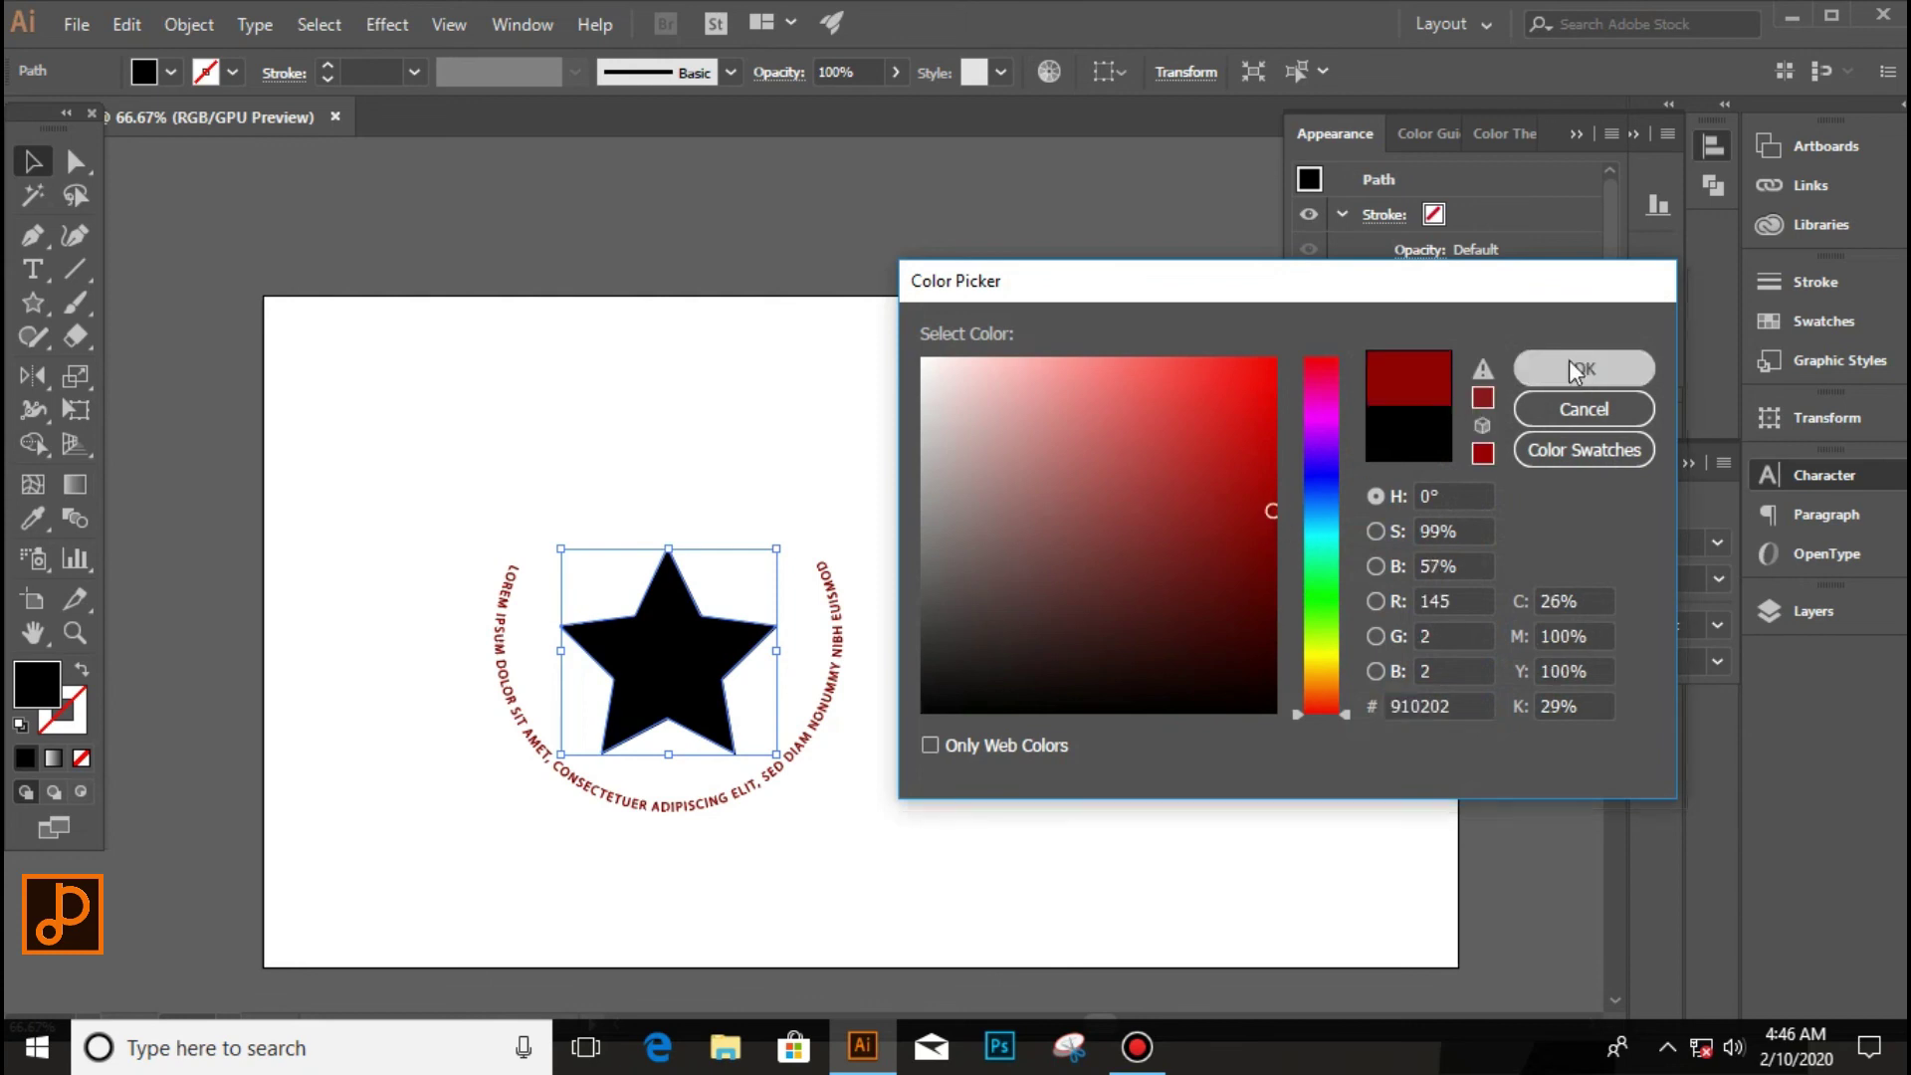